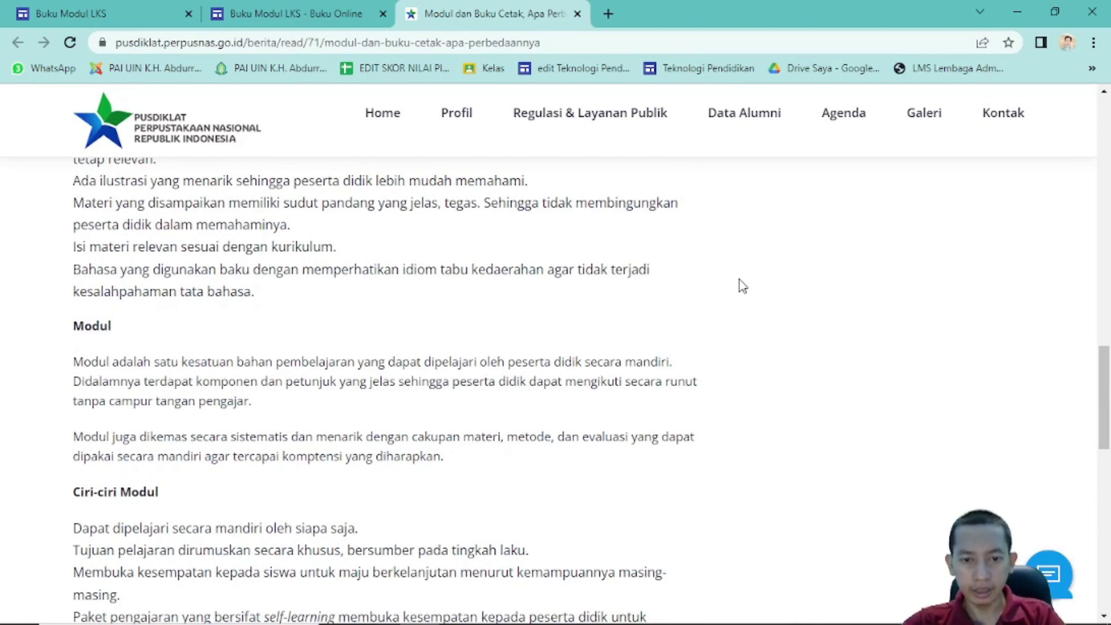
# - Read the article's sections on the characteristics of textbooks (Buku Ajar) and modules (Modul)
pyautogui.scroll(3, 742, 286)
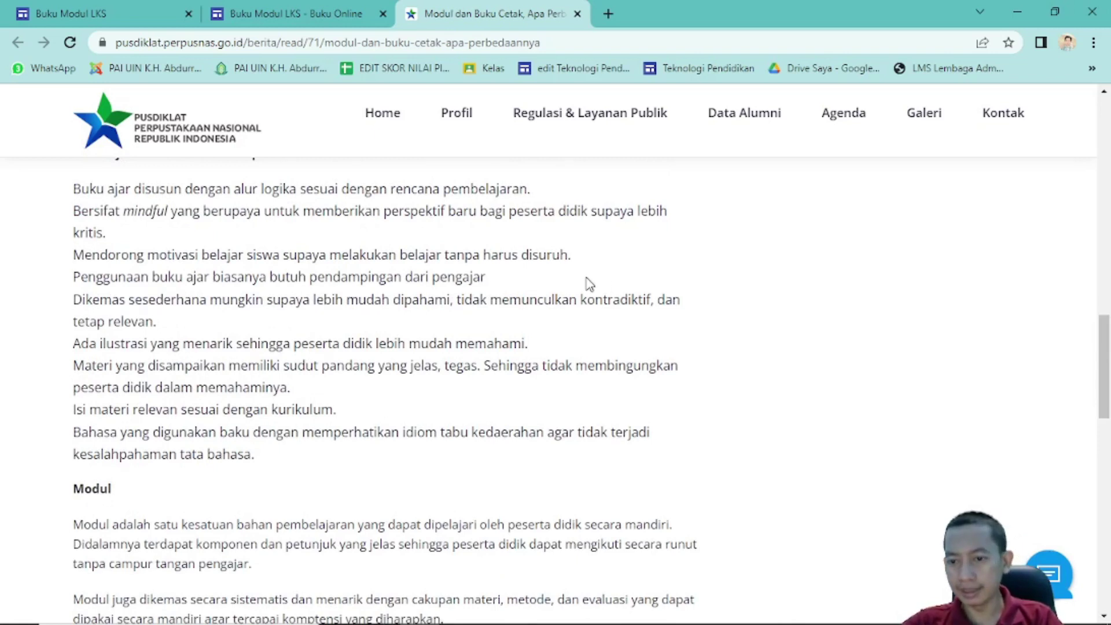
pyautogui.scroll(2, 589, 283)
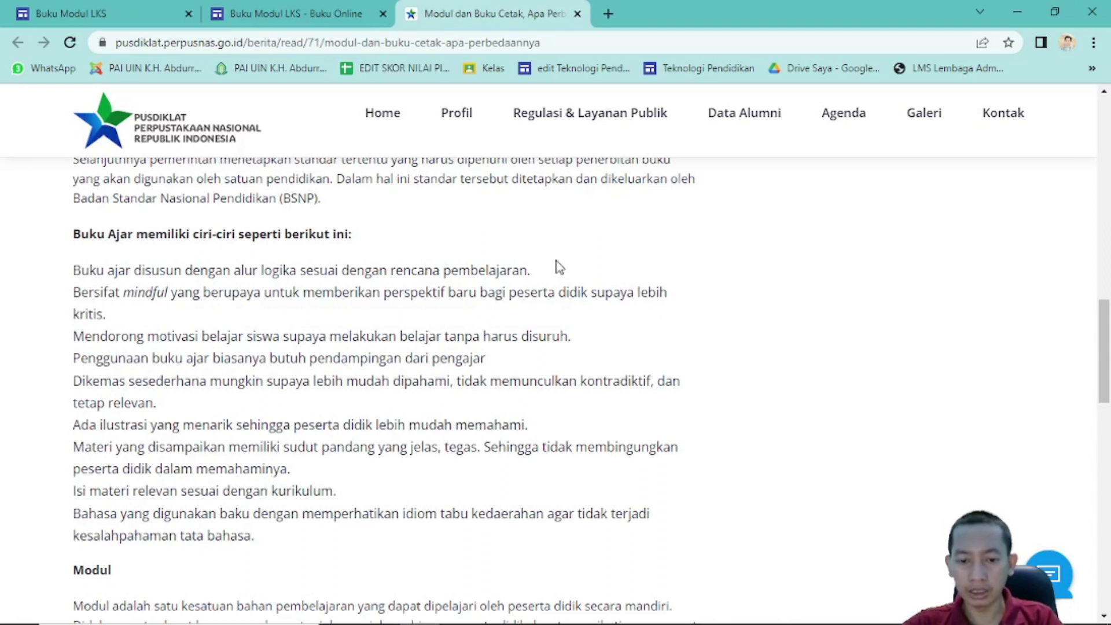
pyautogui.scroll(-5, 556, 266)
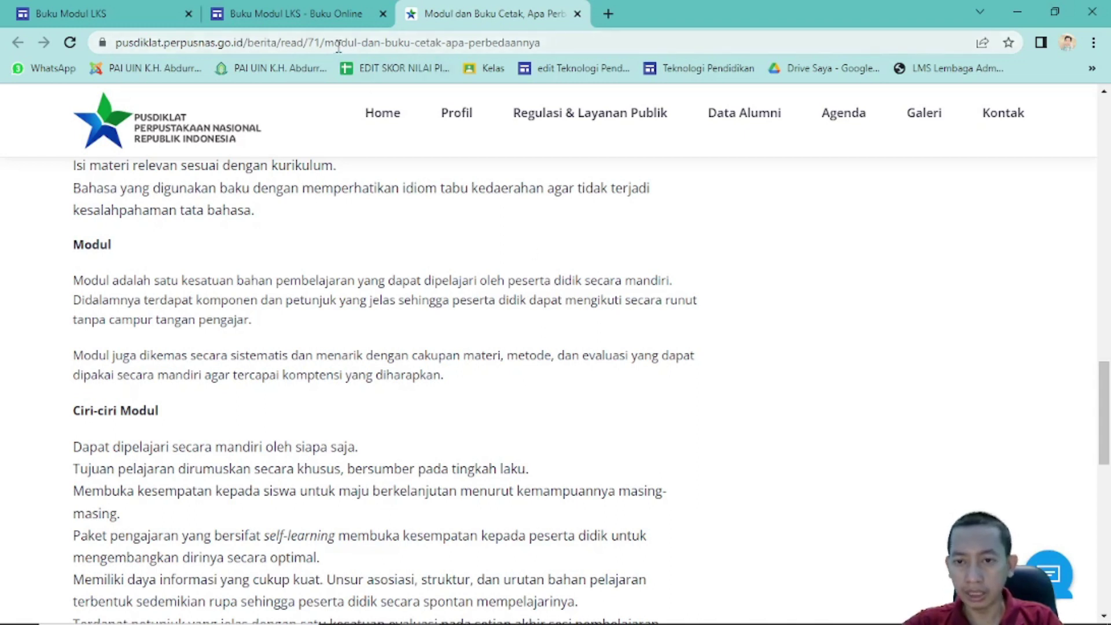
# - Switch to the Buku Modul LKS site and examine the chapter layout of its Buku Online page
pyautogui.click(335, 11)
pyautogui.scroll(-2, 505, 400)
pyautogui.scroll(-1, 505, 400)
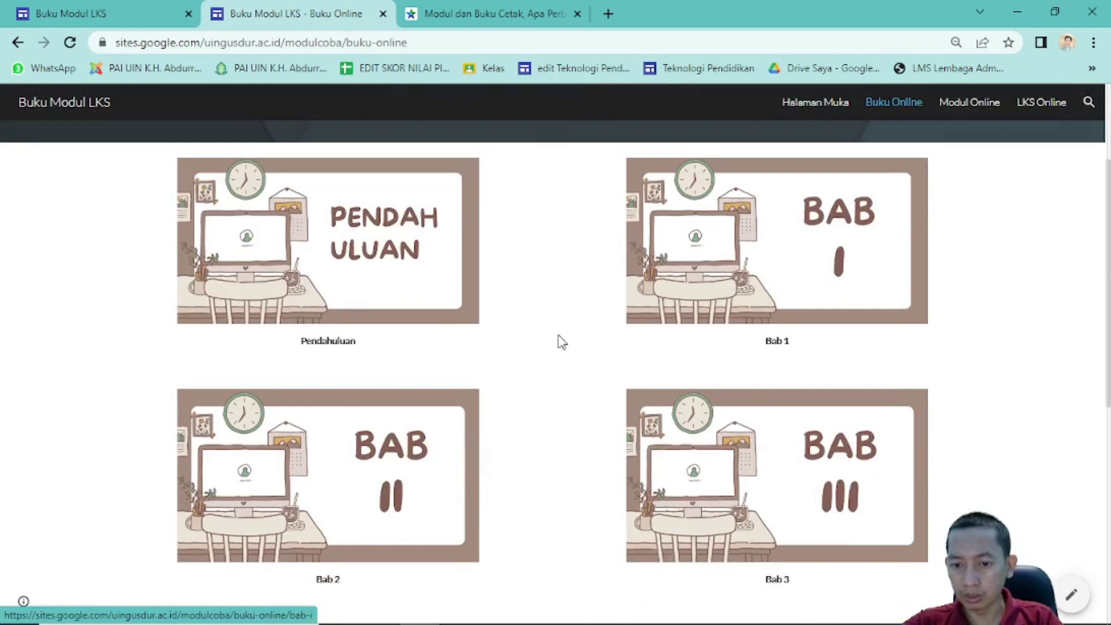
pyautogui.scroll(-1, 496, 439)
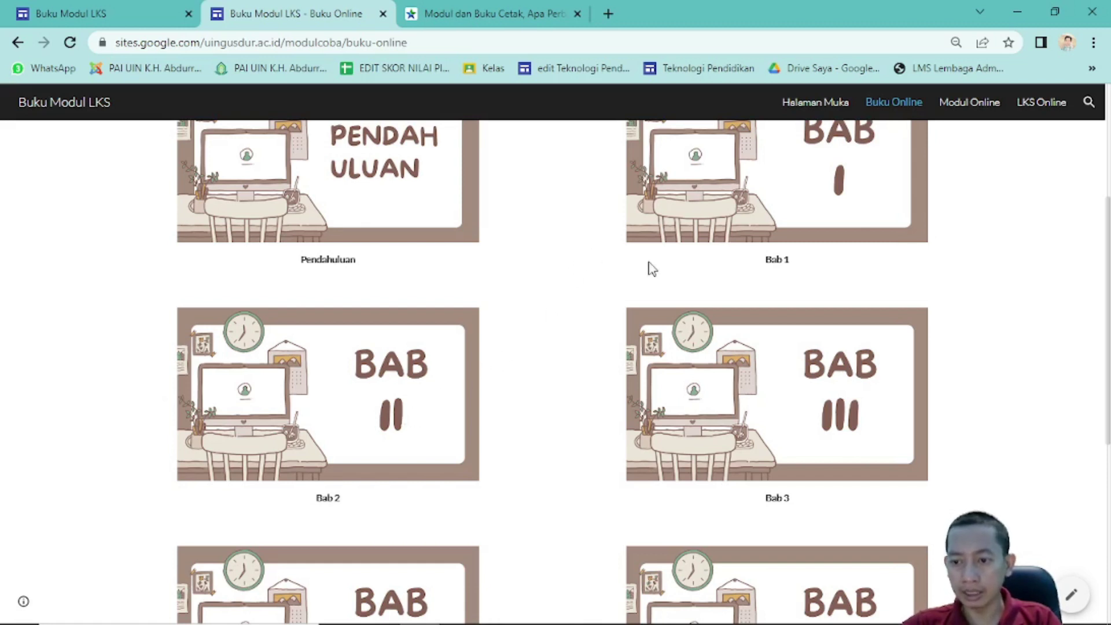
pyautogui.scroll(-4, 700, 353)
pyautogui.scroll(3, 704, 435)
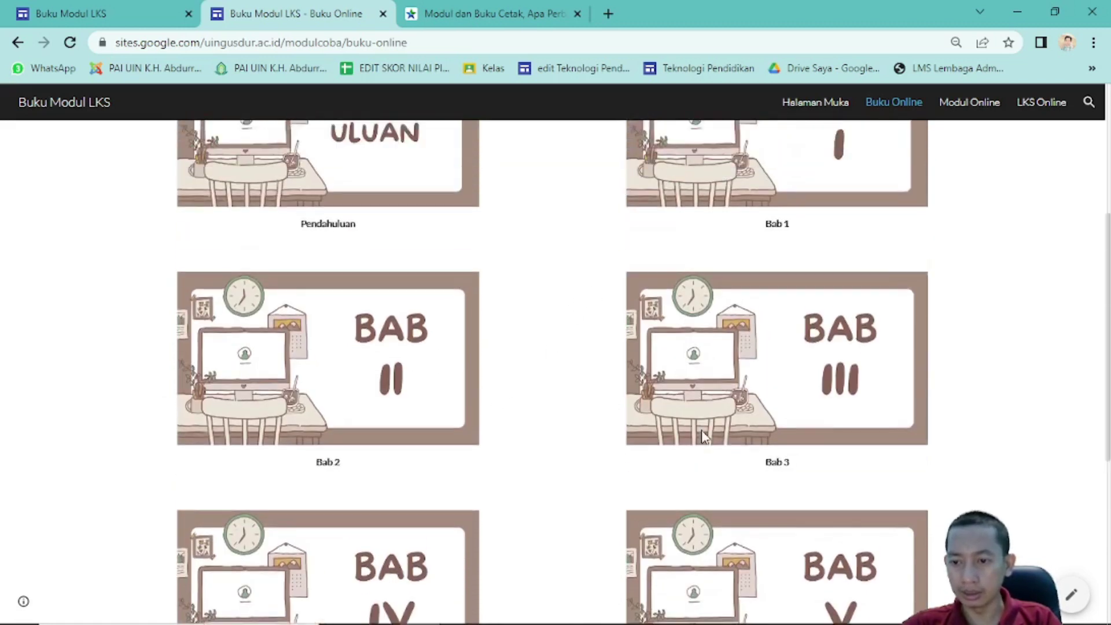
pyautogui.scroll(2, 520, 301)
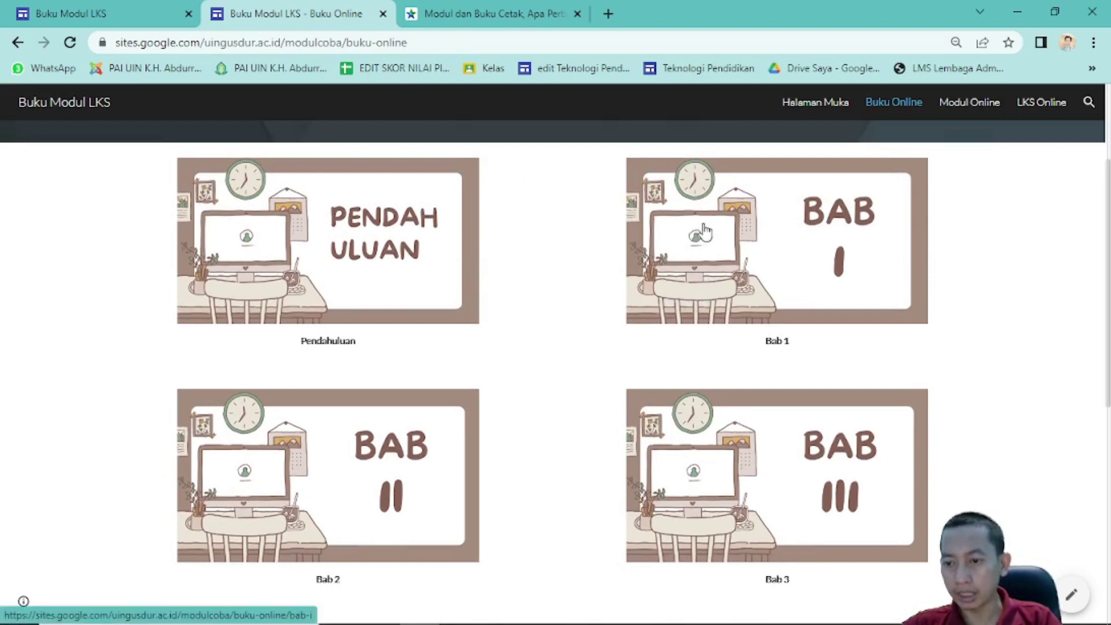
pyautogui.scroll(-2, 704, 232)
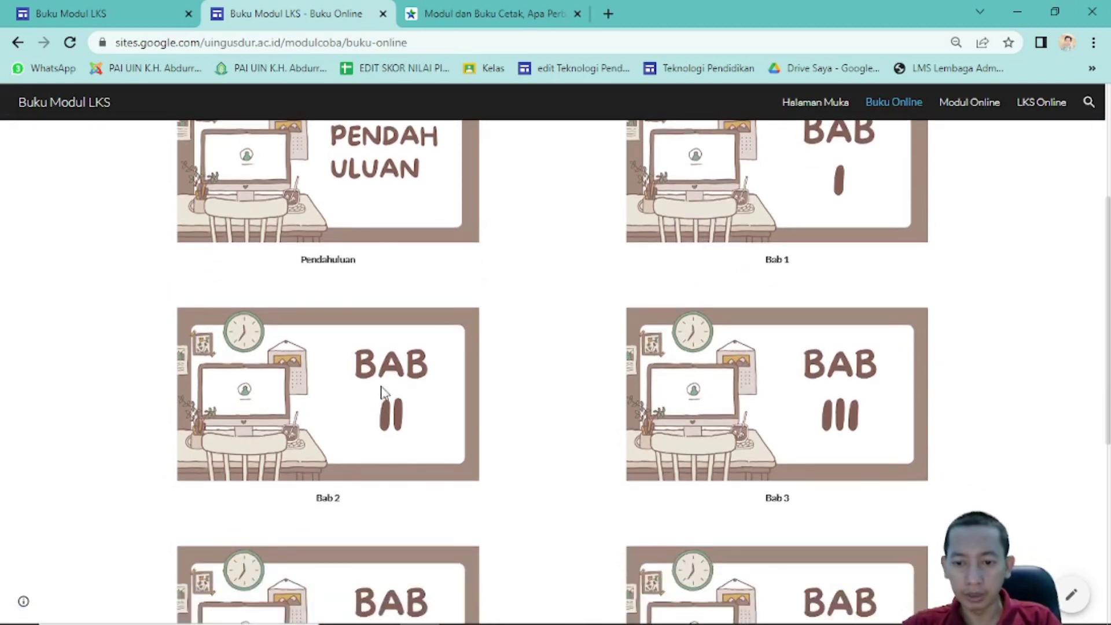
pyautogui.scroll(-2, 503, 382)
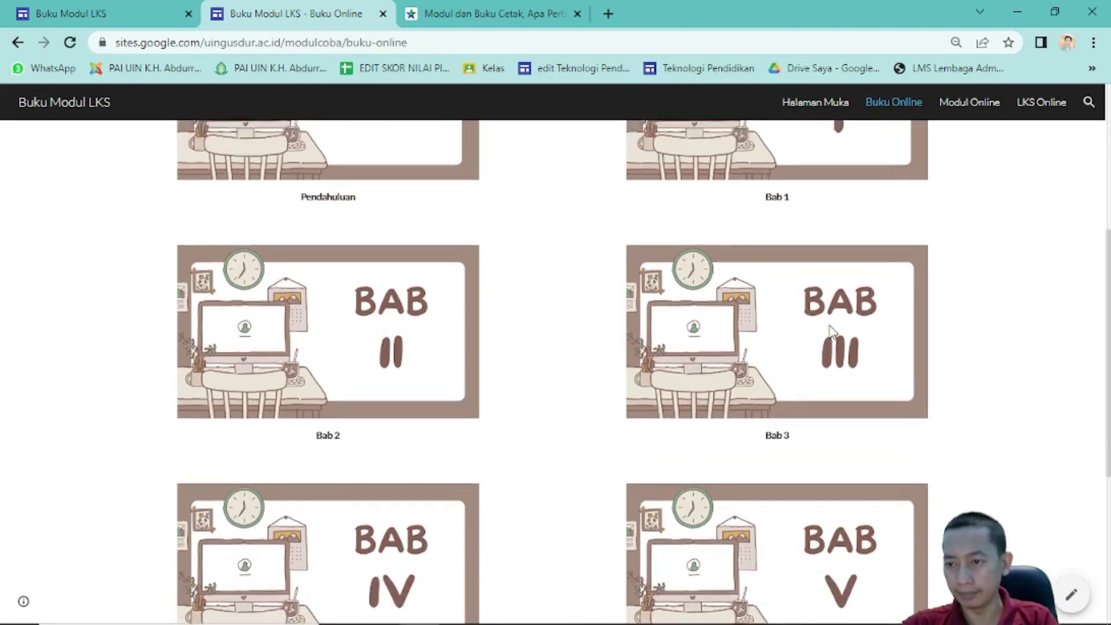
pyautogui.scroll(8, 831, 331)
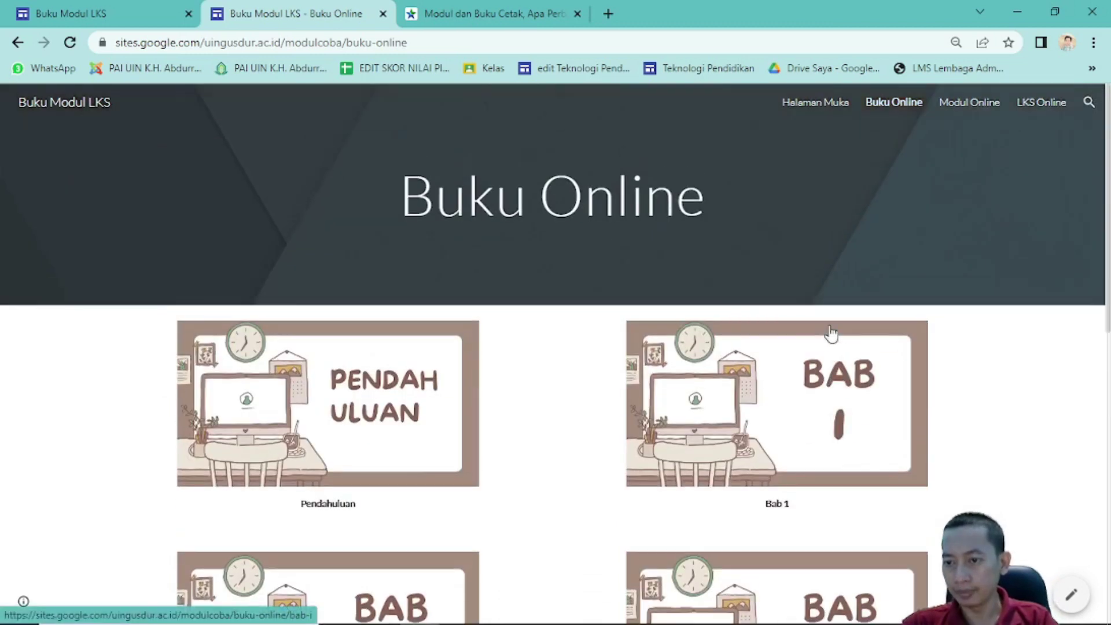
# - Open the site's Modul Online page and examine its chapter layout from Pendahuluan to Penutup
pyautogui.click(959, 108)
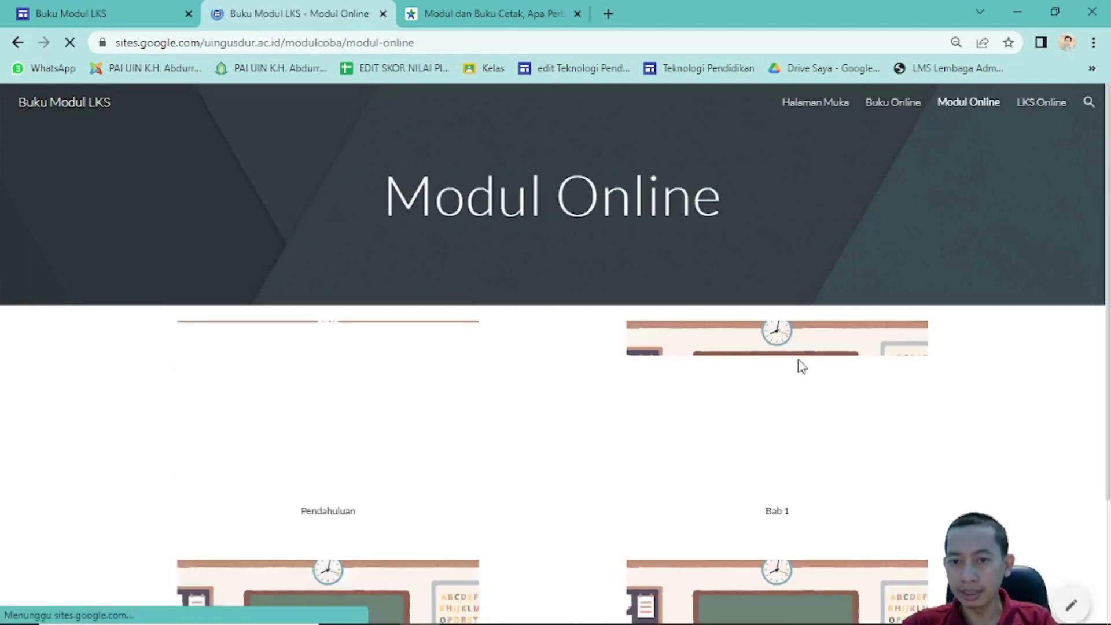
pyautogui.scroll(-3, 798, 362)
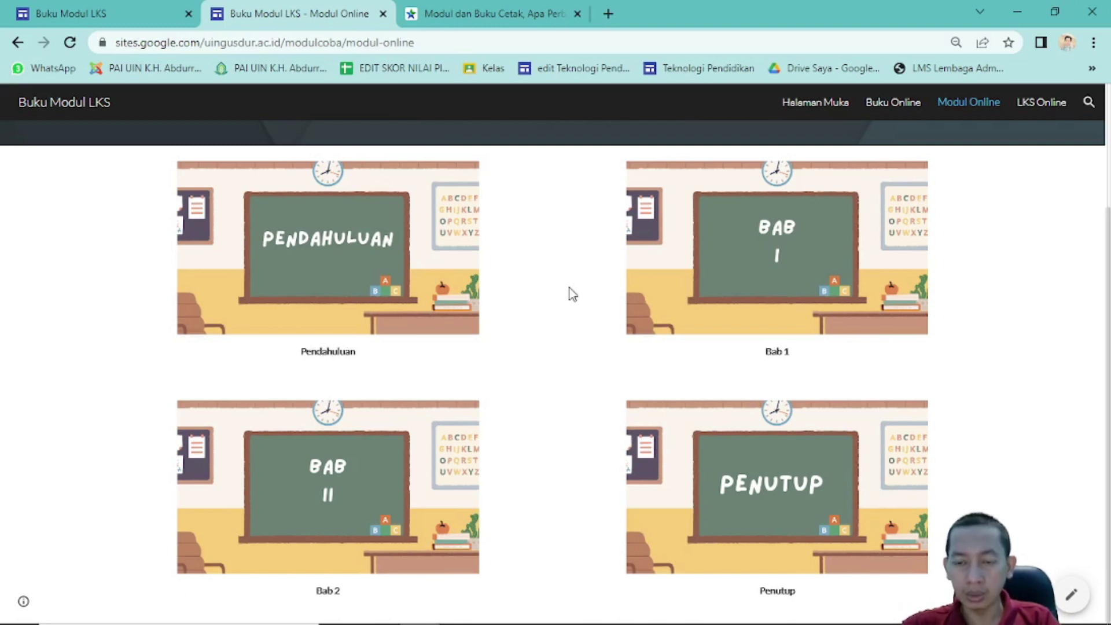
pyautogui.scroll(3, 577, 282)
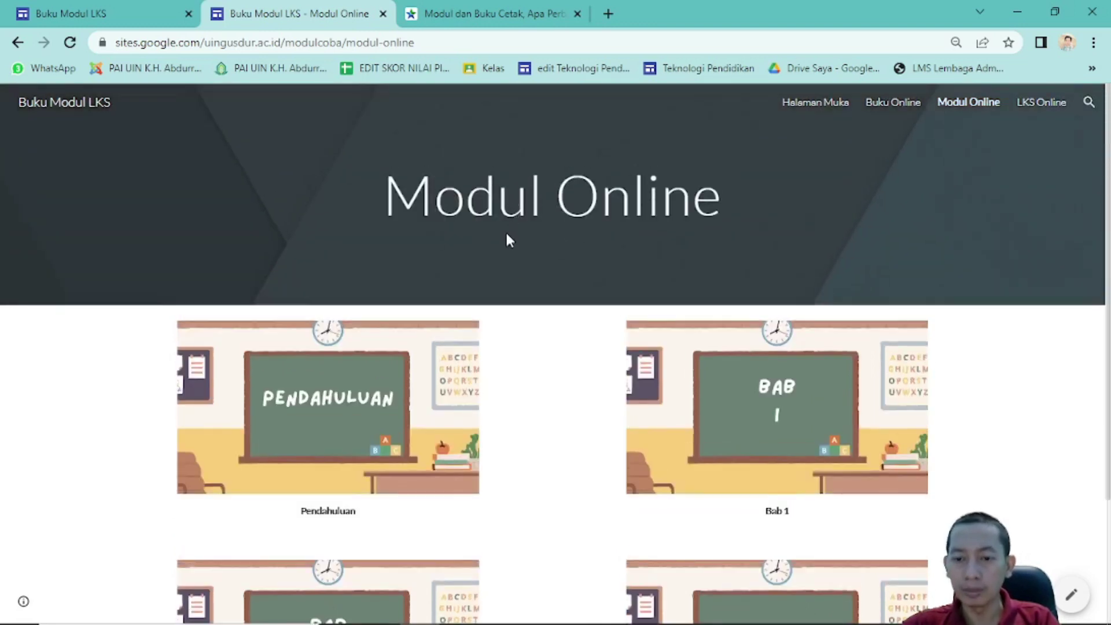
pyautogui.scroll(-3, 509, 234)
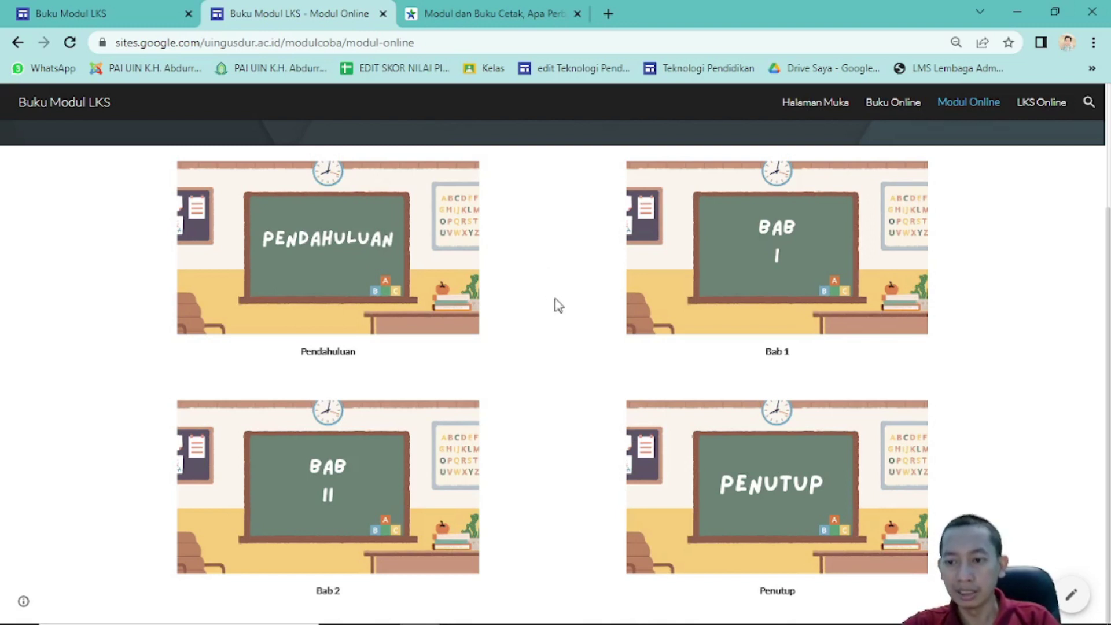
pyautogui.scroll(2, 558, 314)
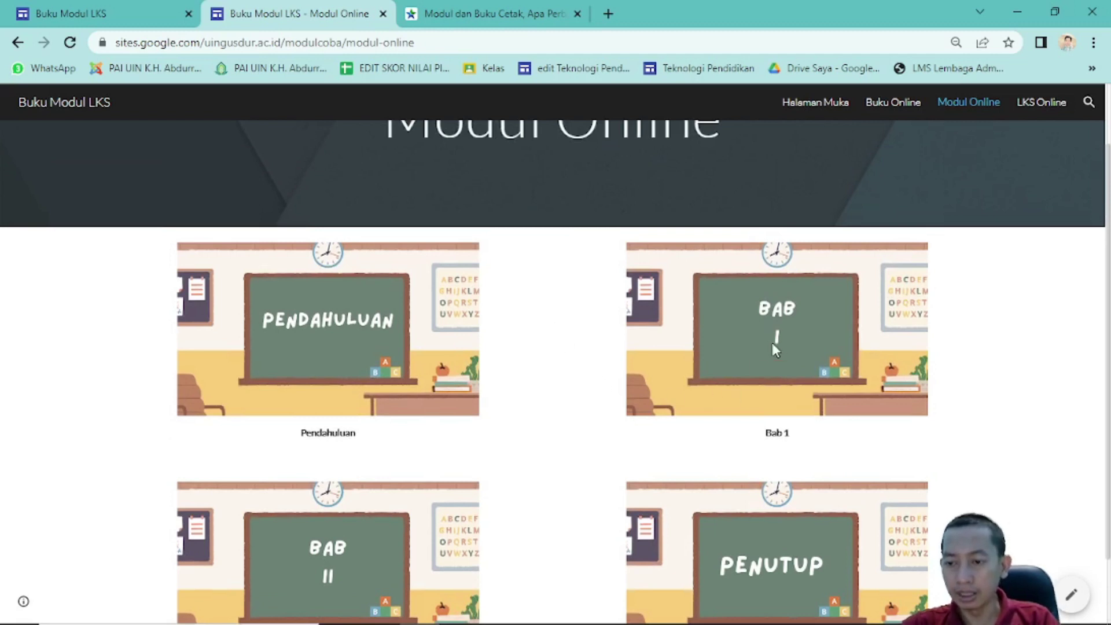
pyautogui.scroll(-2, 771, 342)
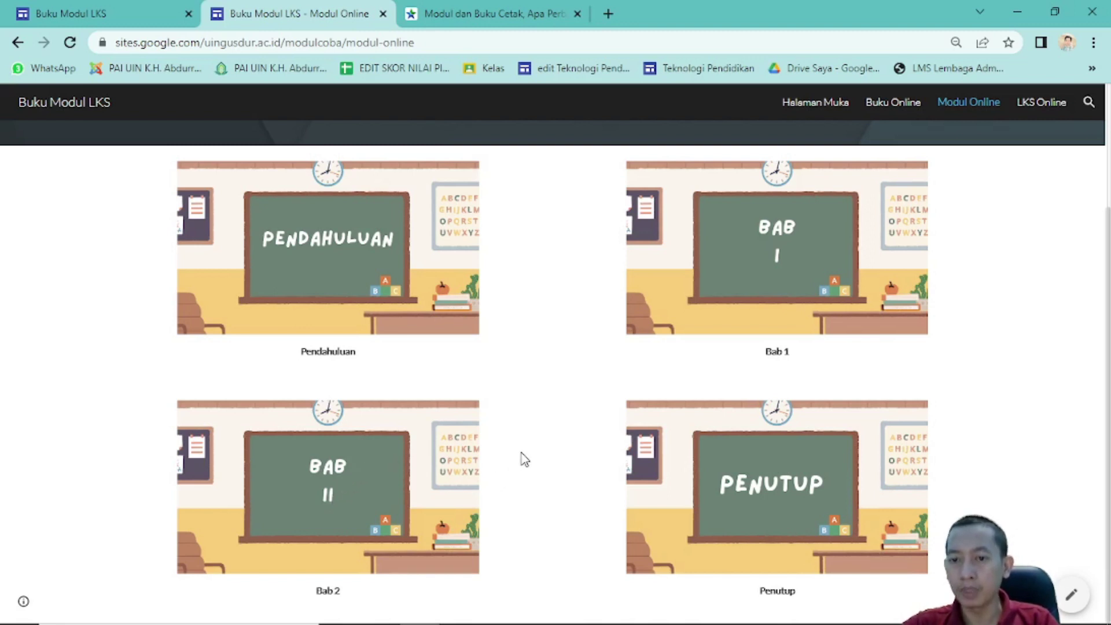
pyautogui.scroll(3, 521, 453)
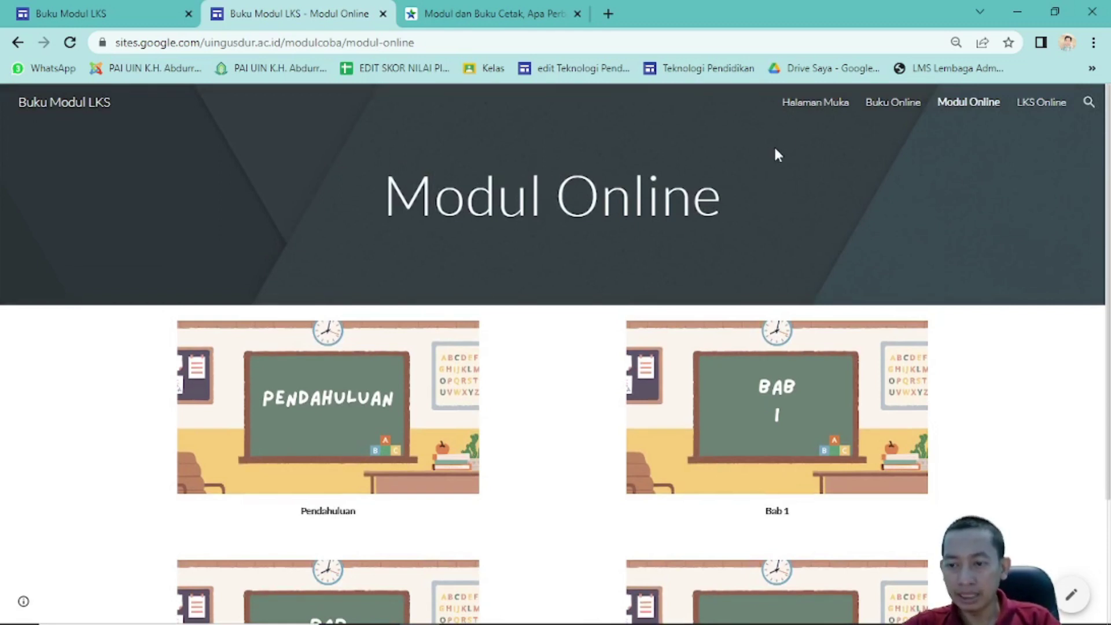
# - Alternate between the Buku Online and Modul Online pages to compare their chapter structures
pyautogui.click(885, 110)
pyautogui.scroll(-3, 648, 174)
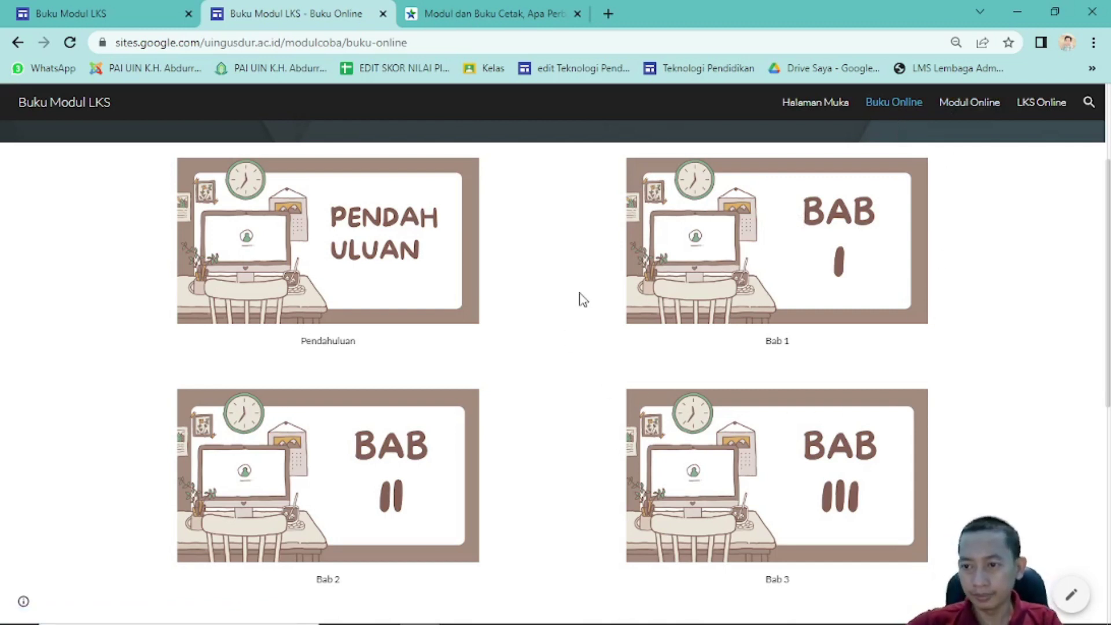
pyautogui.click(952, 109)
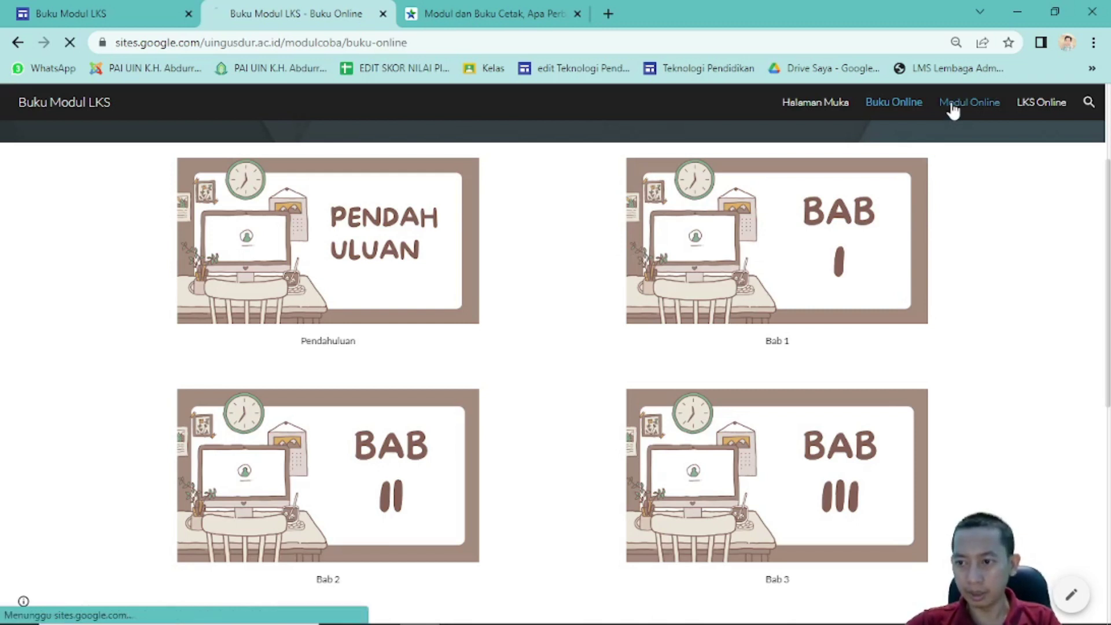
pyautogui.hotkey('ctrl', 't')
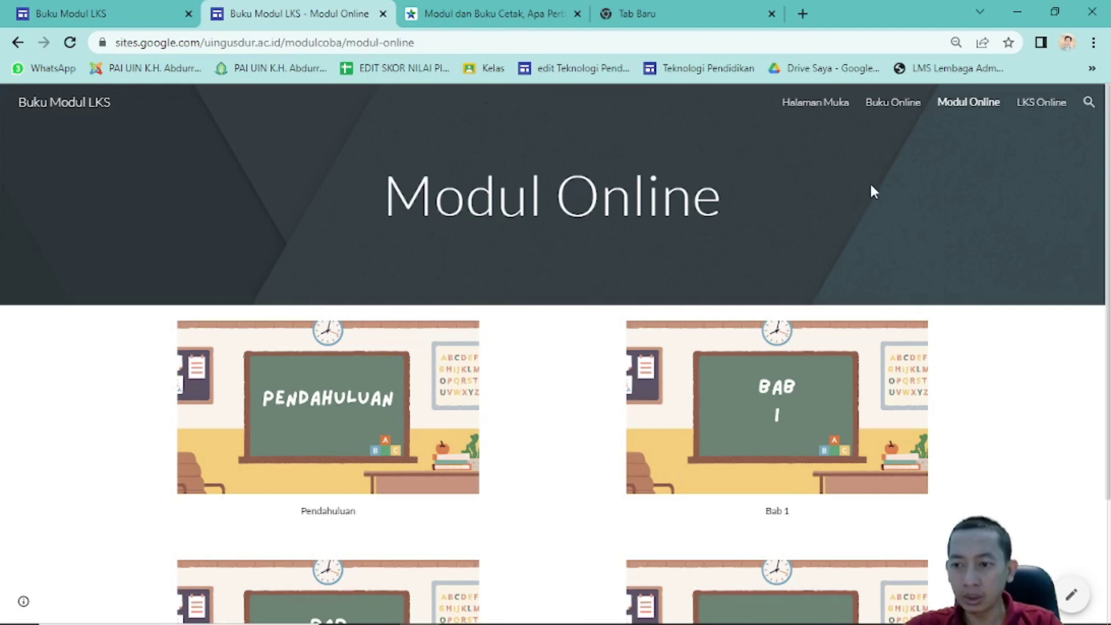
pyautogui.scroll(-3, 583, 372)
pyautogui.click(893, 104)
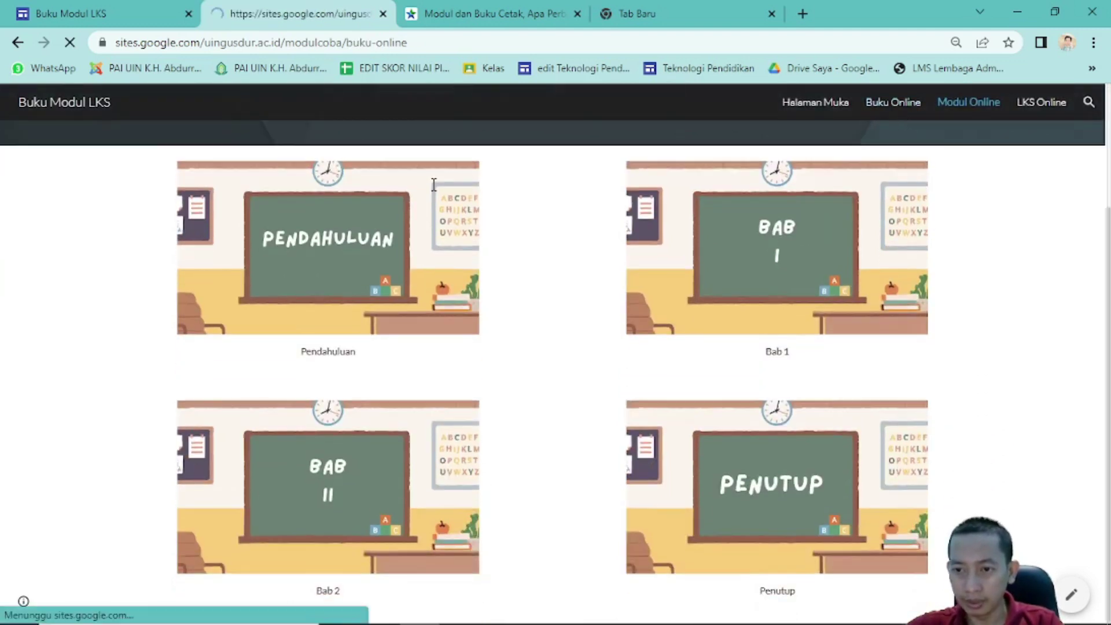
pyautogui.scroll(-3, 569, 277)
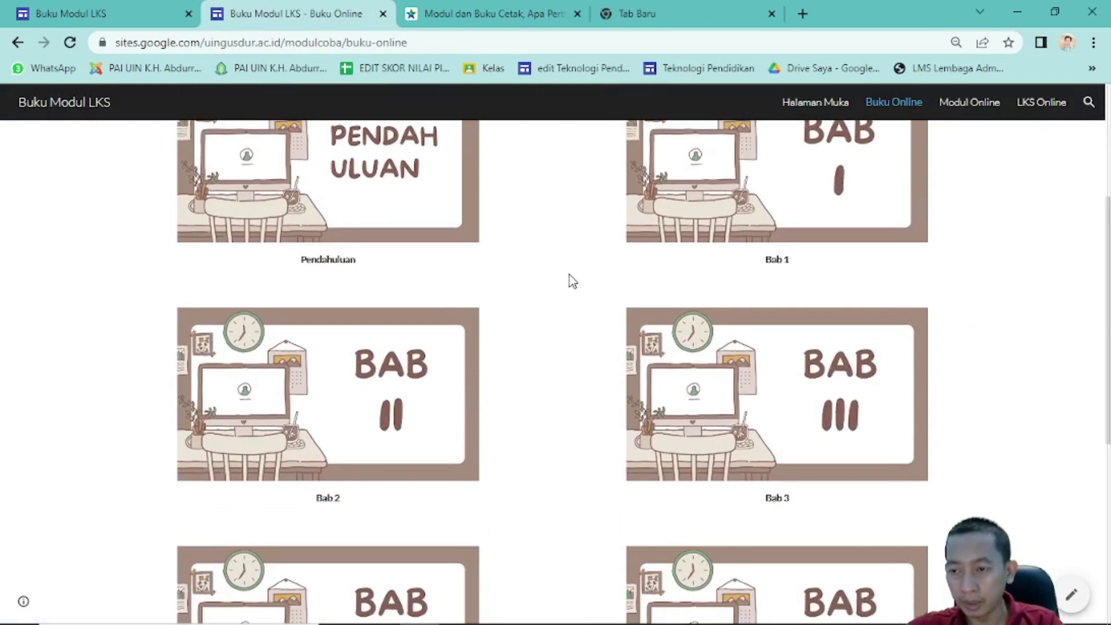
pyautogui.scroll(5, 569, 276)
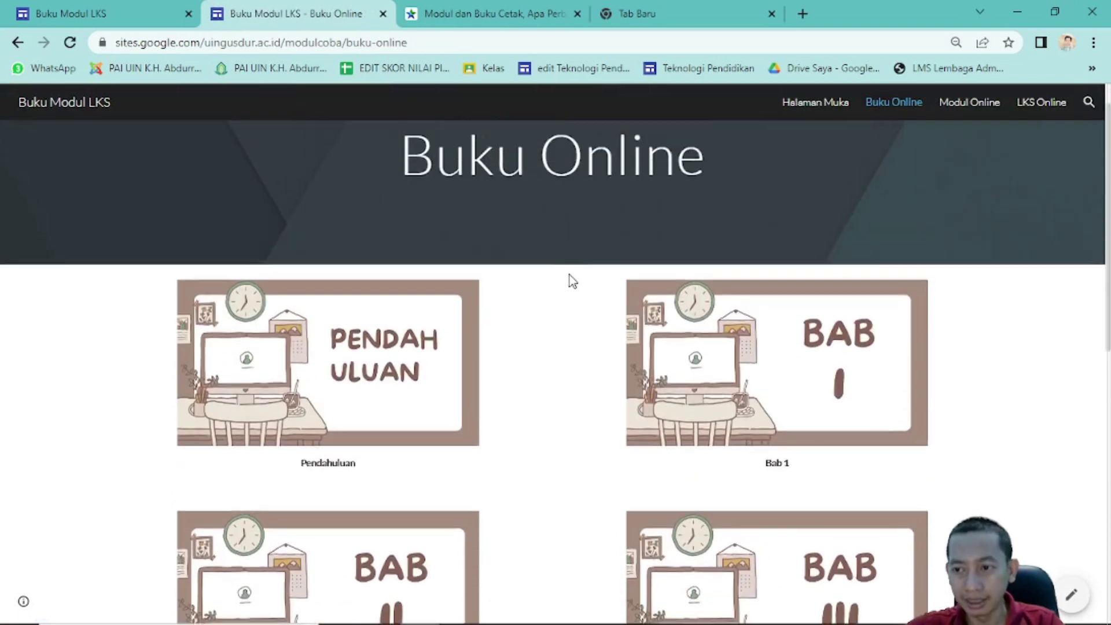
pyautogui.click(976, 107)
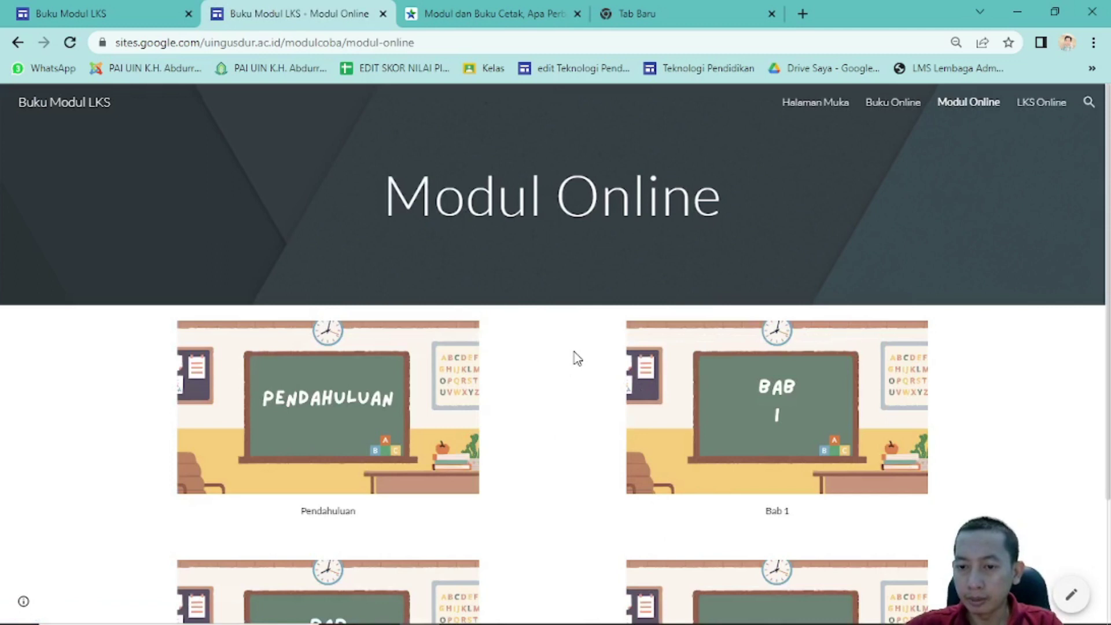
pyautogui.scroll(-2, 590, 352)
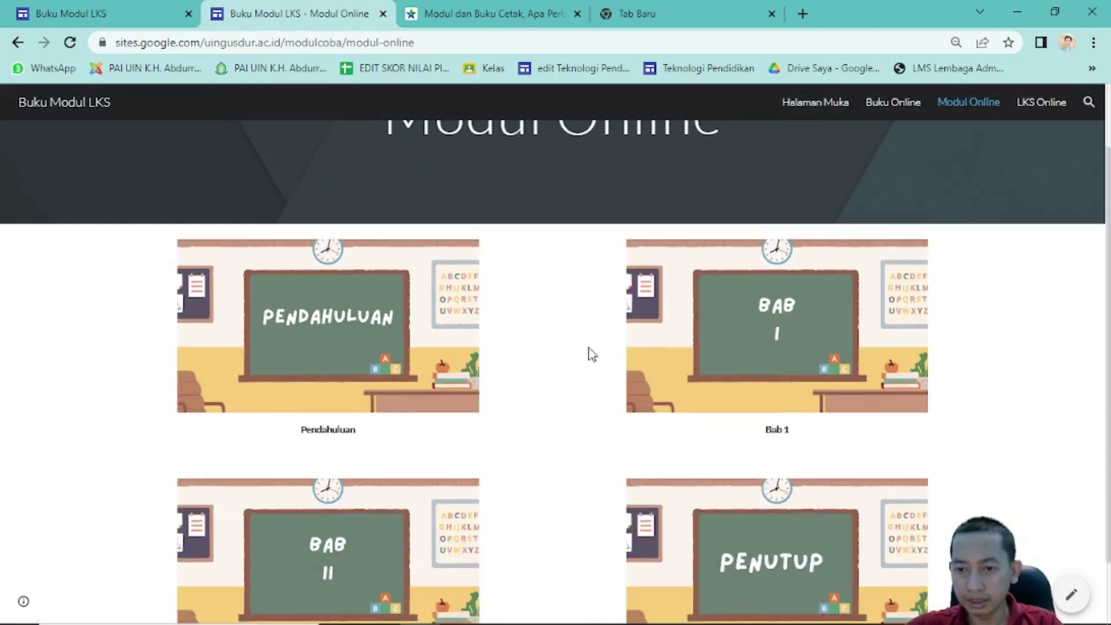
pyautogui.scroll(2, 590, 353)
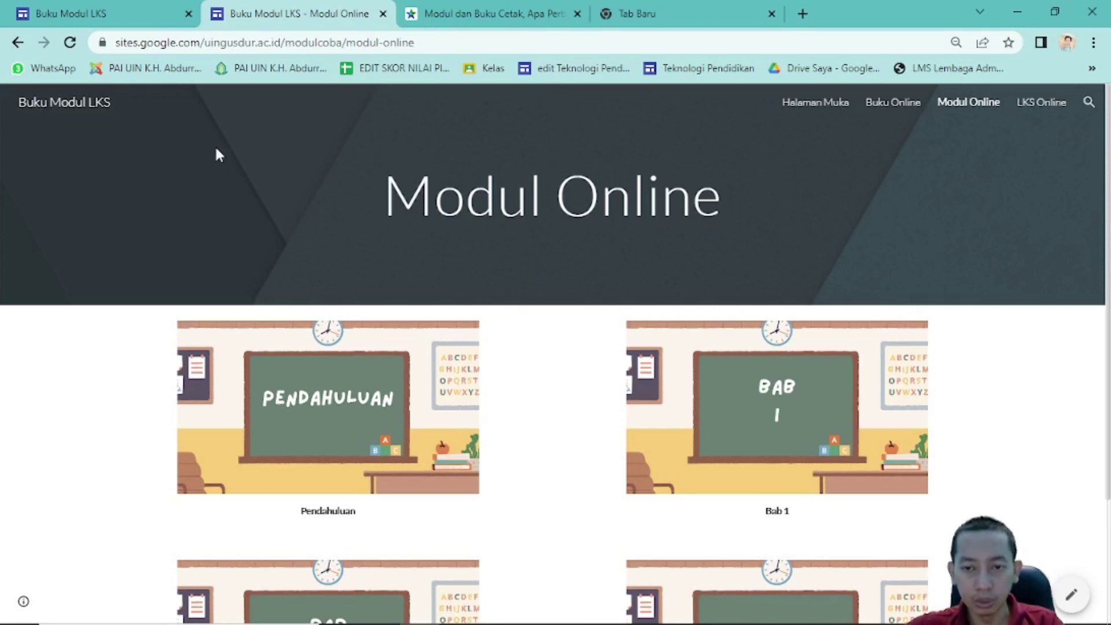
pyautogui.click(658, 13)
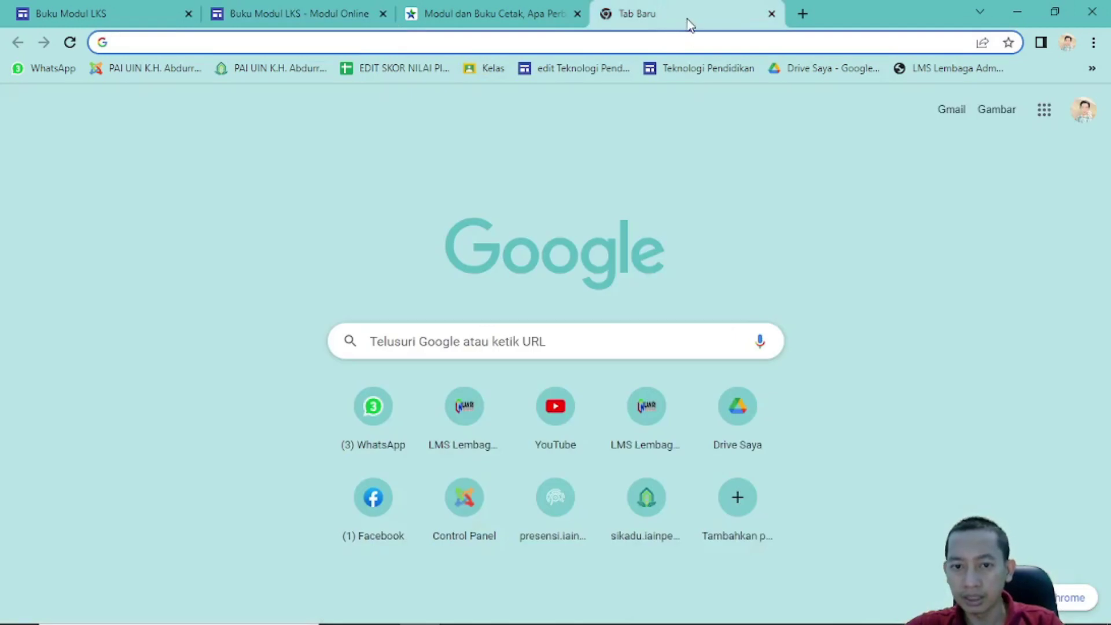
pyautogui.click(788, 69)
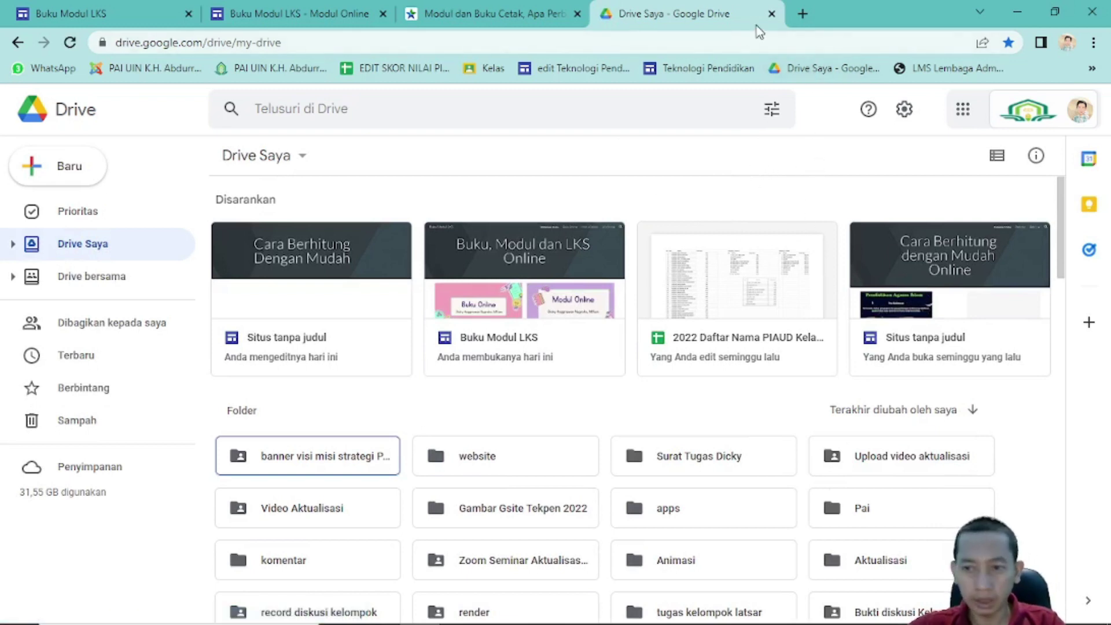
pyautogui.click(771, 14)
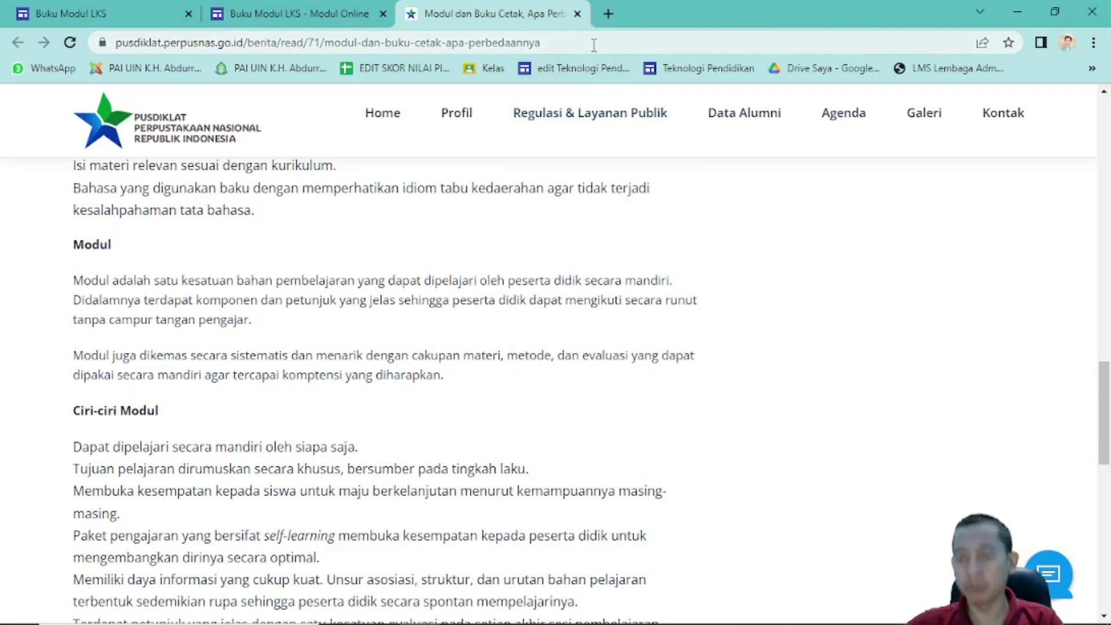
# - Search Google for "google drive" in a new browser tab and look for the Drive platform among the results
pyautogui.click(606, 15)
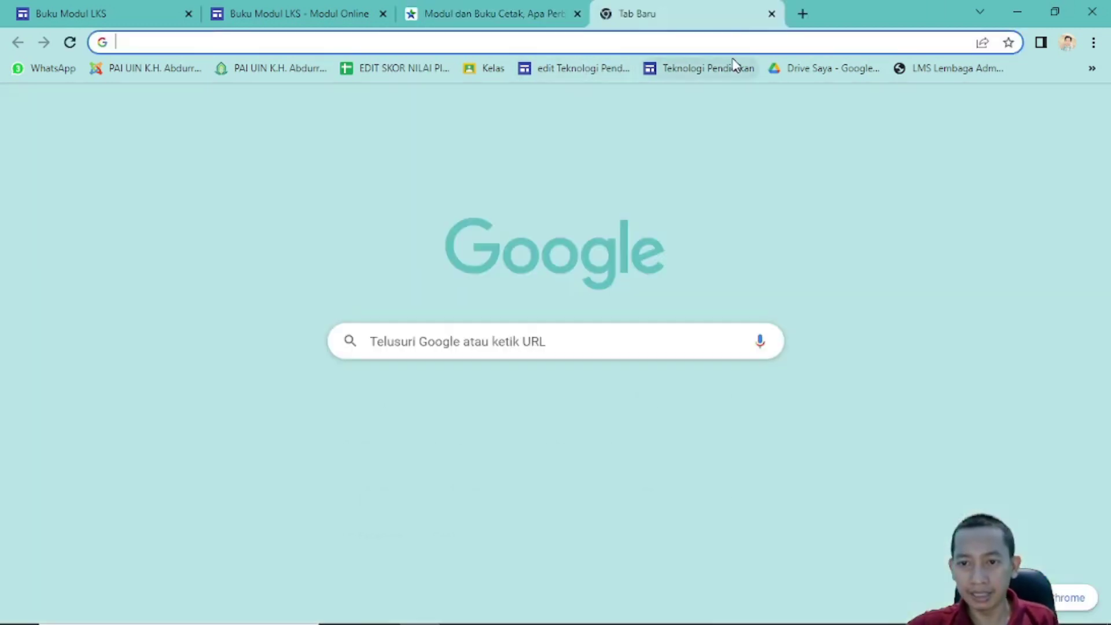
pyautogui.click(634, 37)
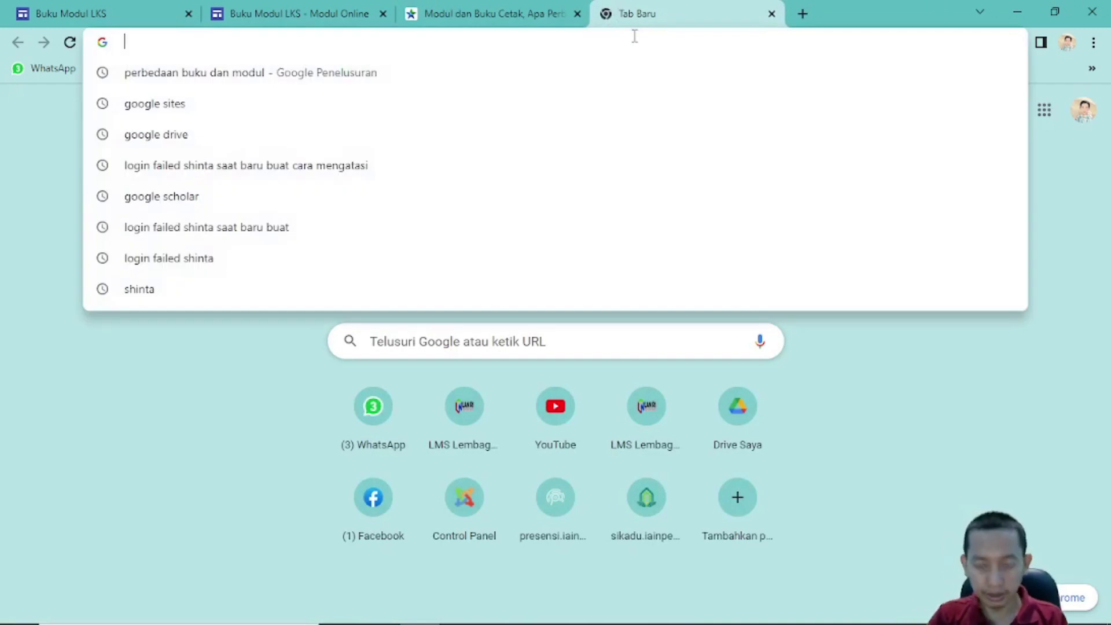
pyautogui.write('google drive')
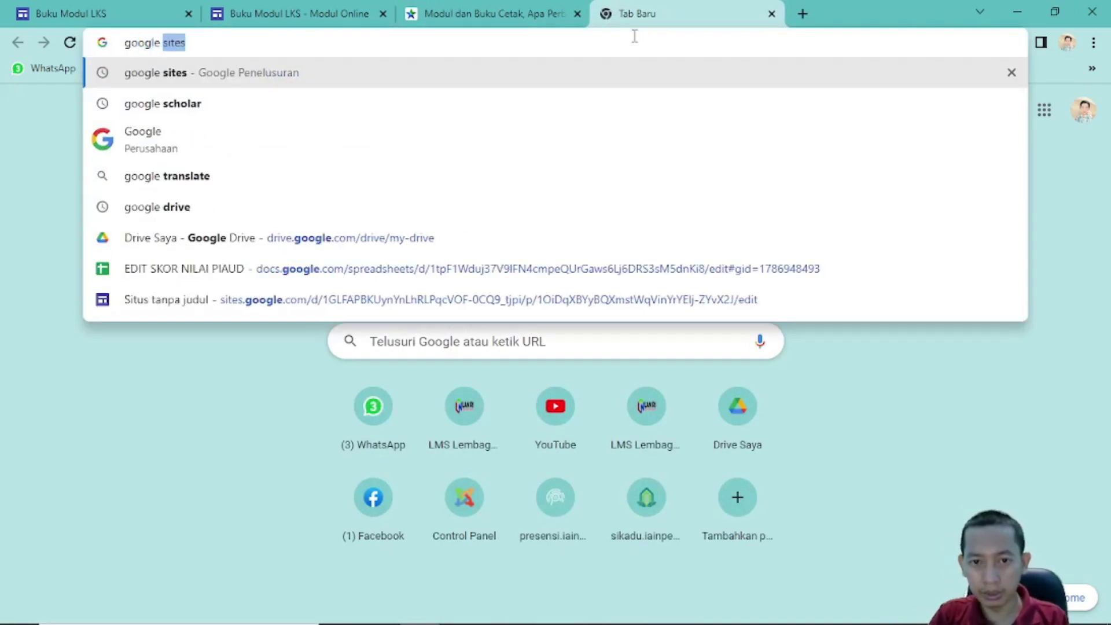
pyautogui.press('Return')
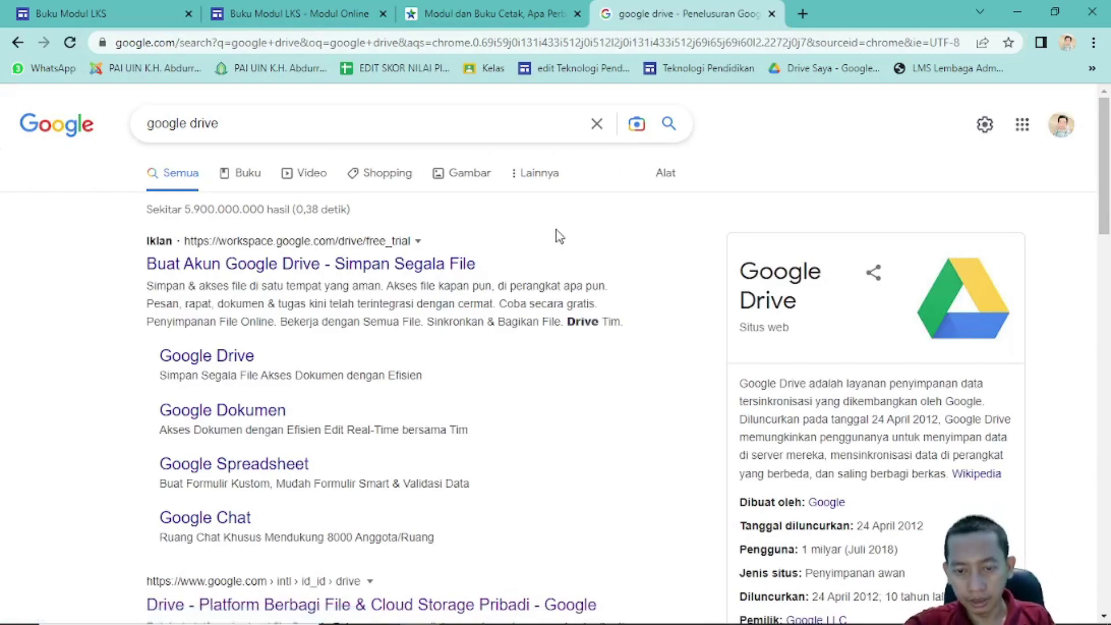
pyautogui.scroll(-3, 559, 235)
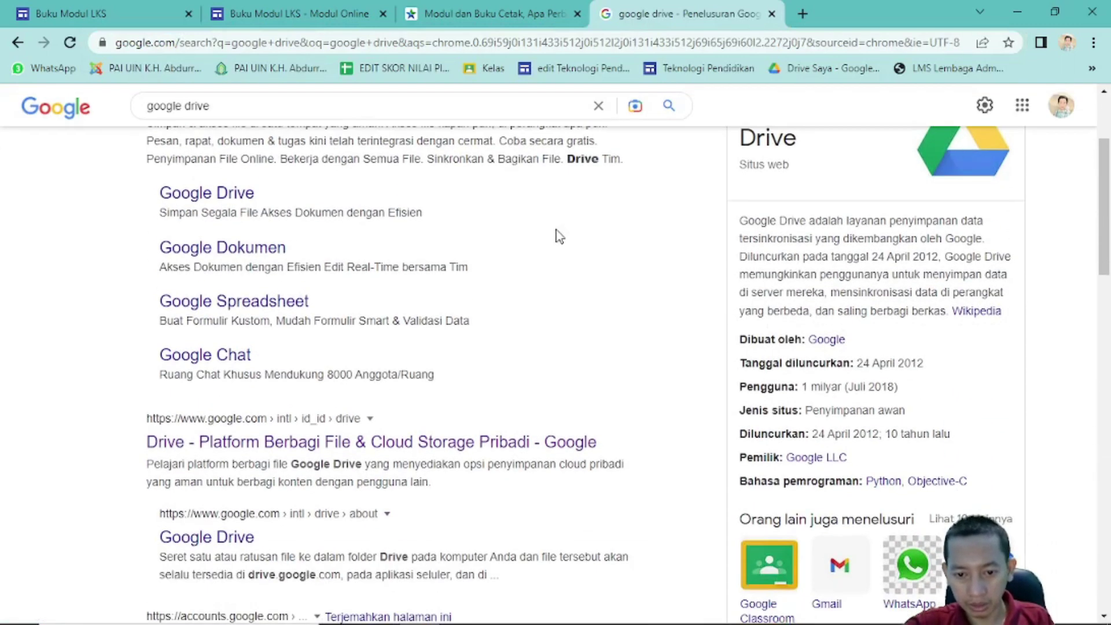
pyautogui.scroll(-1, 559, 235)
pyautogui.scroll(-1, 516, 272)
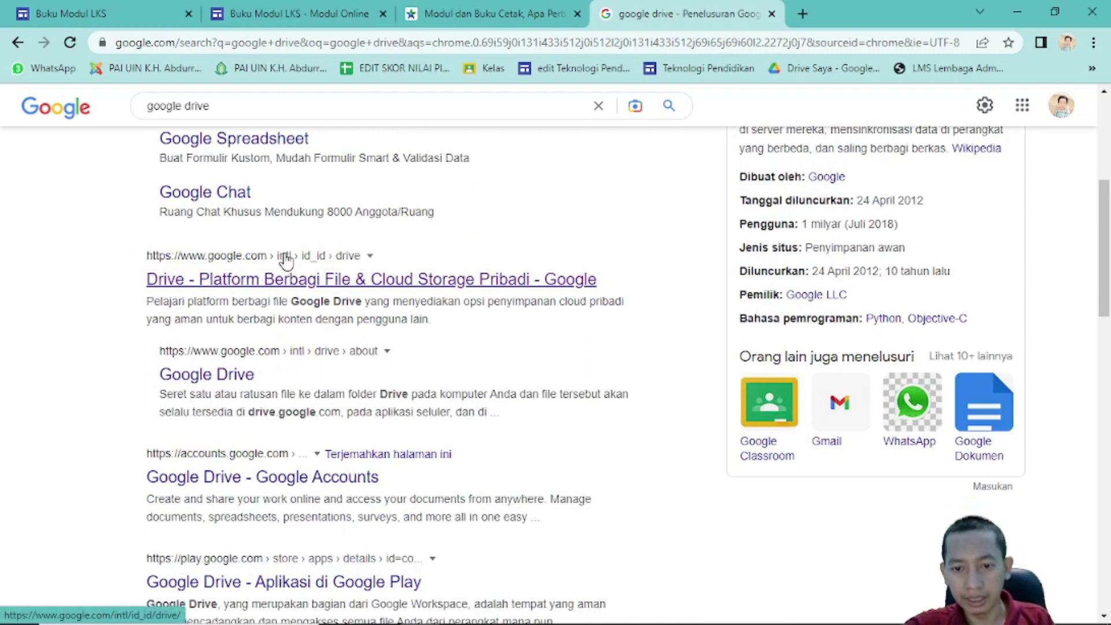
# - Open the Drive platform page from the search results and go on to the personal Google Drive
pyautogui.click(328, 280)
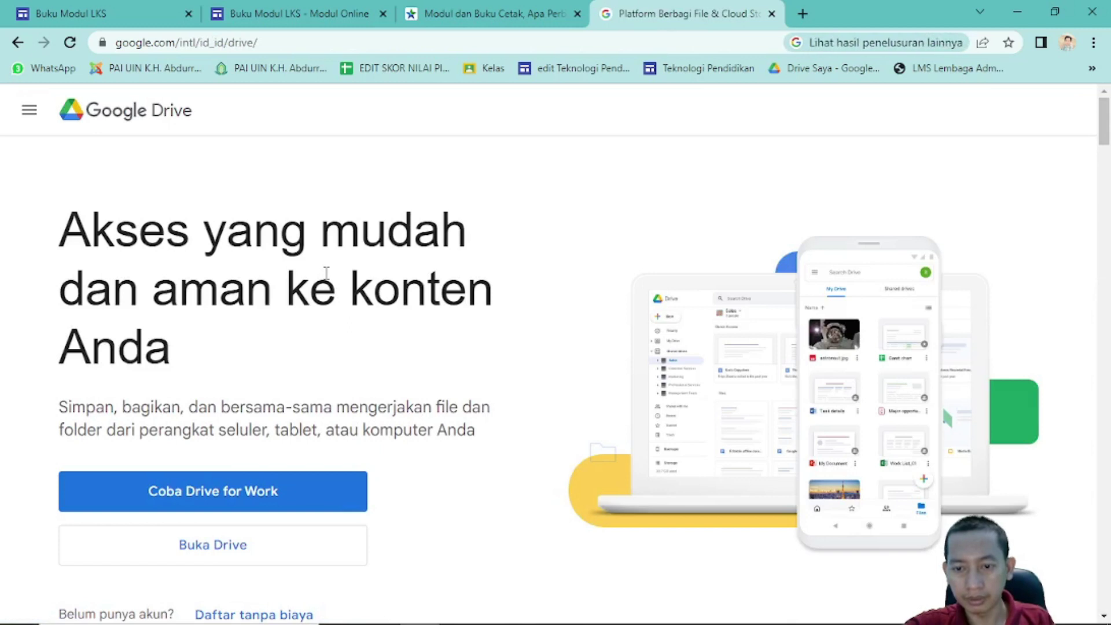
pyautogui.scroll(-4, 327, 272)
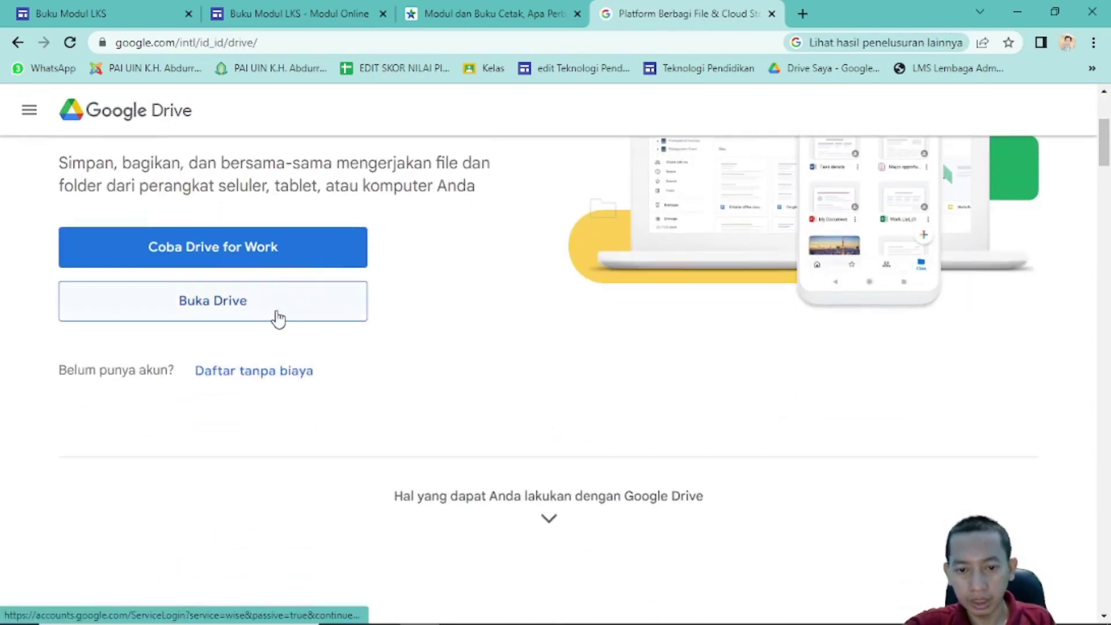
pyautogui.click(238, 312)
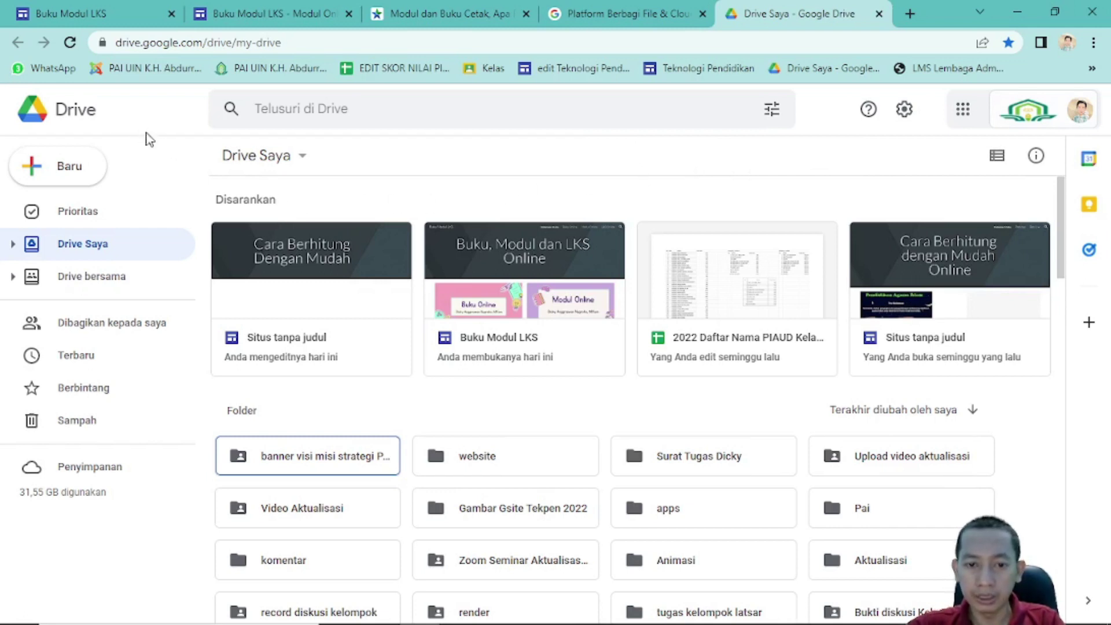
# - Create a new blank Google Sites site from Google Drive
pyautogui.click(69, 167)
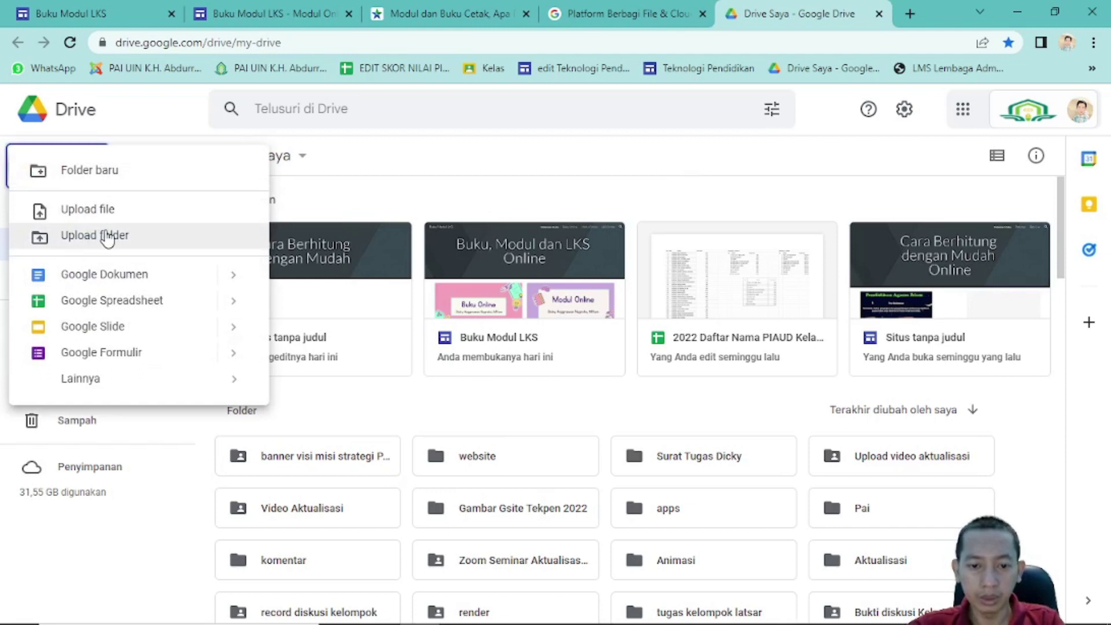
pyautogui.moveTo(71, 383)
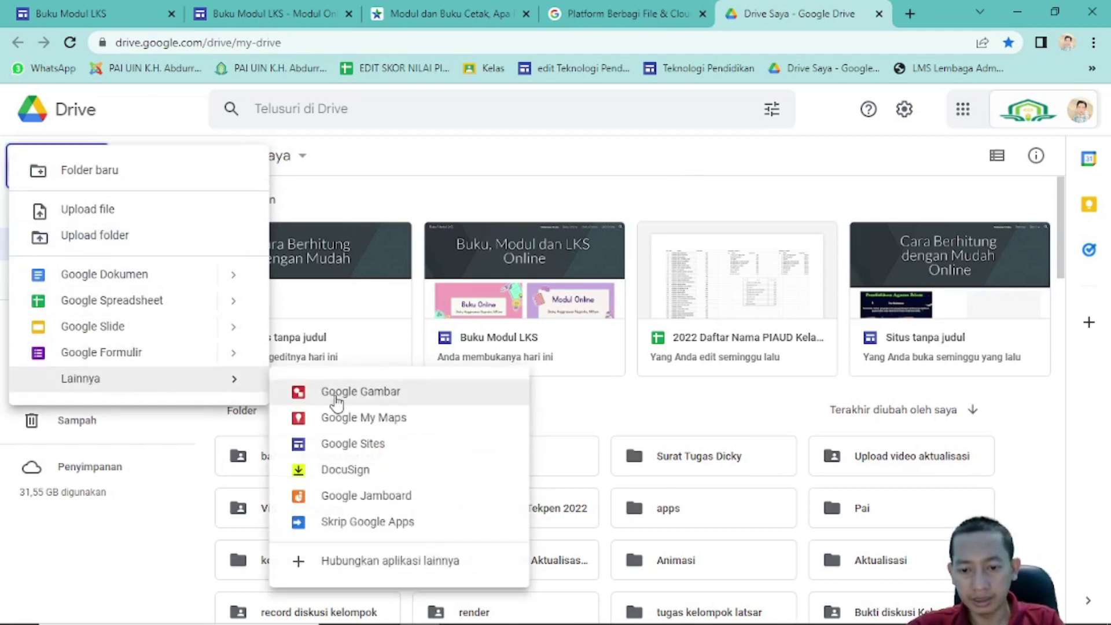
pyautogui.click(381, 454)
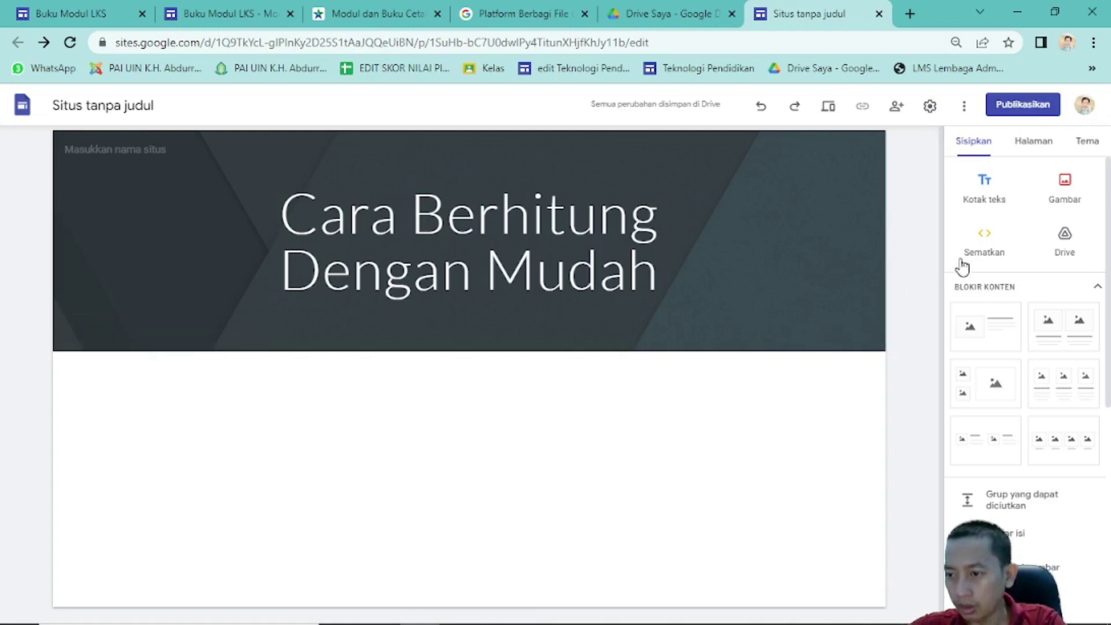
# - Upload the PENDAHULUAN image 1.png from the Pendahuluan folder in Downloads to the area below the page header
pyautogui.click(1070, 197)
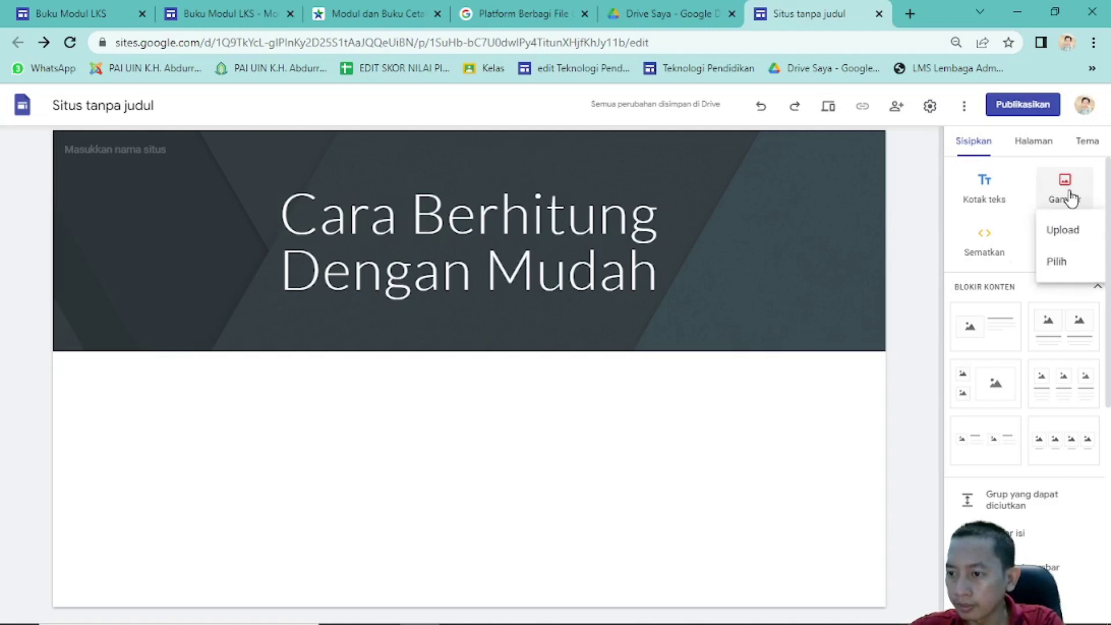
pyautogui.click(1071, 197)
pyautogui.click(1070, 197)
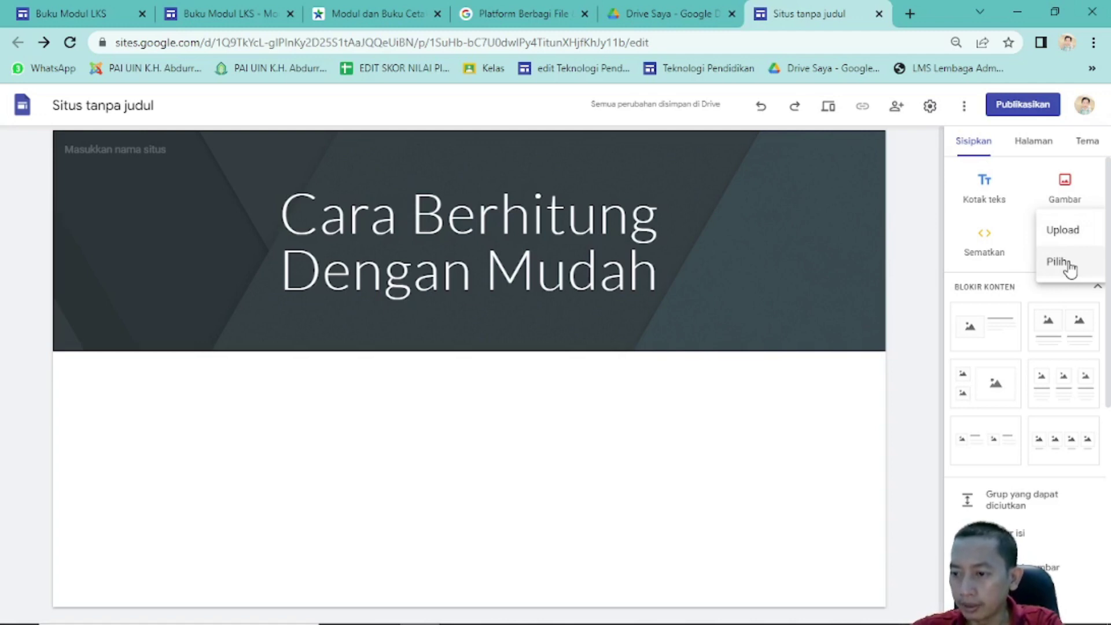
pyautogui.click(1064, 231)
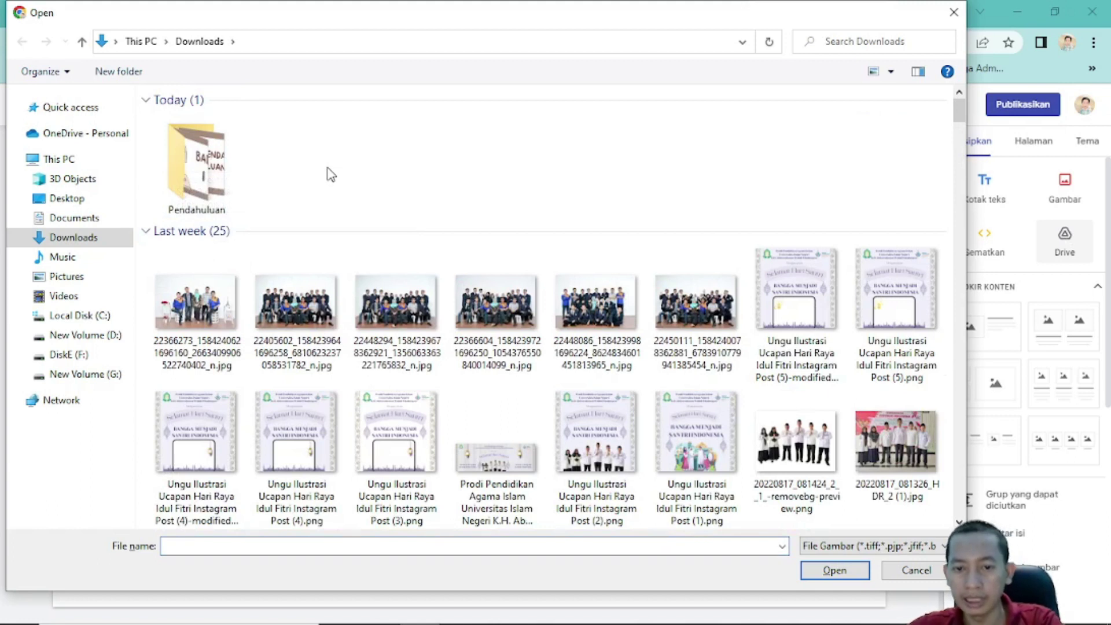
pyautogui.doubleClick(197, 171)
pyautogui.click(194, 167)
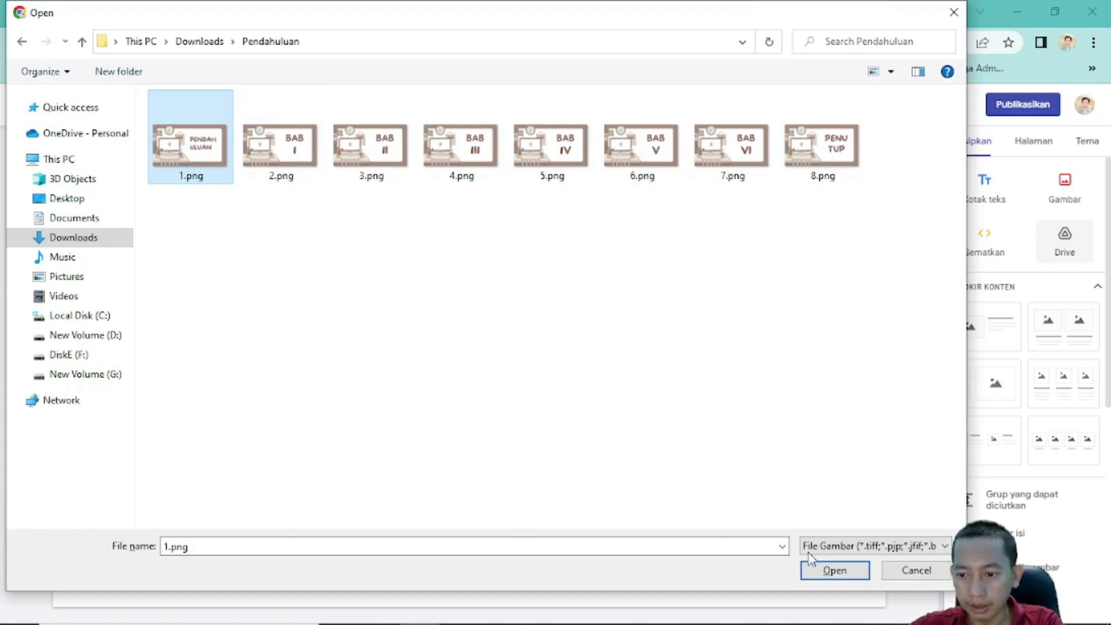
pyautogui.click(826, 572)
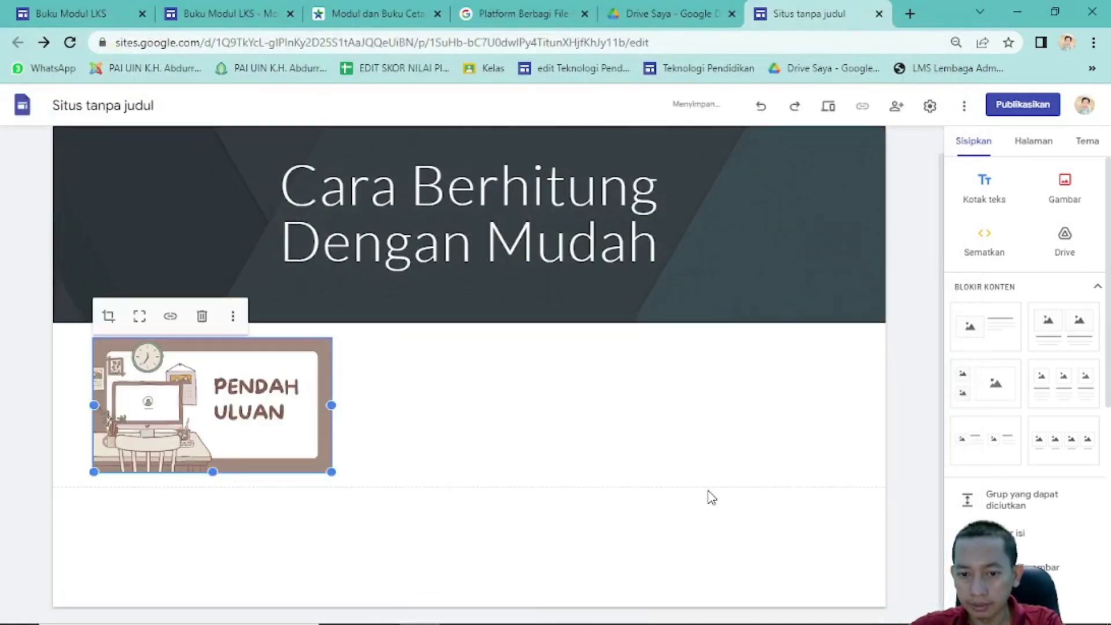
pyautogui.click(459, 460)
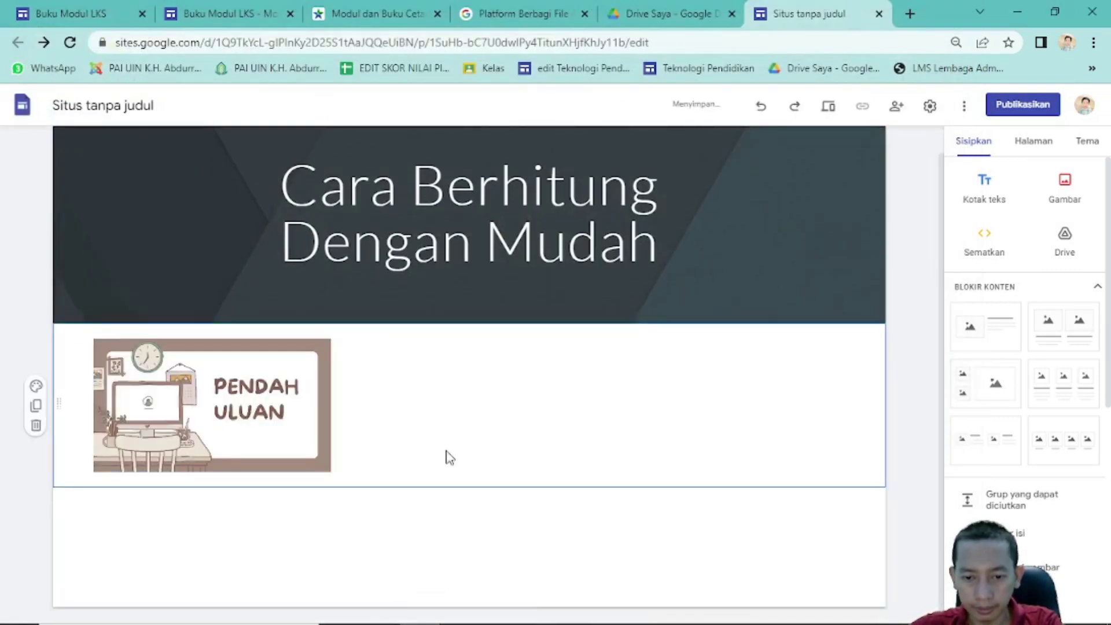
# - Upload the BAB I image 2.png and place it beside the PENDAHULUAN image in the first row
pyautogui.click(191, 400)
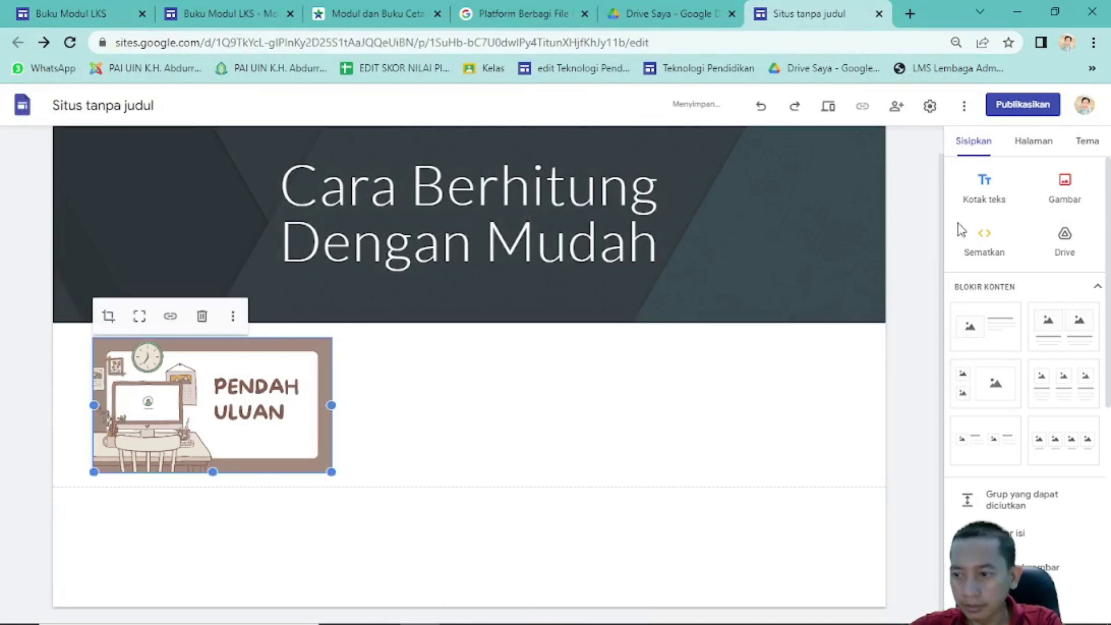
pyautogui.click(1062, 194)
pyautogui.click(1061, 229)
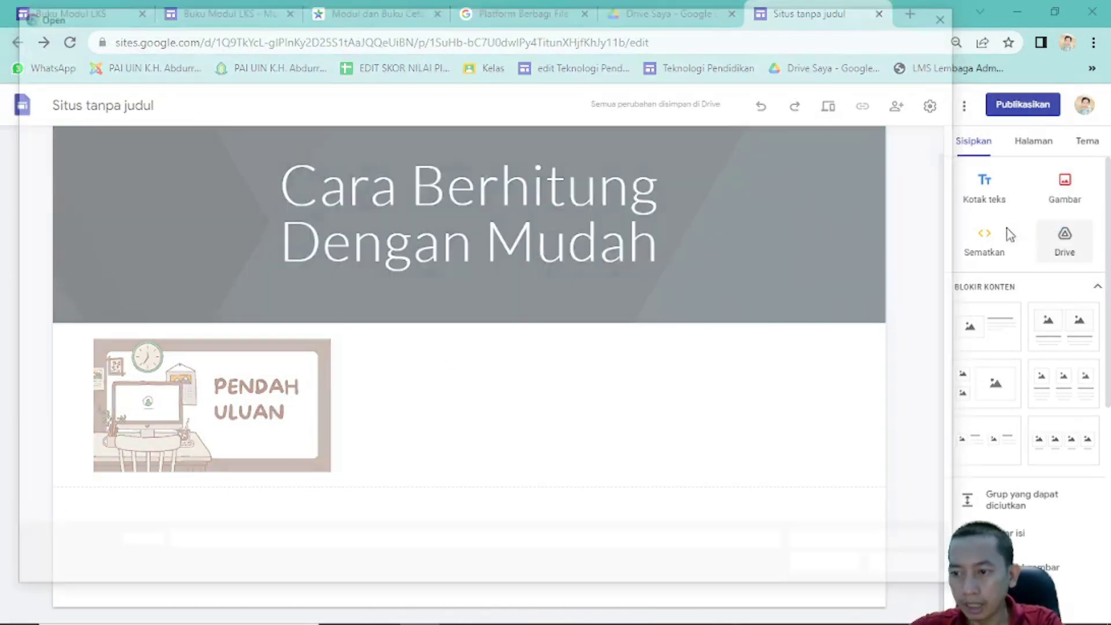
pyautogui.click(272, 155)
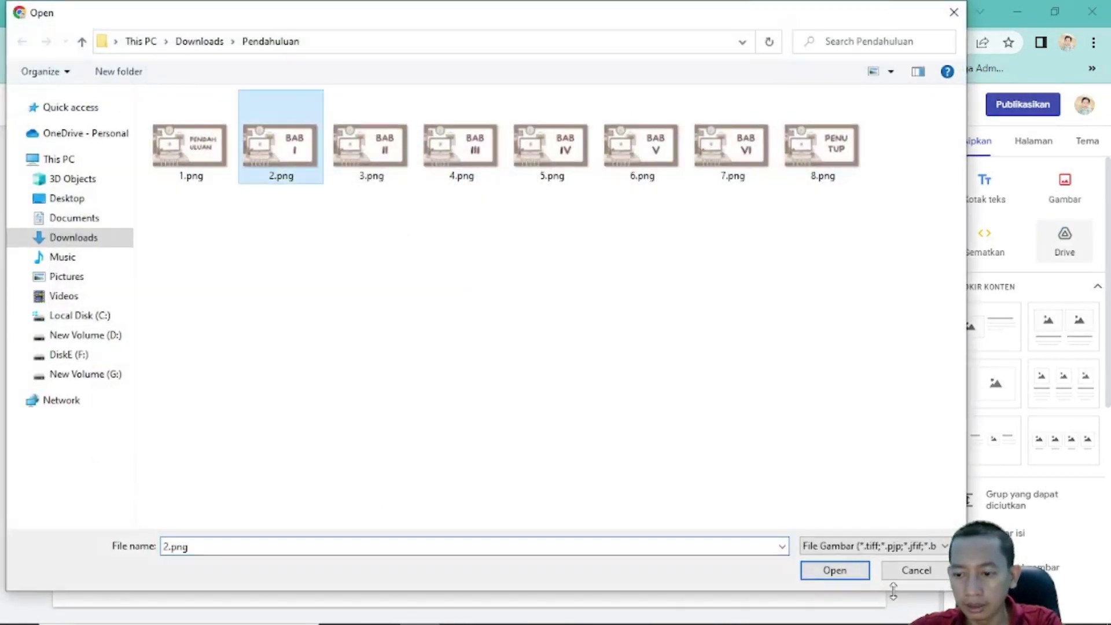
pyautogui.click(834, 571)
pyautogui.moveTo(209, 432); pyautogui.dragTo(185, 404)
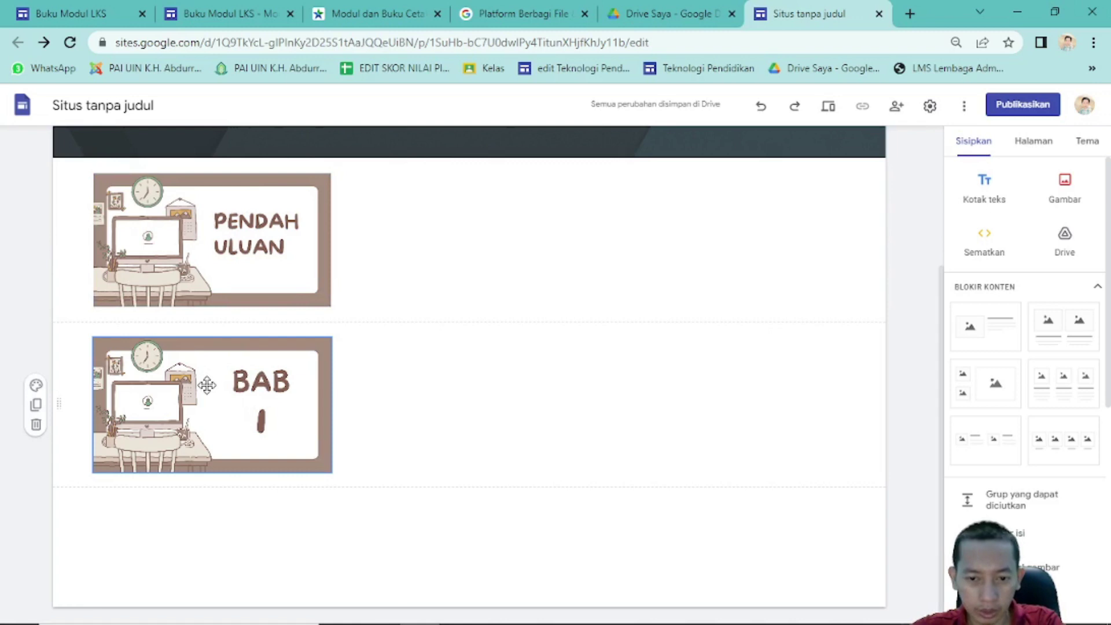
pyautogui.moveTo(193, 409); pyautogui.dragTo(412, 223)
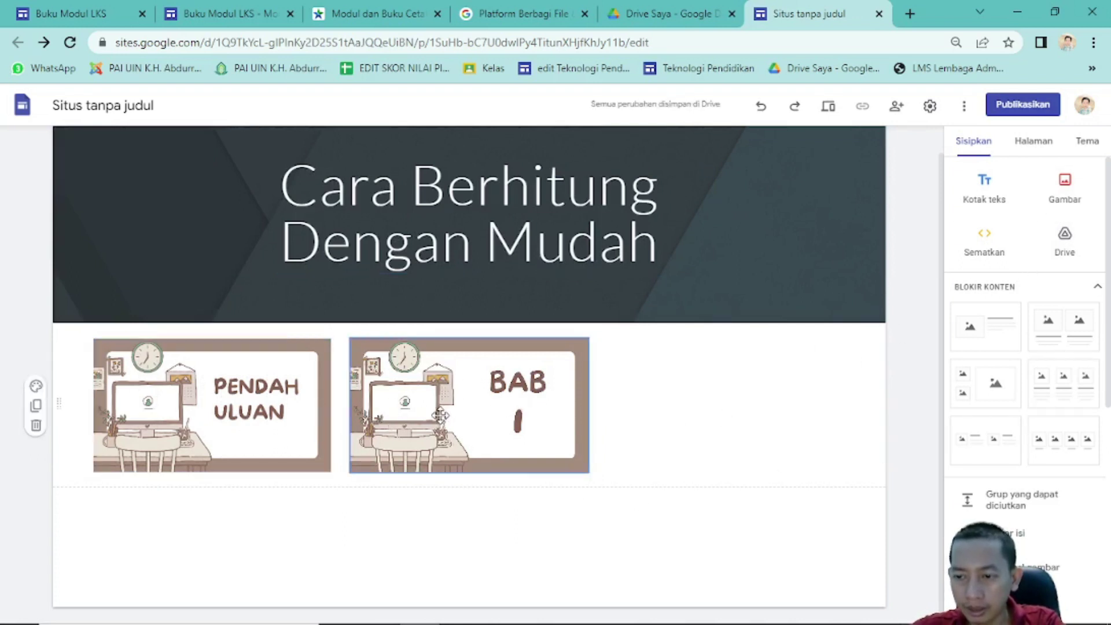
# - Upload the BAB II image 3.png and place it after BAB I as the third image in the first row
pyautogui.click(1062, 200)
pyautogui.click(1060, 231)
pyautogui.click(382, 161)
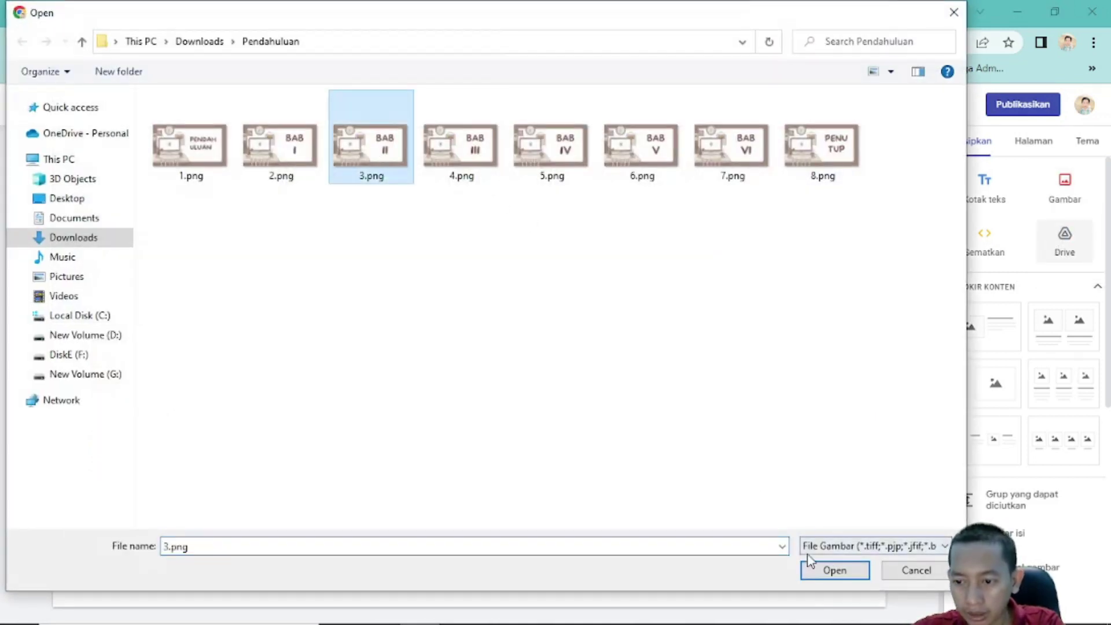
pyautogui.click(856, 571)
pyautogui.moveTo(293, 388); pyautogui.dragTo(692, 224)
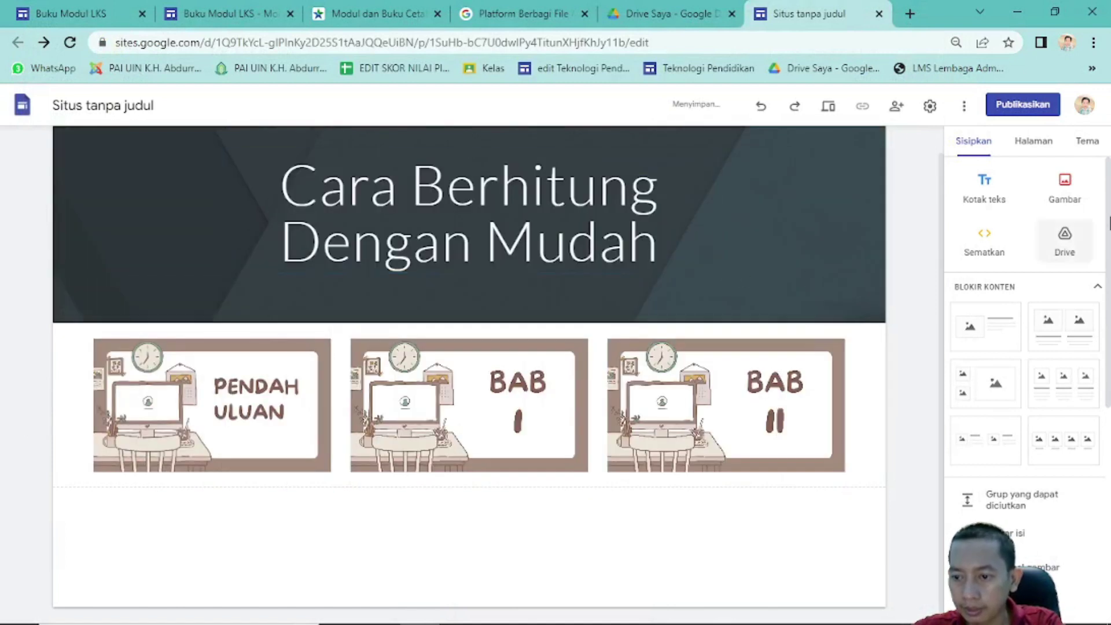
# - Upload the BAB III image 4.png as the start of a second row
pyautogui.click(1069, 190)
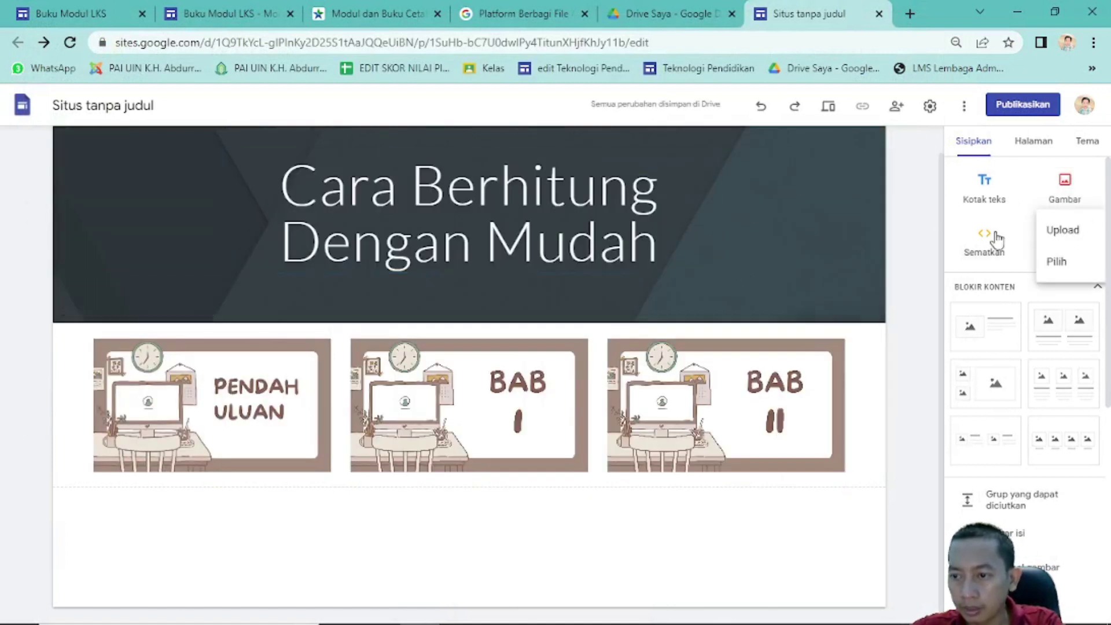
pyautogui.click(1063, 231)
pyautogui.click(442, 163)
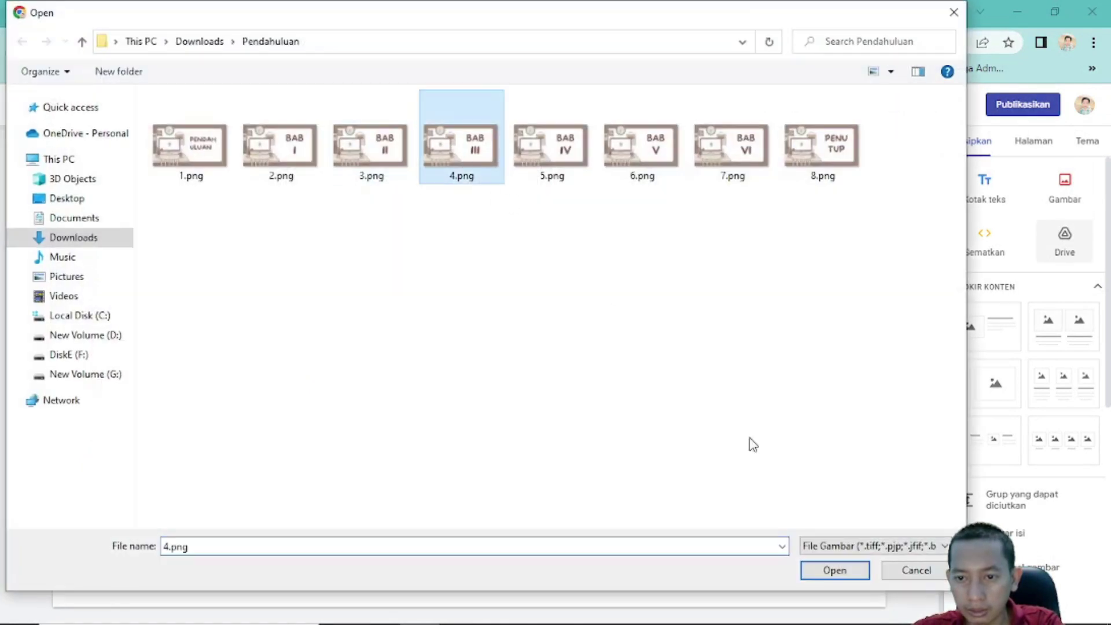
pyautogui.click(833, 573)
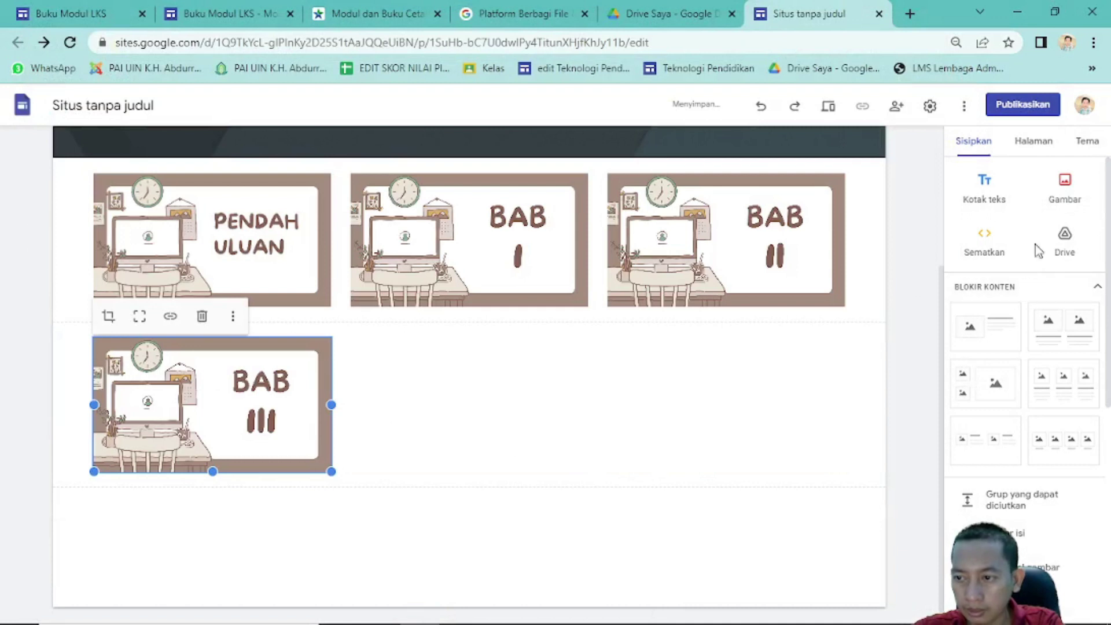
# - Upload the PENUTUP image 8.png and place it beside BAB III in the second row
pyautogui.click(1065, 187)
pyautogui.click(1042, 239)
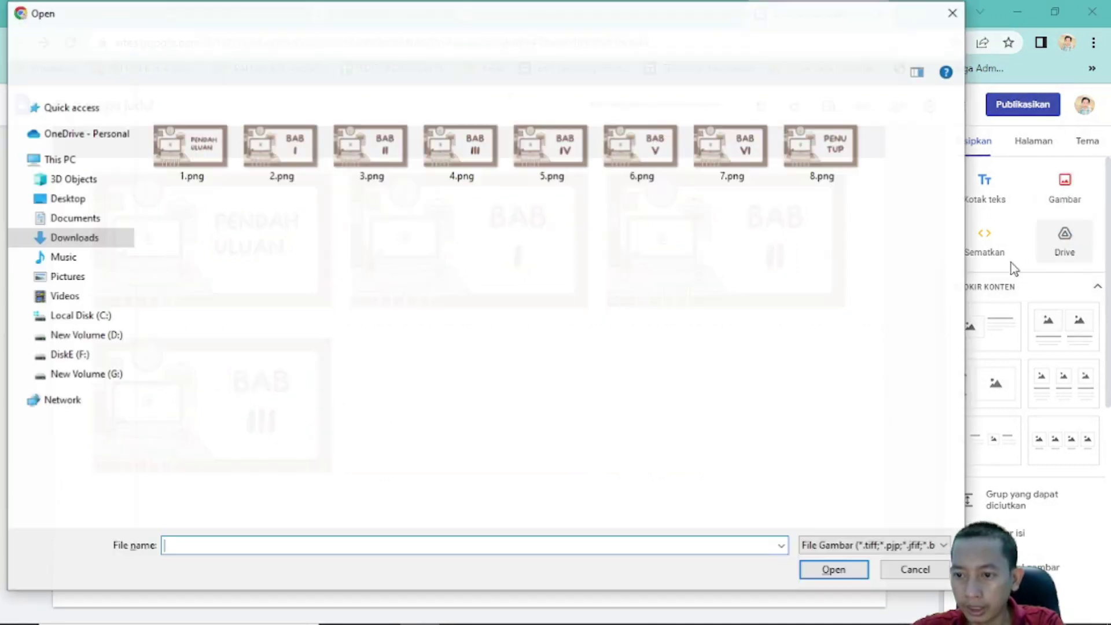
pyautogui.click(839, 141)
pyautogui.click(850, 568)
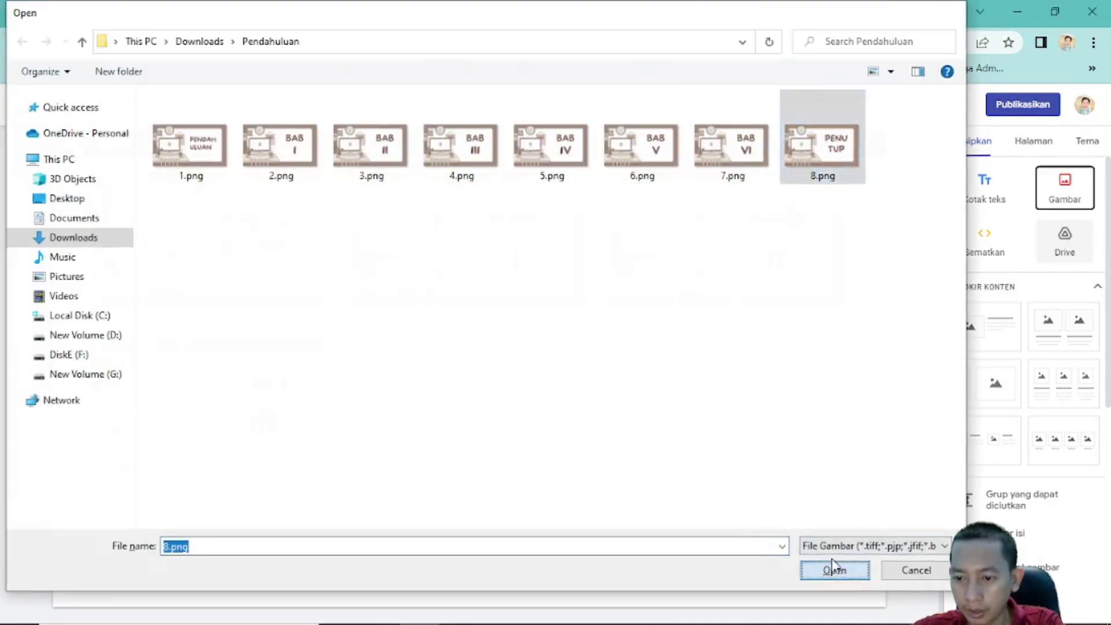
pyautogui.moveTo(220, 396); pyautogui.dragTo(553, 358)
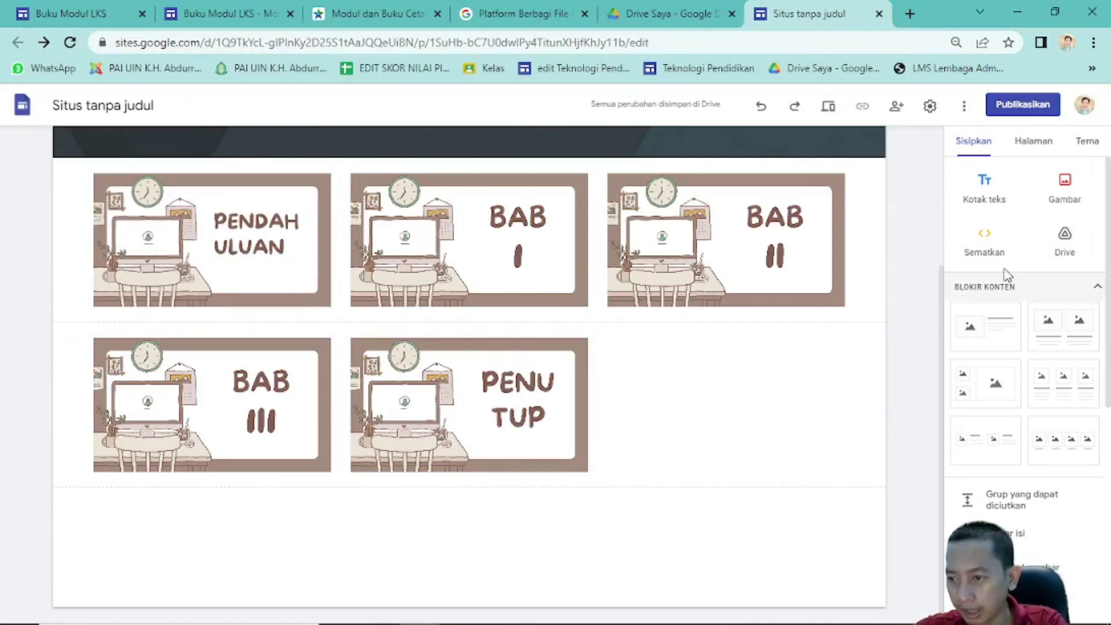
# - Upload the BAB IV image 5.png and shift the PENUTUP image to the third position of the second row
pyautogui.click(1065, 186)
pyautogui.click(1063, 228)
pyautogui.click(476, 165)
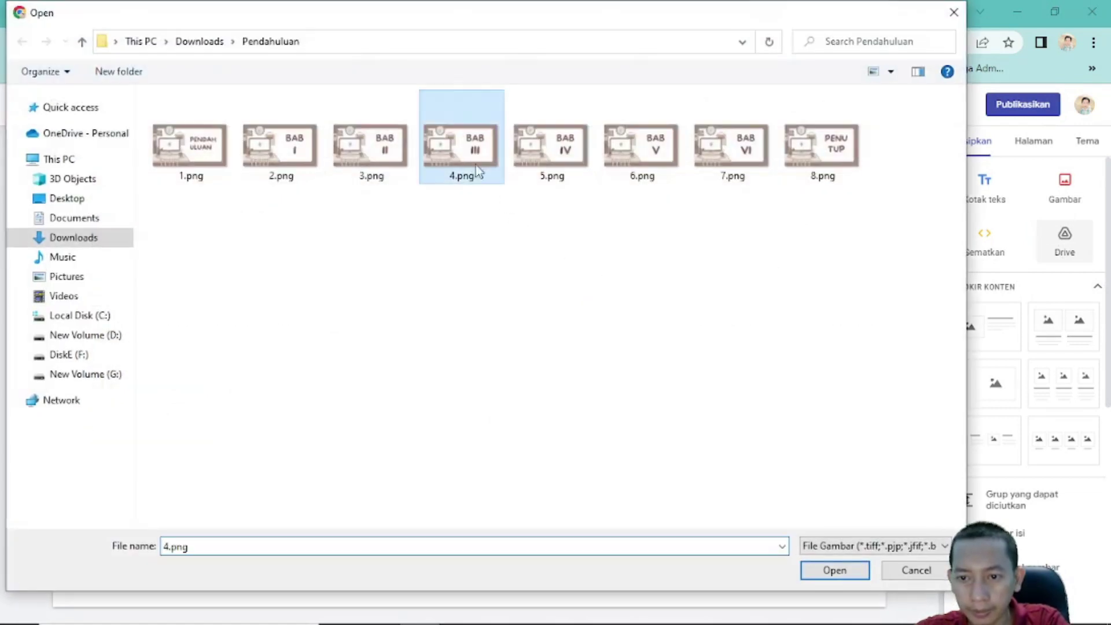
pyautogui.click(565, 173)
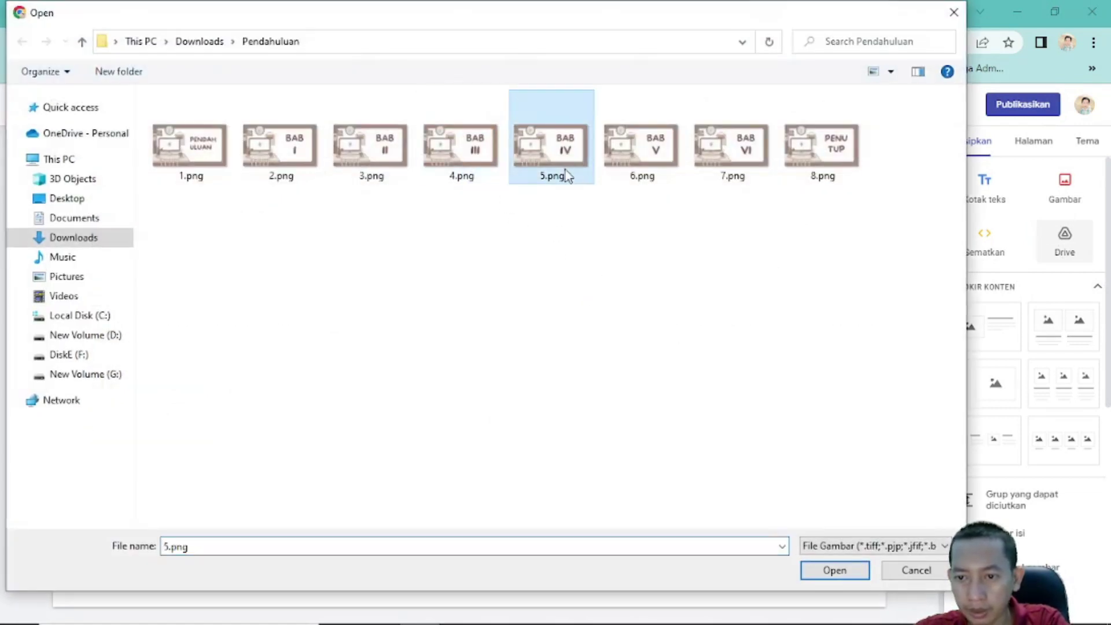
pyautogui.click(842, 573)
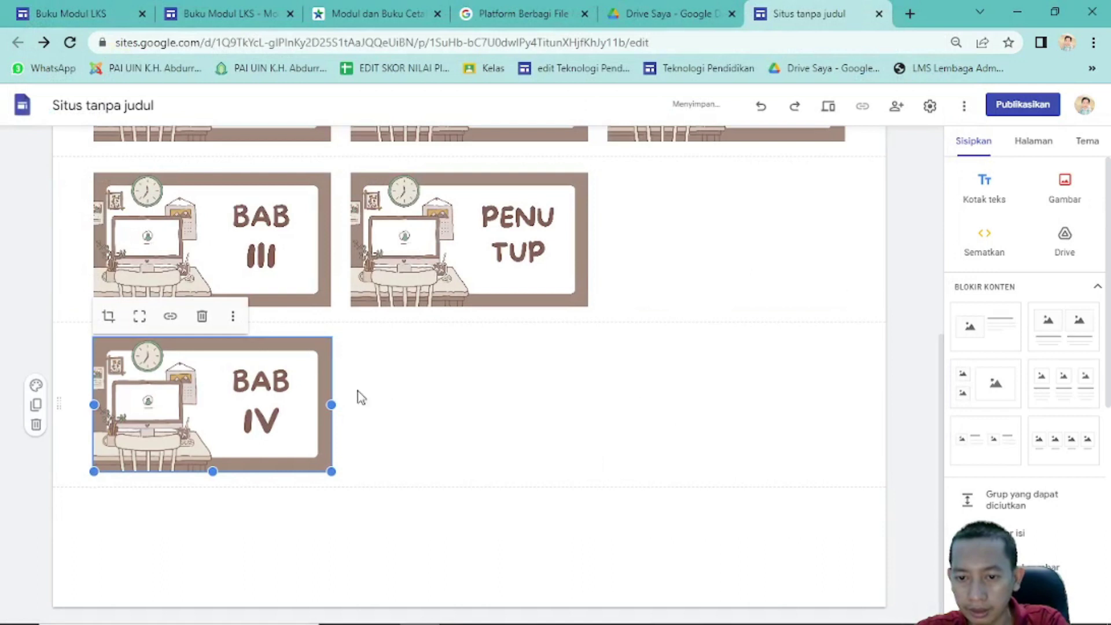
pyautogui.moveTo(434, 263); pyautogui.dragTo(746, 234)
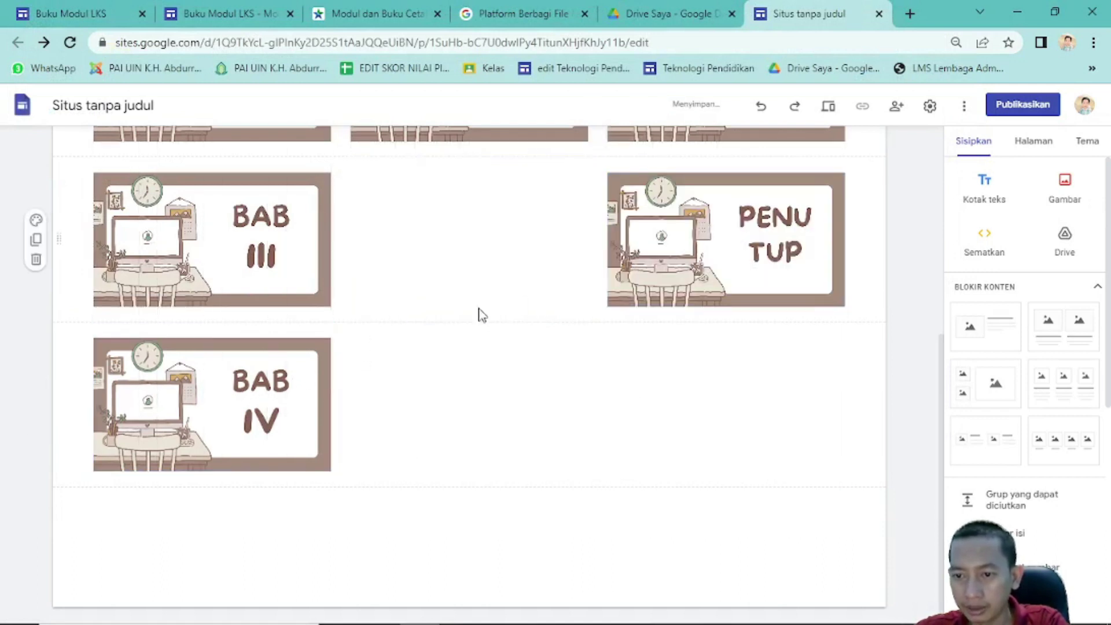
# - Rearrange the images so BAB IV sits between BAB III and PENUTUP, and BAB I between PENDAHULUAN and BAB II
pyautogui.moveTo(240, 421); pyautogui.dragTo(408, 433)
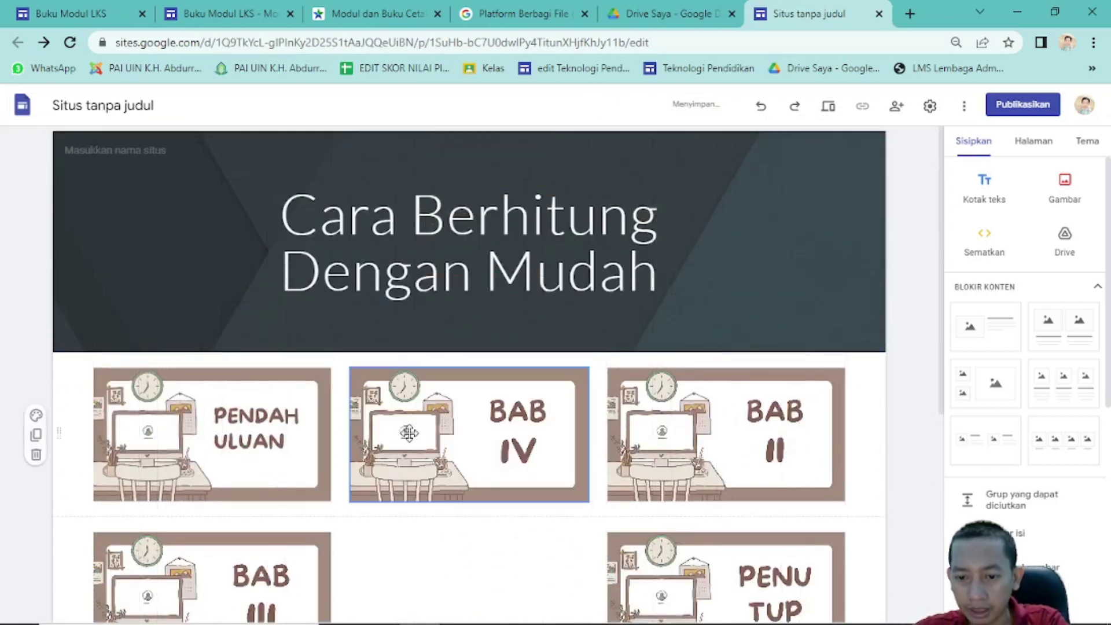
pyautogui.scroll(-5, 439, 347)
pyautogui.moveTo(457, 404); pyautogui.dragTo(547, 319)
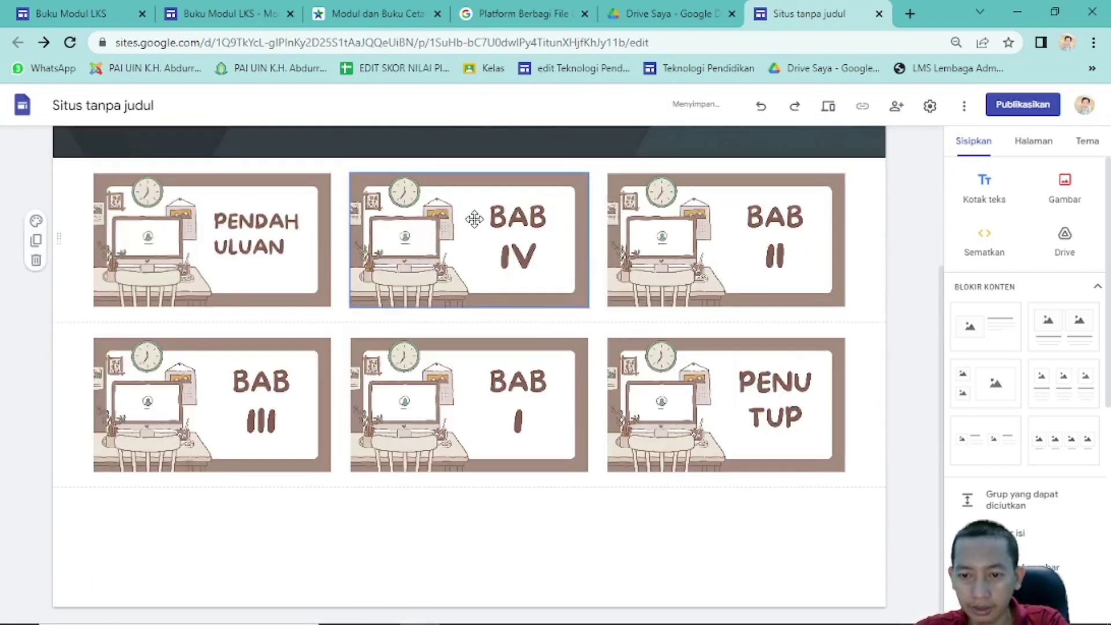
pyautogui.moveTo(551, 243); pyautogui.dragTo(454, 573)
pyautogui.scroll(-3, 427, 435)
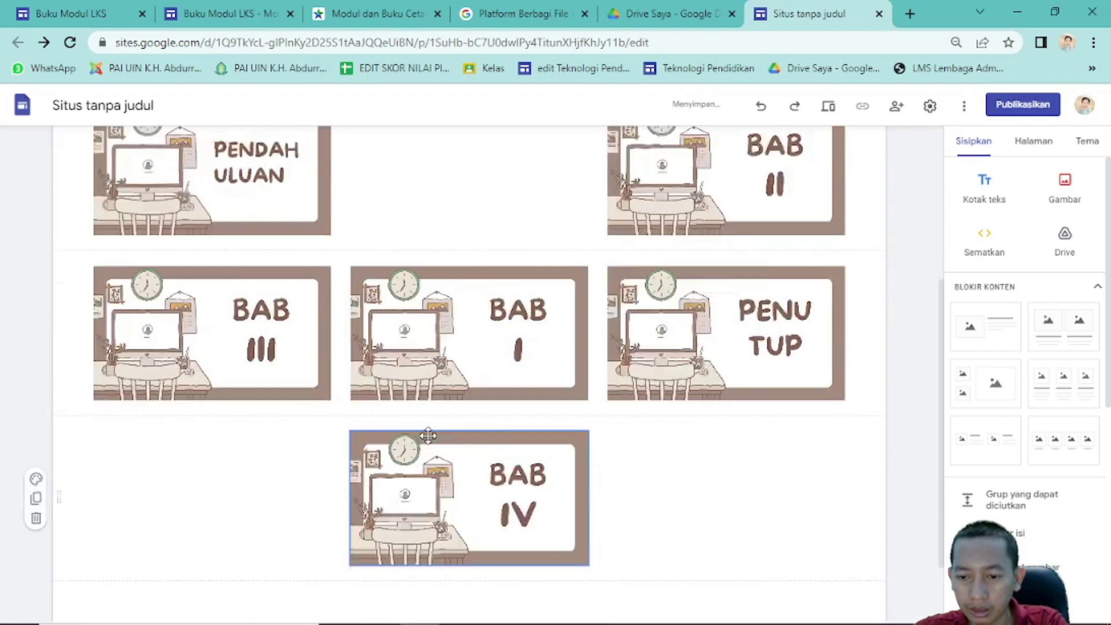
pyautogui.moveTo(455, 227); pyautogui.dragTo(370, 438)
pyautogui.scroll(-5, 371, 439)
pyautogui.moveTo(471, 467); pyautogui.dragTo(442, 277)
pyautogui.scroll(3, 438, 264)
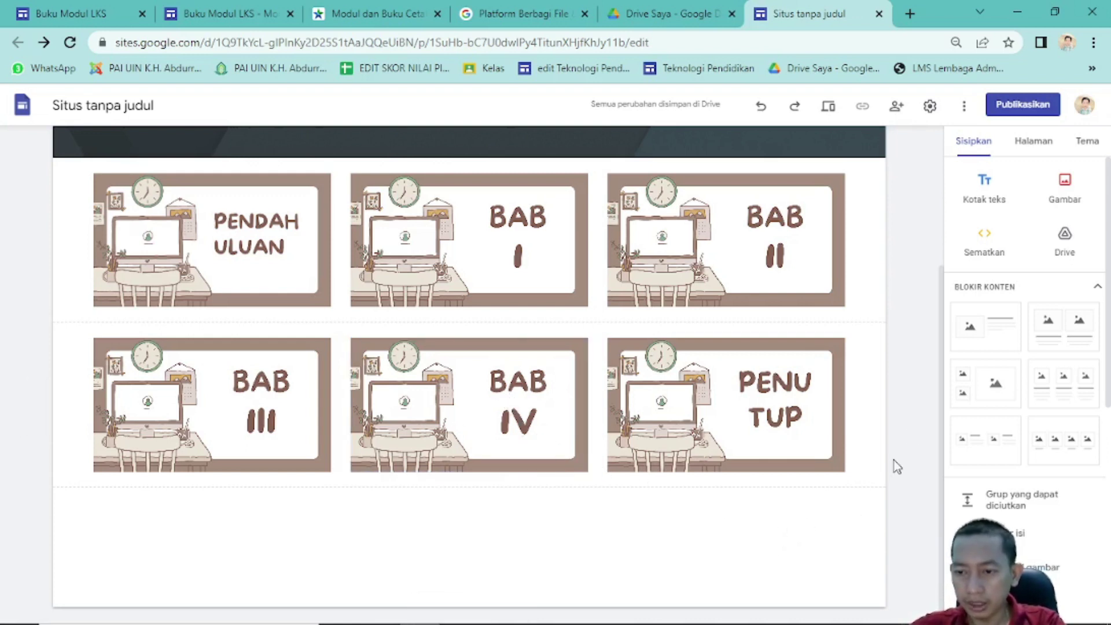
pyautogui.scroll(3, 911, 434)
pyautogui.scroll(-1, 913, 433)
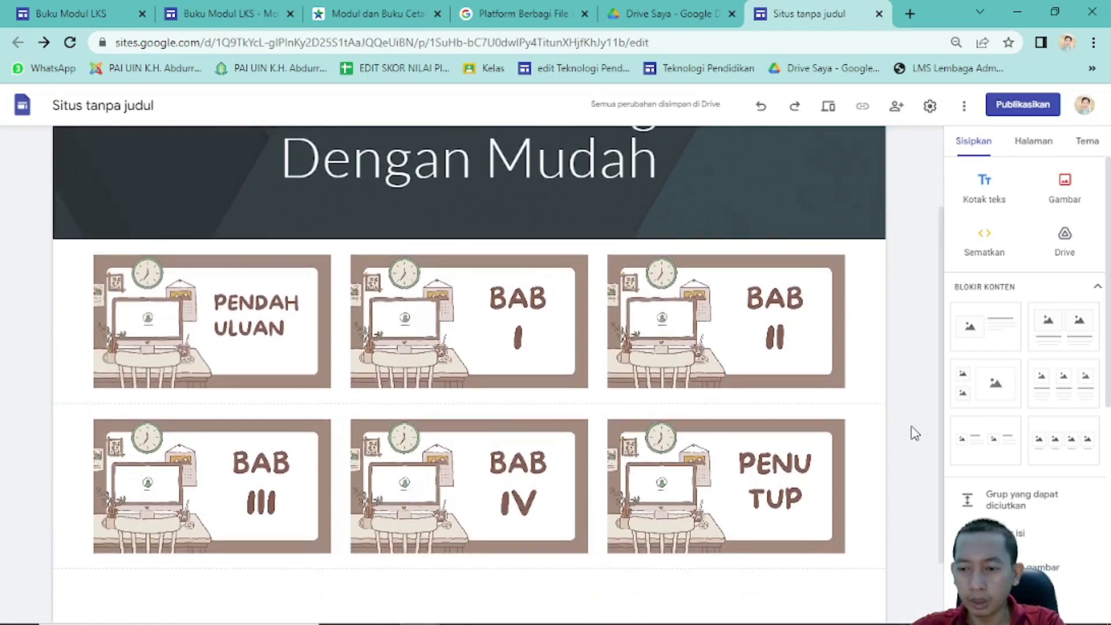
pyautogui.scroll(2, 914, 432)
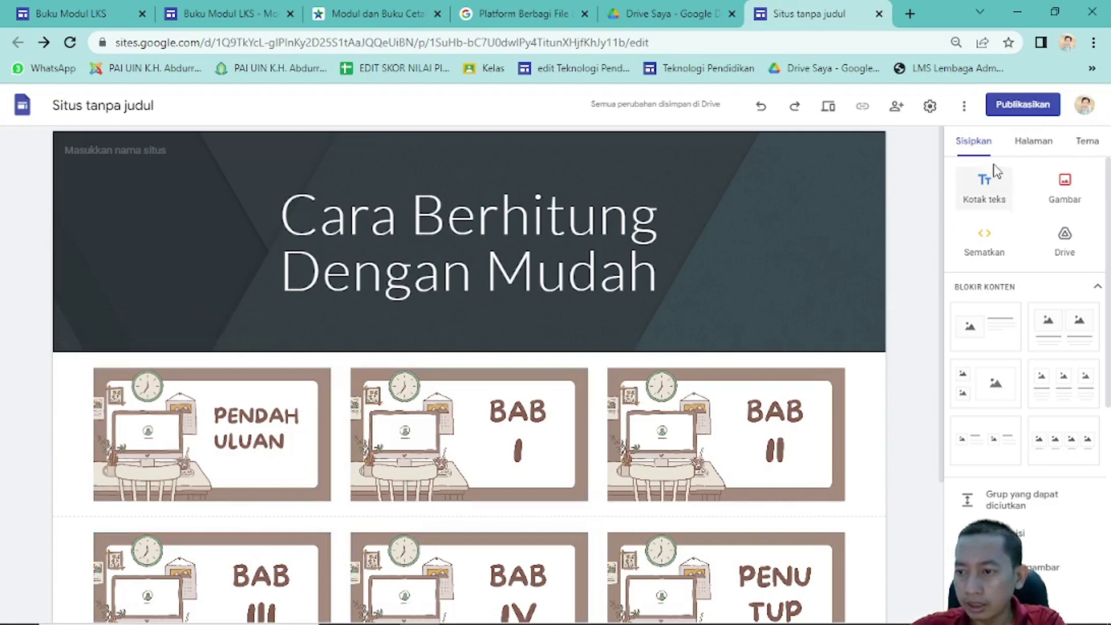
# - Add a new page named Pendahuluan to the site
pyautogui.click(1031, 144)
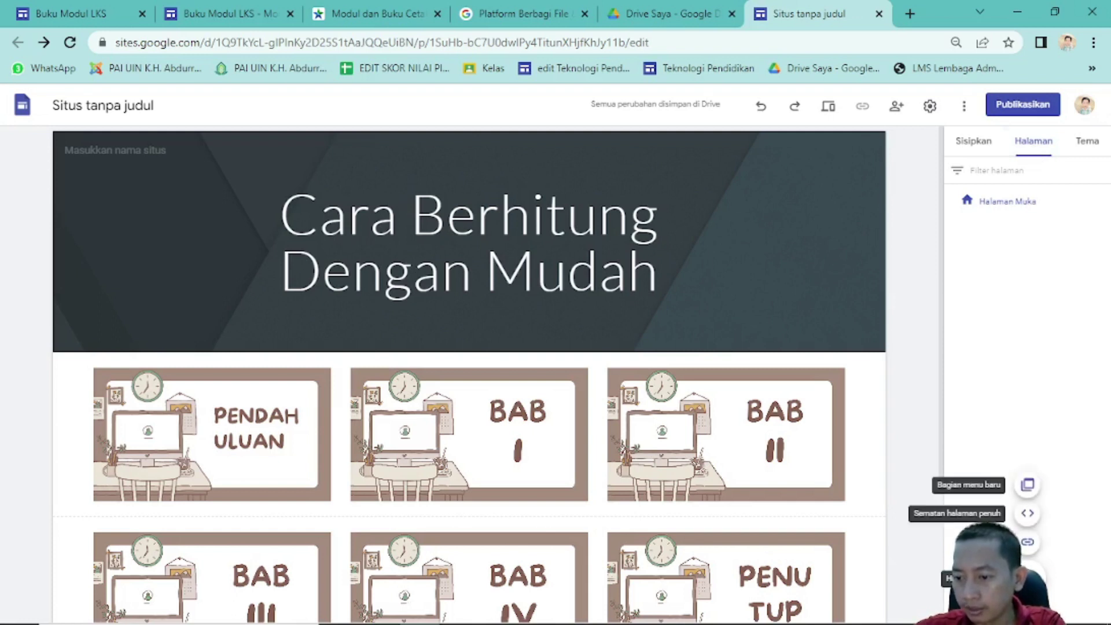
pyautogui.click(1027, 572)
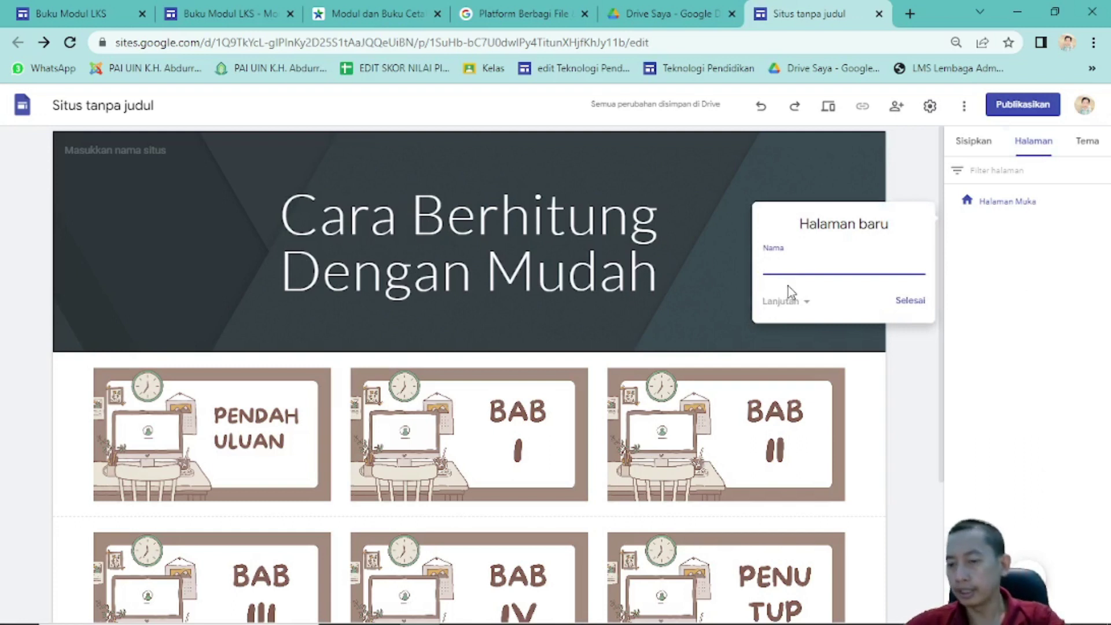
pyautogui.write('Pendahuluan')
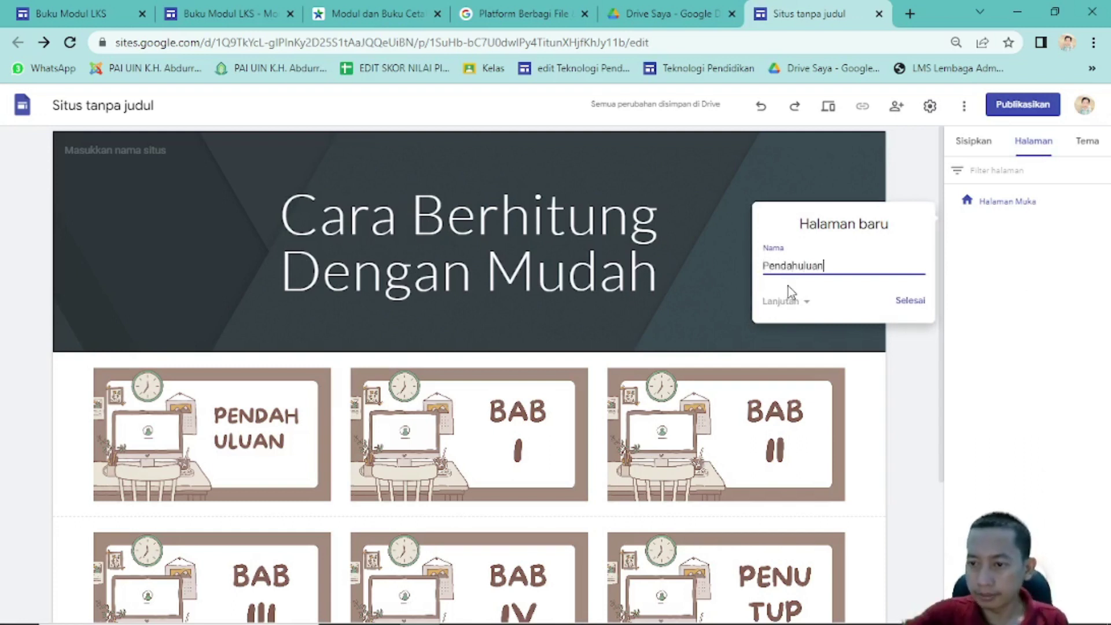
pyautogui.click(911, 301)
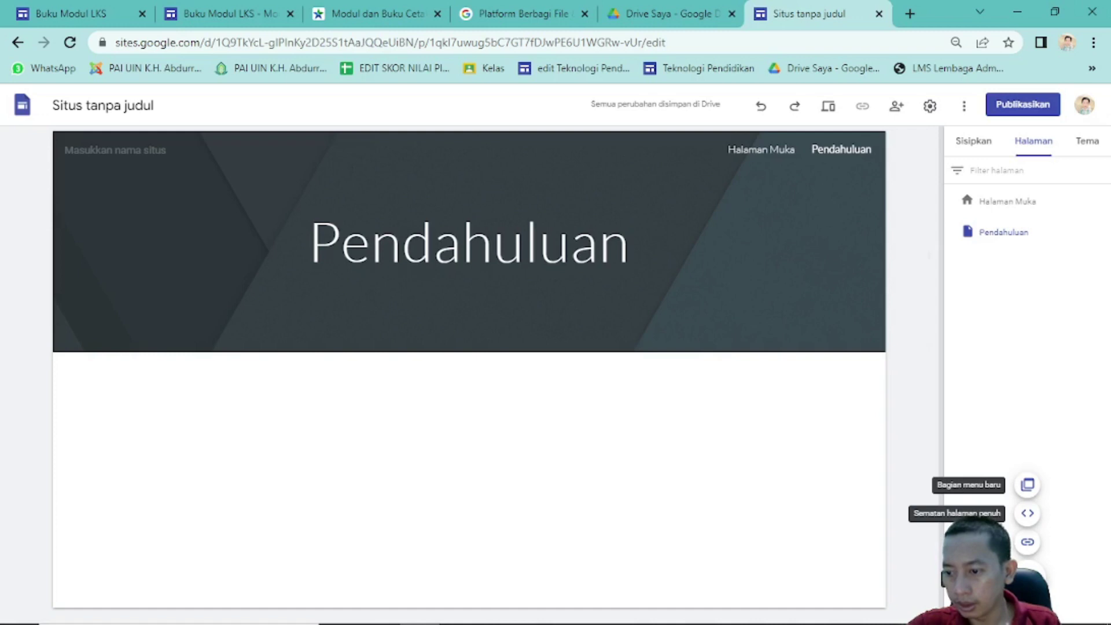
# - Add two more top-level pages named Bab 1 and Bab 2 after Pendahuluan
pyautogui.click(1026, 484)
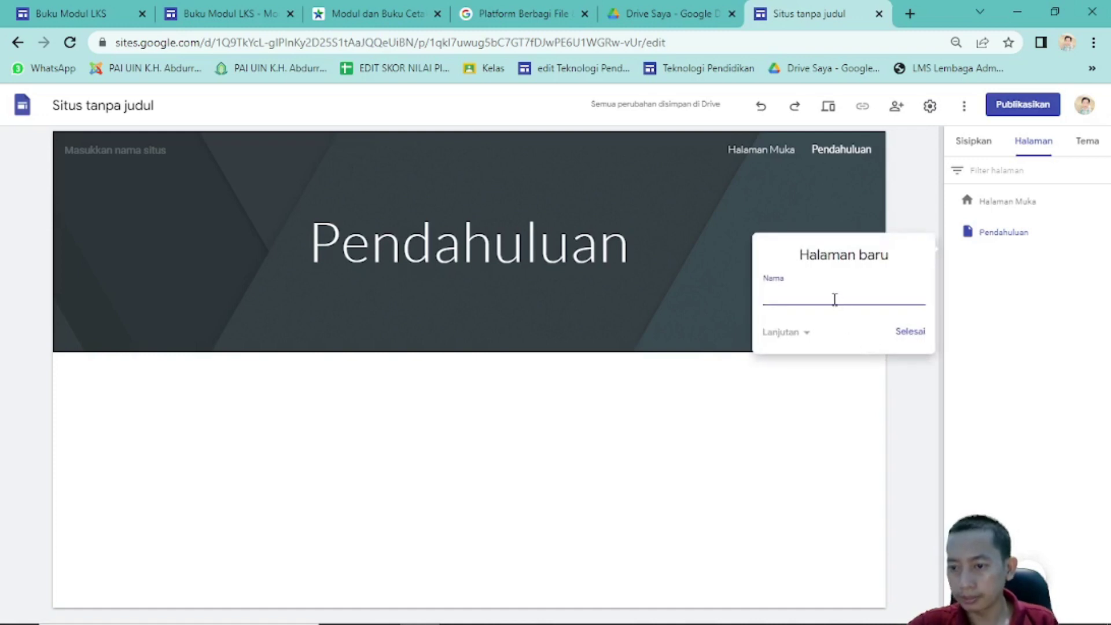
pyautogui.write('Bab 1')
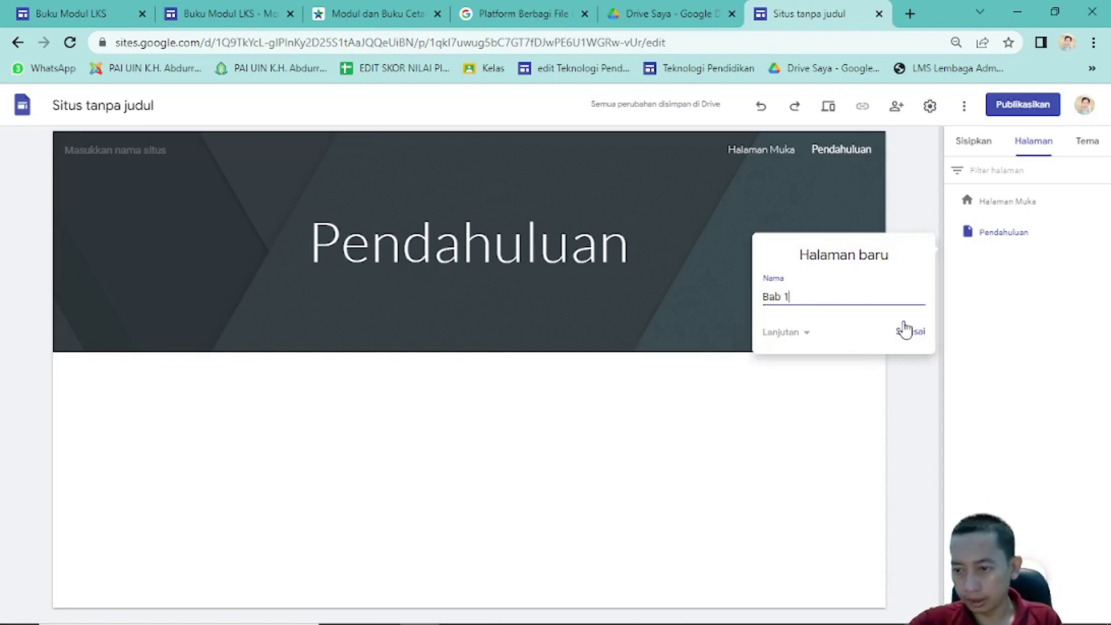
pyautogui.click(921, 338)
pyautogui.click(1033, 515)
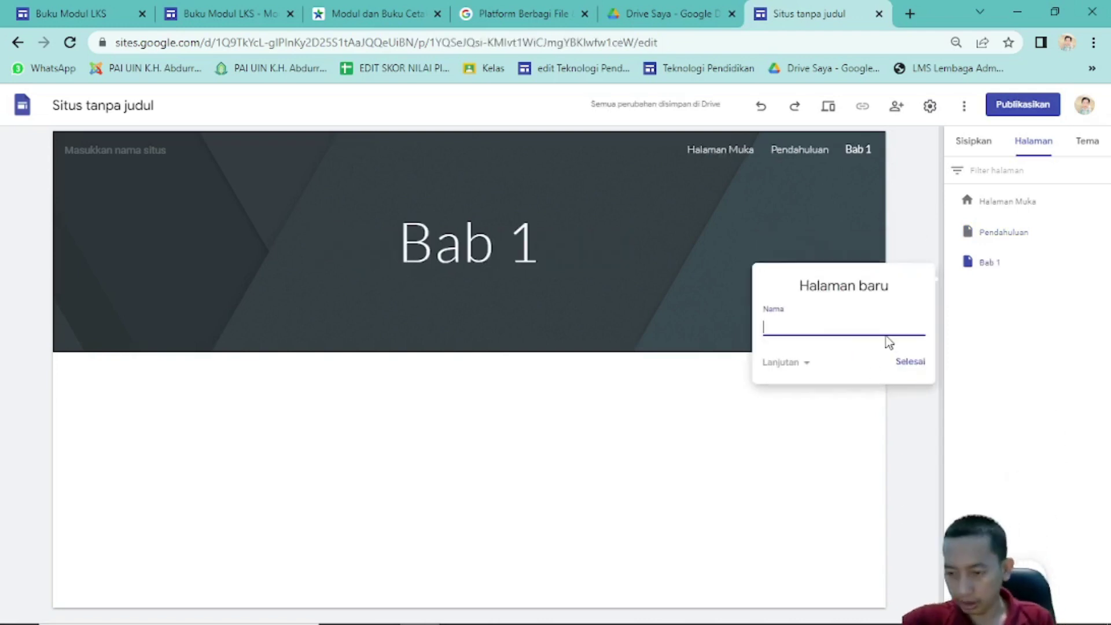
pyautogui.write('Bab 2')
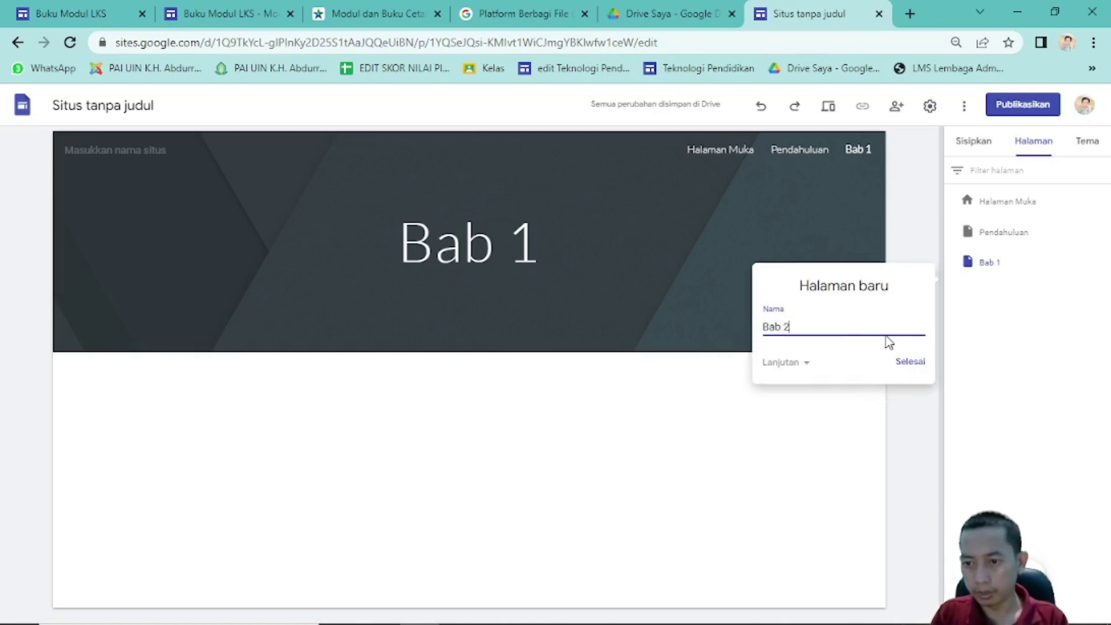
pyautogui.click(907, 362)
pyautogui.click(1025, 483)
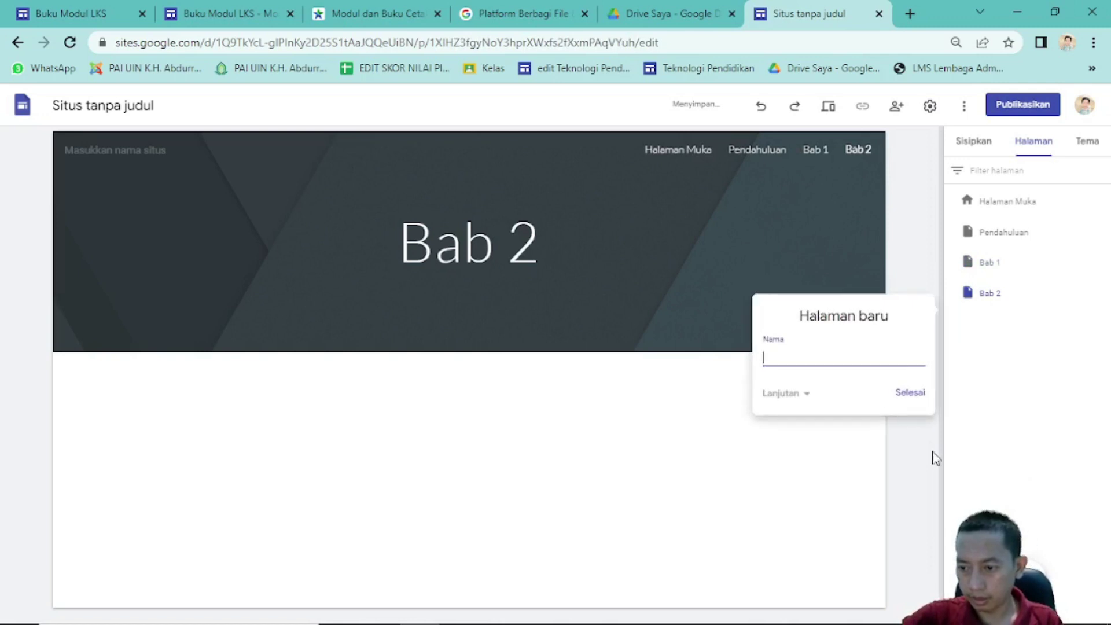
pyautogui.write('Bab 3')
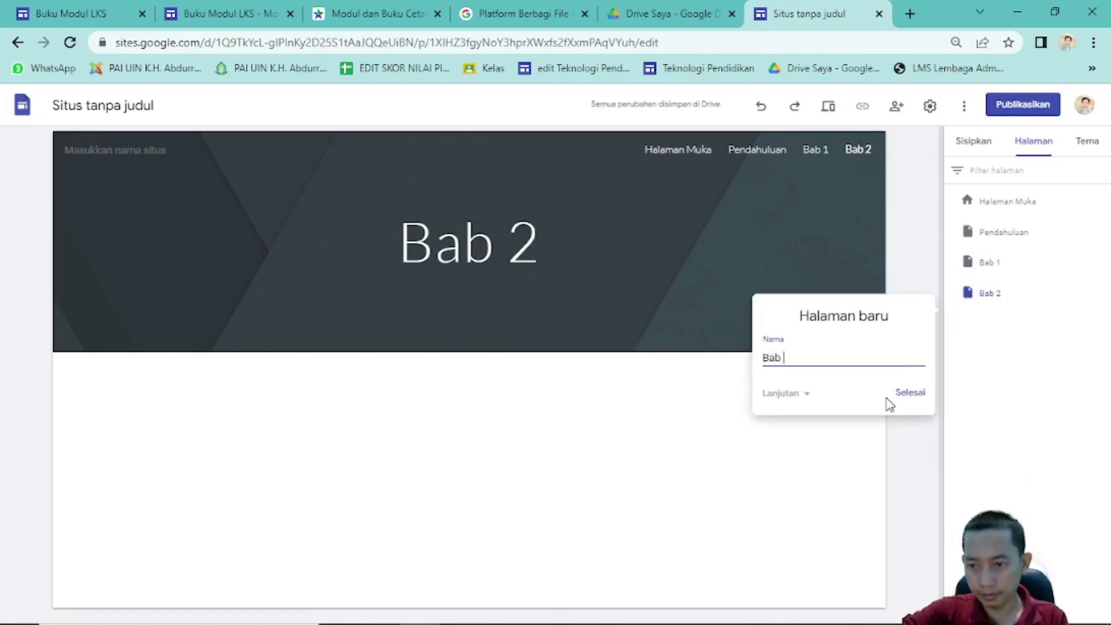
pyautogui.click(914, 394)
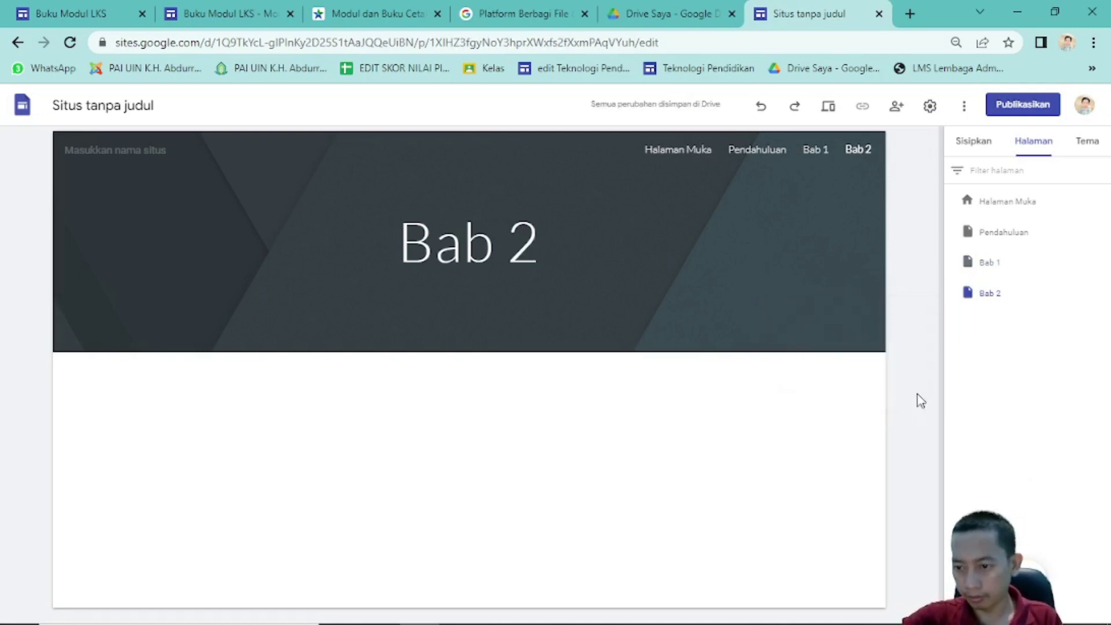
# - Add a new page named Bab 3 after the Bab 2 page
pyautogui.click(1025, 484)
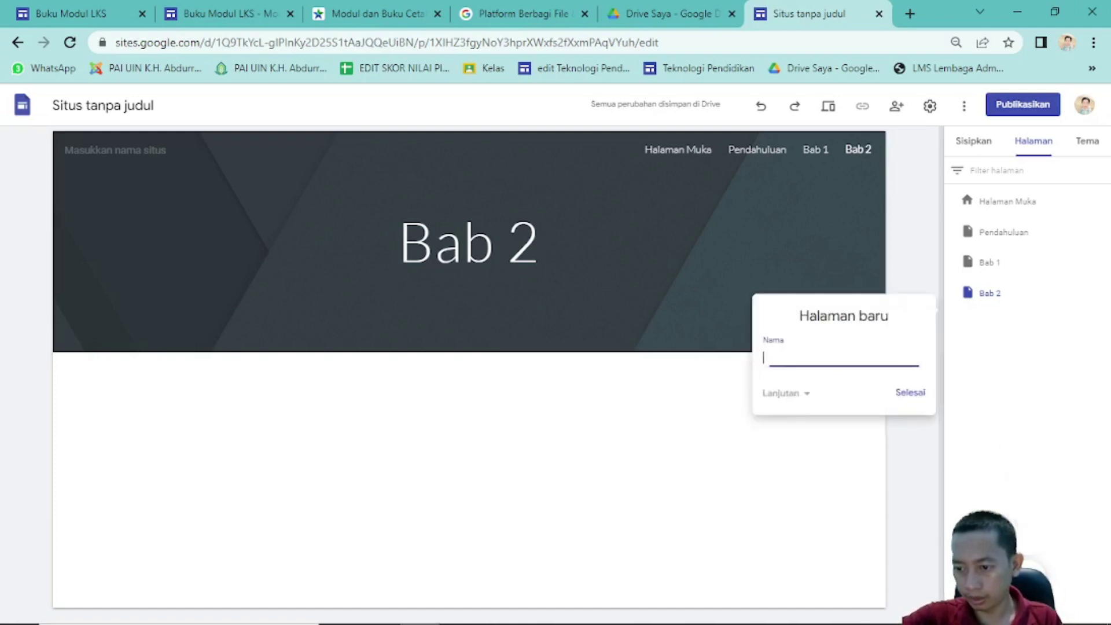
pyautogui.click(840, 357)
pyautogui.write('Bab 3')
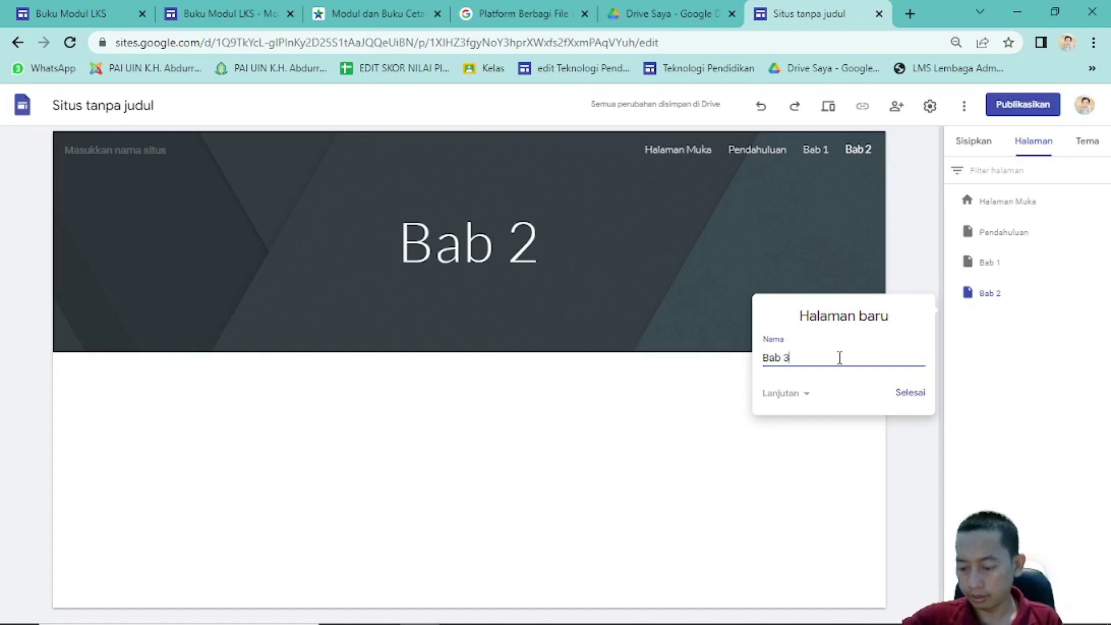
pyautogui.press('Return')
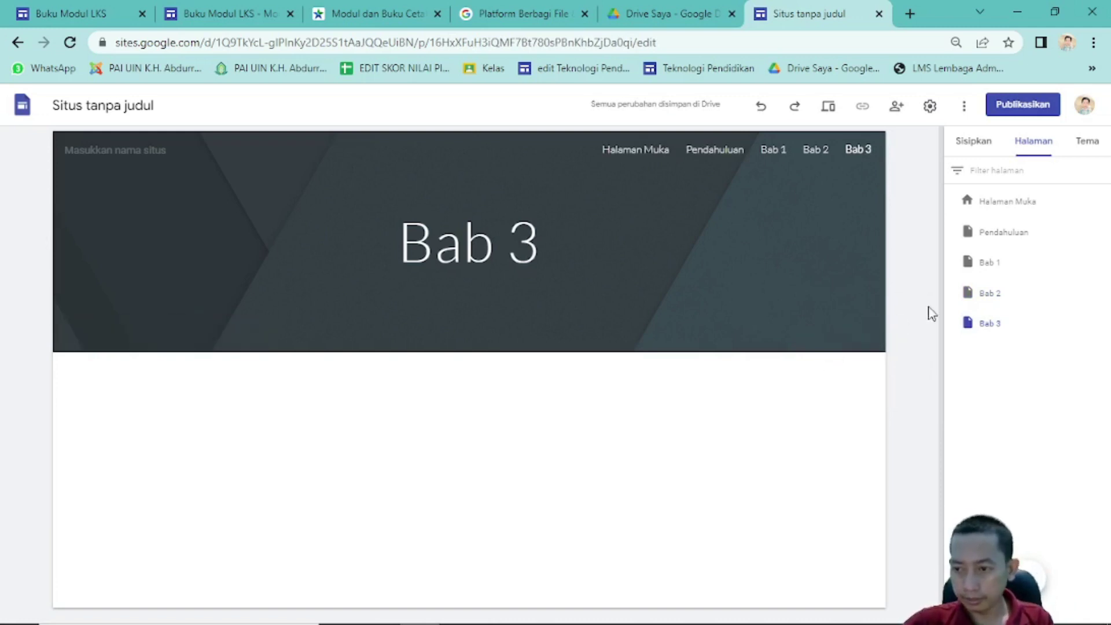
# - Add the last two pages, named Bab 4 and Penutup, after Bab 3
pyautogui.click(1019, 509)
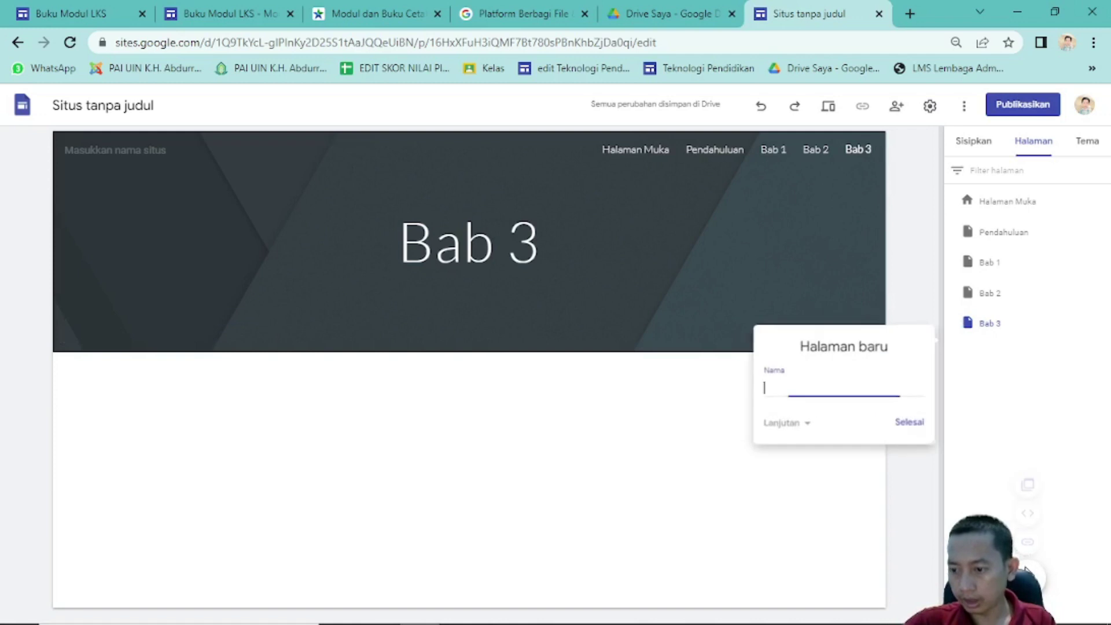
pyautogui.write('Bab 4')
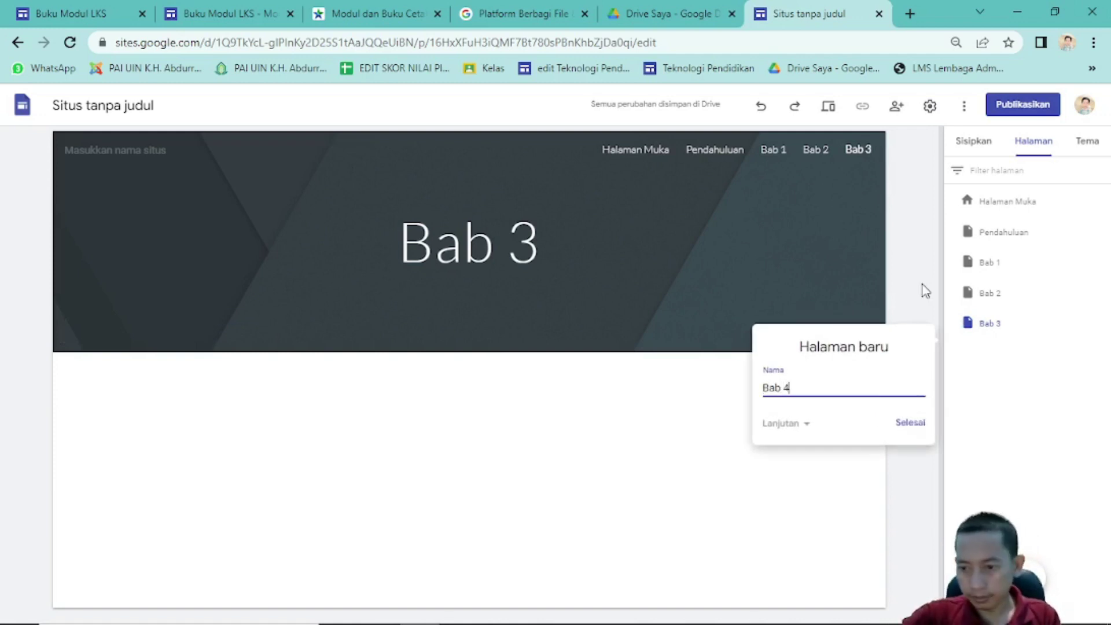
pyautogui.click(909, 424)
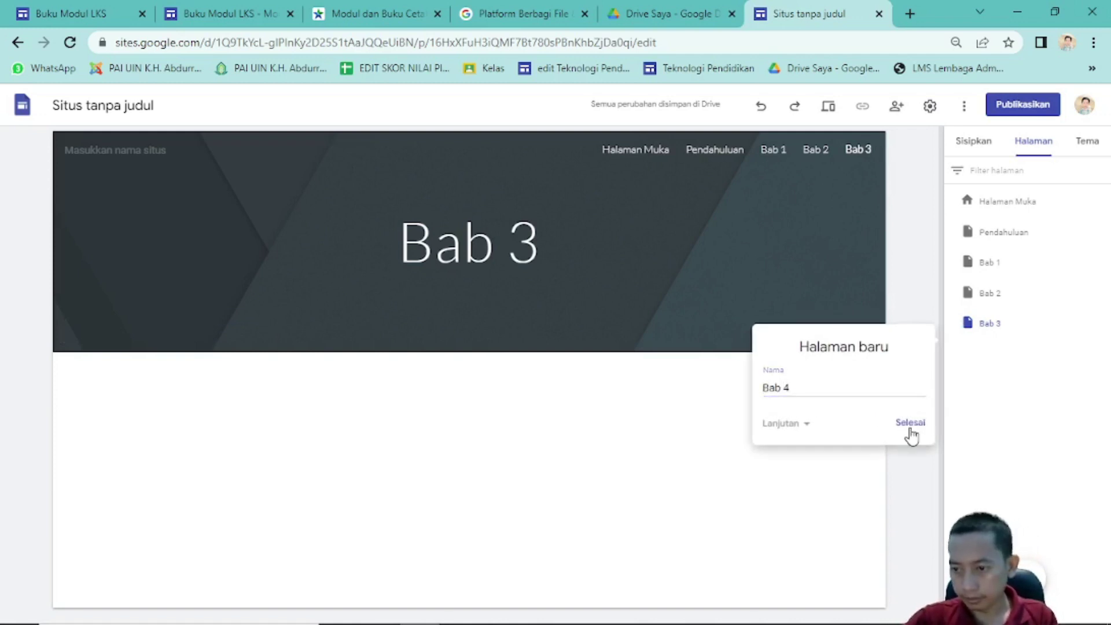
pyautogui.moveTo(1018, 524)
pyautogui.click(1024, 483)
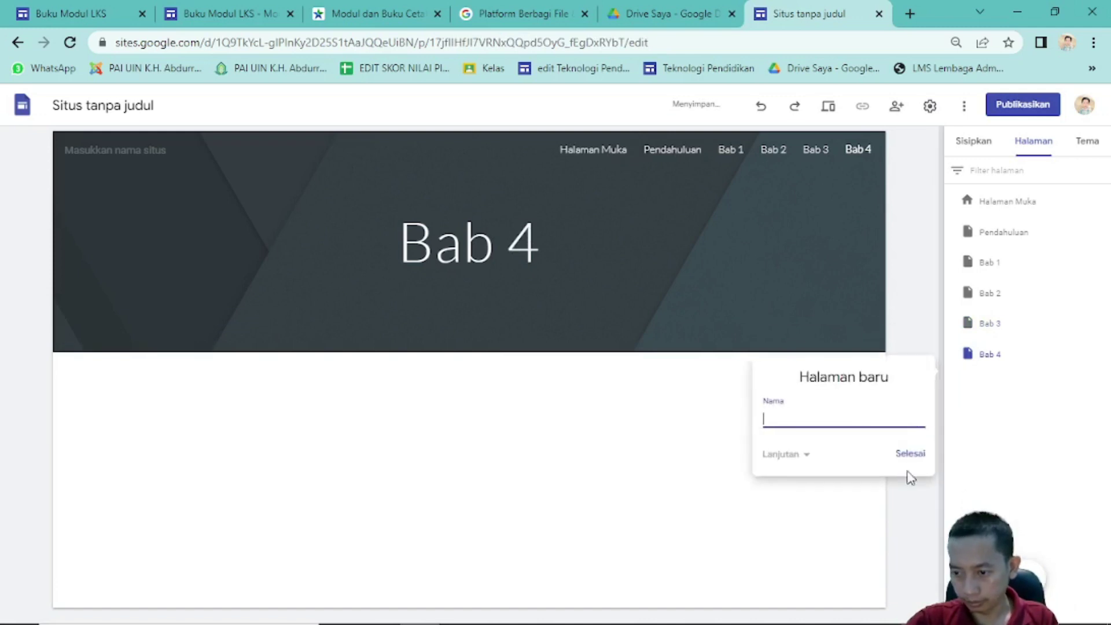
pyautogui.write('Penutup')
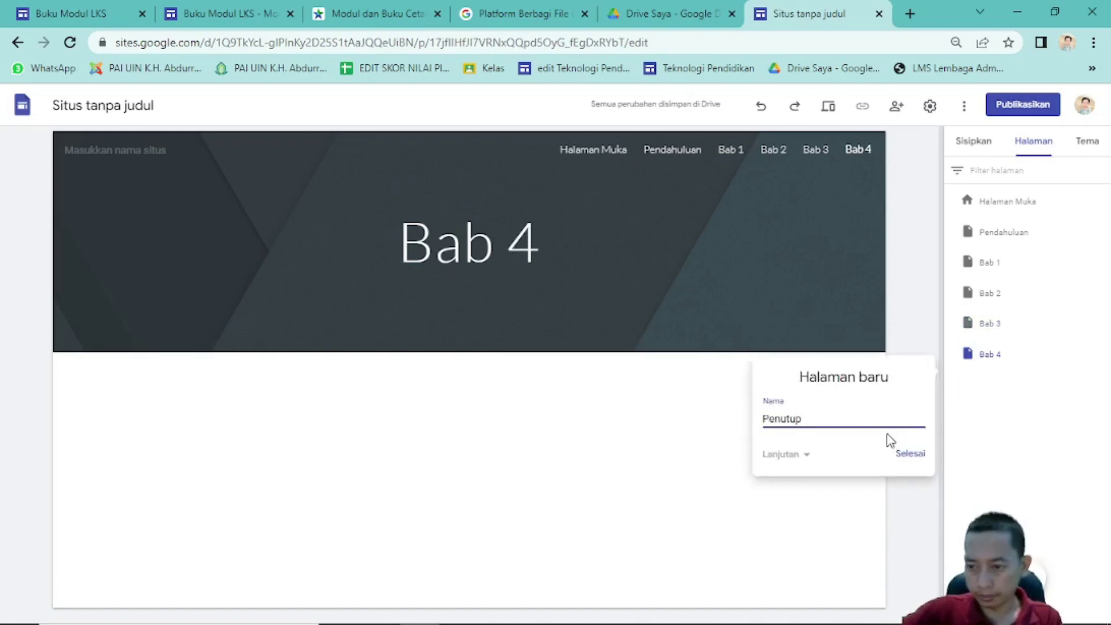
pyautogui.click(909, 453)
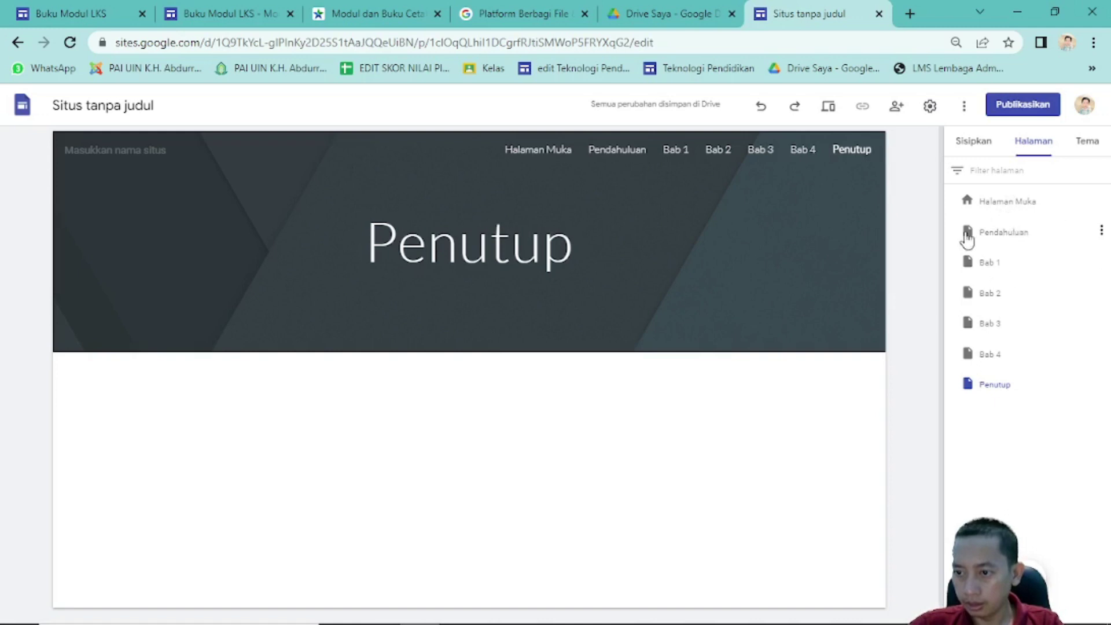
# - Open the Pendahuluan page and insert an empty text box below its header
pyautogui.click(1009, 237)
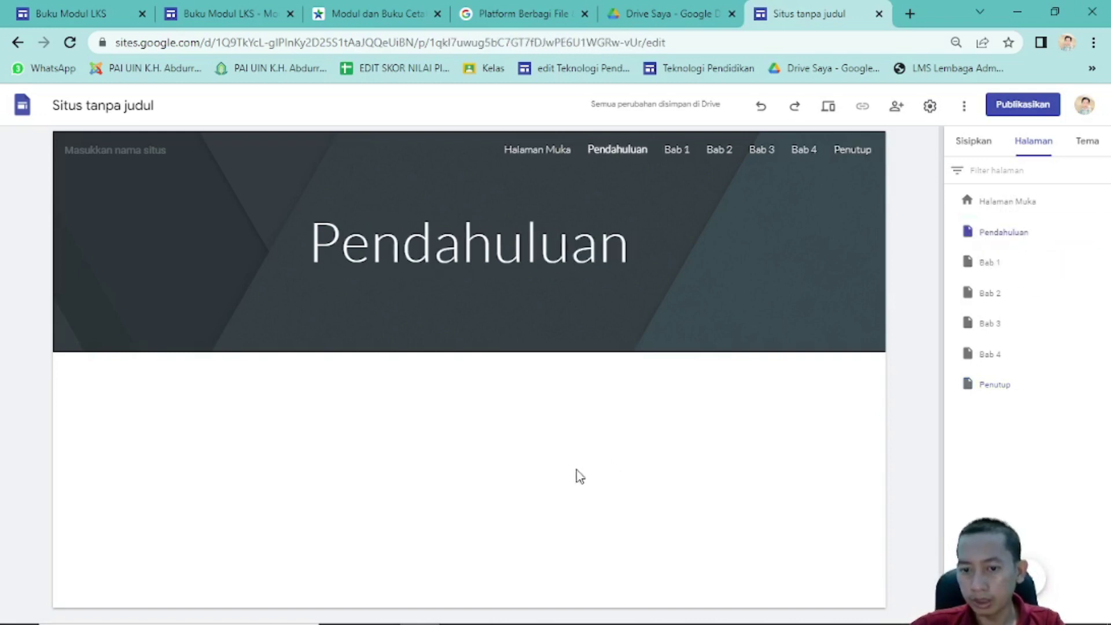
pyautogui.moveTo(607, 531)
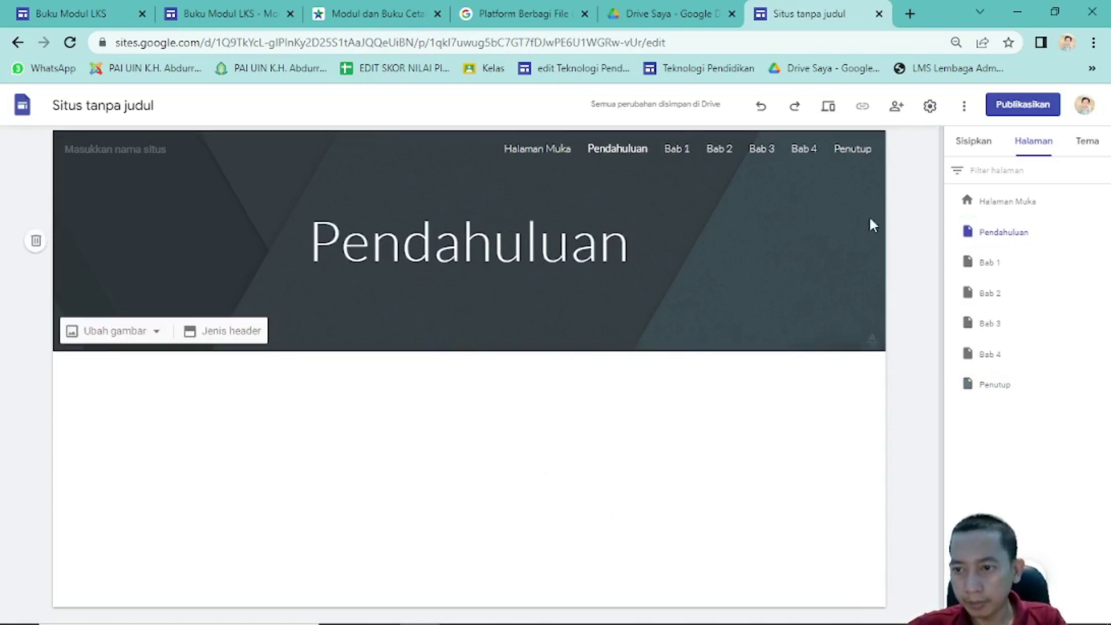
pyautogui.click(981, 145)
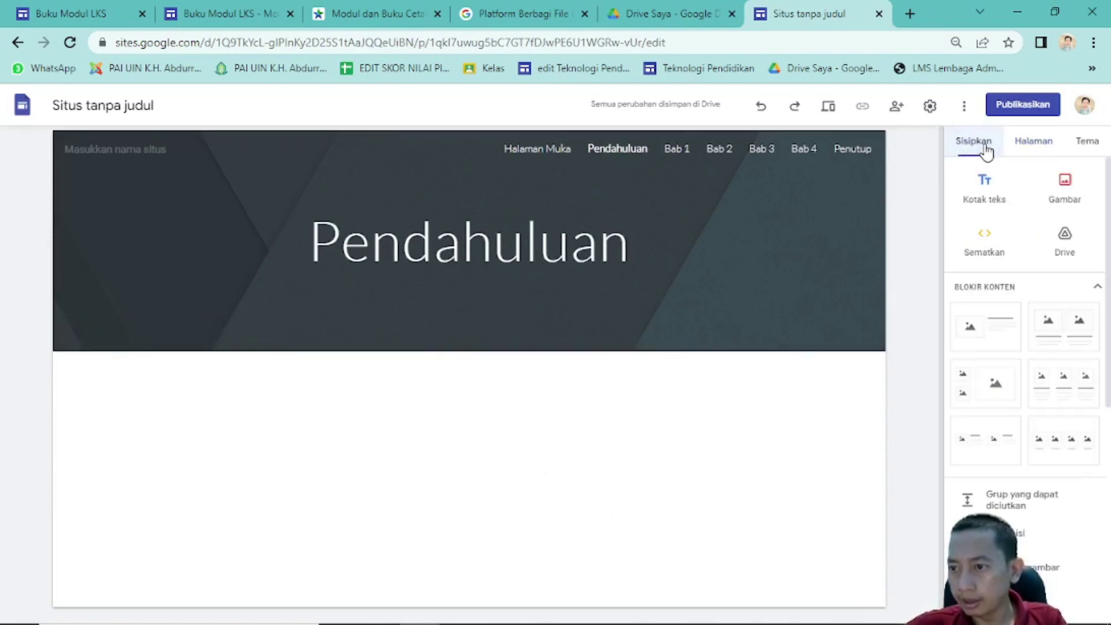
pyautogui.click(978, 197)
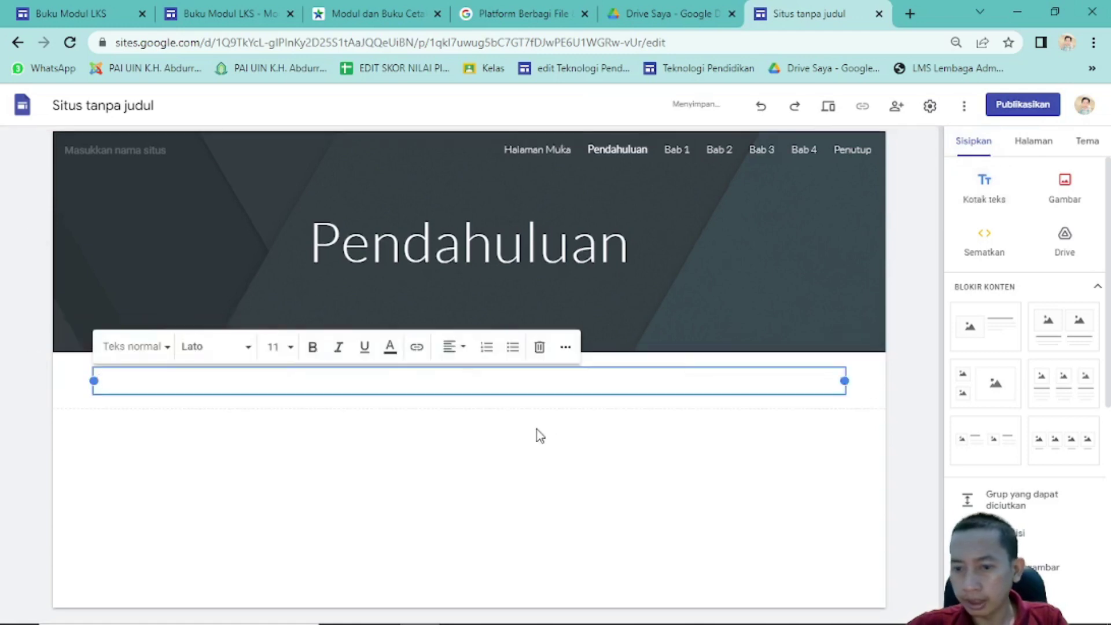
# - Fill the text box with "Buku ini berisi mengenai cara berhitung lebih mudah karena menggunakan banyak media."
pyautogui.write('B')
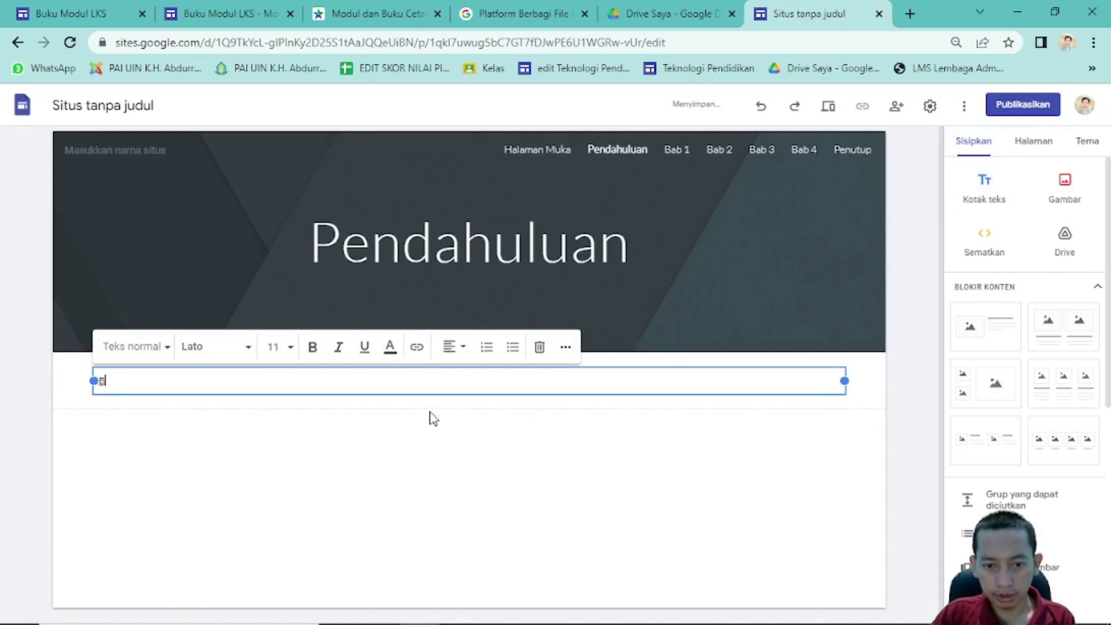
pyautogui.write('Uku ini berisi mengenai cara')
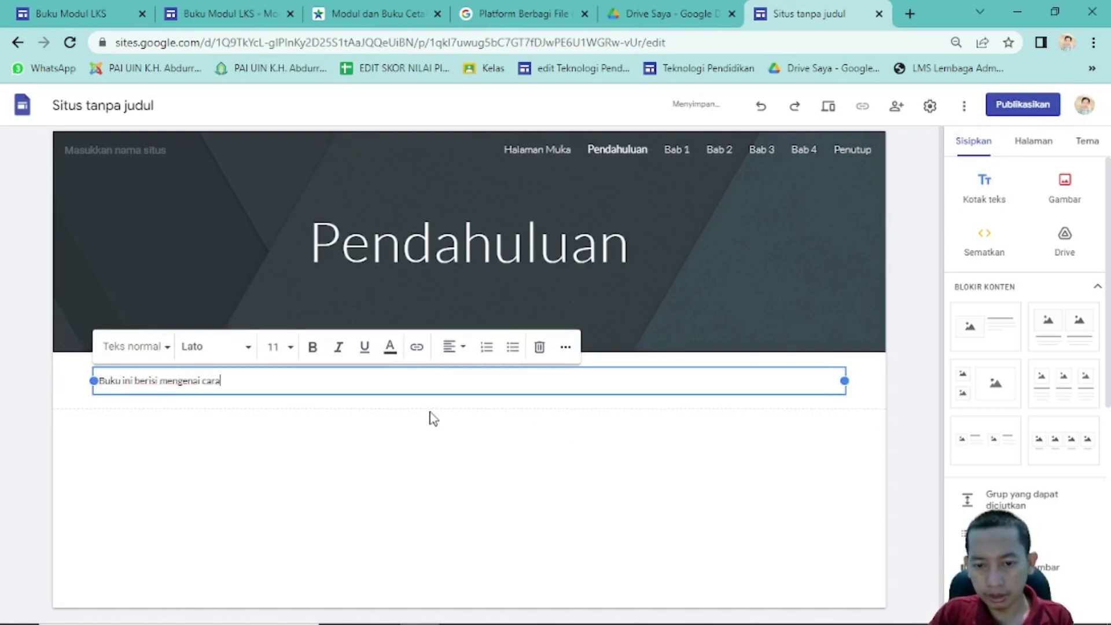
pyautogui.write(' pembuatan')
pyautogui.press('BackSpace')
pyautogui.press('BackSpace')
pyautogui.press('BackSpace')
pyautogui.press('BackSpace')
pyautogui.press('BackSpace')
pyautogui.press('BackSpace')
pyautogui.press('BackSpace')
pyautogui.press('BackSpace')
pyautogui.press('BackSpace')
pyautogui.press('BackSpace')
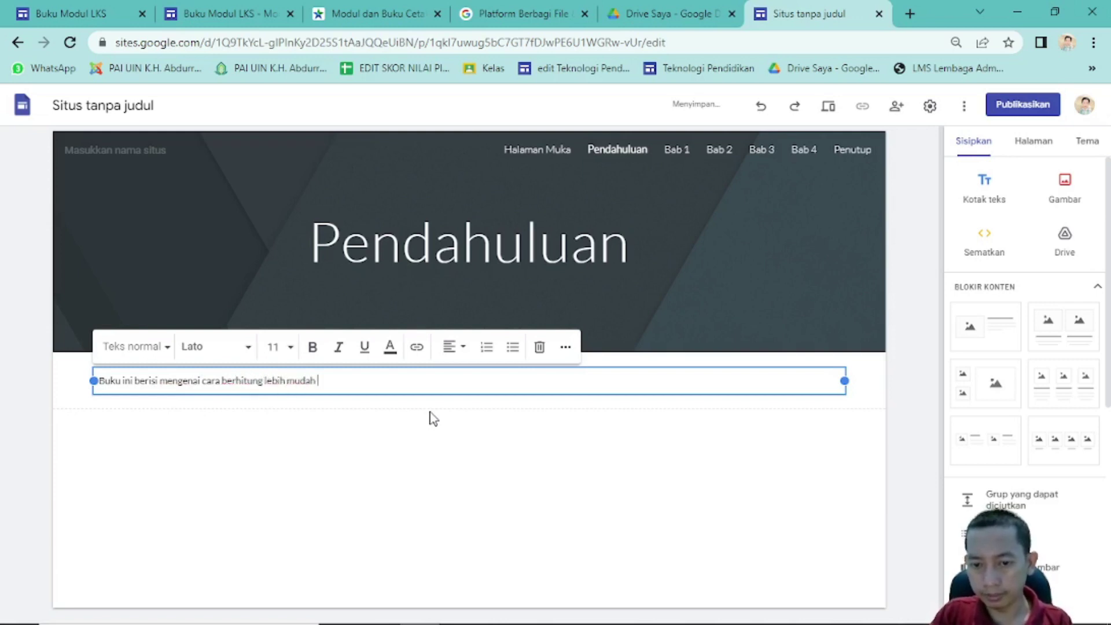
pyautogui.write('berhitung lebih mudah k')
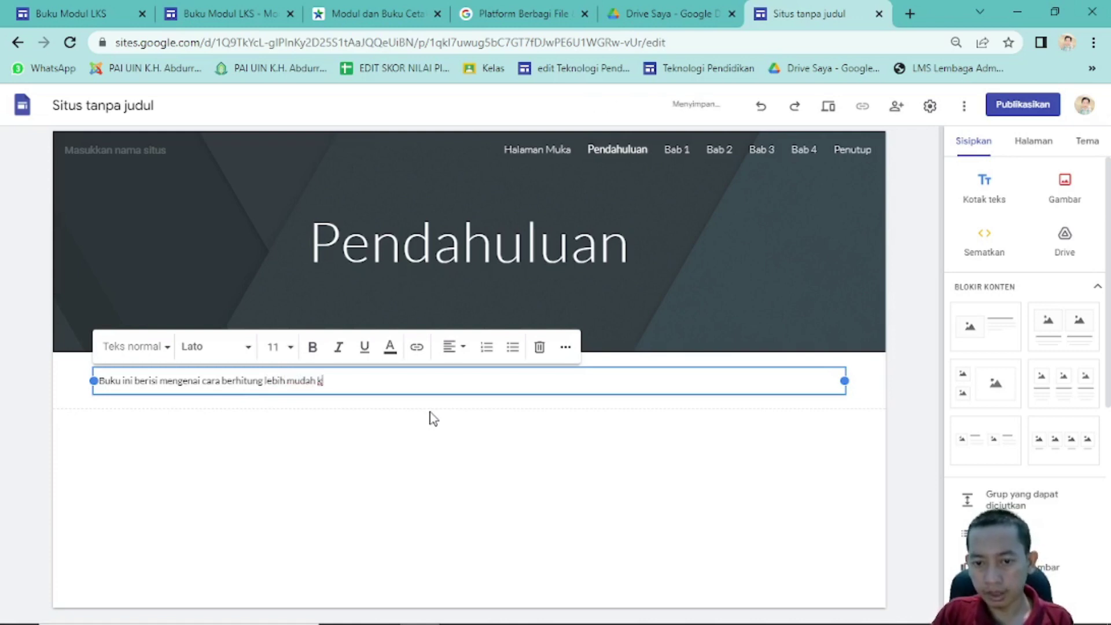
pyautogui.write('arena menggunakan banyak media.')
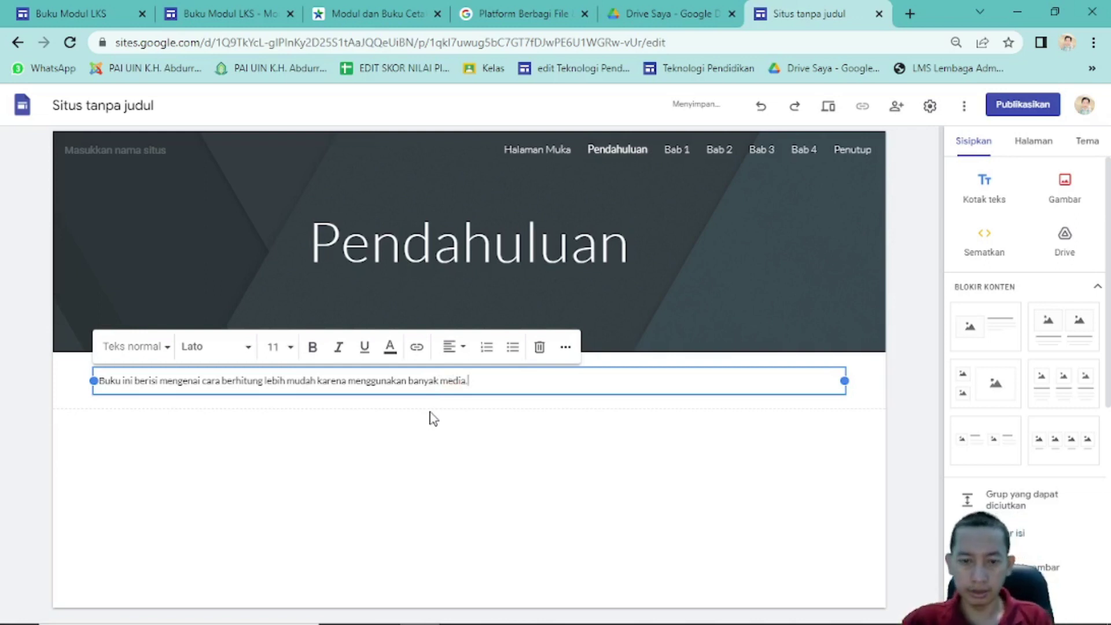
pyautogui.click(836, 452)
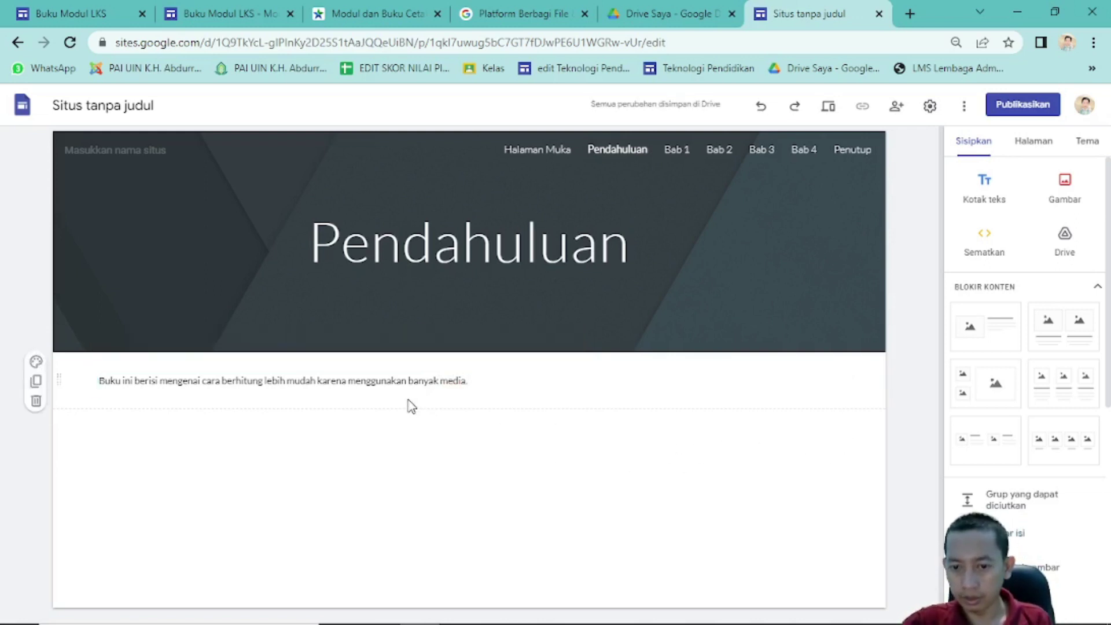
pyautogui.click(420, 381)
pyautogui.click(474, 449)
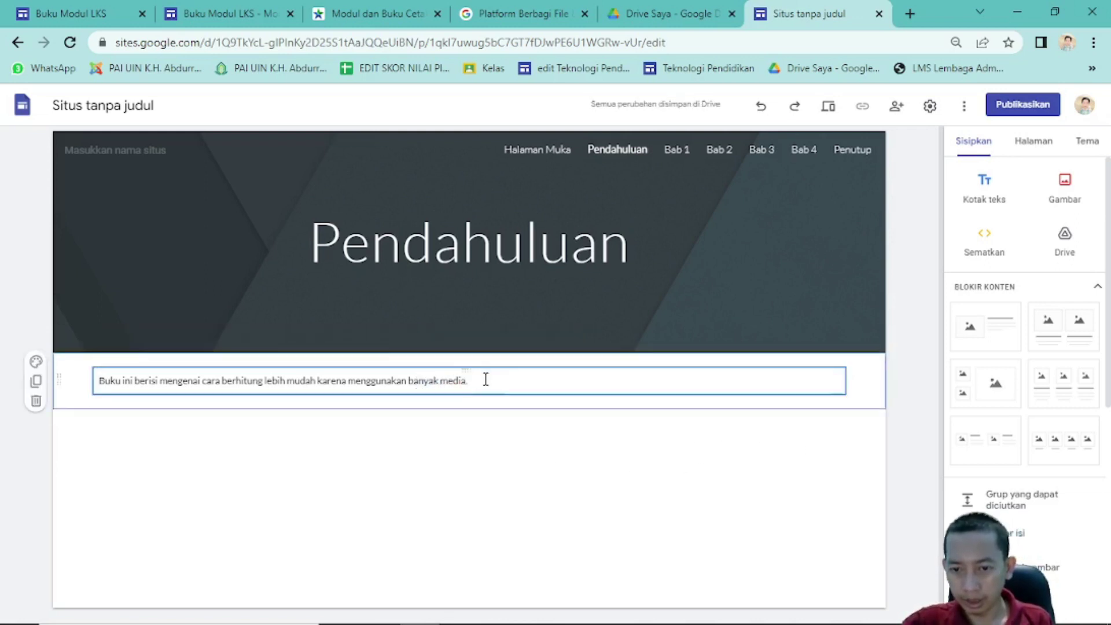
pyautogui.click(480, 381)
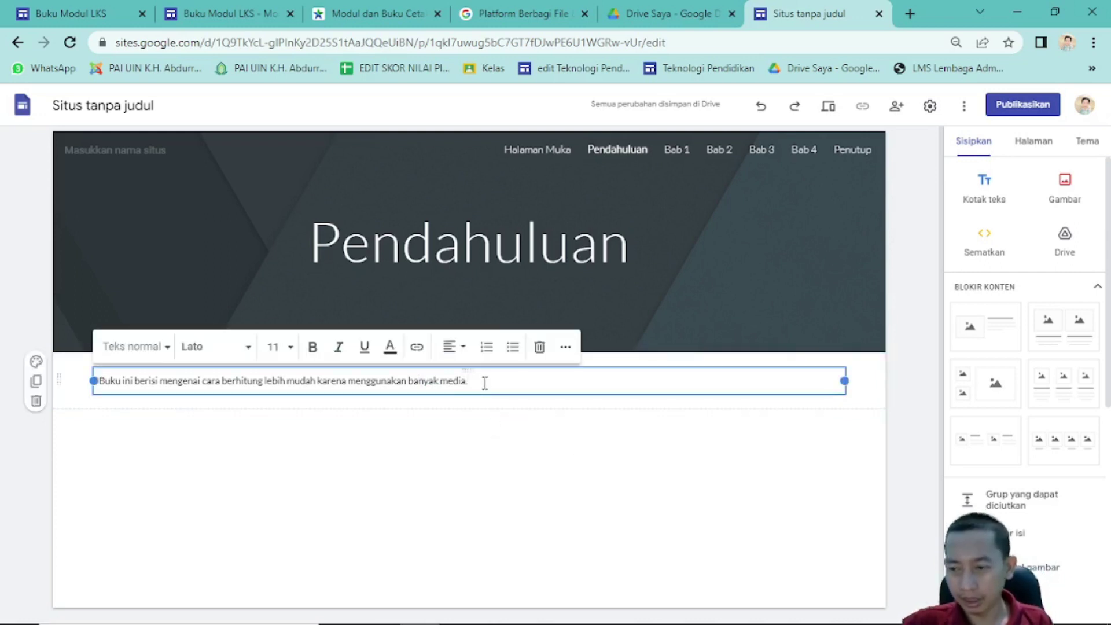
pyautogui.click(494, 437)
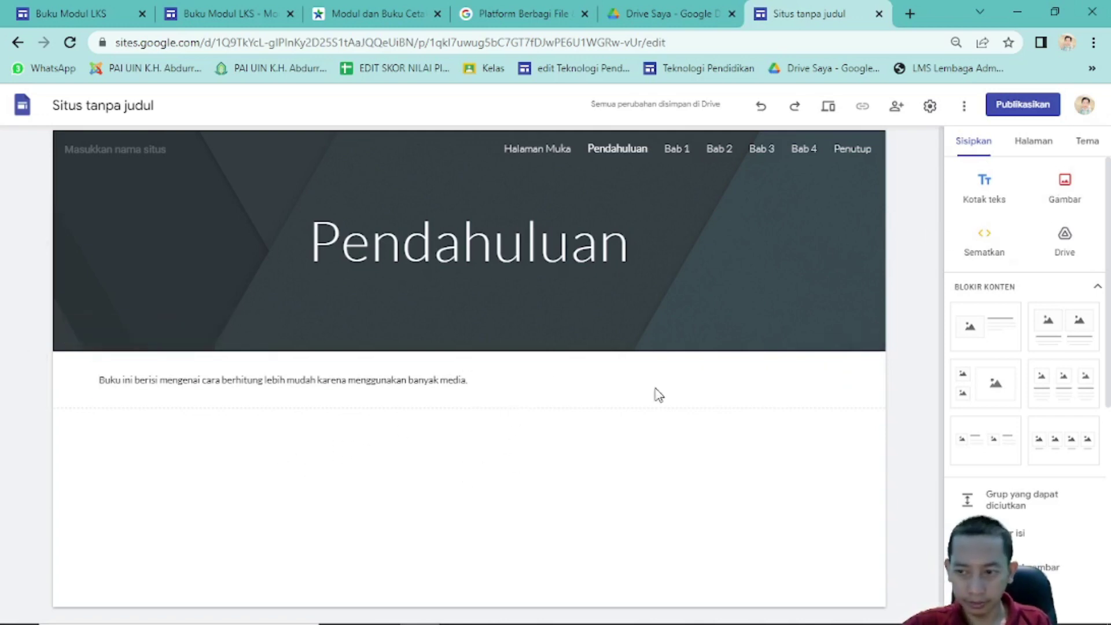
# - Add a second text box with the heading "Biodata Penulis Modul :" and a "Nama :" line giving the author's full name, and narrow the box
pyautogui.click(980, 196)
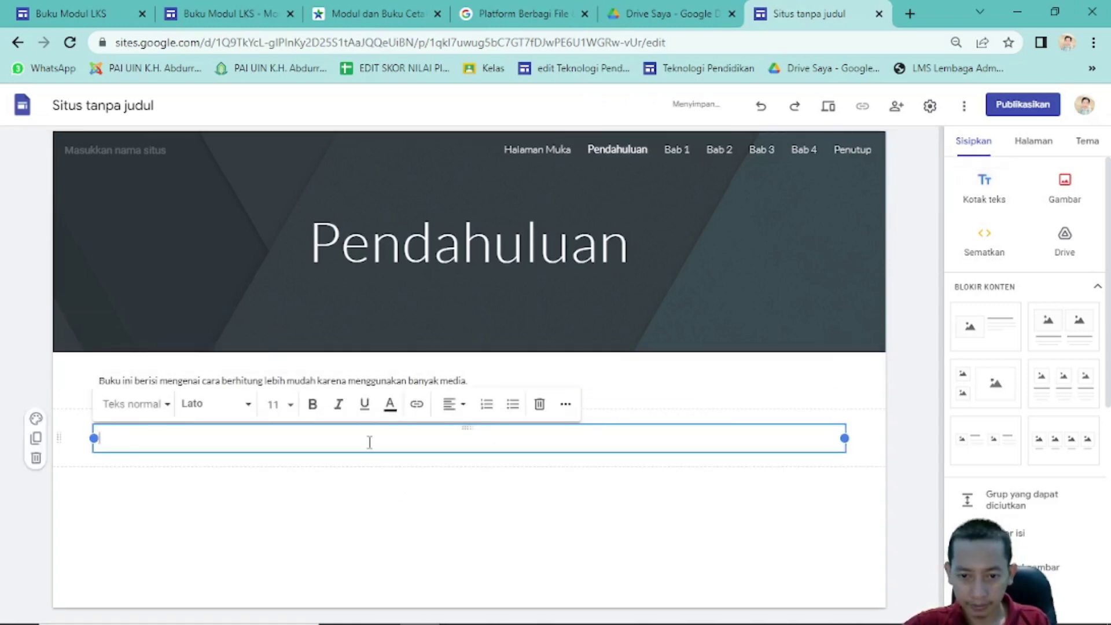
pyautogui.write('Biodata Penulis Modul :')
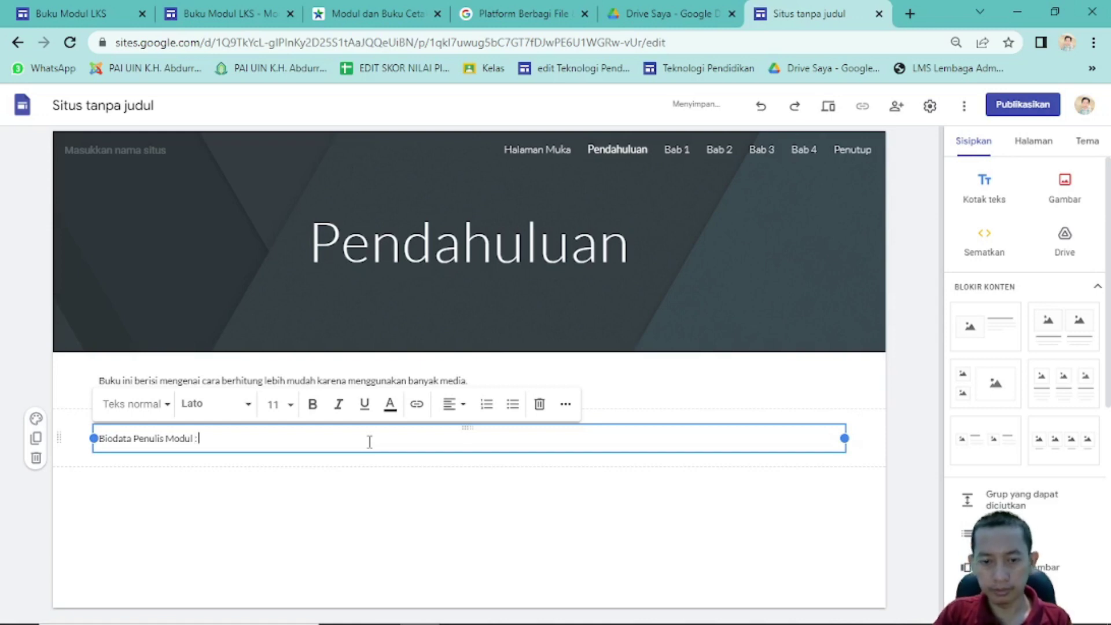
pyautogui.press('Return')
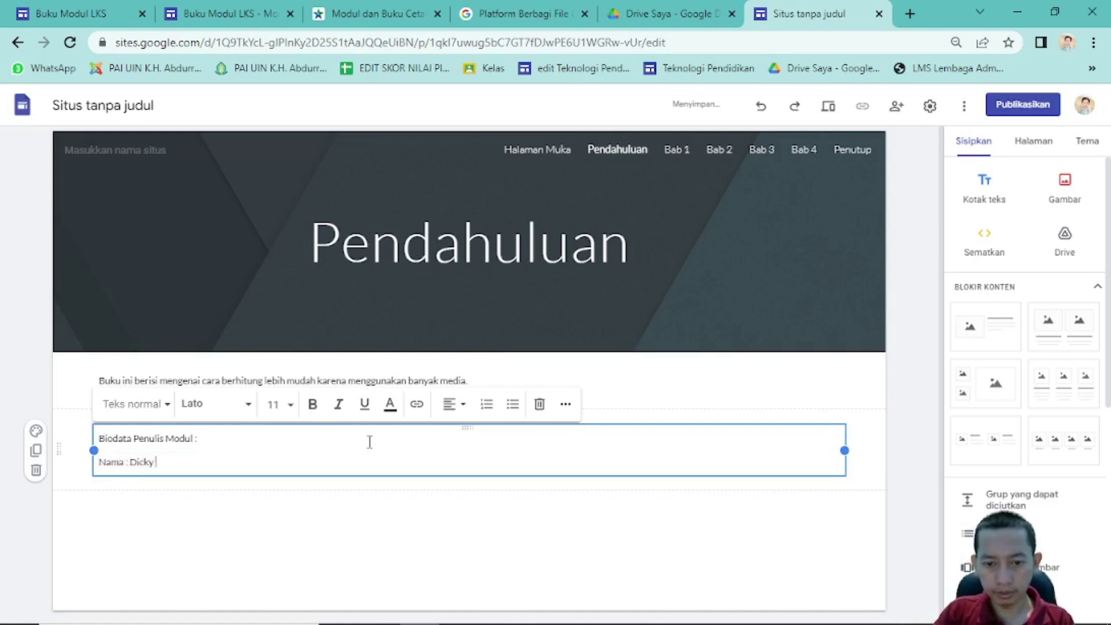
pyautogui.write('Nama : Dicky Anggriawan Nug')
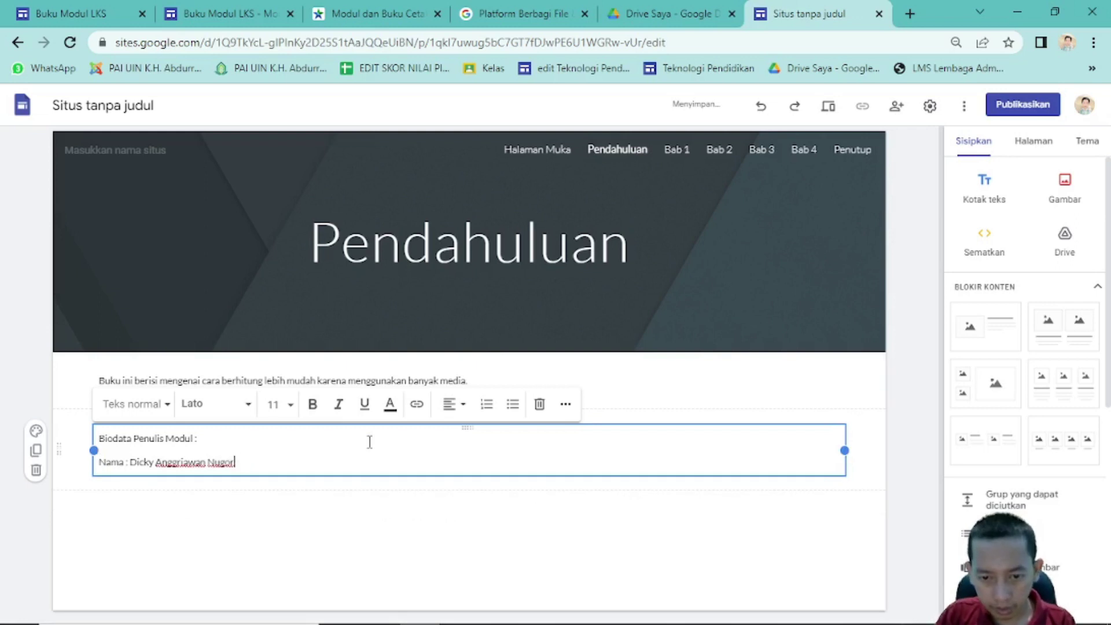
pyautogui.write('roho')
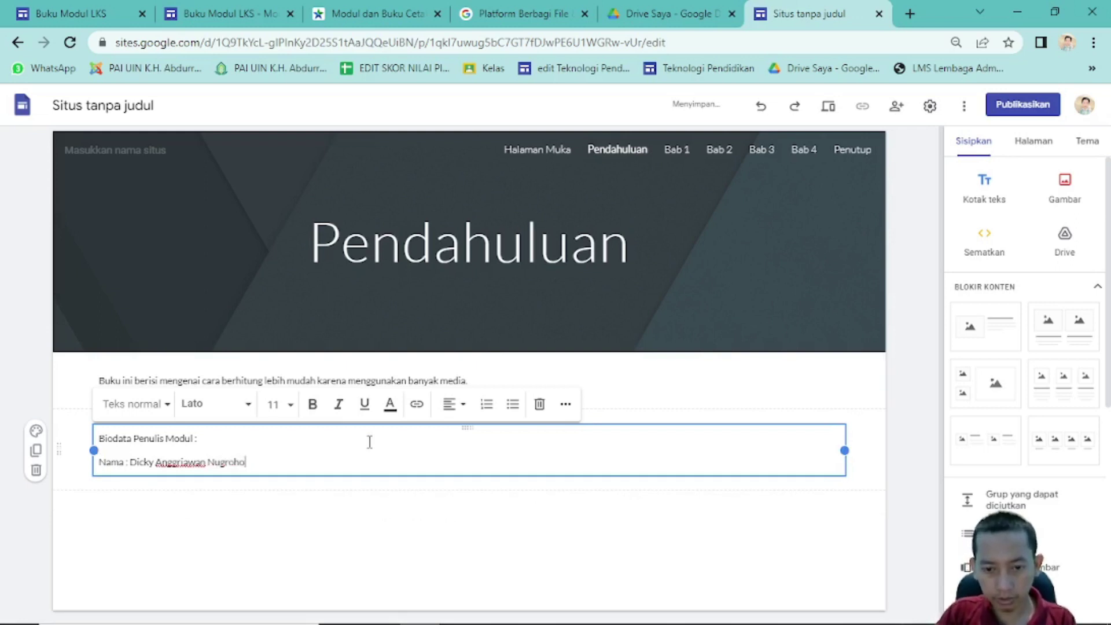
pyautogui.press('Return')
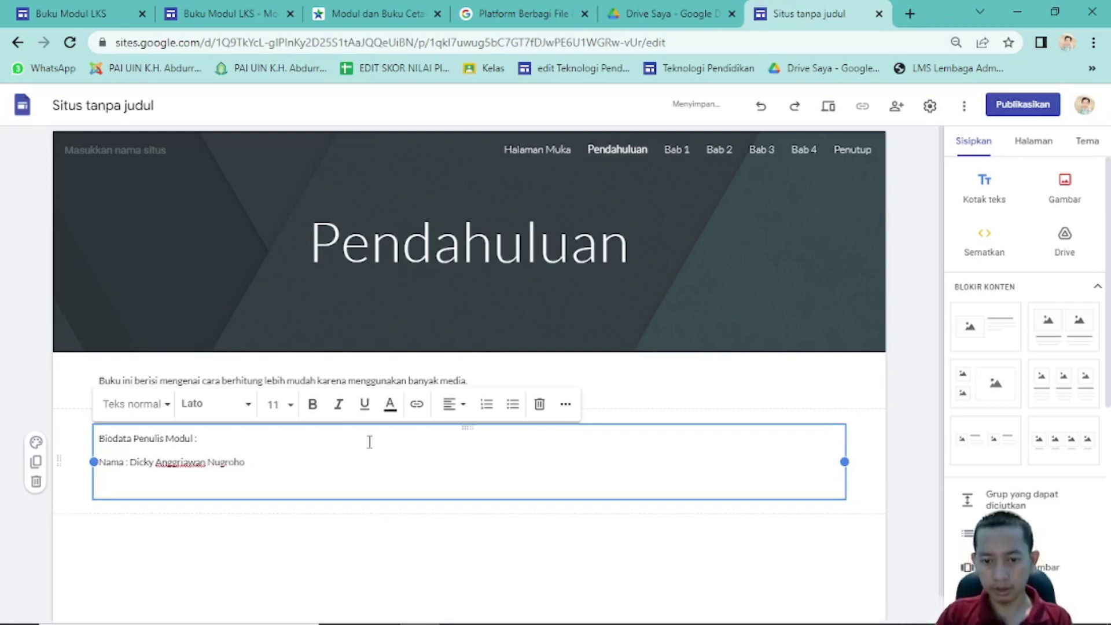
pyautogui.press('BackSpace')
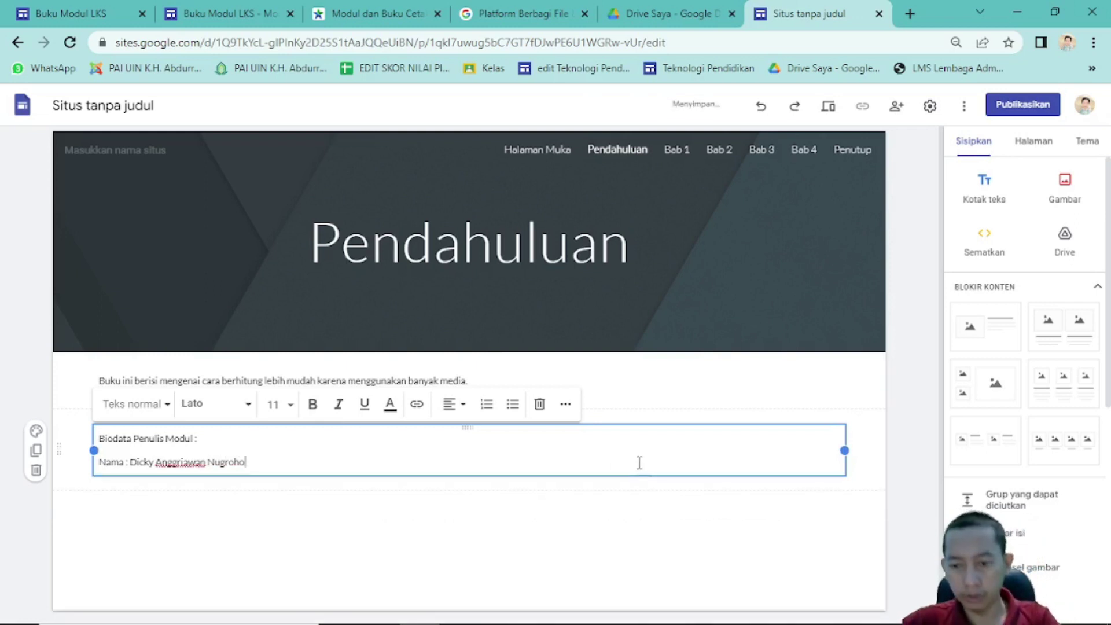
pyautogui.moveTo(843, 447); pyautogui.dragTo(271, 450)
# - Insert the first portrait photo from My Drive (Drive Saya) into the Pendahuluan page
pyautogui.click(1058, 211)
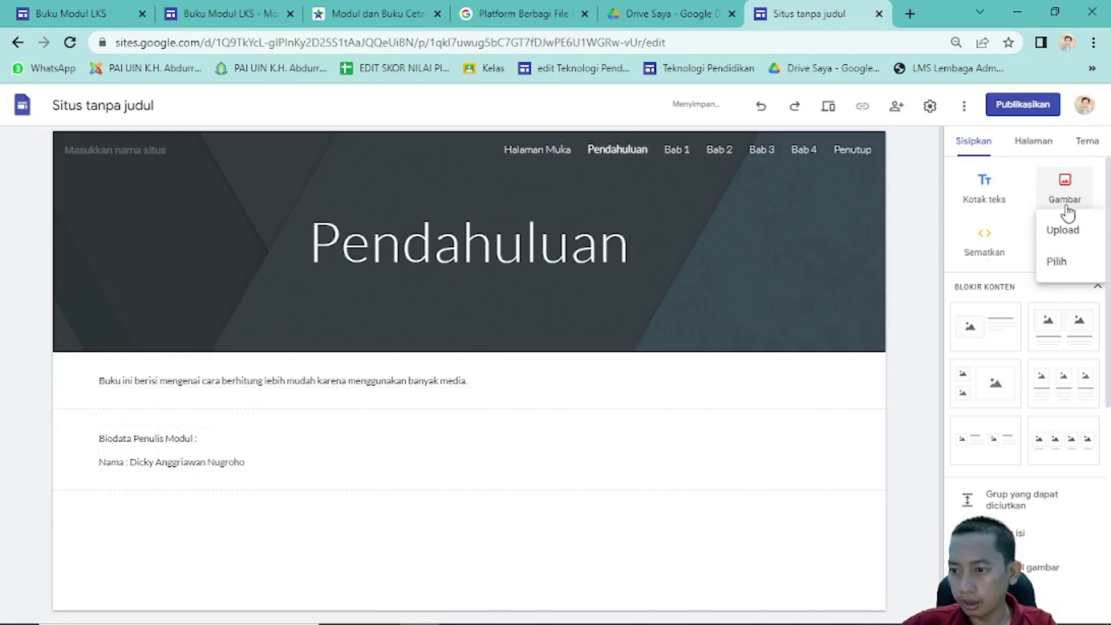
pyautogui.click(1065, 262)
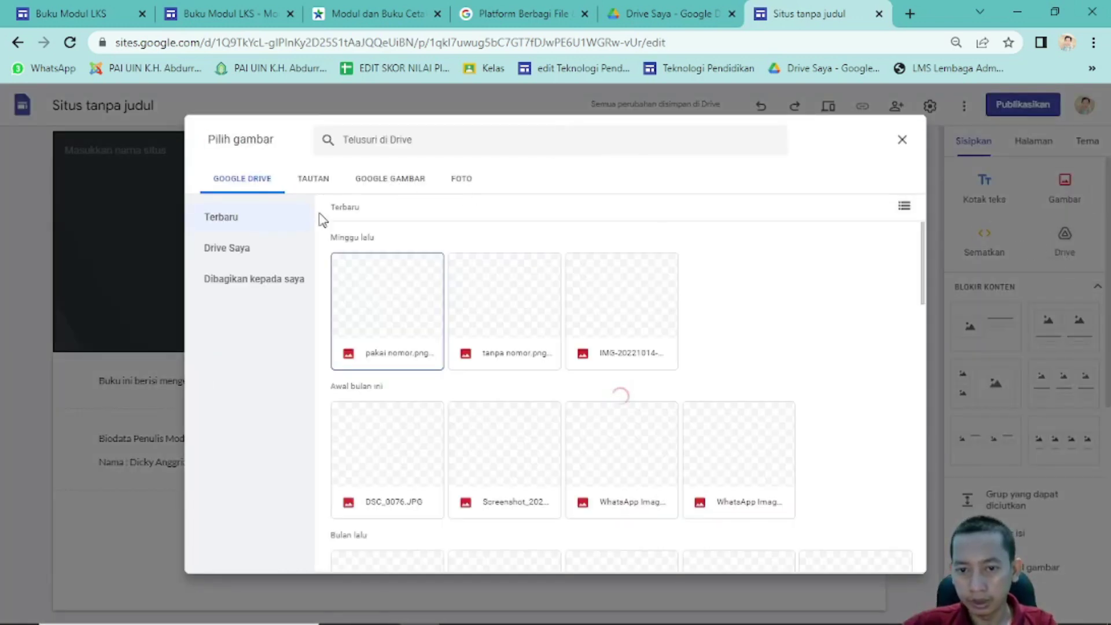
pyautogui.click(215, 250)
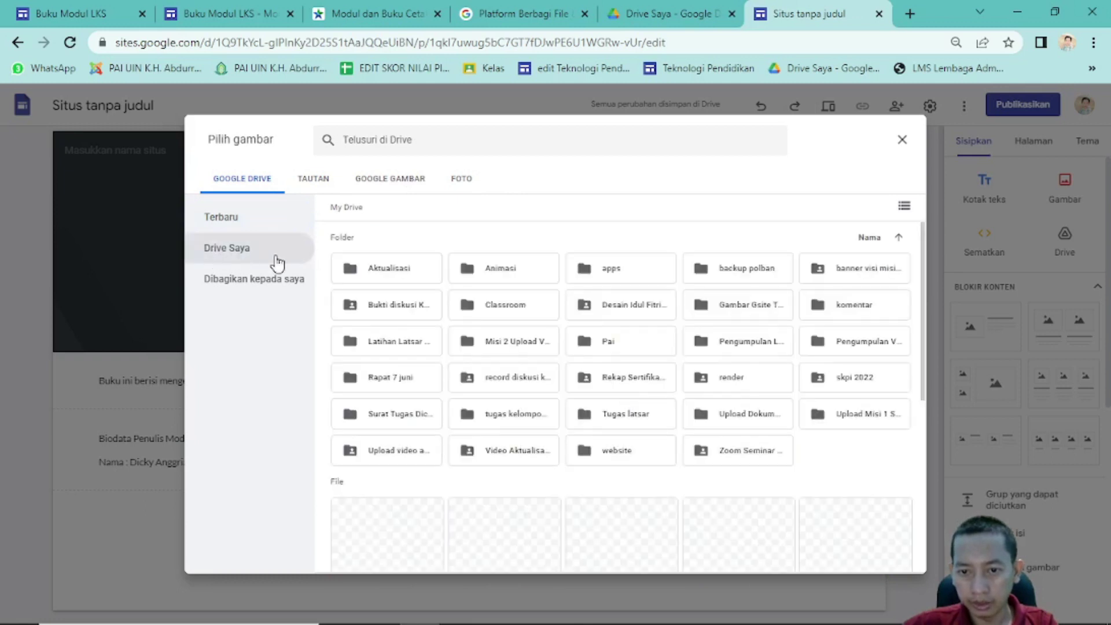
pyautogui.doubleClick(400, 548)
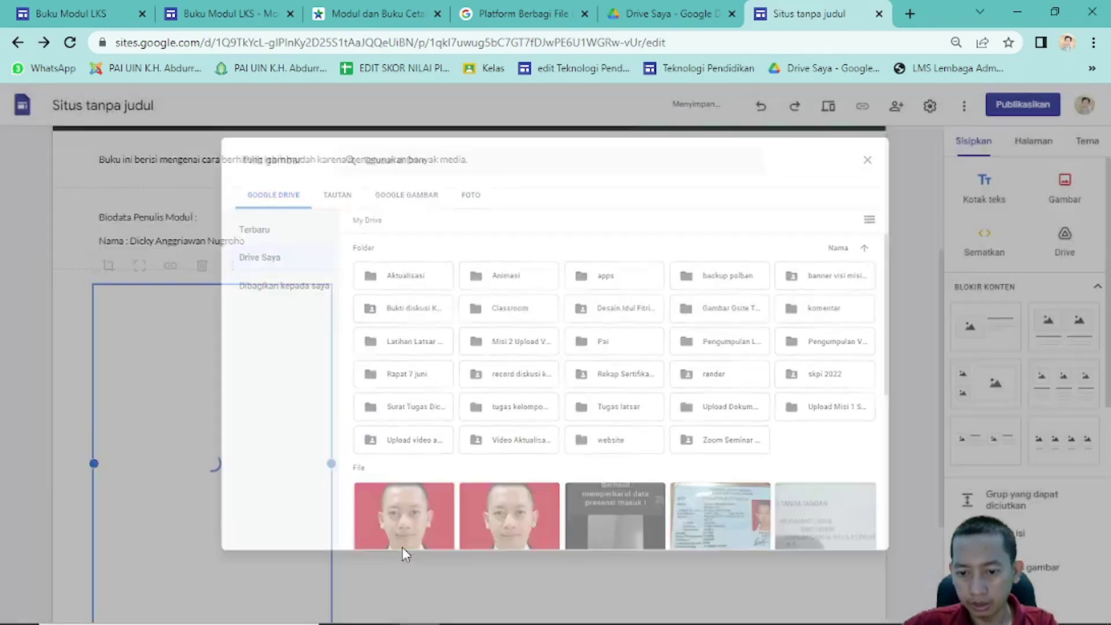
# - Shrink the portrait photo and move it into the biodata row, beside the author's name
pyautogui.moveTo(331, 550); pyautogui.dragTo(268, 431)
pyautogui.moveTo(268, 550); pyautogui.dragTo(197, 463)
pyautogui.moveTo(121, 403); pyautogui.dragTo(327, 250)
pyautogui.click(350, 408)
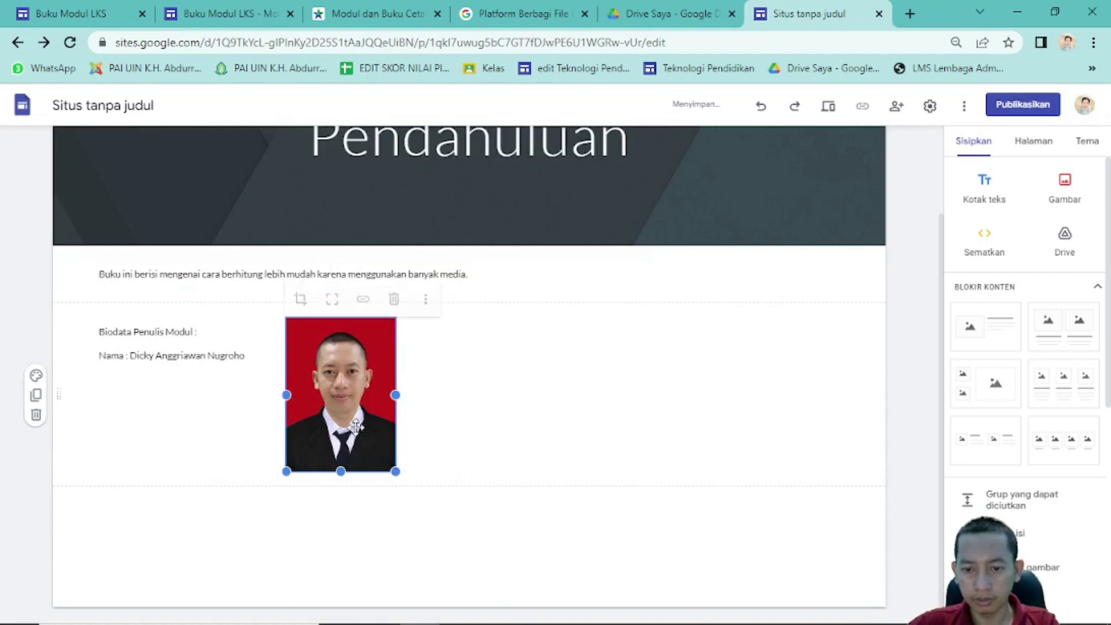
# - Reduce the portrait to a small thumbnail about as tall as the two biodata lines
pyautogui.moveTo(286, 472); pyautogui.dragTo(286, 421)
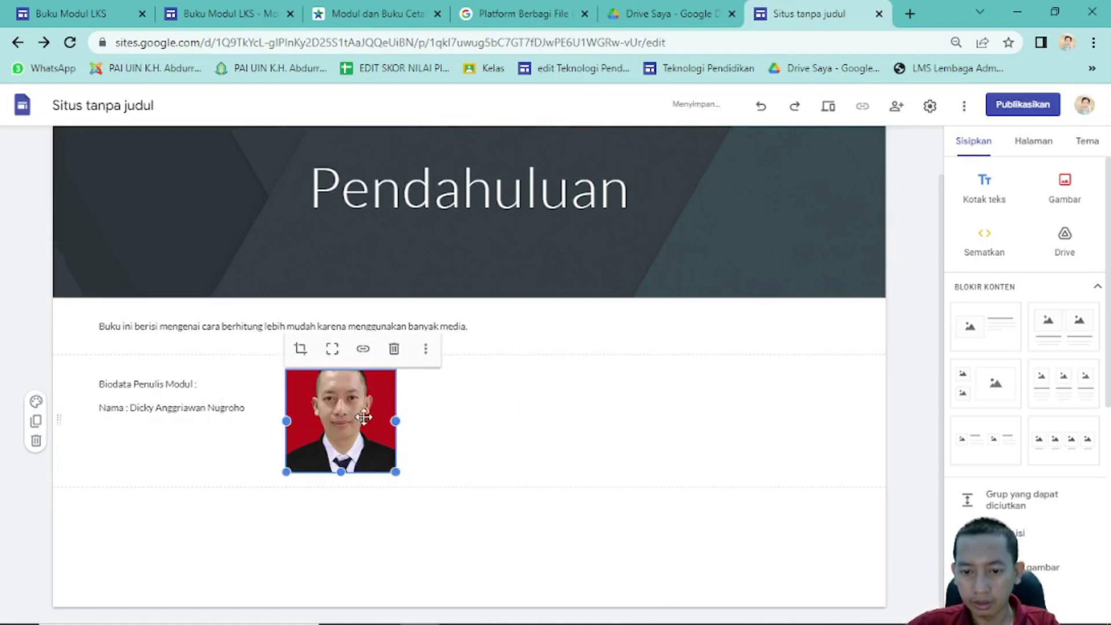
pyautogui.moveTo(379, 419); pyautogui.dragTo(361, 407)
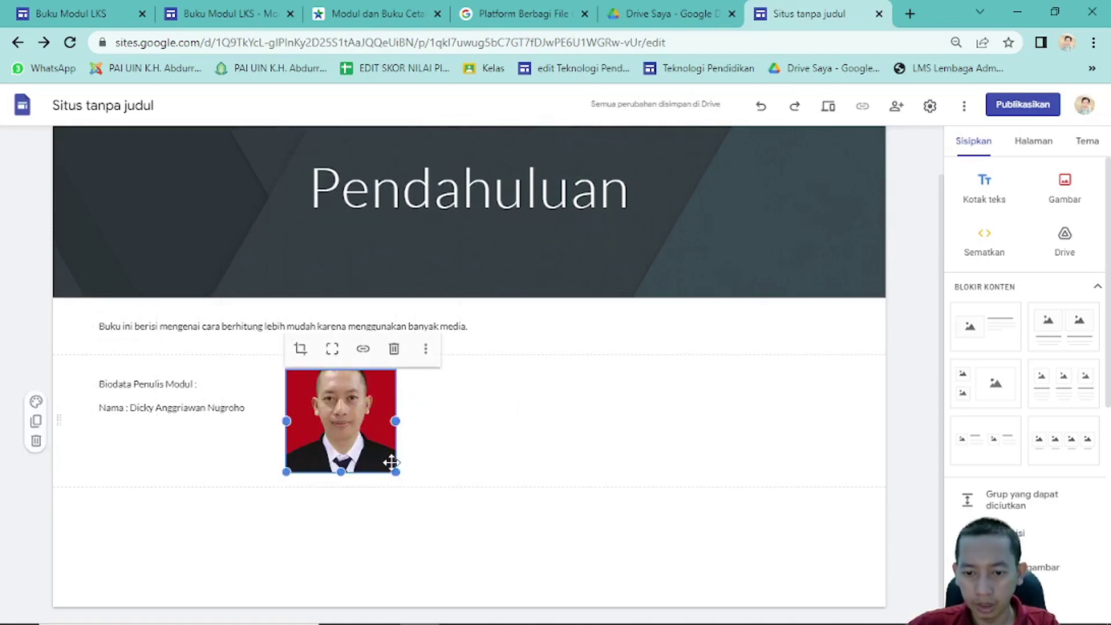
pyautogui.moveTo(395, 472); pyautogui.dragTo(333, 438)
pyautogui.click(435, 456)
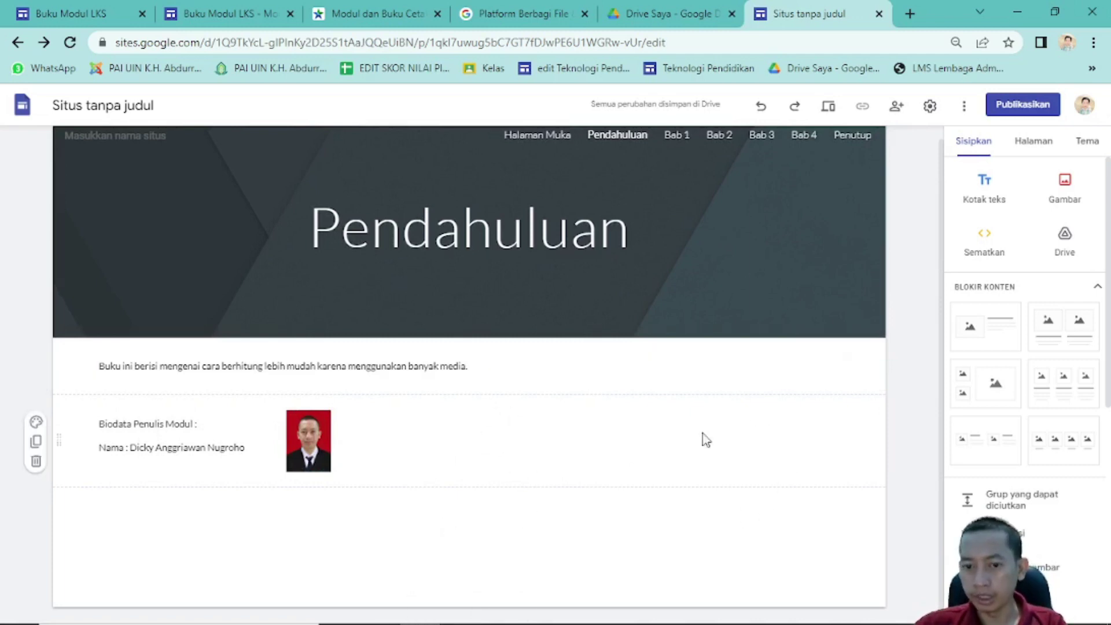
pyautogui.click(185, 370)
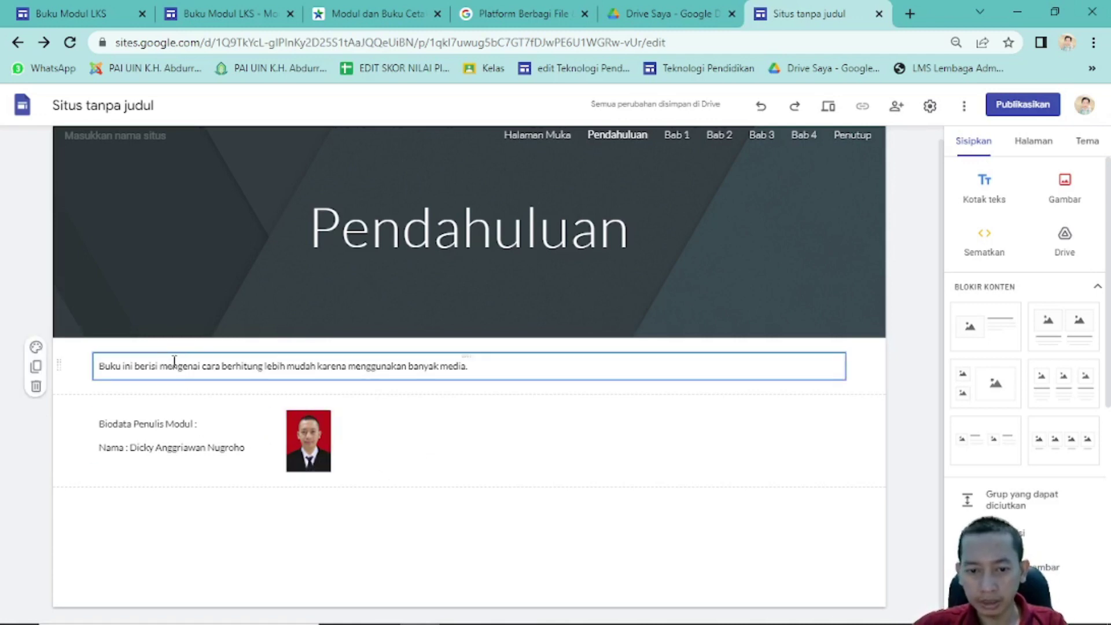
pyautogui.click(172, 382)
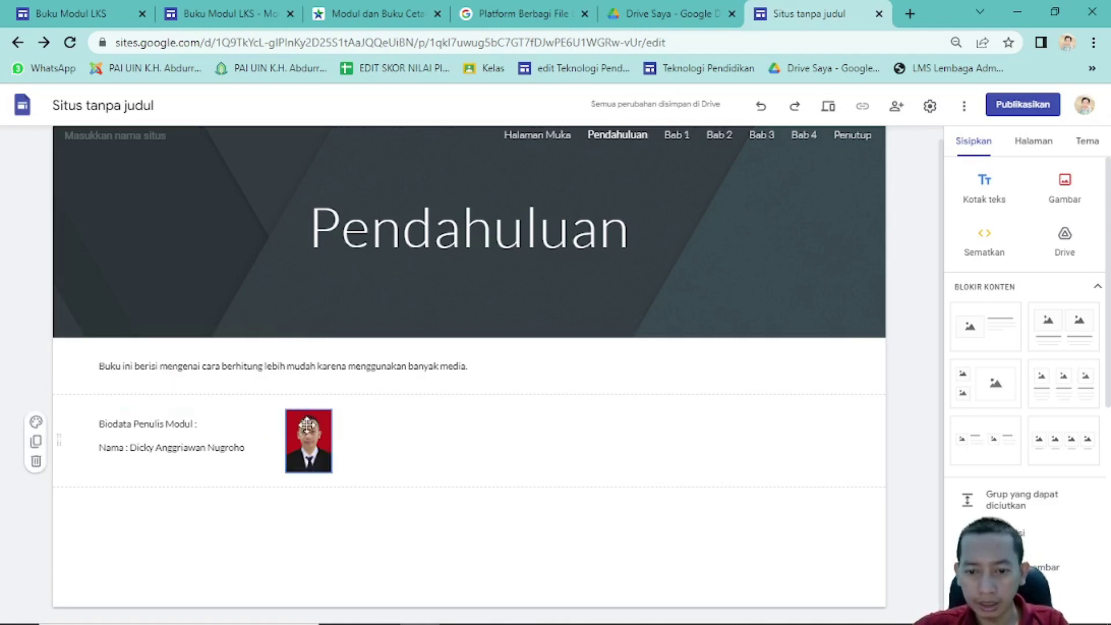
pyautogui.click(419, 492)
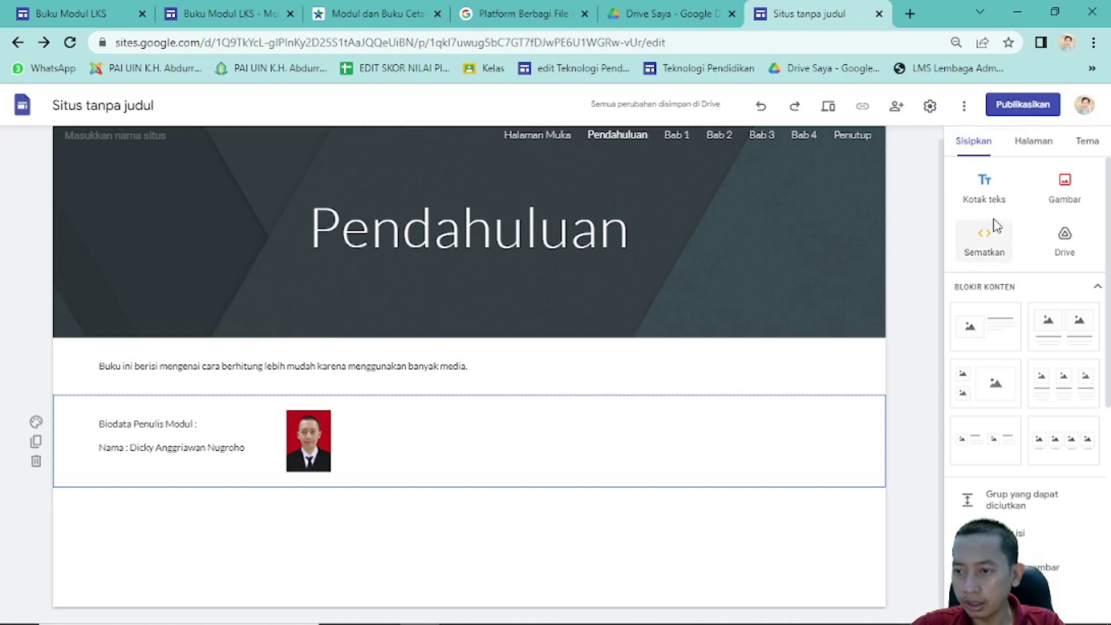
# - Open the Bab 1 page for editing
pyautogui.click(1025, 150)
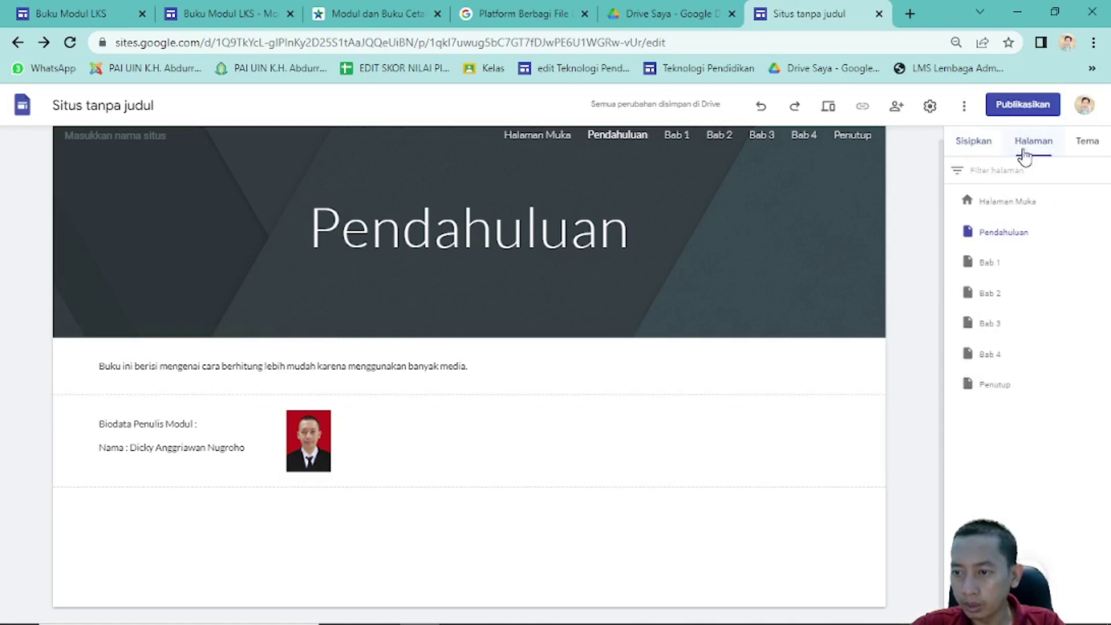
pyautogui.click(1006, 265)
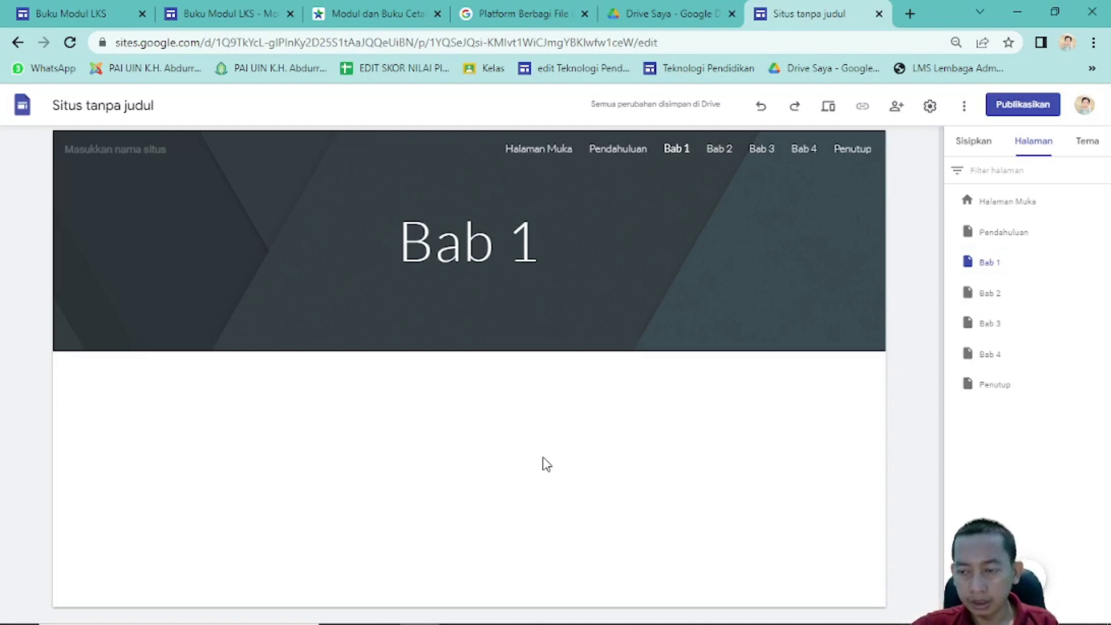
# - Open YouTube in a new browser tab and search for "cara berhitung anak anak"
pyautogui.moveTo(881, 185)
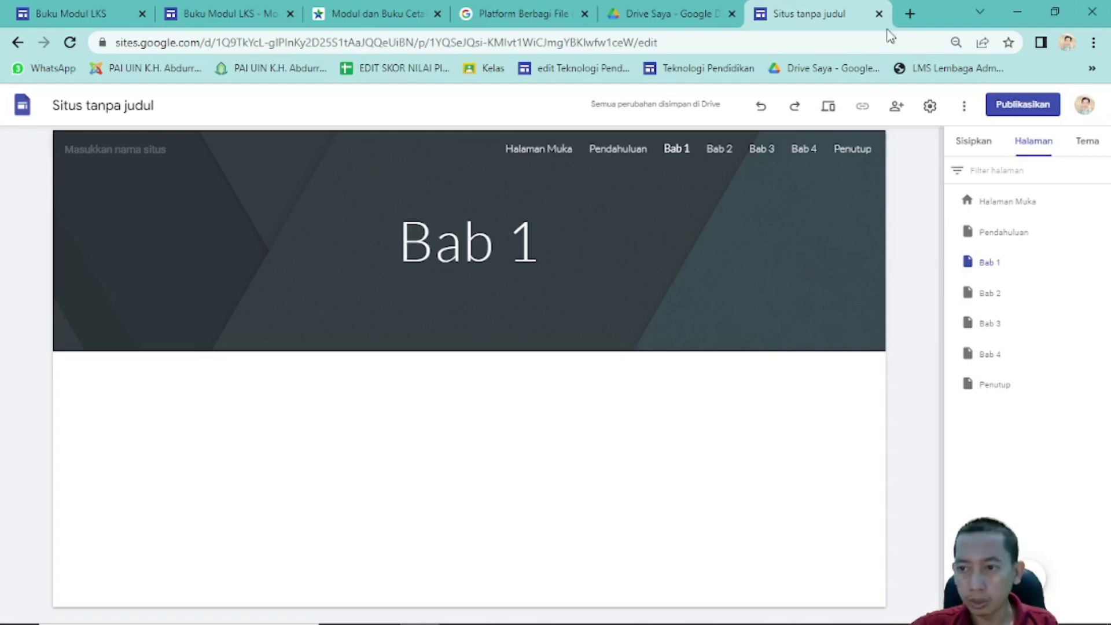
pyautogui.click(910, 12)
pyautogui.write('you')
pyautogui.press('Return')
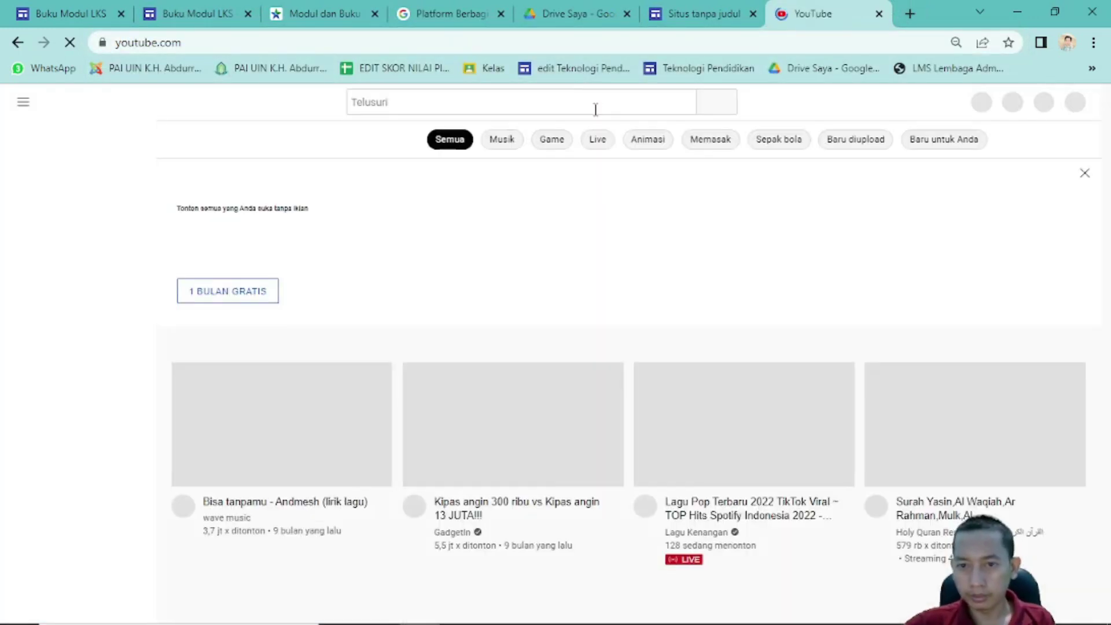
pyautogui.write('cara ber')
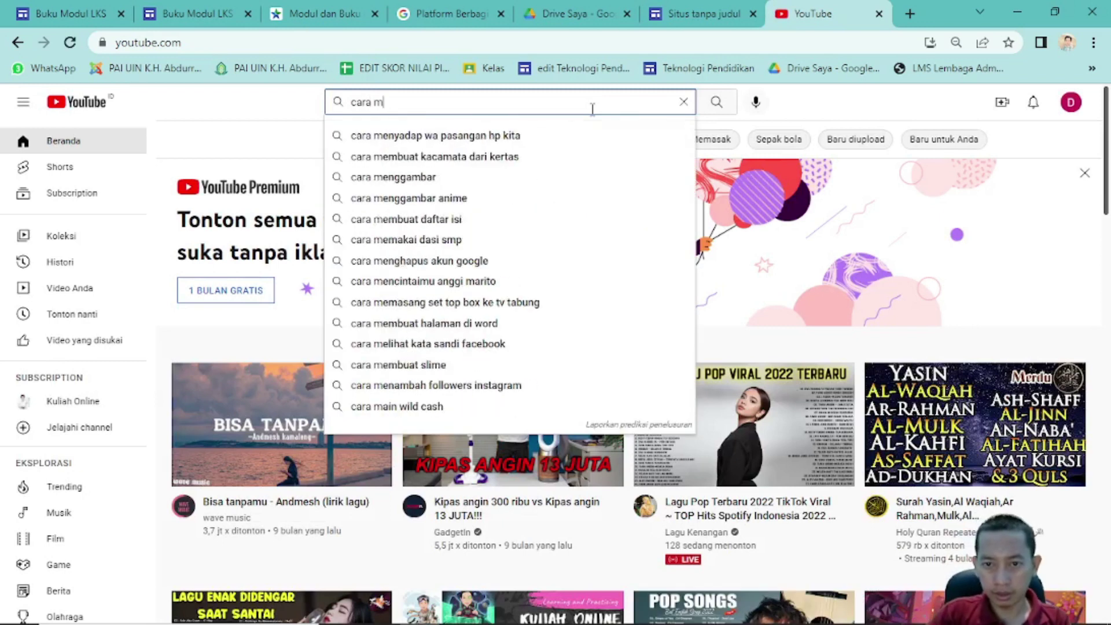
pyautogui.write('hitung ')
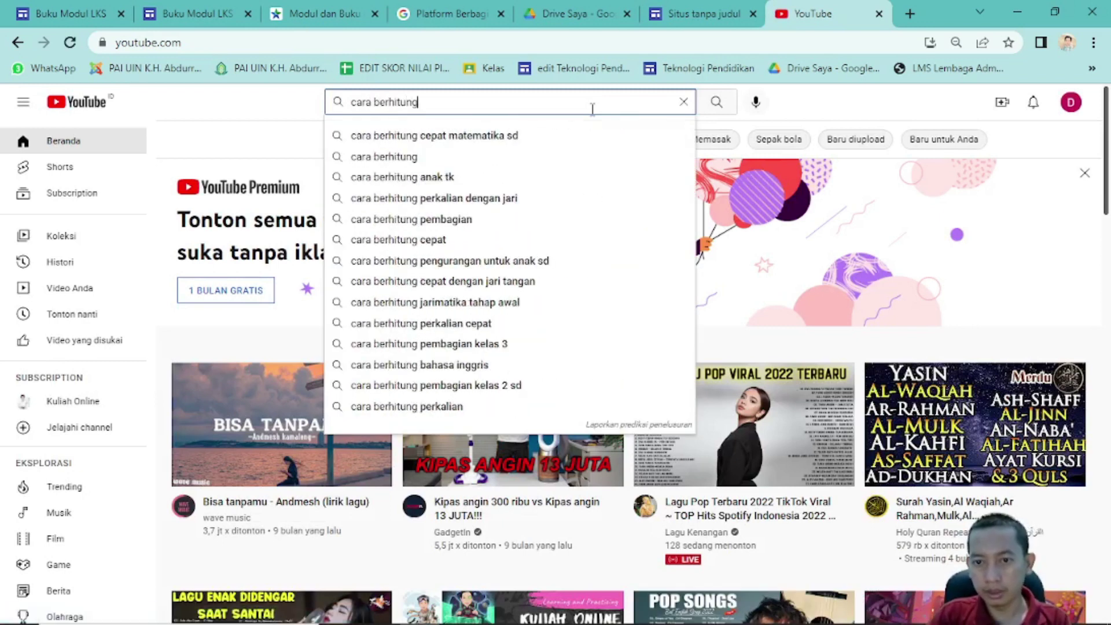
pyautogui.write('anak anak')
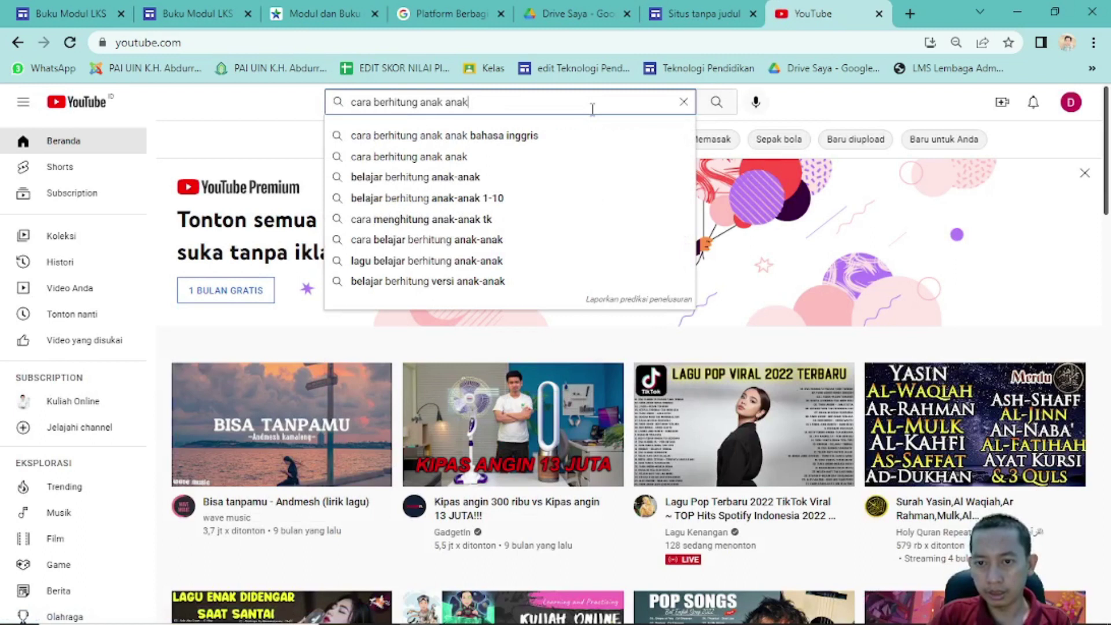
pyautogui.press('Return')
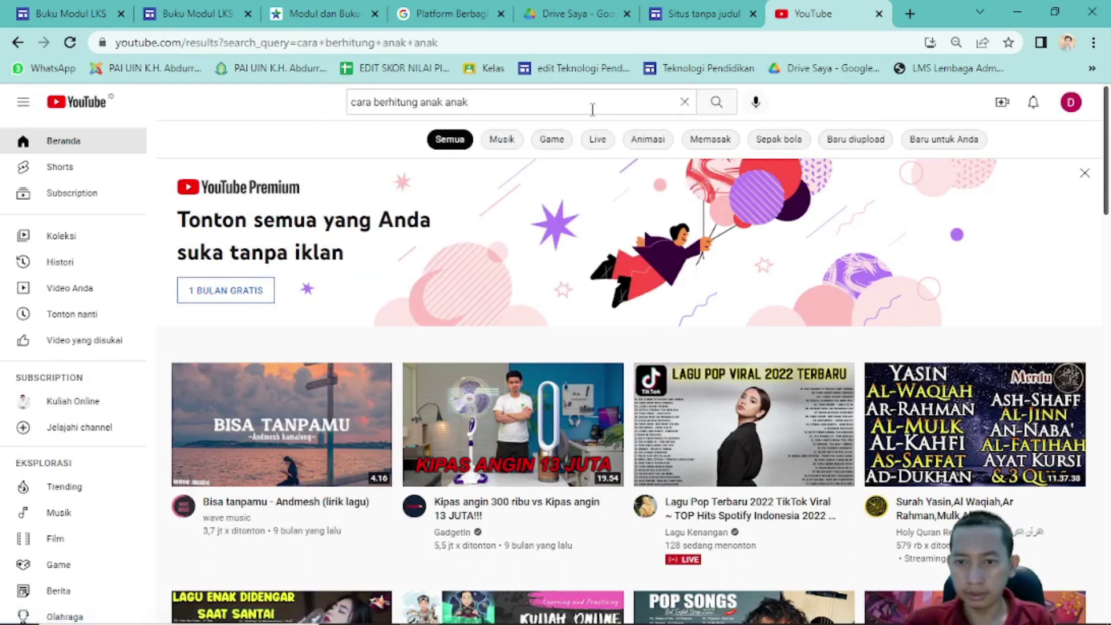
# - Open the "Video Belajar menghitung ikan hiu 1 Sampai 20" result in its own tab, copy its web address, and close that tab
pyautogui.scroll(-1, 521, 272)
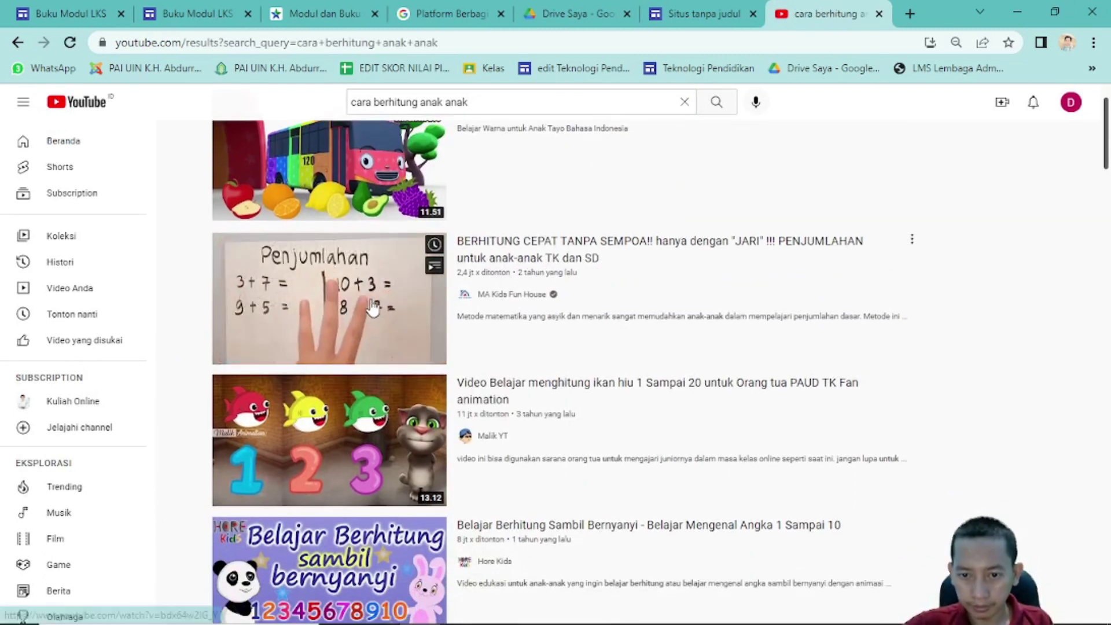
pyautogui.scroll(1, 373, 309)
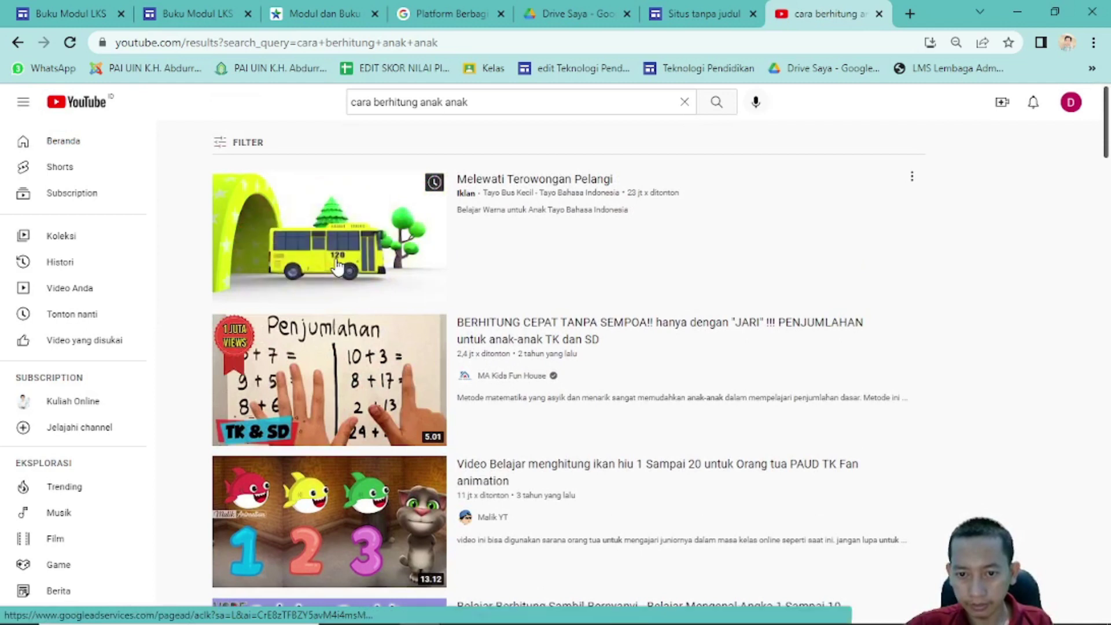
pyautogui.scroll(-2, 337, 266)
pyautogui.rightClick(330, 321)
pyautogui.click(371, 335)
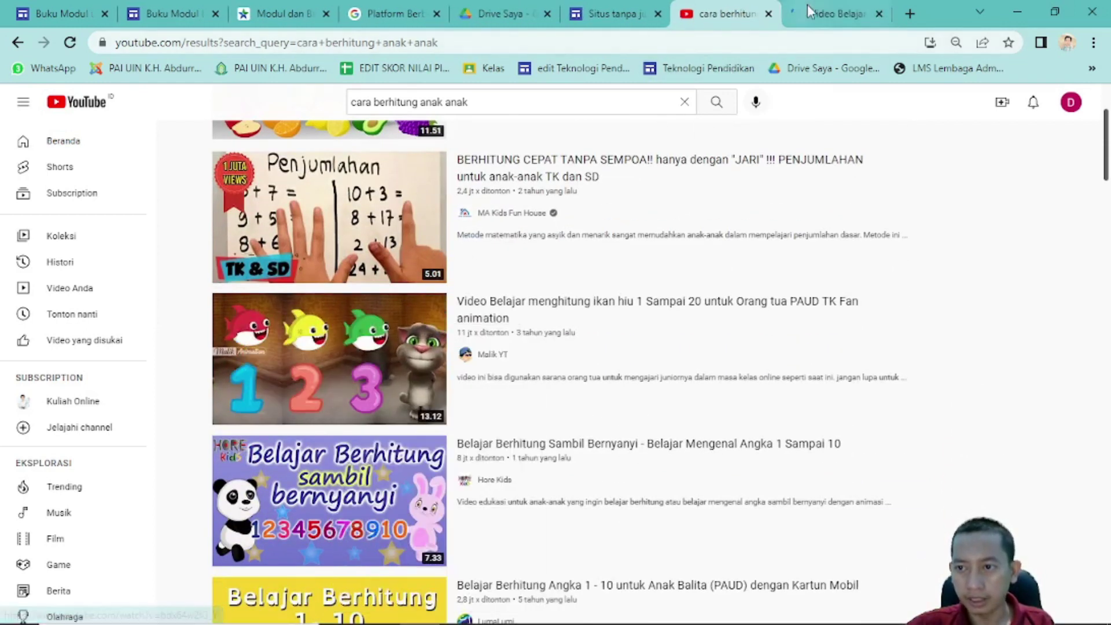
pyautogui.click(831, 7)
pyautogui.click(713, 45)
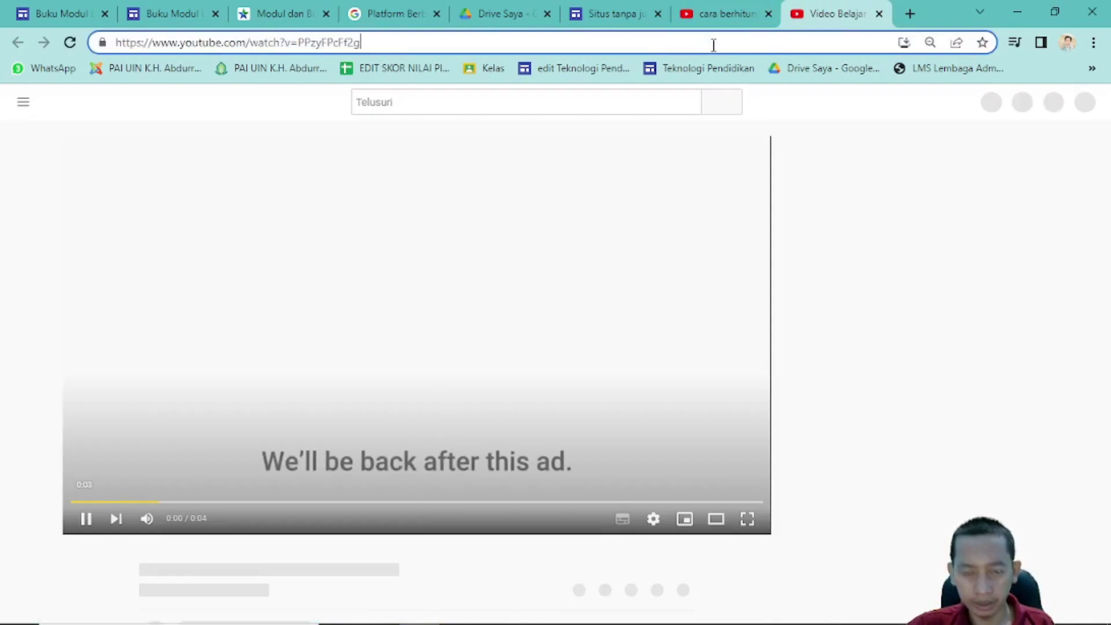
pyautogui.click(879, 14)
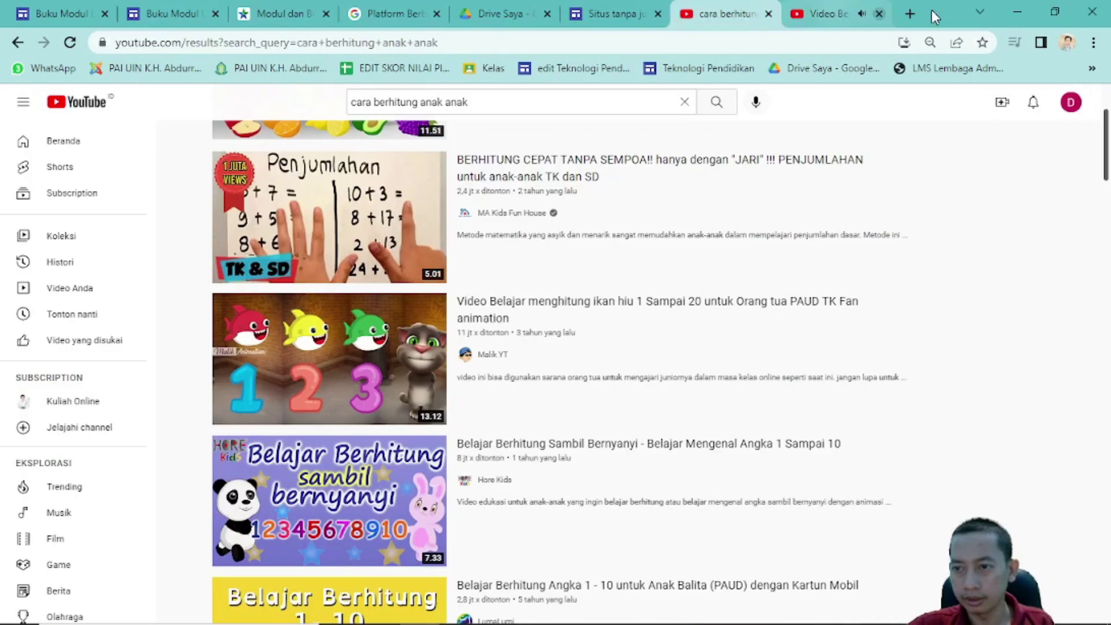
# - Return to the Bab 1 page in Google Sites and look up the copied video address for a YouTube insert
pyautogui.click(689, 12)
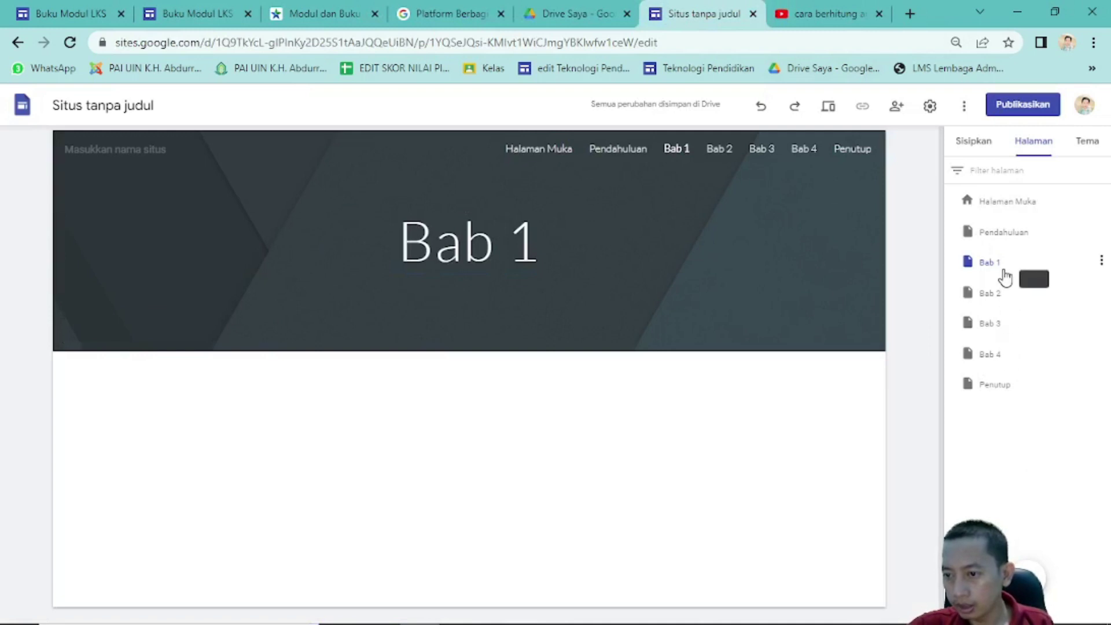
pyautogui.click(983, 145)
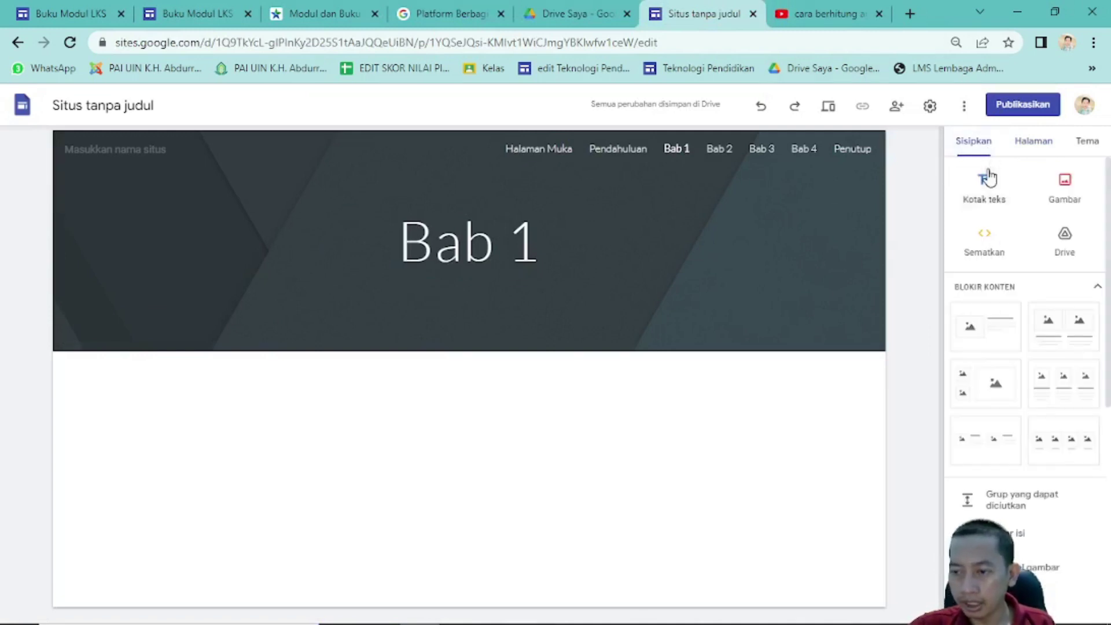
pyautogui.scroll(-7, 1036, 303)
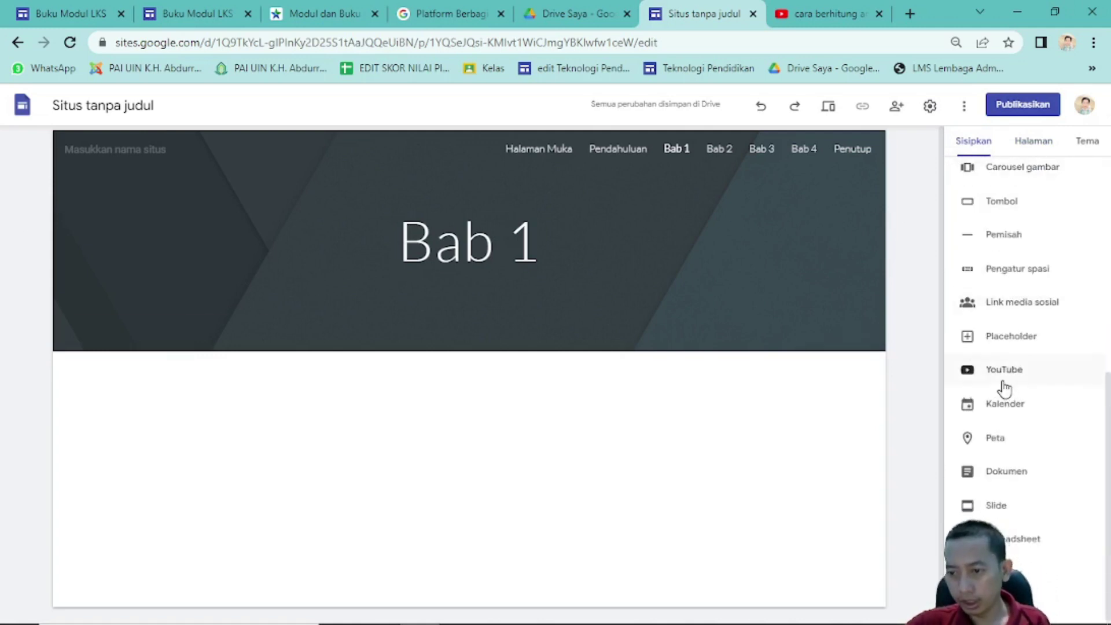
pyautogui.click(1004, 376)
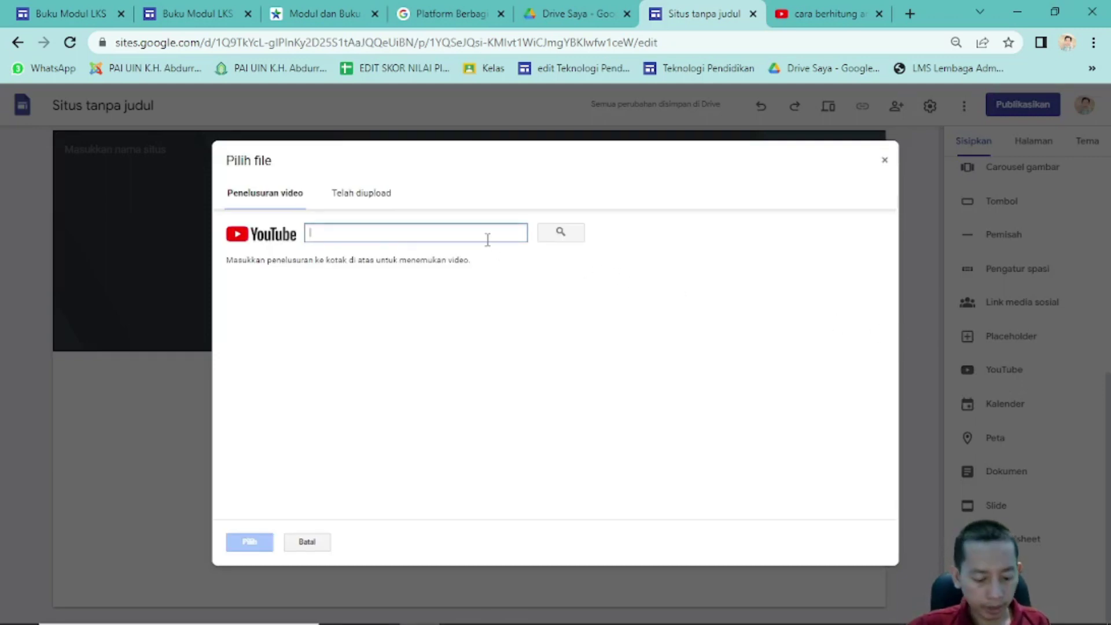
pyautogui.write('https://www.youtube.com/watch?v=PPzyFPcFcs')
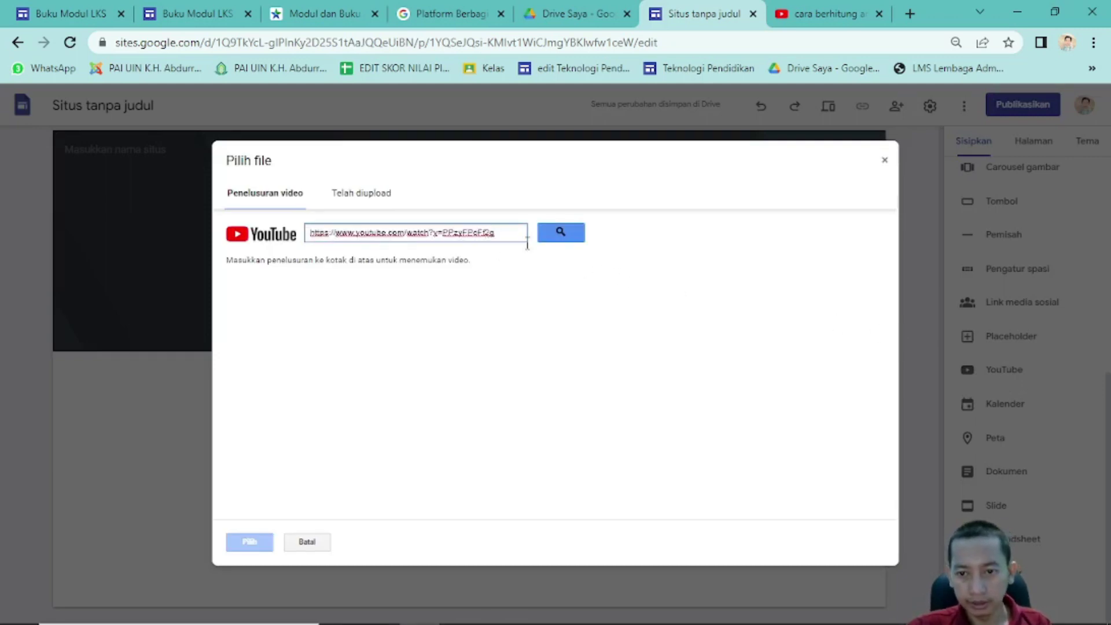
pyautogui.click(565, 242)
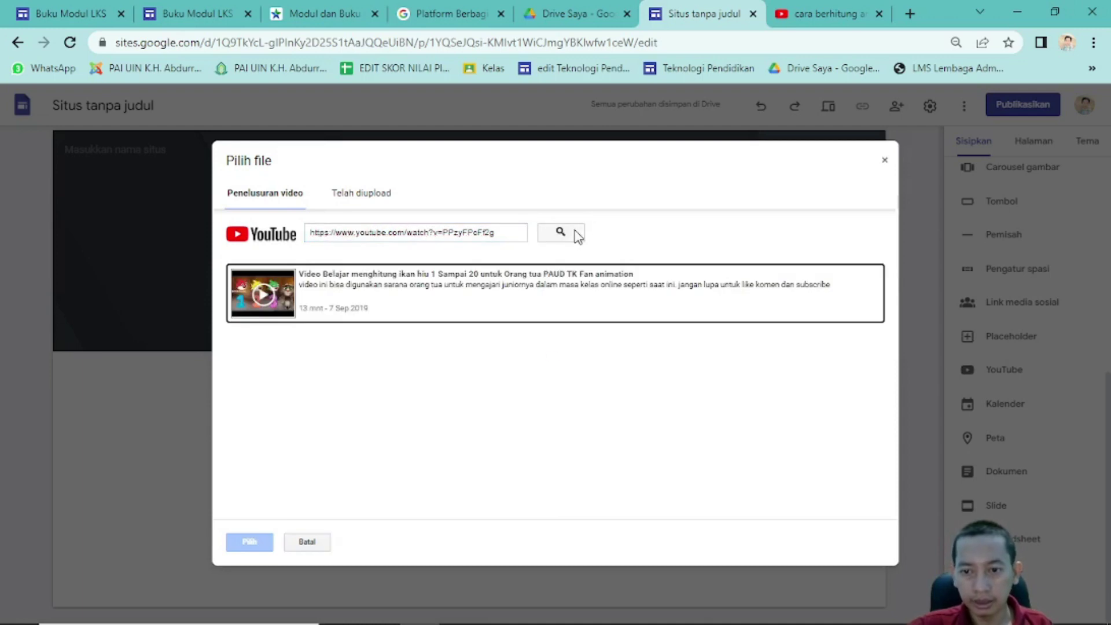
# - Insert the found shark-counting video into the Bab 1 page and centre it below the header
pyautogui.doubleClick(399, 294)
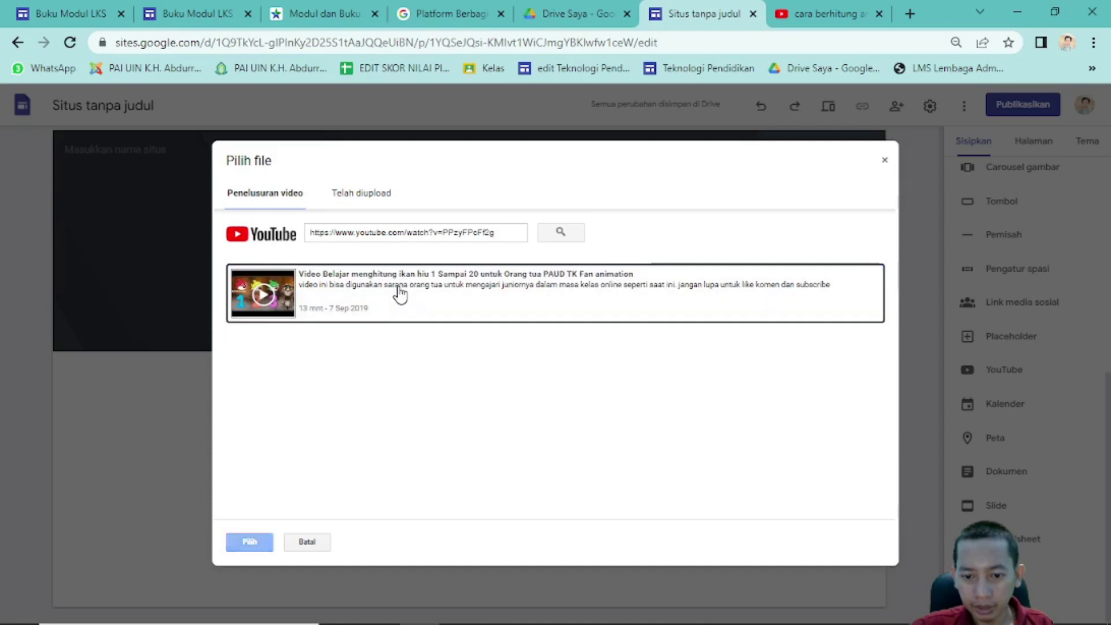
pyautogui.moveTo(292, 347); pyautogui.dragTo(475, 290)
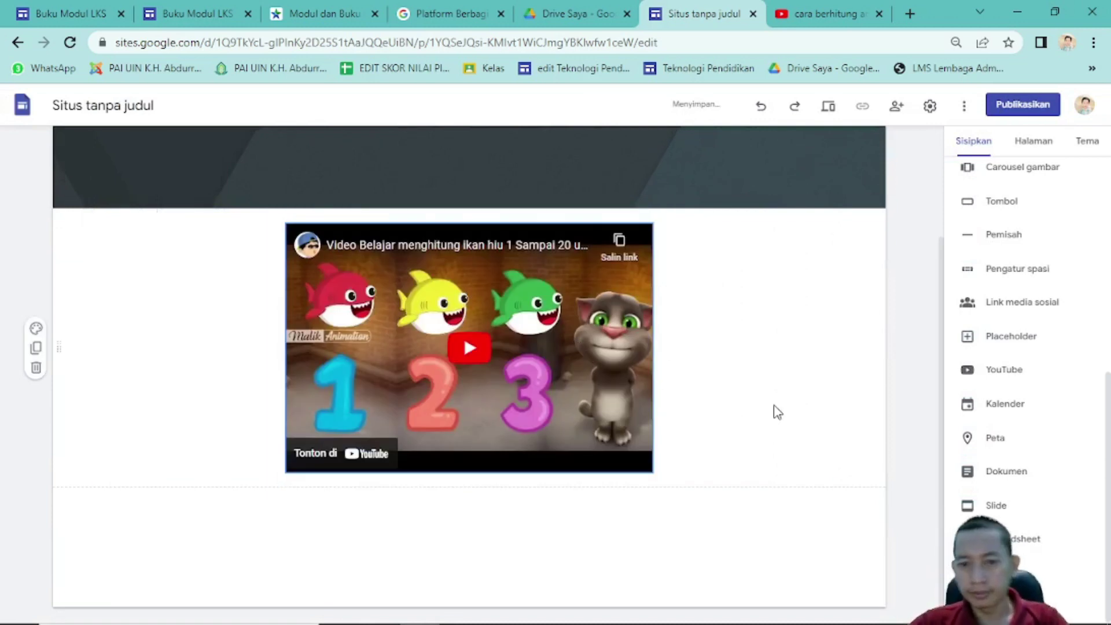
pyautogui.scroll(3, 776, 399)
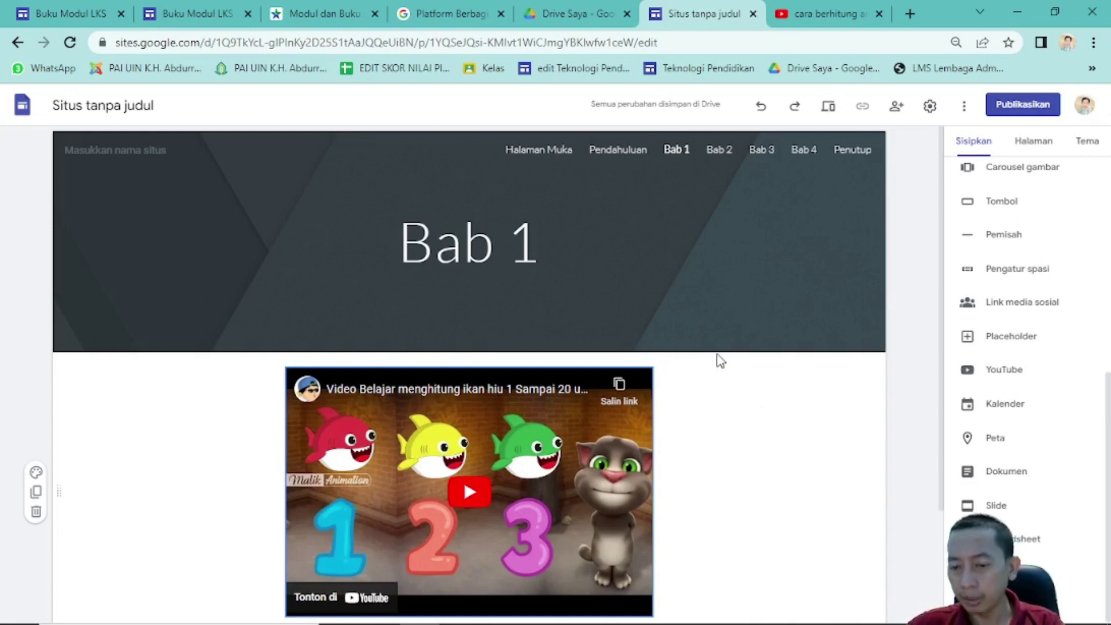
pyautogui.moveTo(725, 318)
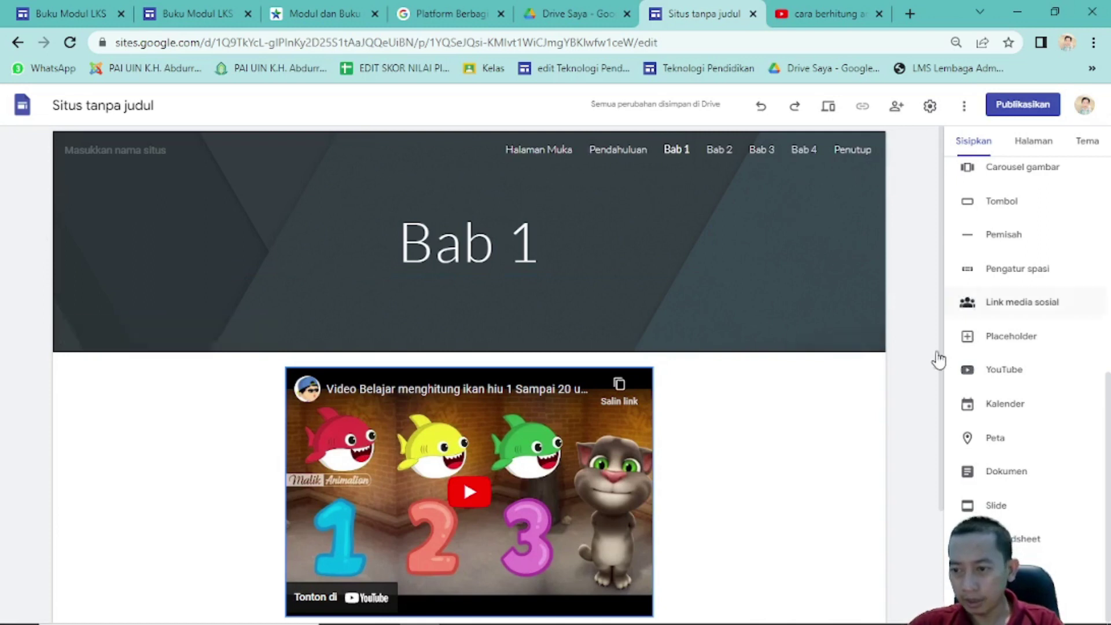
# - Open the site's Bab 2 page, switch to Google Drive and create a blank Google Slides presentation
pyautogui.click(719, 154)
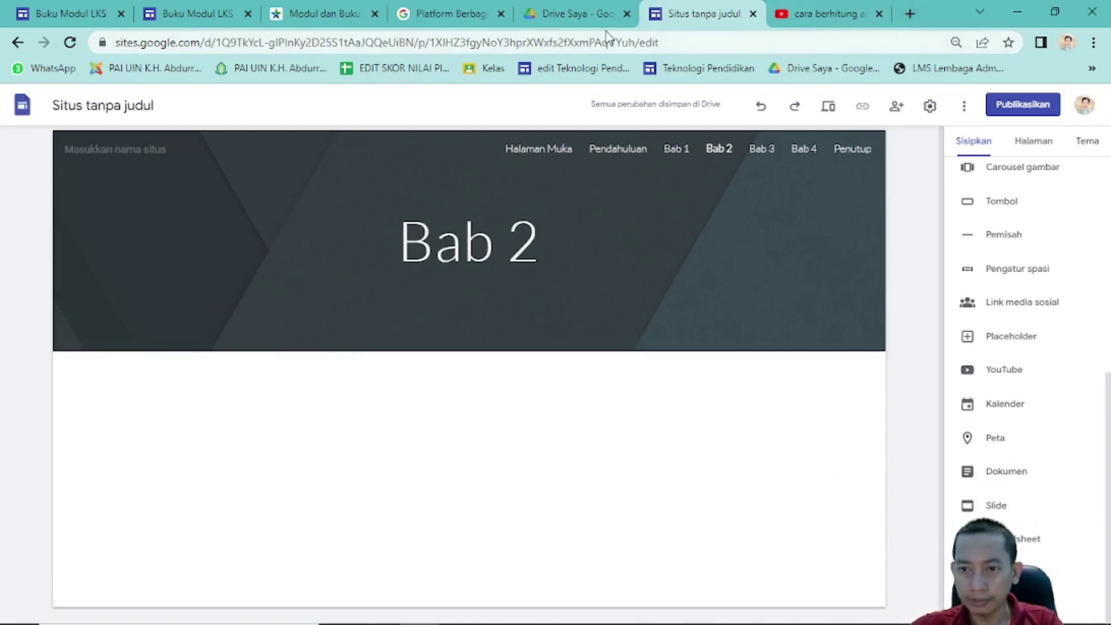
pyautogui.click(563, 15)
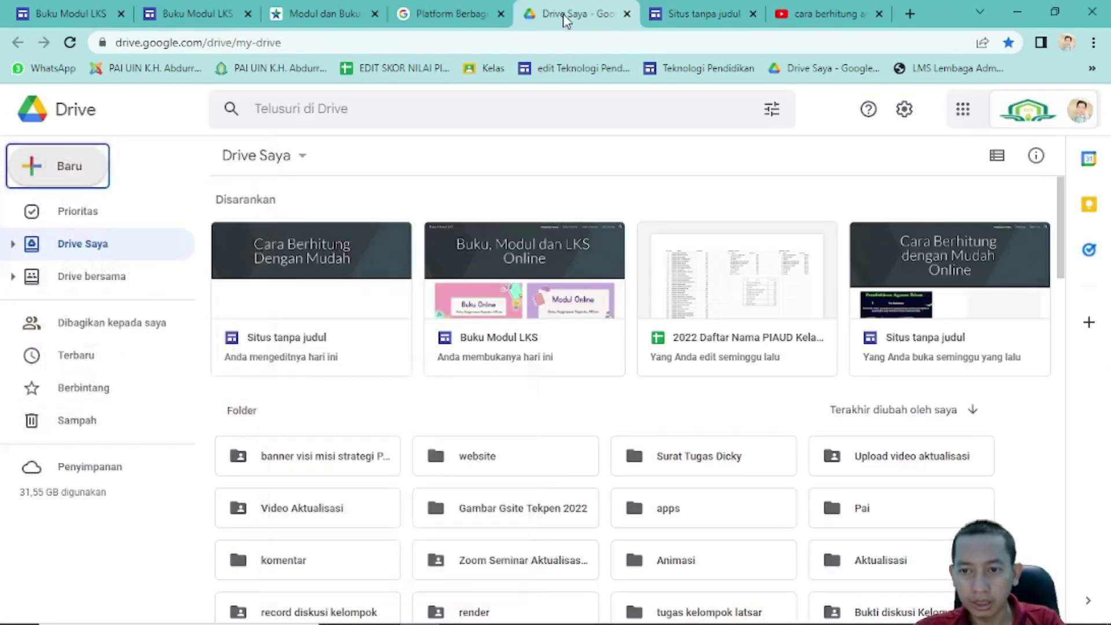
pyautogui.click(51, 169)
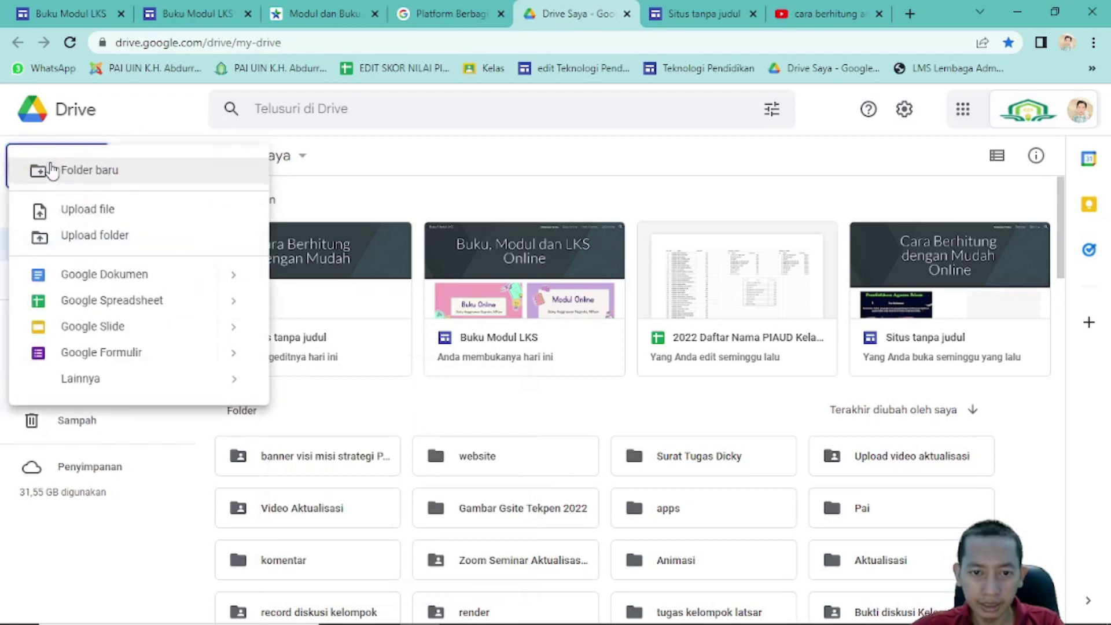
pyautogui.click(104, 328)
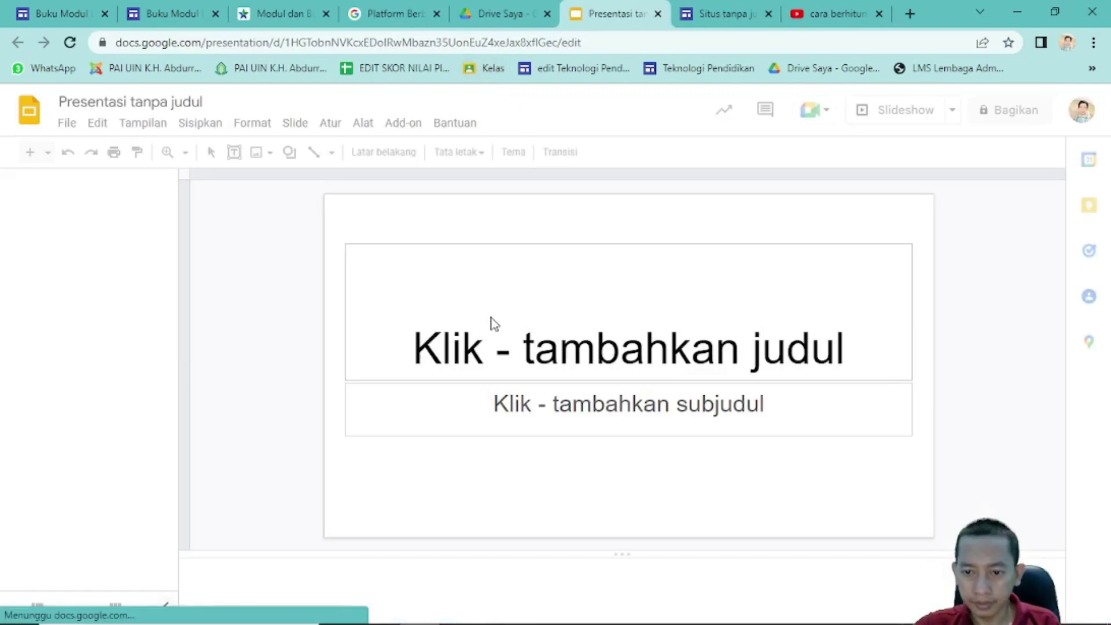
# - Apply the Fokus theme to the presentation and enter "Cara Berhitung 1-100" as the first slide's title
pyautogui.click(489, 353)
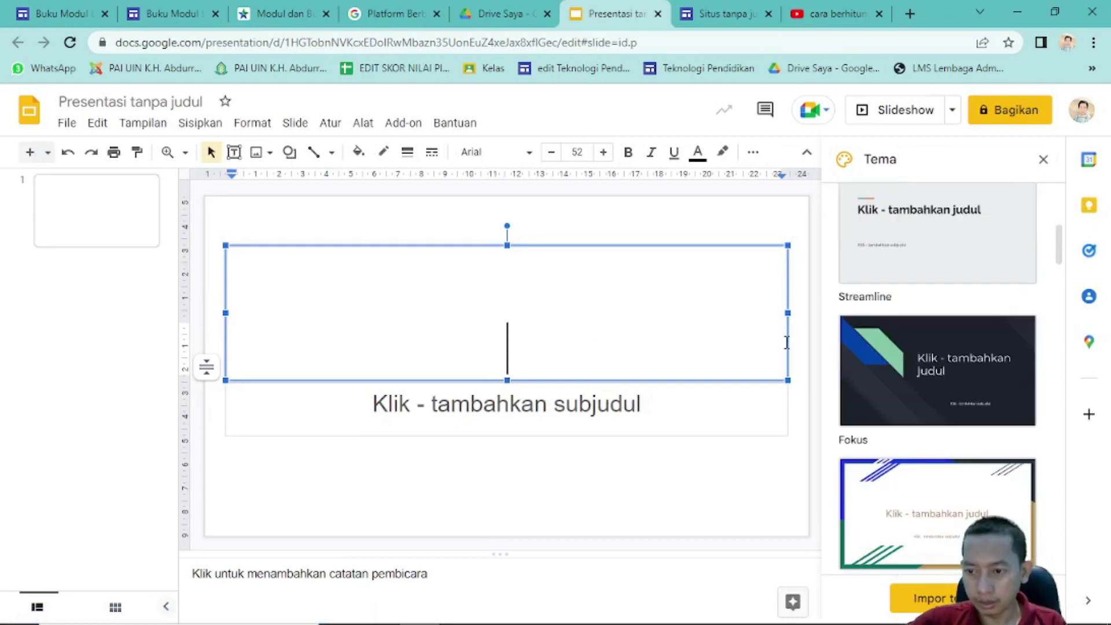
pyautogui.click(931, 347)
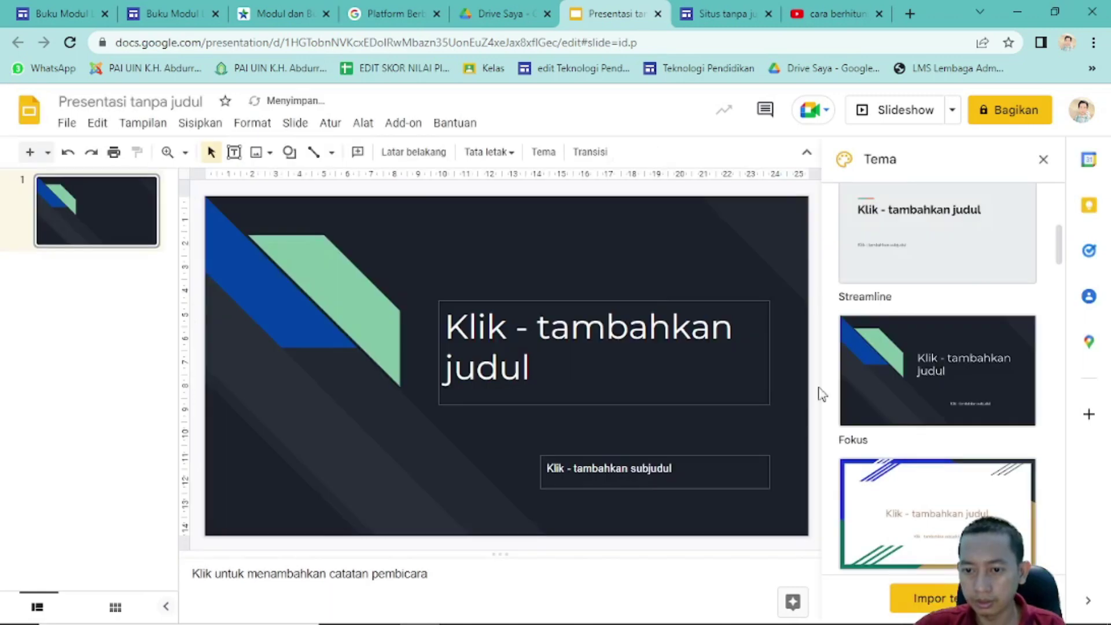
pyautogui.click(566, 343)
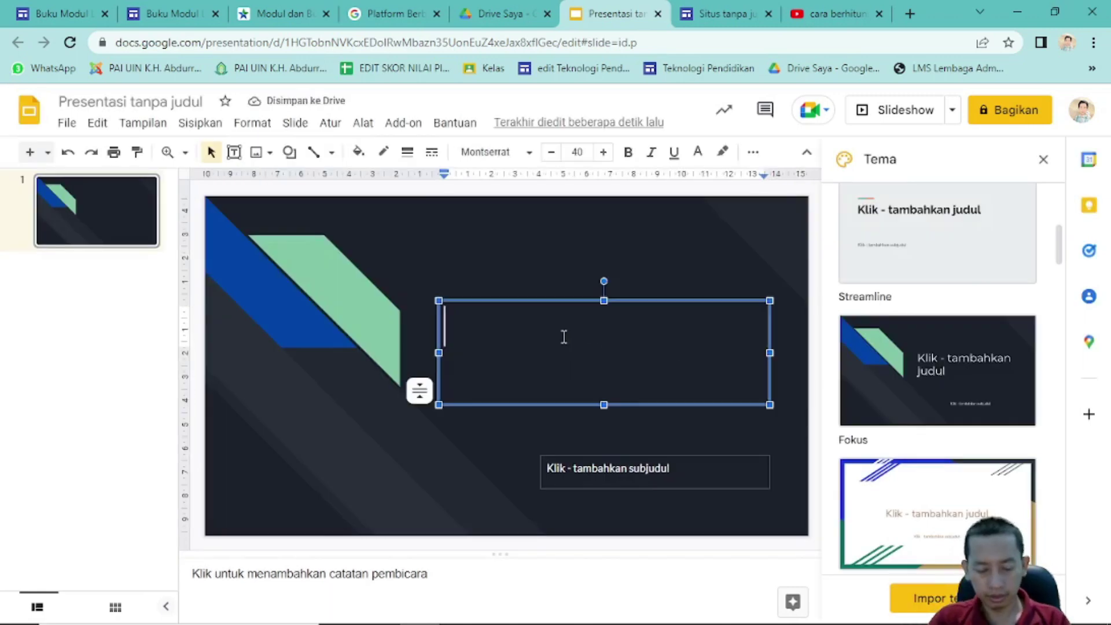
pyautogui.write('Cara Berhitung')
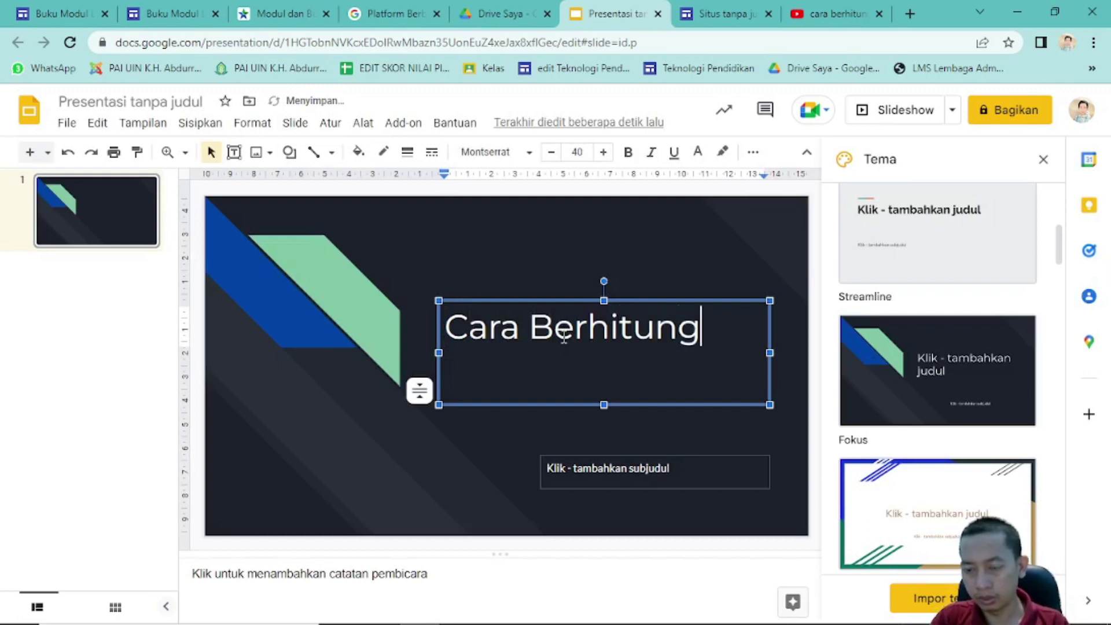
pyautogui.write(' 1')
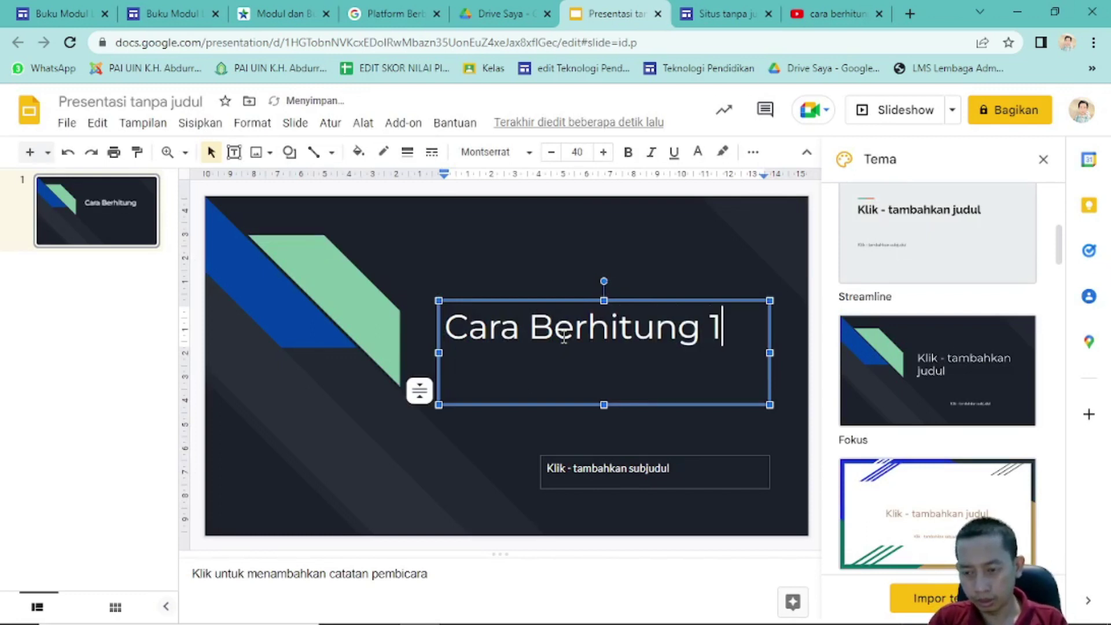
pyautogui.write('-100')
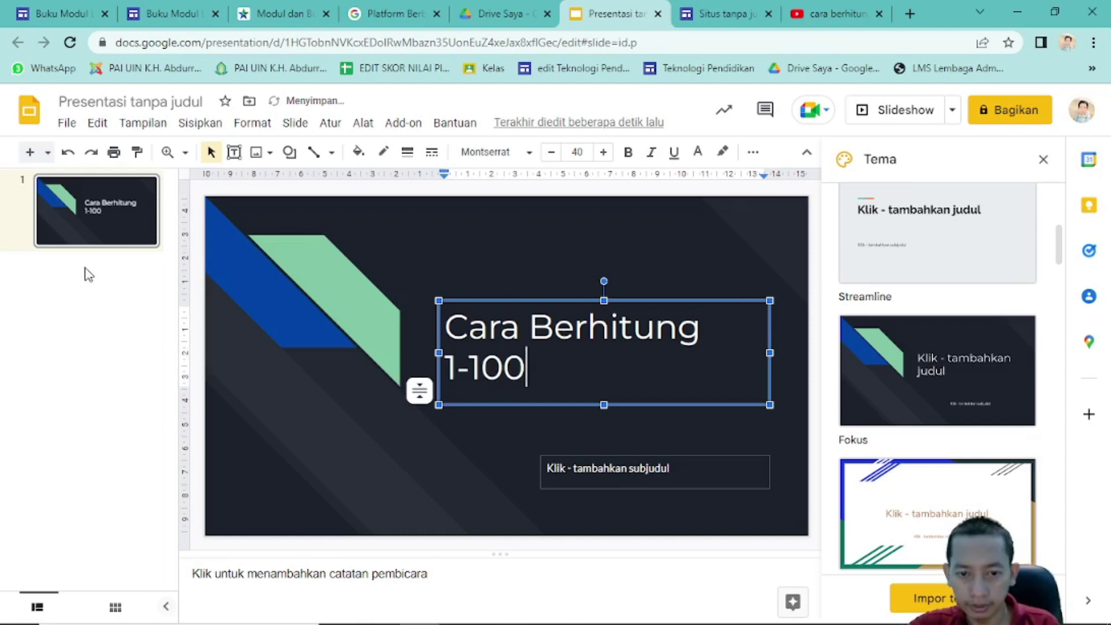
# - Add a second slide after the title slide and enter "1+1" as its body text
pyautogui.click(85, 272)
pyautogui.rightClick(89, 279)
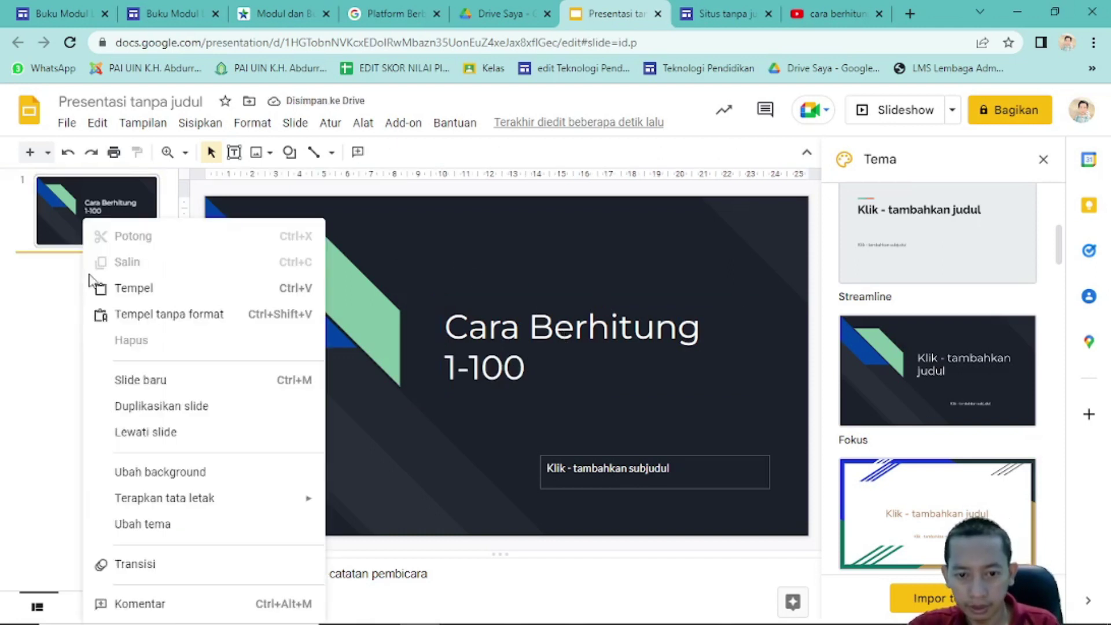
pyautogui.click(122, 379)
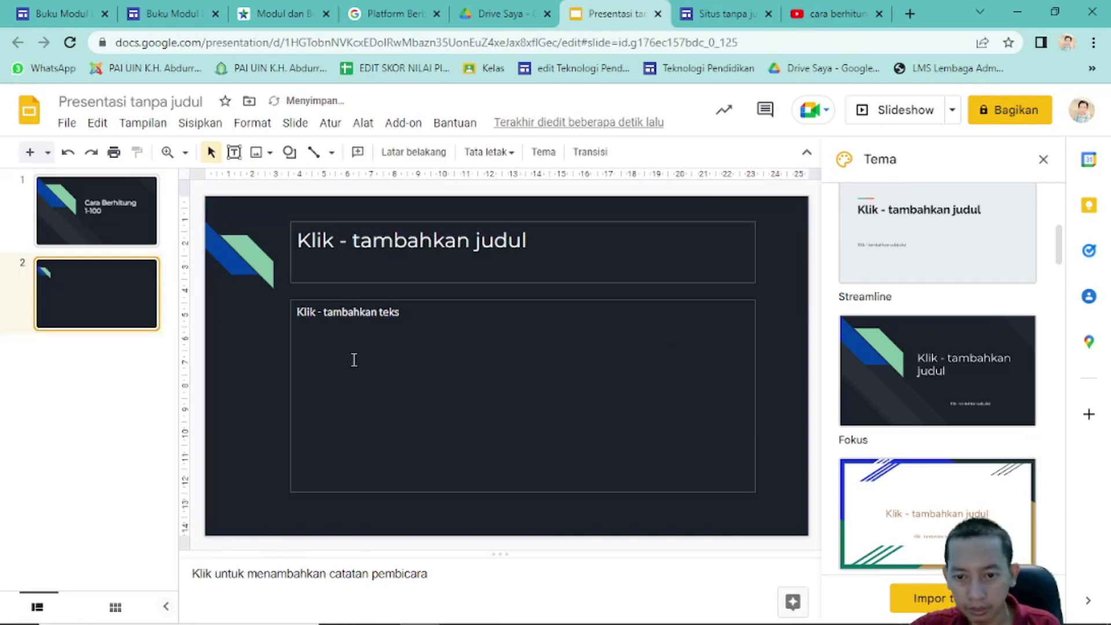
pyautogui.click(354, 360)
pyautogui.write('1+1')
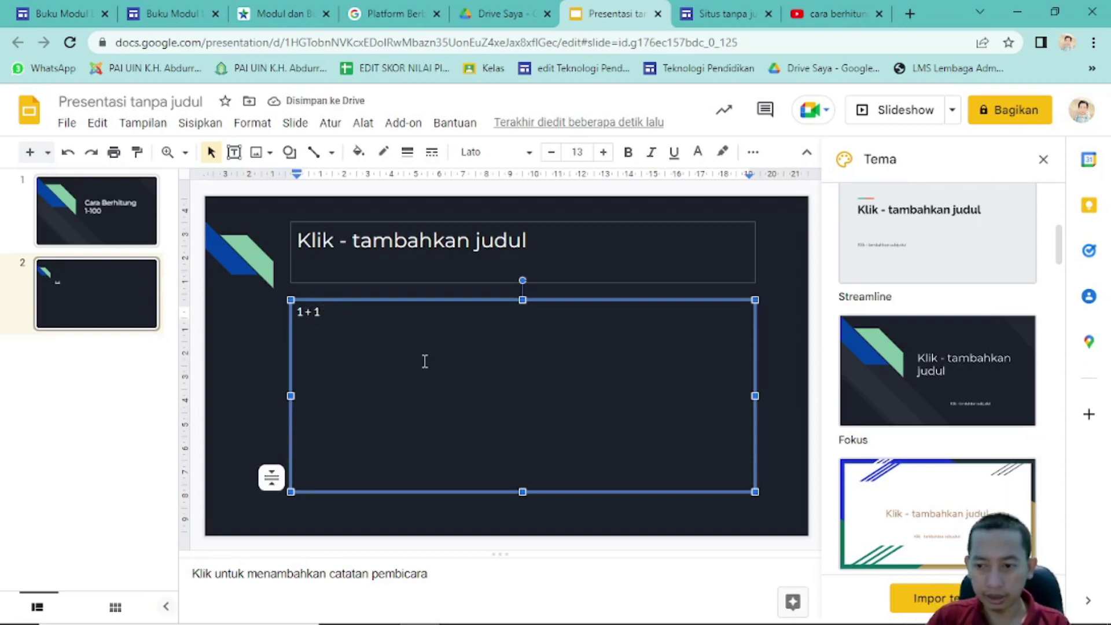
pyautogui.hotkey('ctrl', 'a')
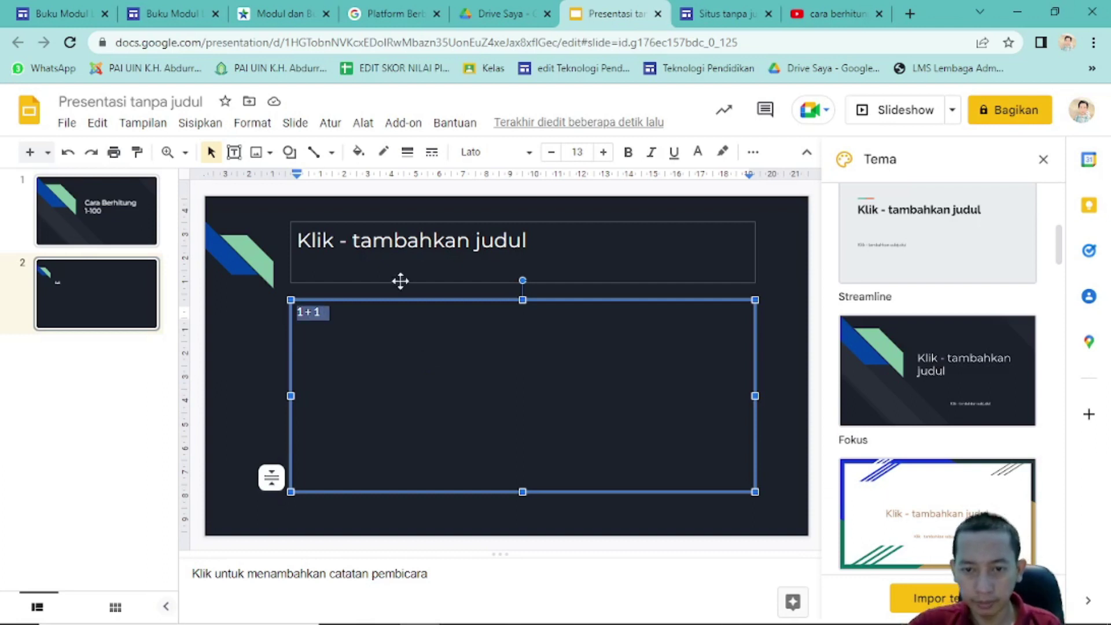
pyautogui.click(49, 153)
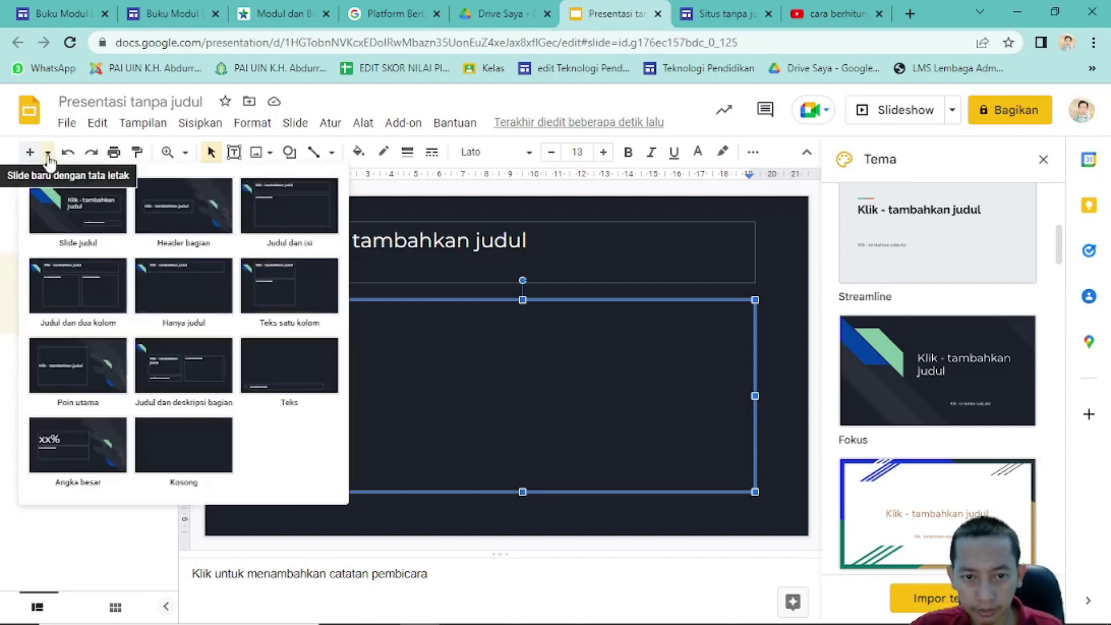
pyautogui.click(48, 154)
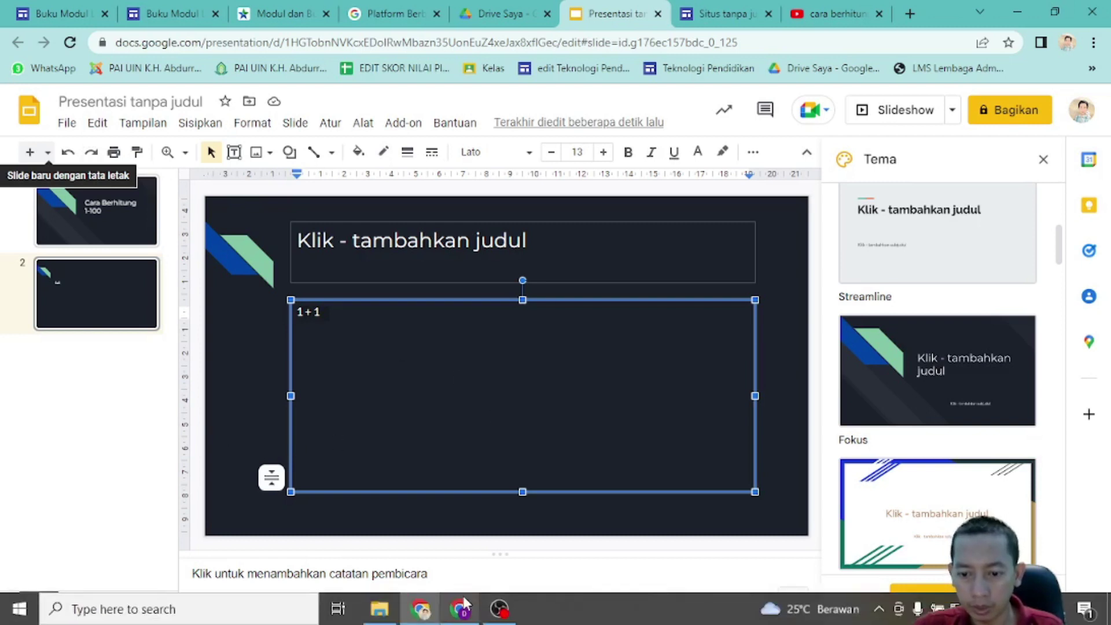
# - Switch to Canva and search the templates for "lembar kerja siswa"
pyautogui.click(460, 608)
pyautogui.scroll(3, 462, 388)
pyautogui.click(584, 107)
pyautogui.moveTo(398, 104)
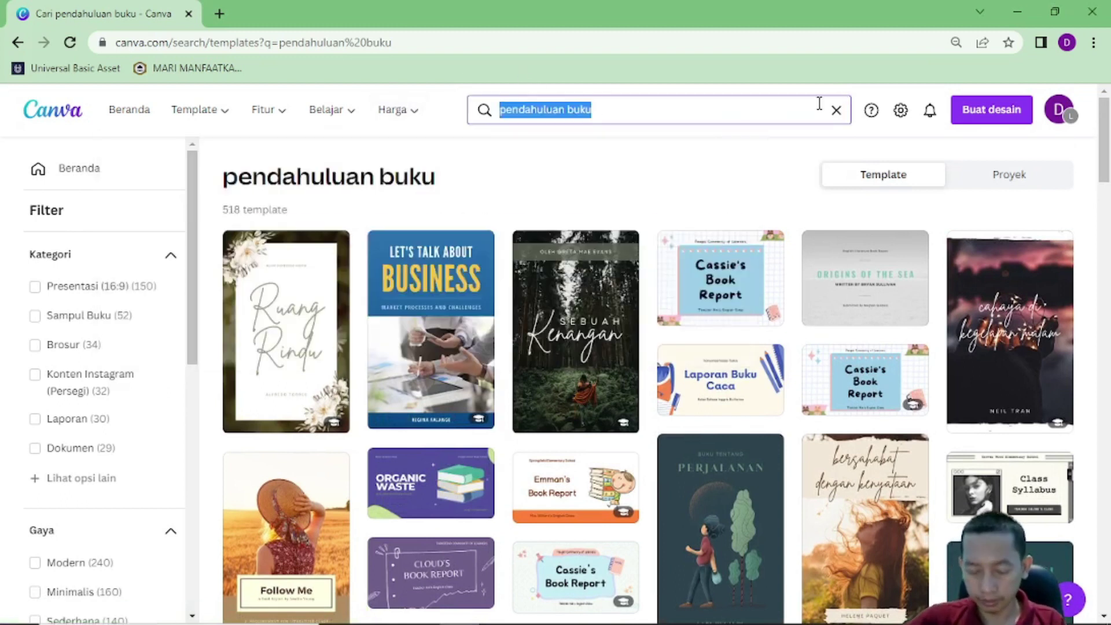
pyautogui.write('lembar kerja mah')
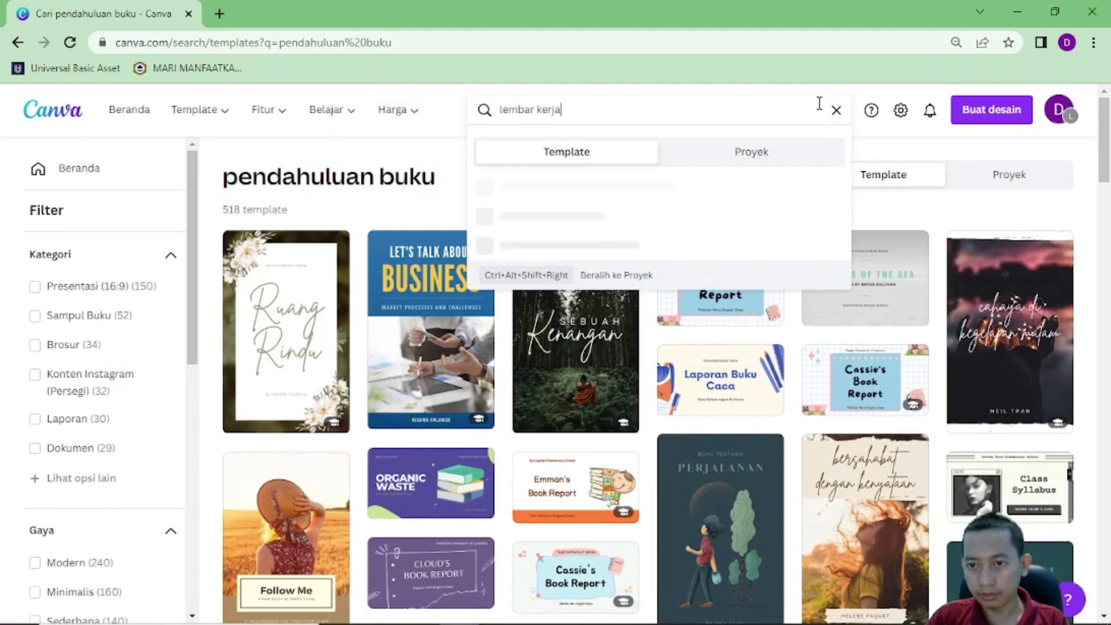
pyautogui.press('BackSpace')
pyautogui.press('BackSpace')
pyautogui.press('BackSpace')
pyautogui.press('BackSpace')
pyautogui.press('BackSpace')
pyautogui.write('sisw')
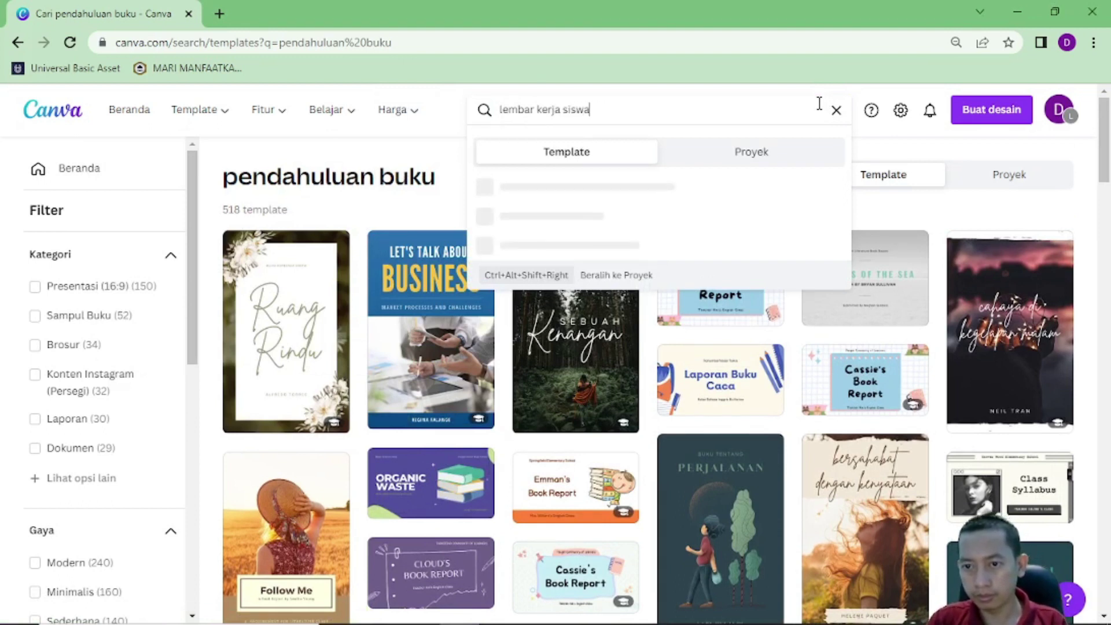
pyautogui.write('a')
pyautogui.press('Return')
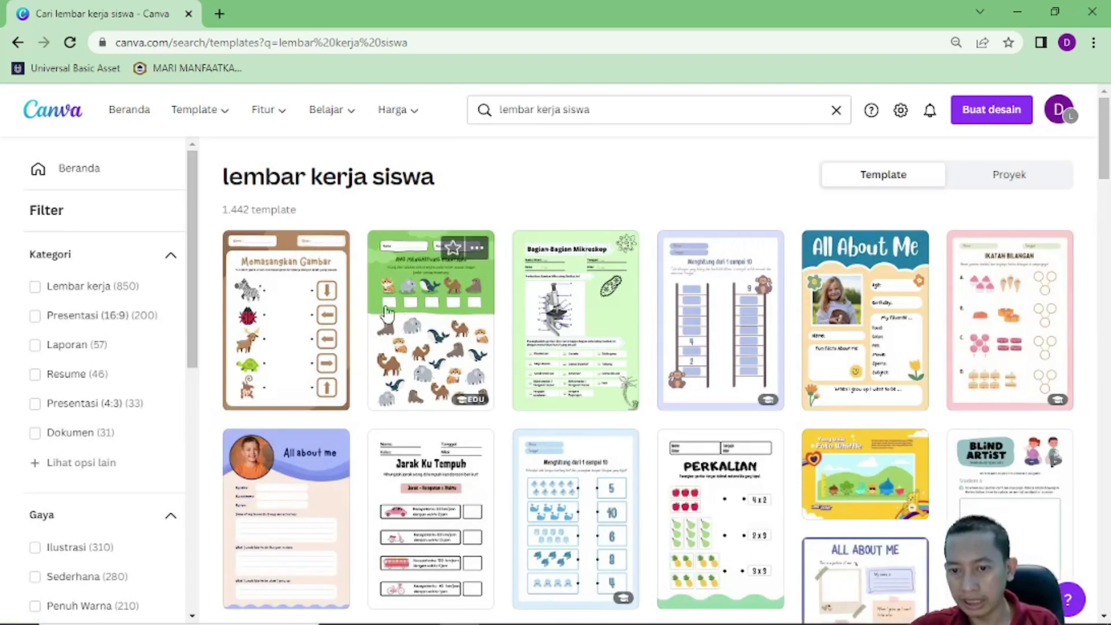
# - Open the light blue "Menghitung dari 1 sampai 10" worksheet template with sea animals and download it as a PNG
pyautogui.scroll(-3, 405, 324)
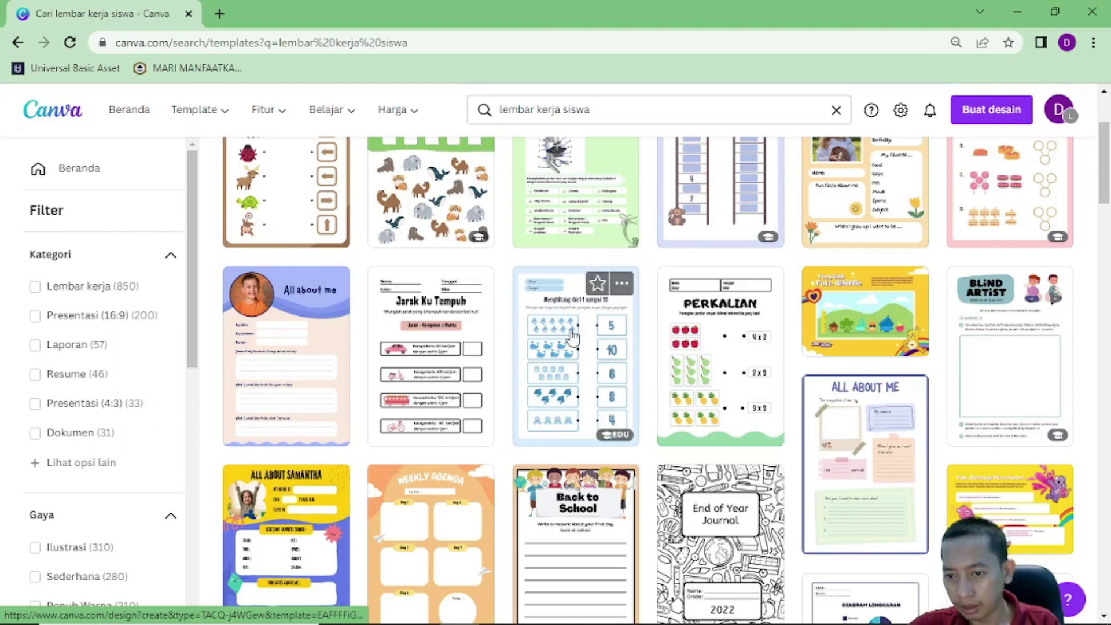
pyautogui.click(582, 361)
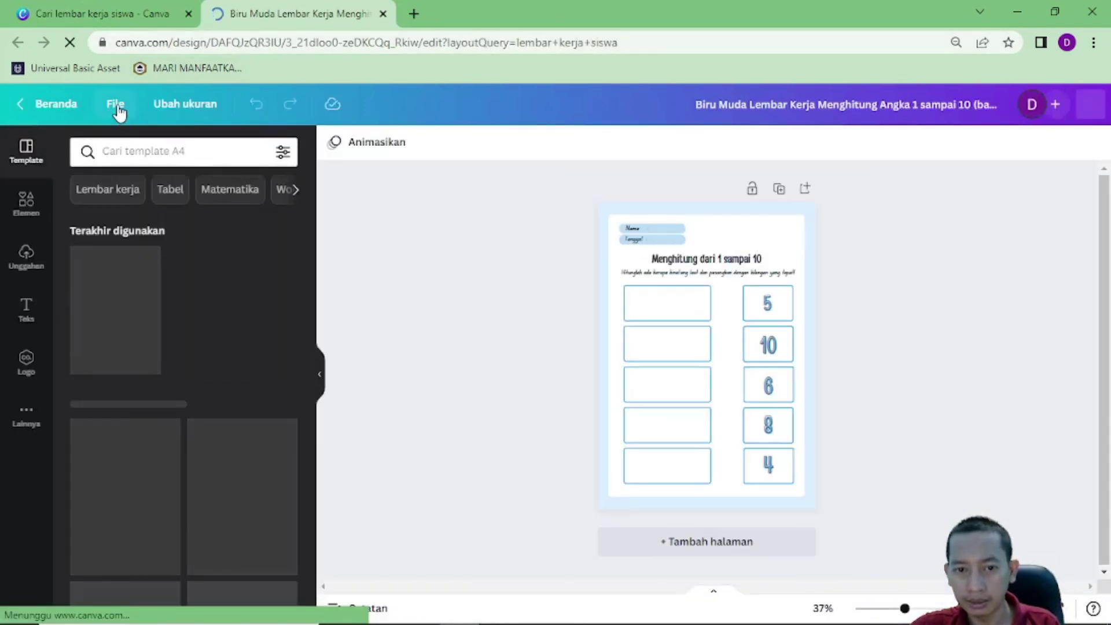
pyautogui.click(118, 107)
pyautogui.scroll(-2, 144, 342)
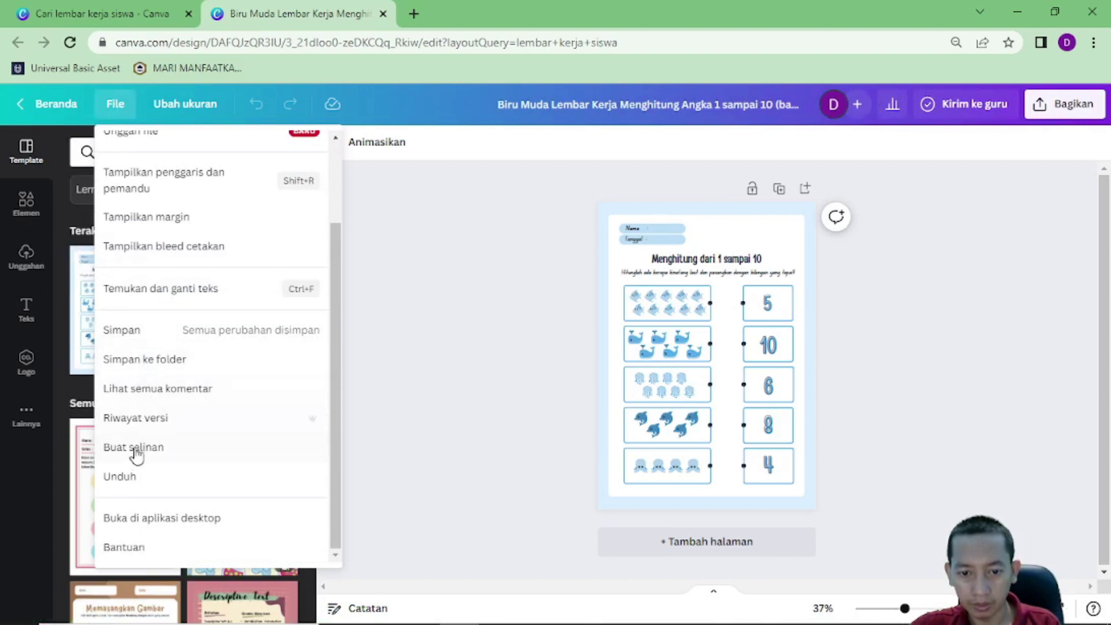
pyautogui.click(136, 476)
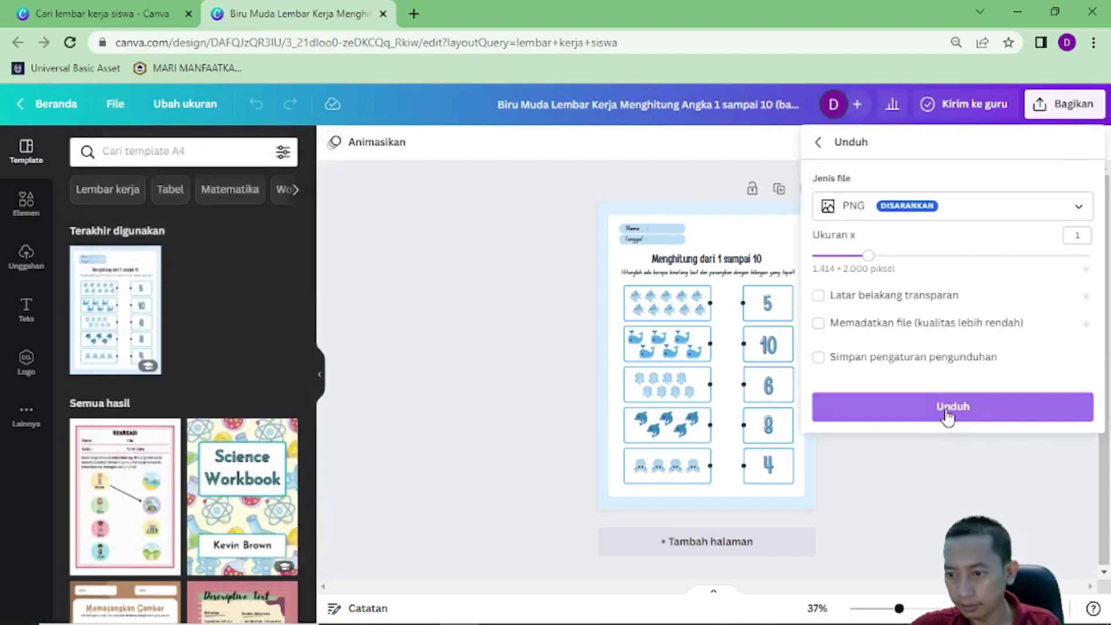
pyautogui.click(946, 410)
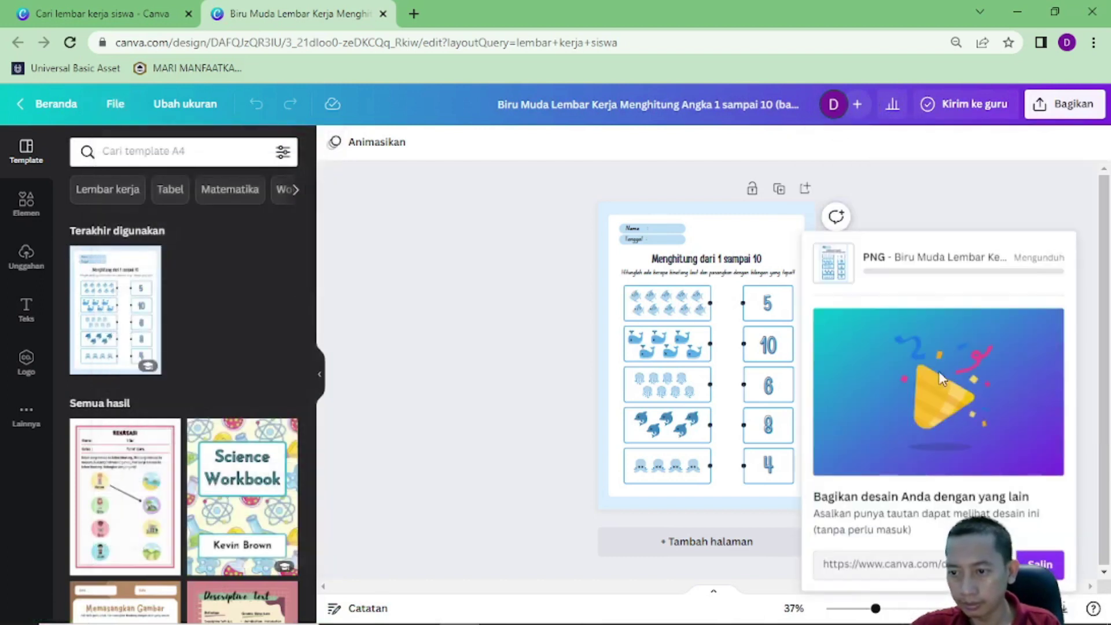
# - Search Google for "gambar berhitung hewan" in a new browser tab and view the image results
pyautogui.click(414, 13)
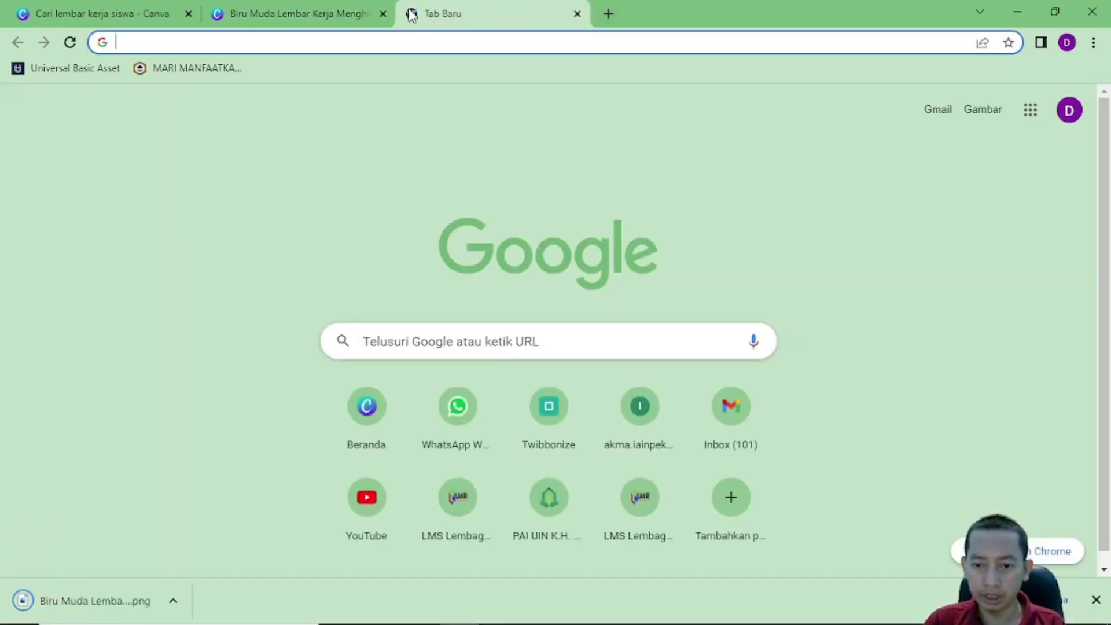
pyautogui.write('gambar berh')
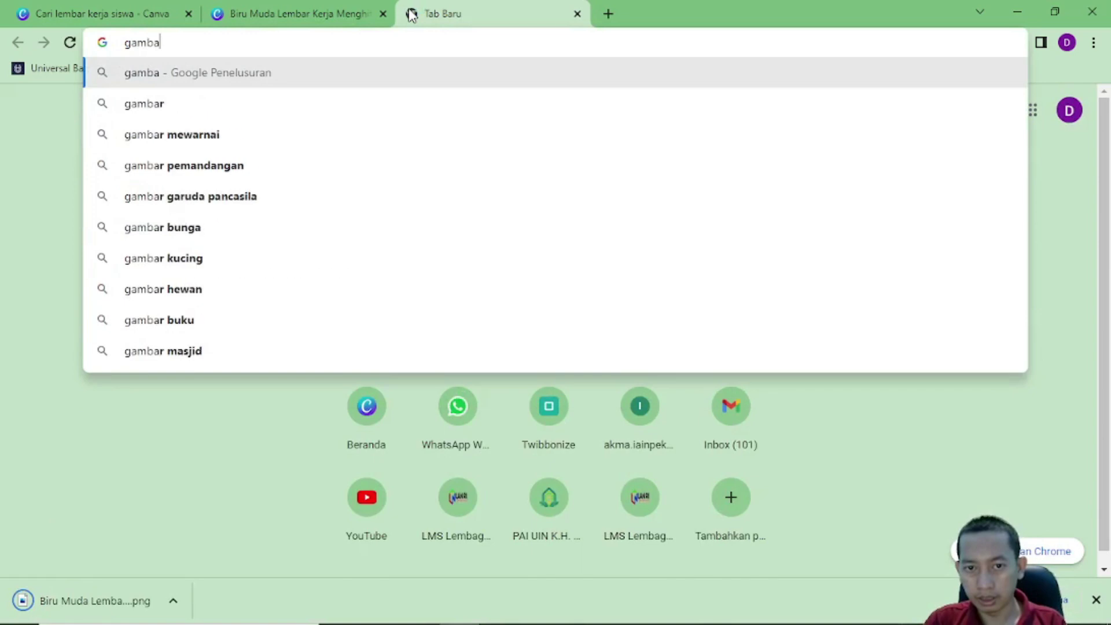
pyautogui.write('ng hewan')
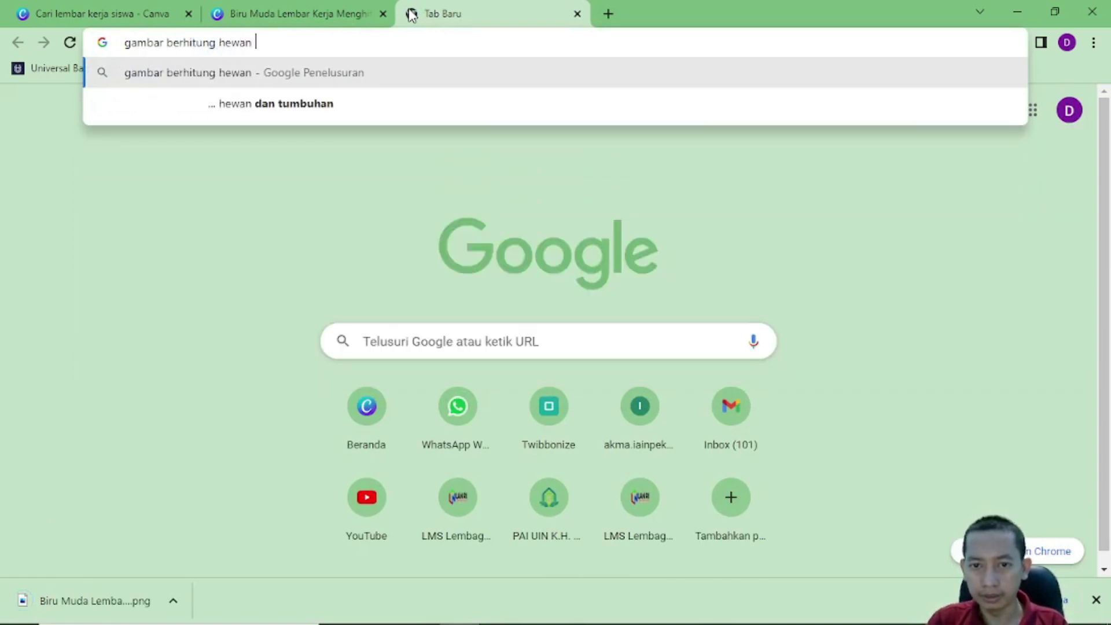
pyautogui.press('Return')
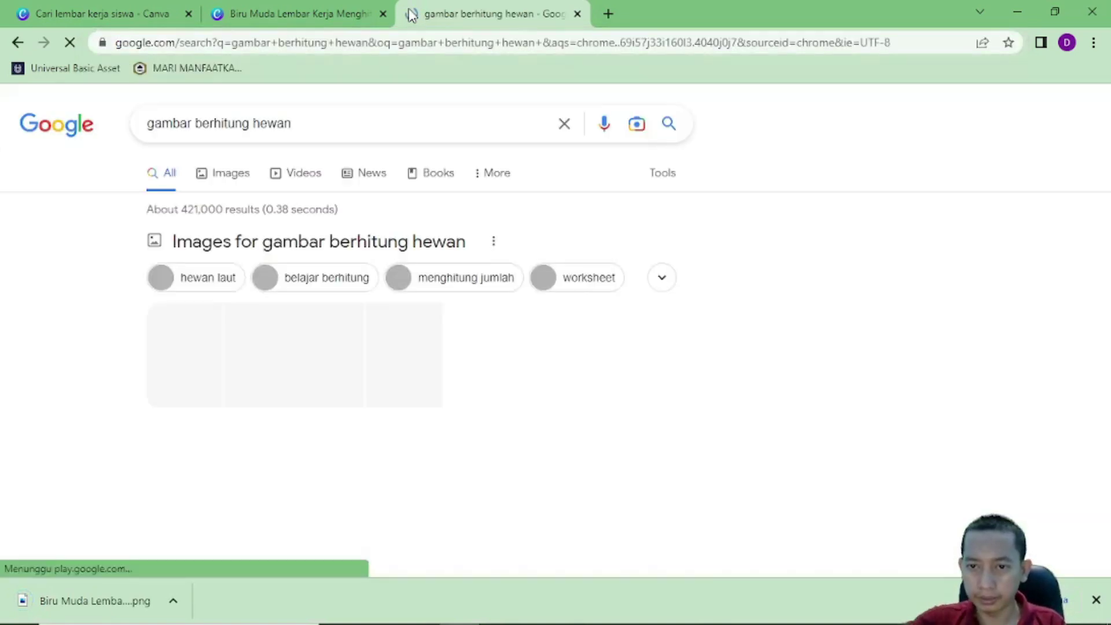
pyautogui.scroll(-2, 428, 254)
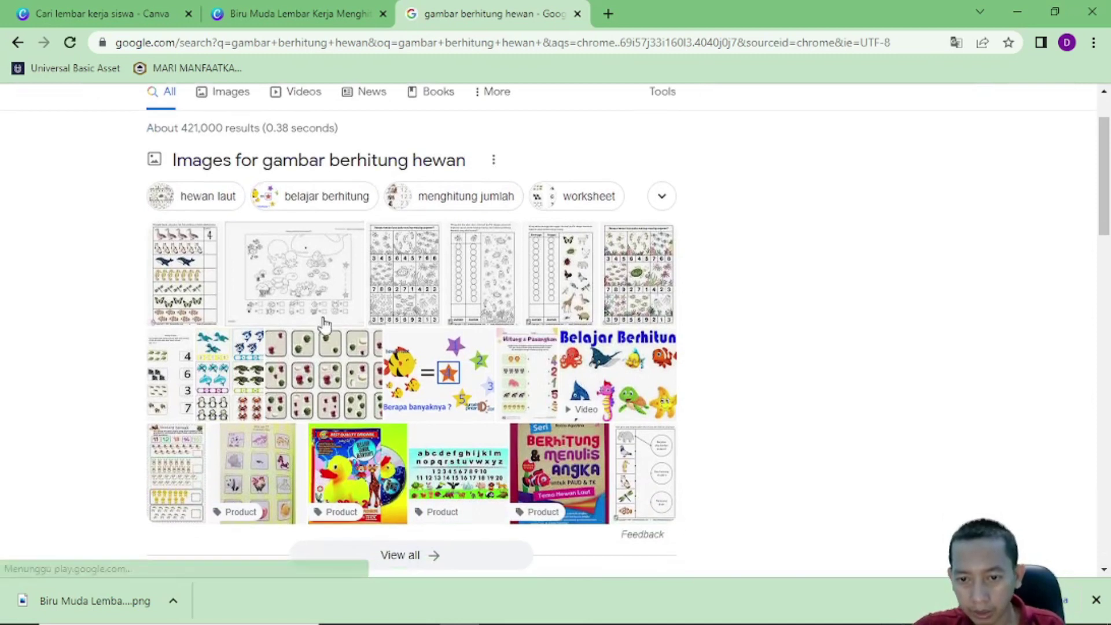
pyautogui.moveTo(503, 621)
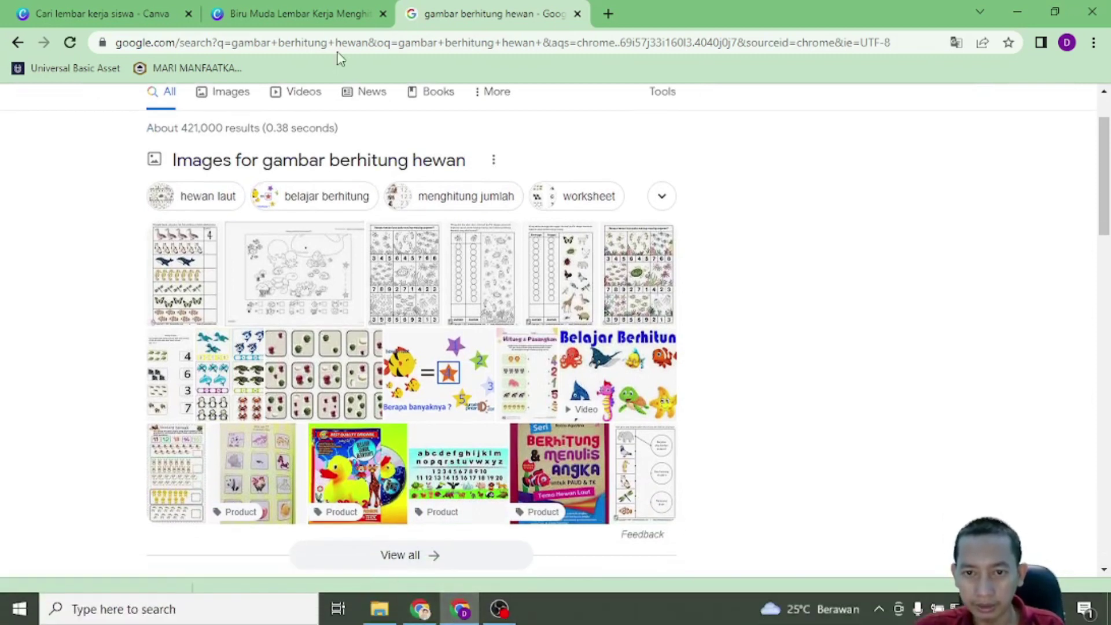
# - Switch to File Explorer, find the downloaded blue counting worksheet PNG in Downloads, and place it on the second slide of the Google Slides presentation
pyautogui.click(316, 16)
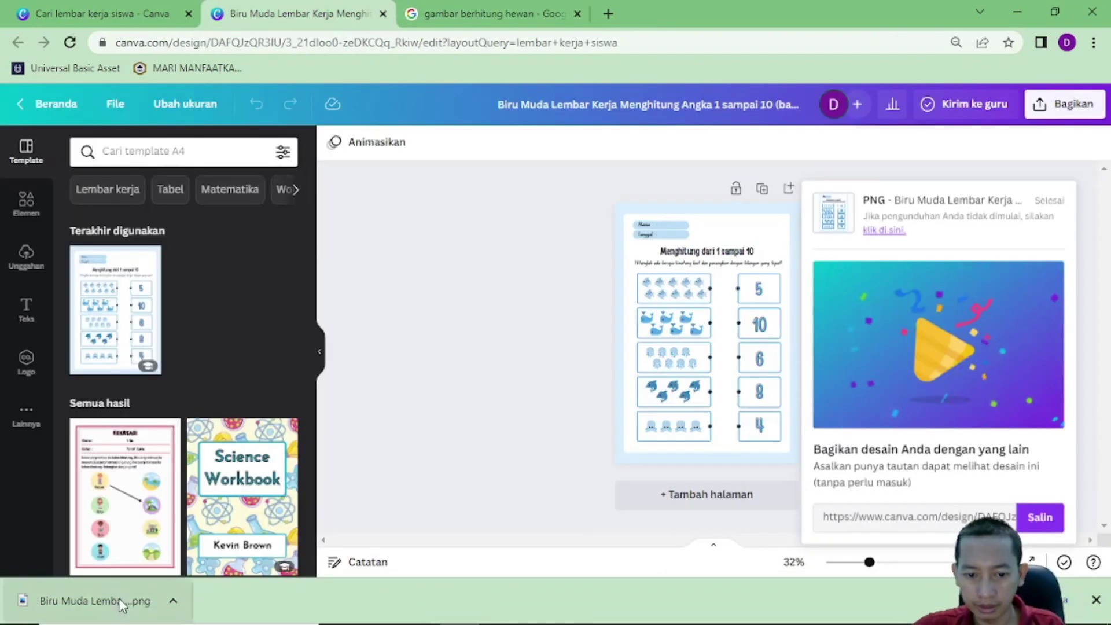
pyautogui.moveTo(347, 622)
pyautogui.click(420, 612)
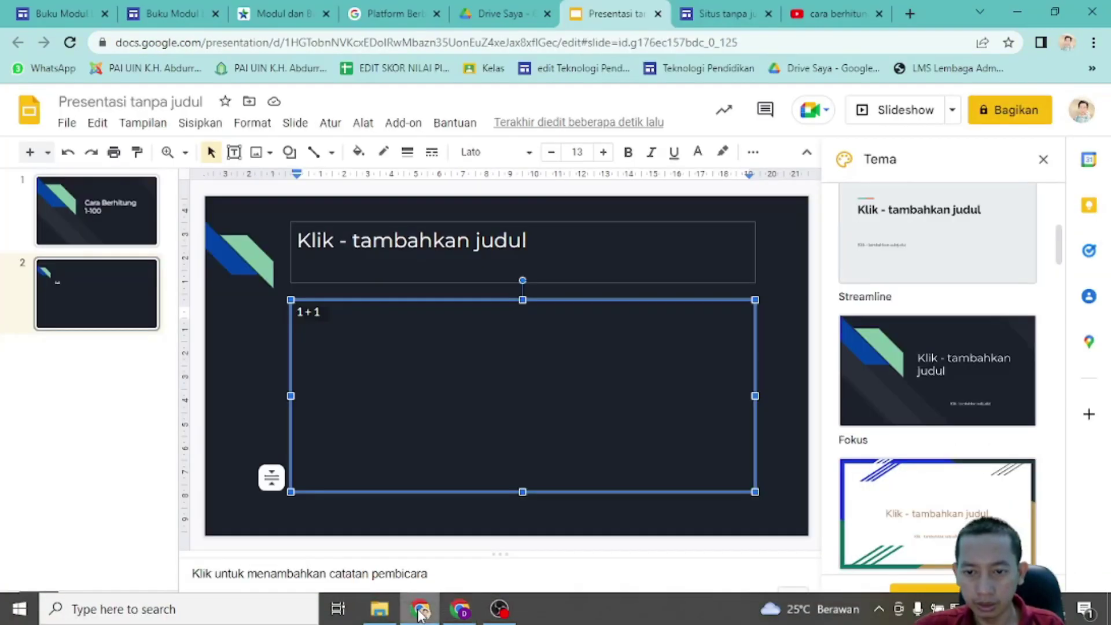
pyautogui.click(379, 609)
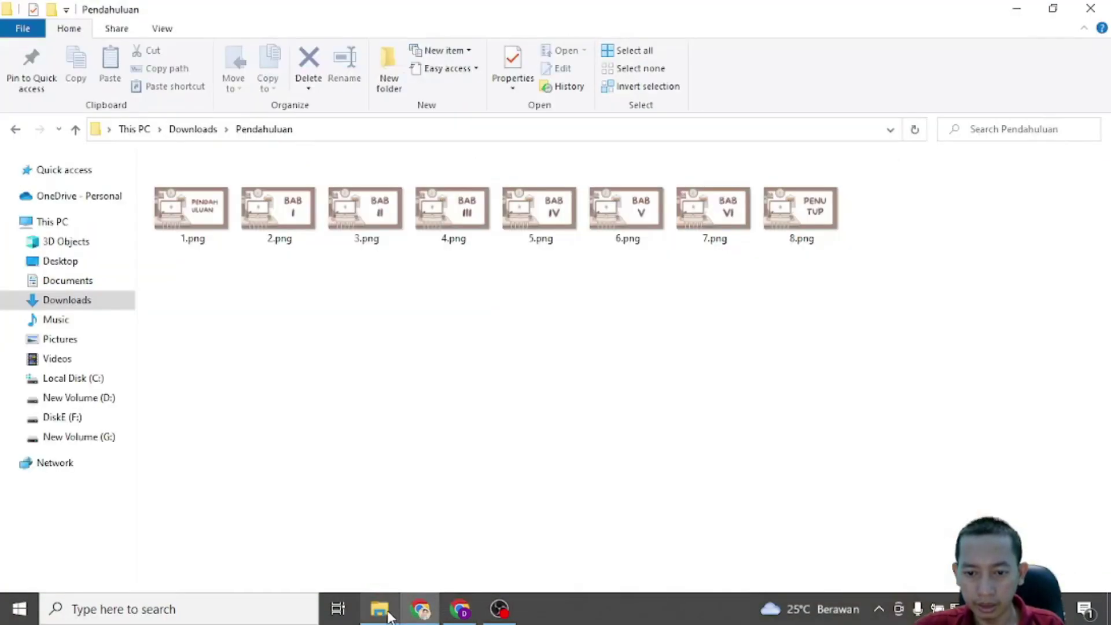
pyautogui.click(67, 301)
pyautogui.scroll(20, 266, 266)
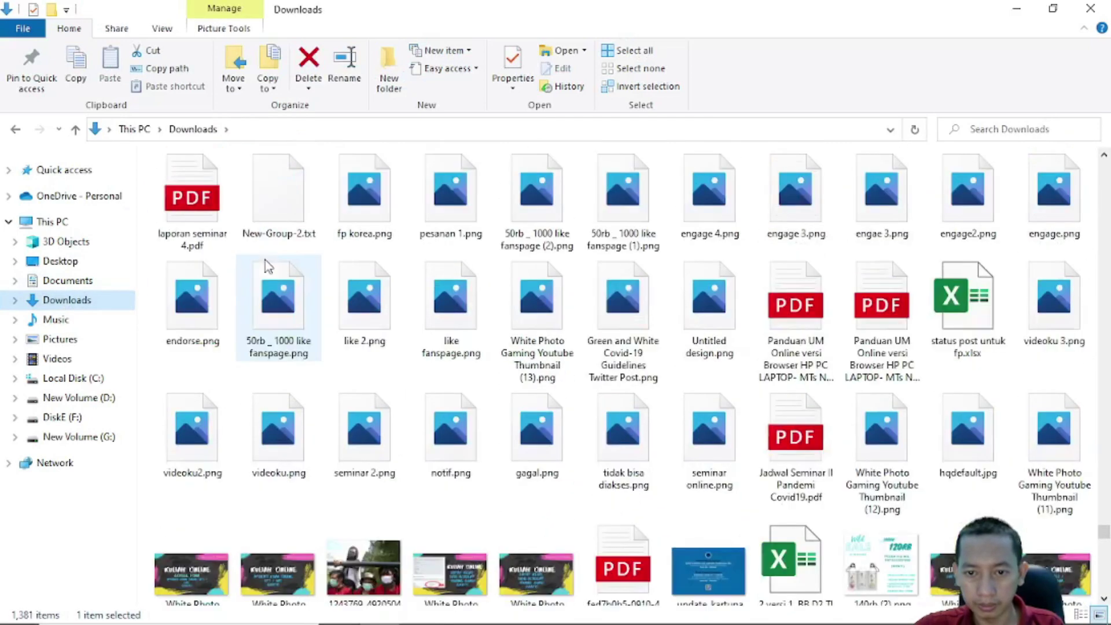
pyautogui.scroll(20, 267, 266)
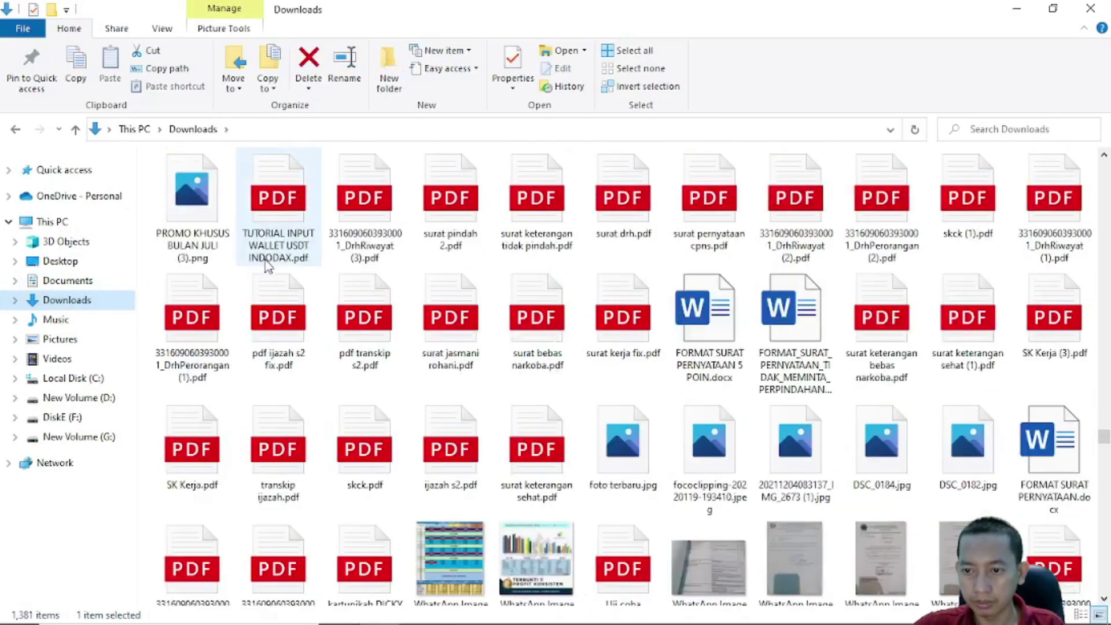
pyautogui.scroll(20, 1088, 365)
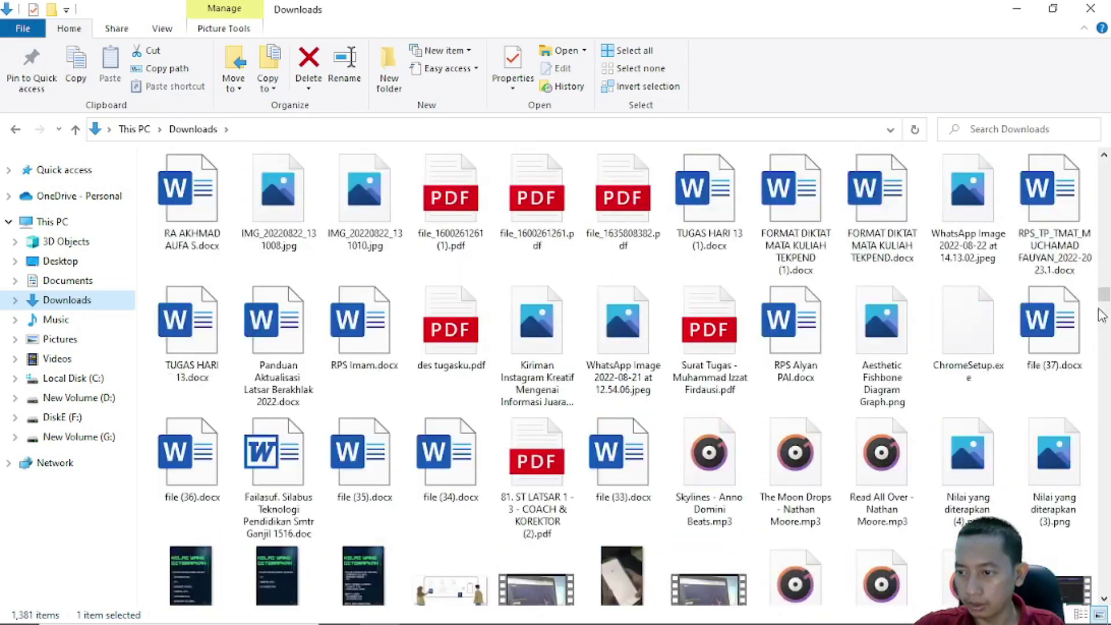
pyautogui.moveTo(1101, 315); pyautogui.dragTo(1105, 155)
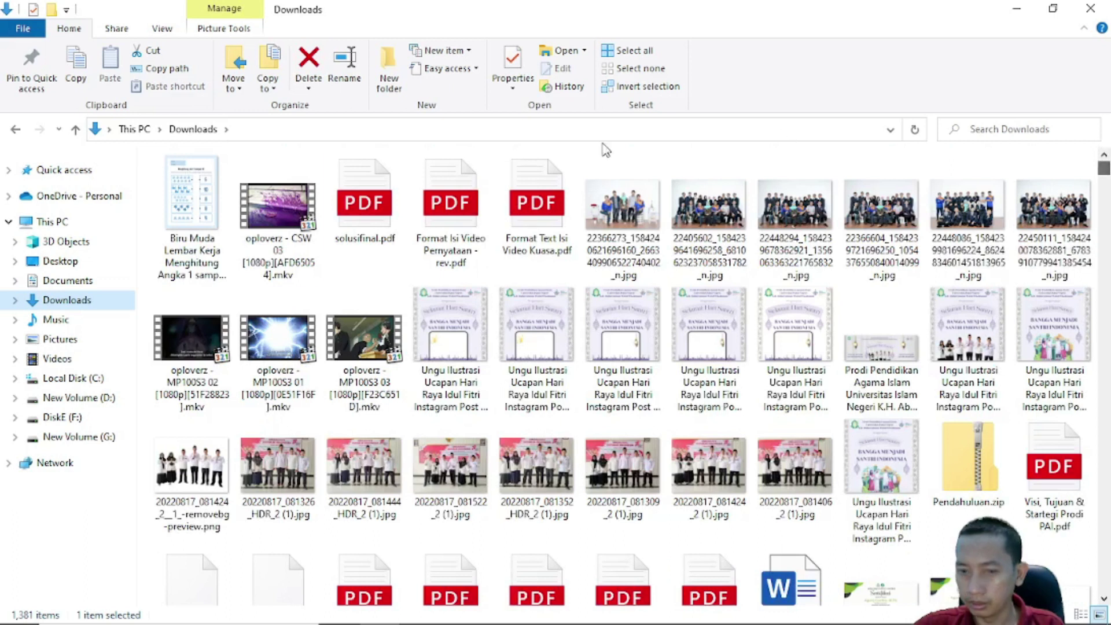
pyautogui.click(192, 203)
pyautogui.moveTo(193, 202); pyautogui.dragTo(554, 391)
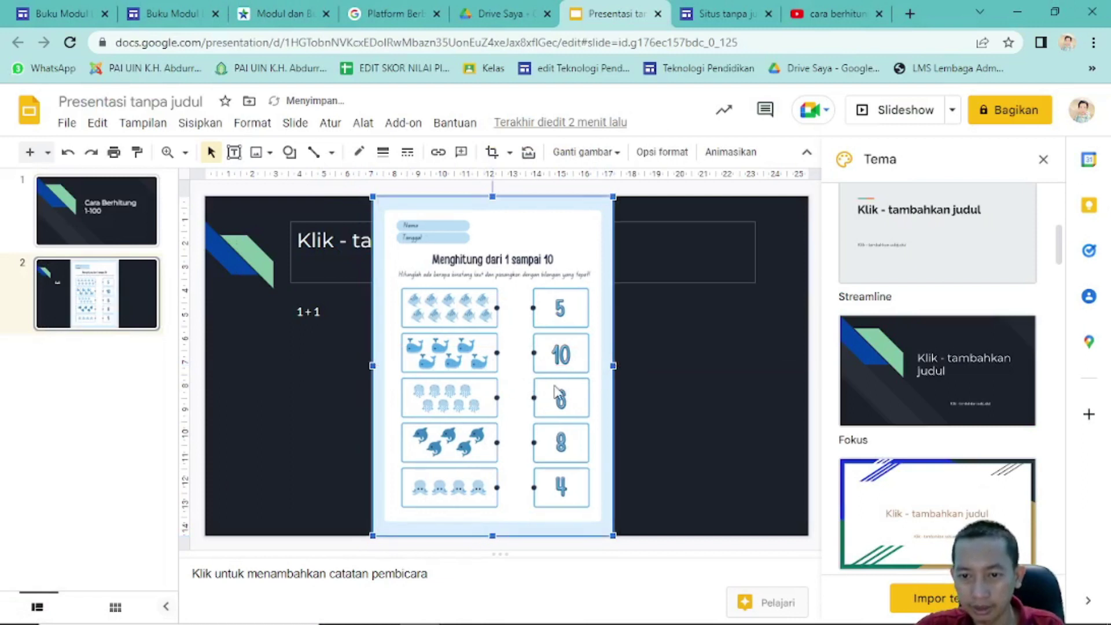
pyautogui.click(683, 407)
# - Rename the presentation "Cara Berhitung 1-100"
pyautogui.click(223, 343)
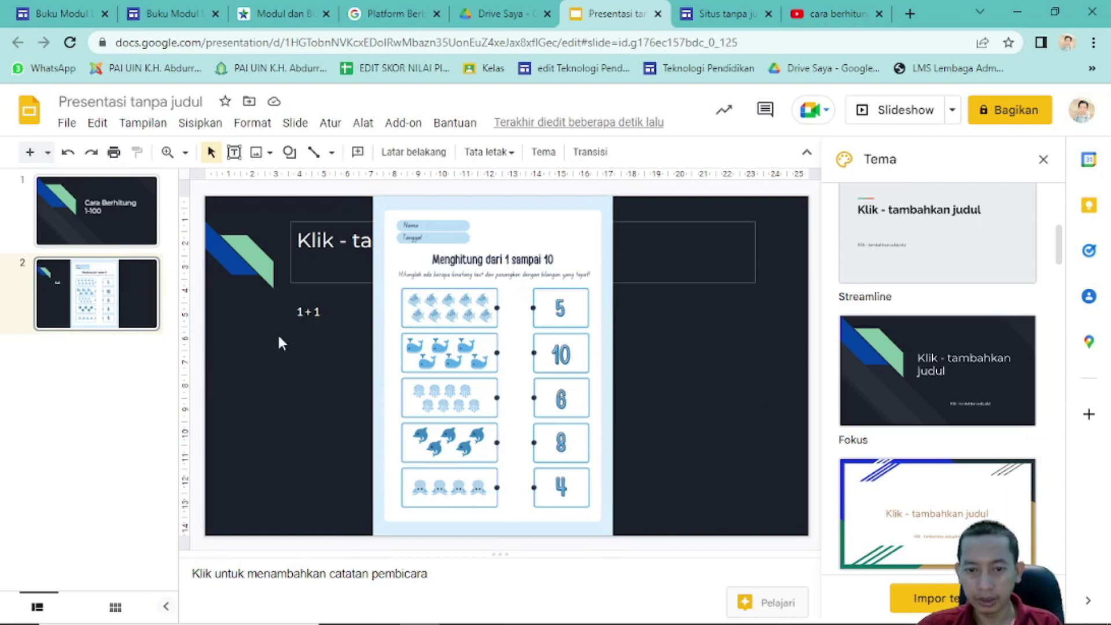
pyautogui.click(187, 103)
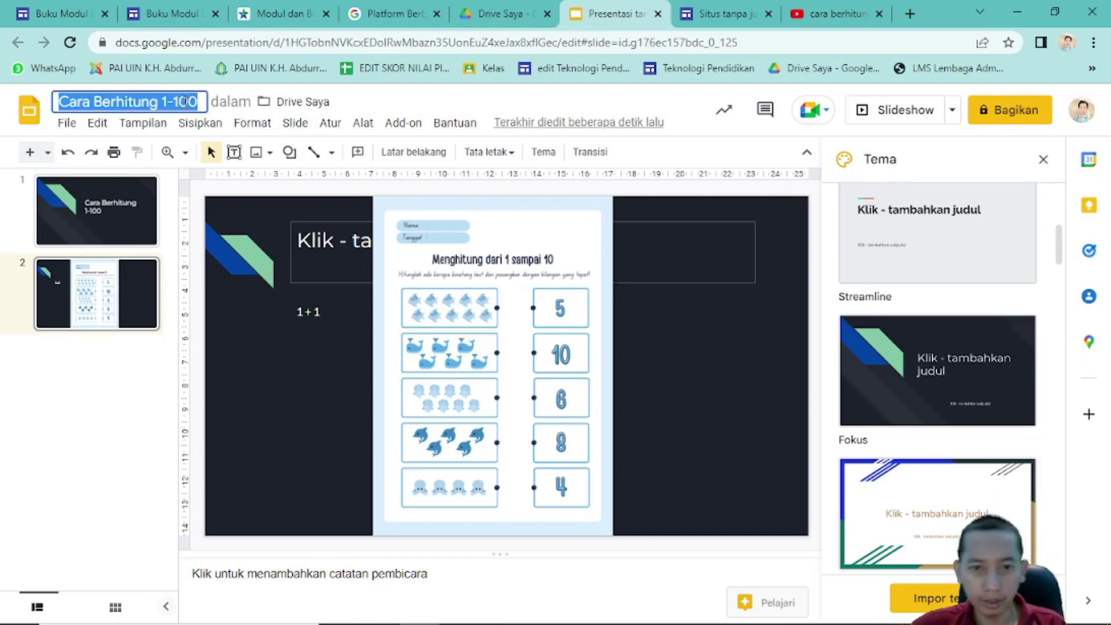
pyautogui.click(120, 453)
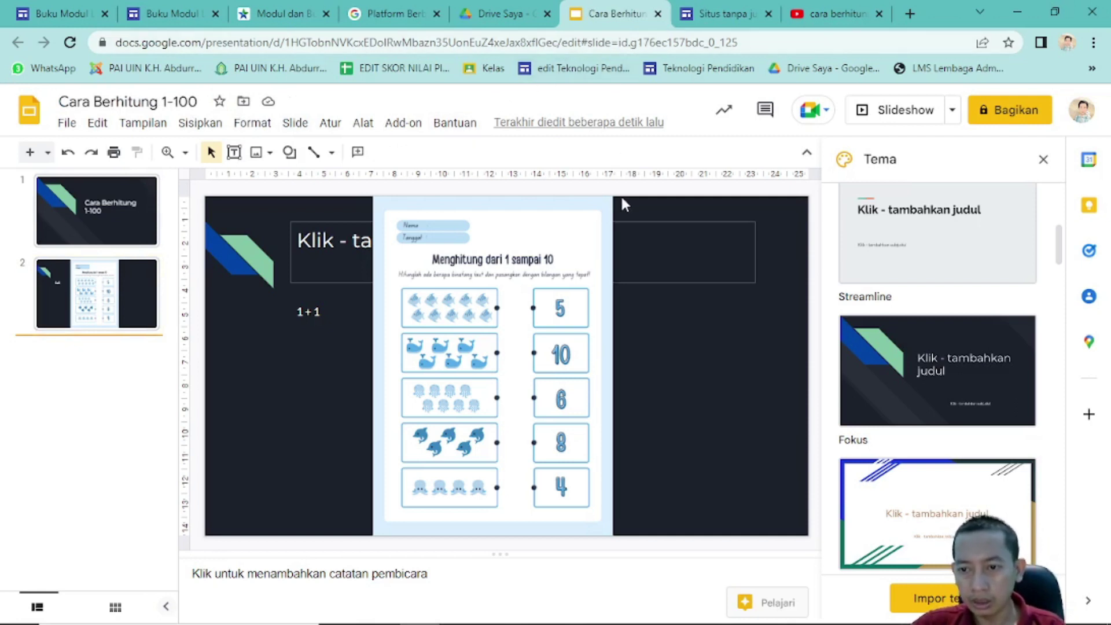
# - Switch to the Google Sites editor and rename the untitled site "Cara Berhitung Mudah"
pyautogui.click(734, 12)
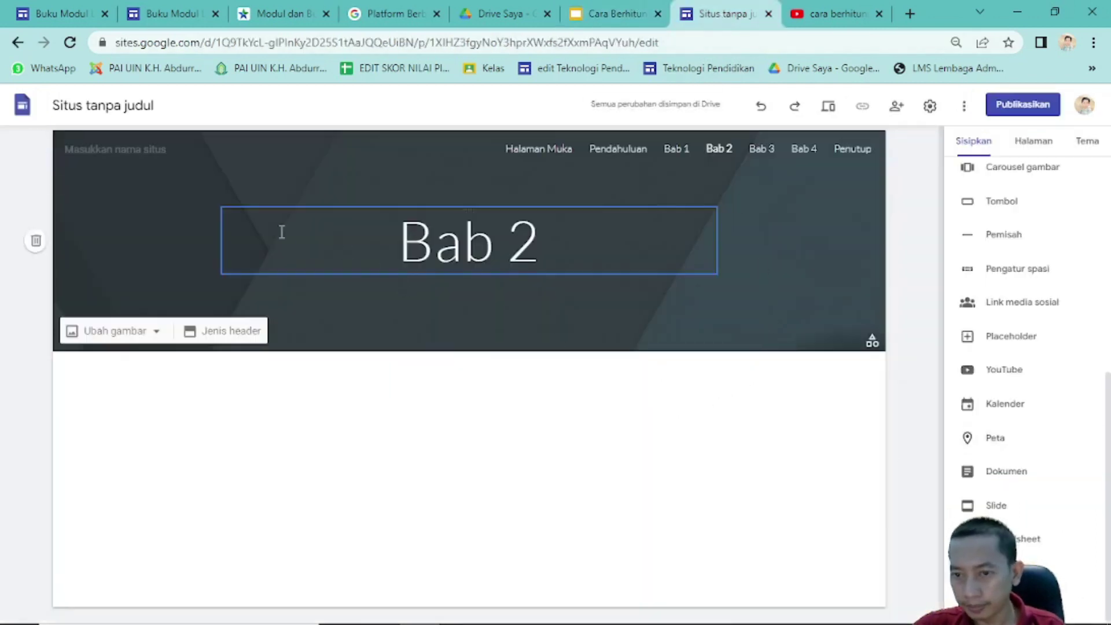
pyautogui.click(132, 114)
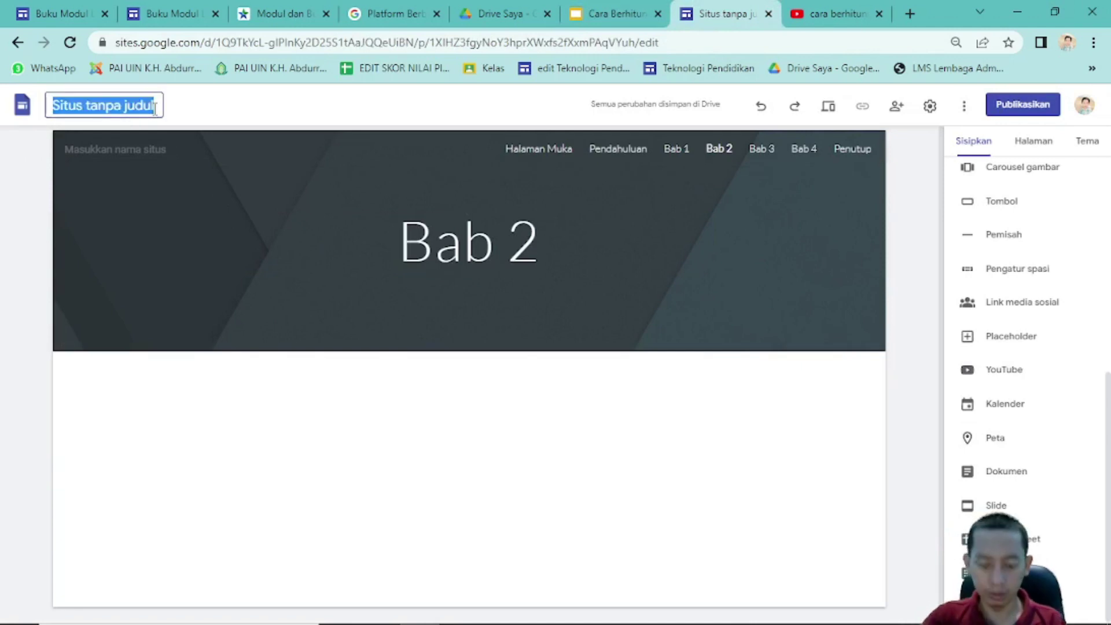
pyautogui.write('Cara Be')
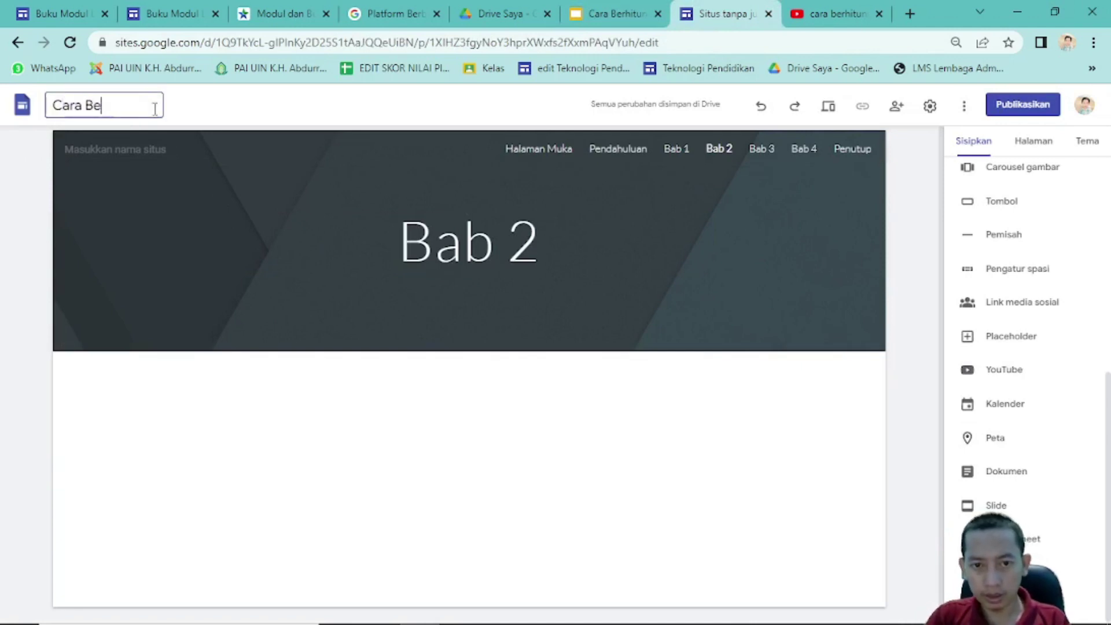
pyautogui.write('rhitung Mudah')
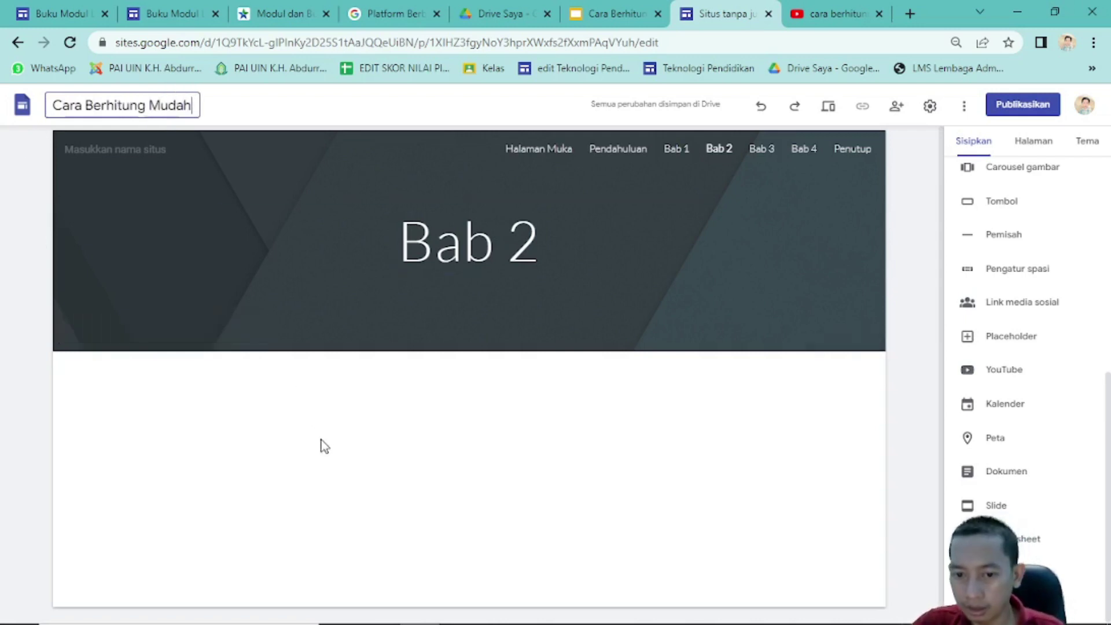
pyautogui.press('Return')
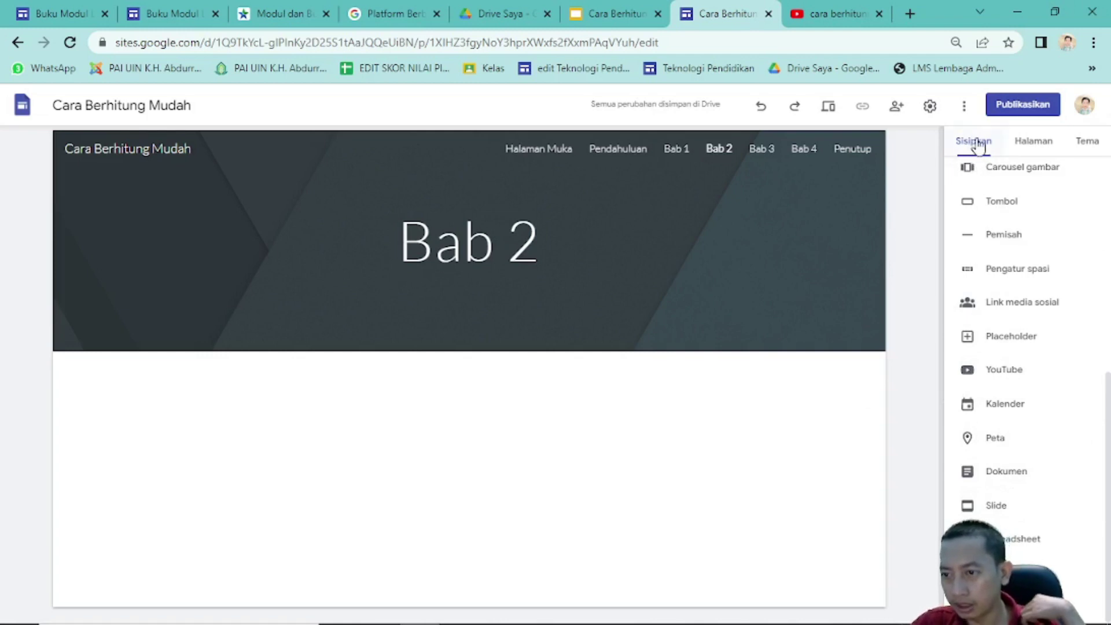
# - Insert the "Cara Berhitung 1-100" slides below the Bab 2 header and enlarge the embed to nearly the full page width
pyautogui.click(983, 505)
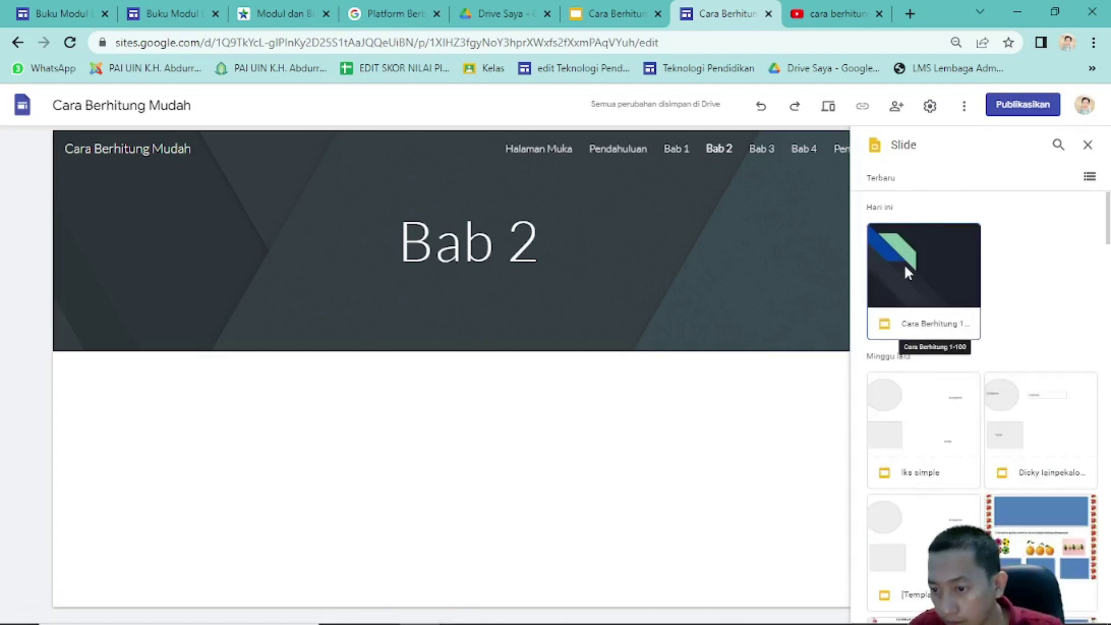
pyautogui.scroll(-1, 917, 355)
pyautogui.scroll(1, 930, 377)
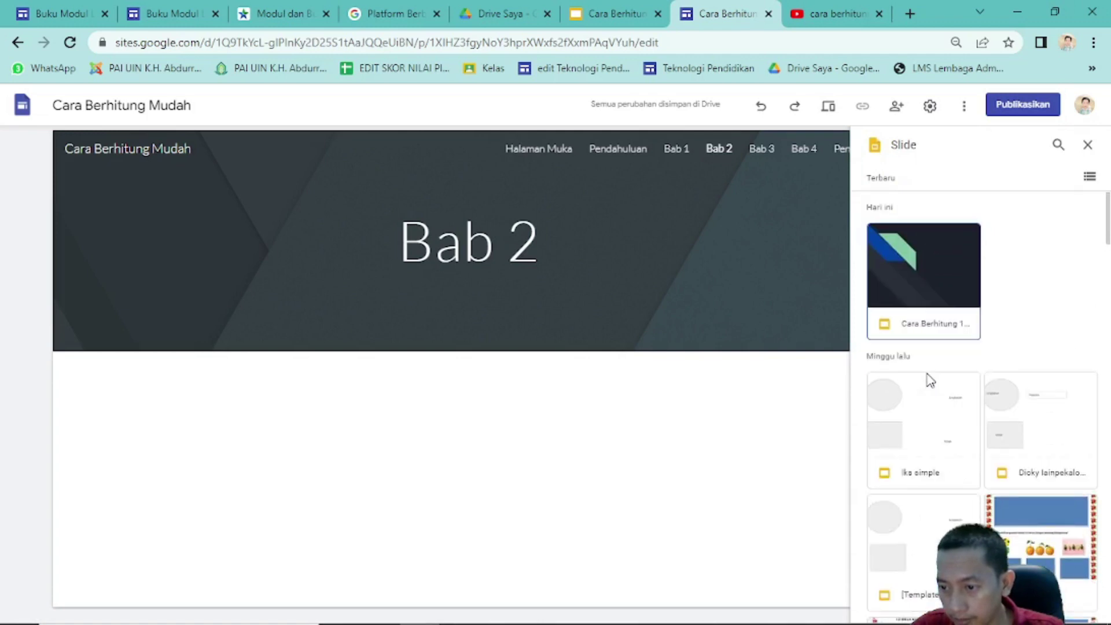
pyautogui.click(914, 271)
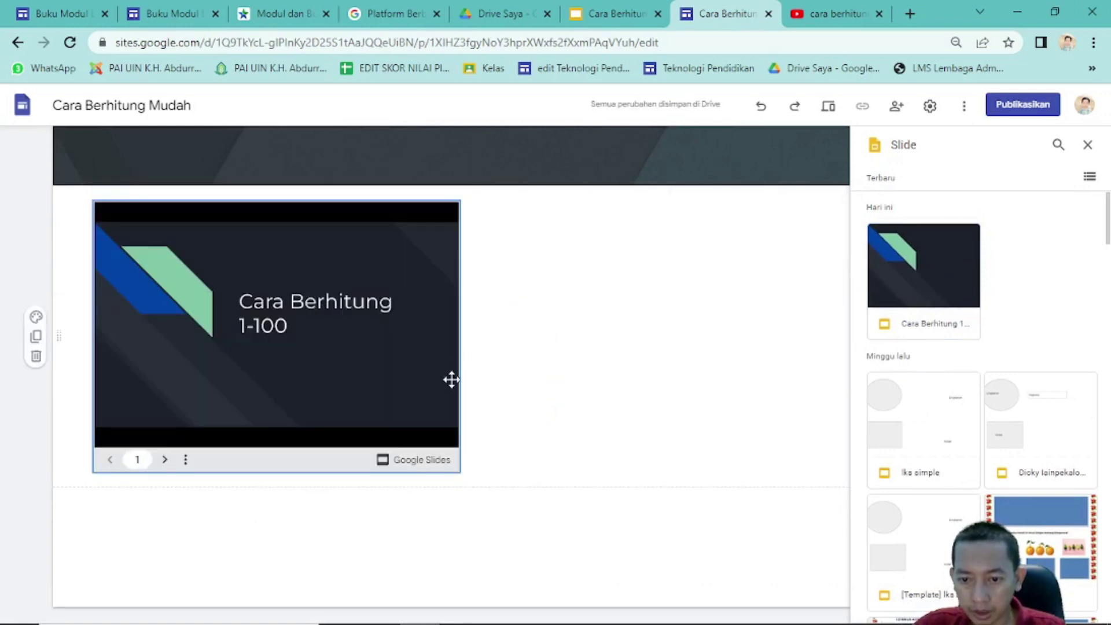
pyautogui.moveTo(457, 474); pyautogui.dragTo(781, 498)
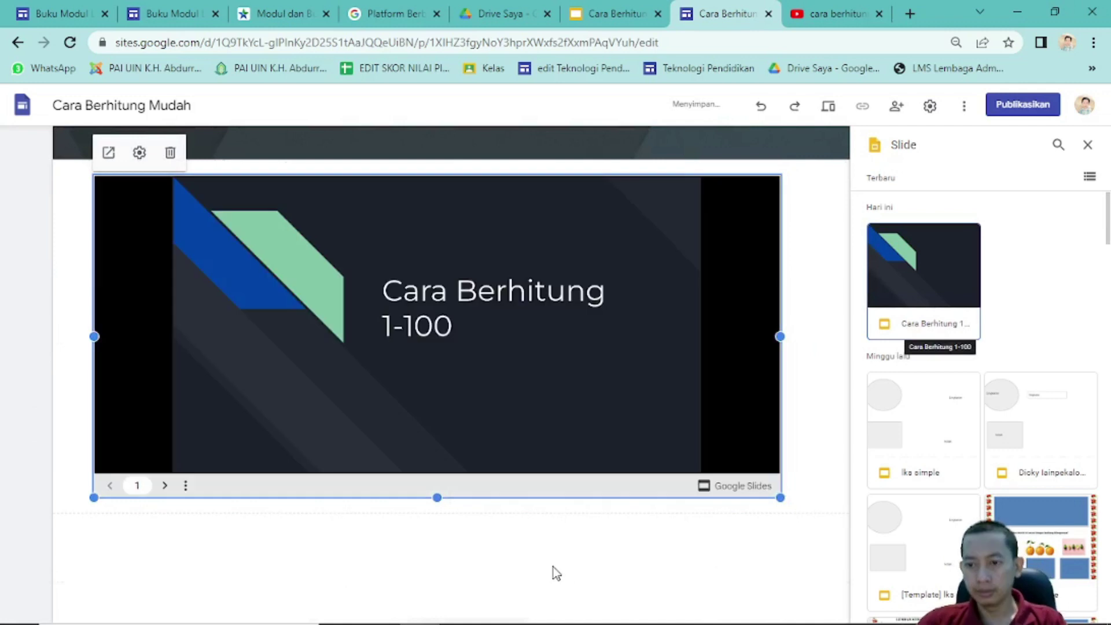
pyautogui.click(553, 566)
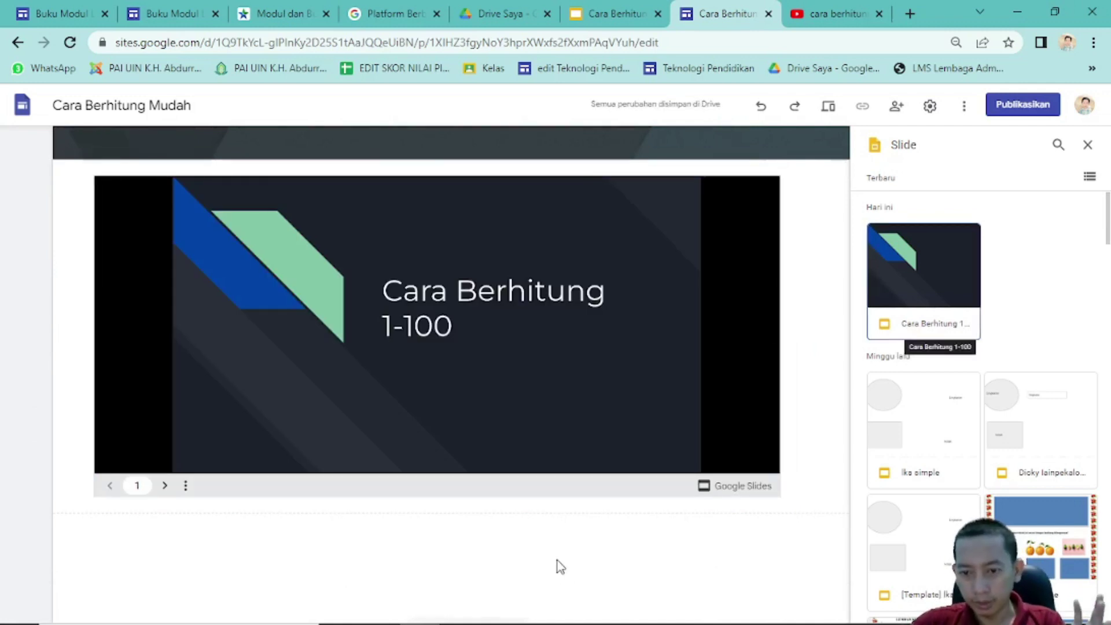
pyautogui.scroll(3, 556, 556)
pyautogui.scroll(-4, 550, 570)
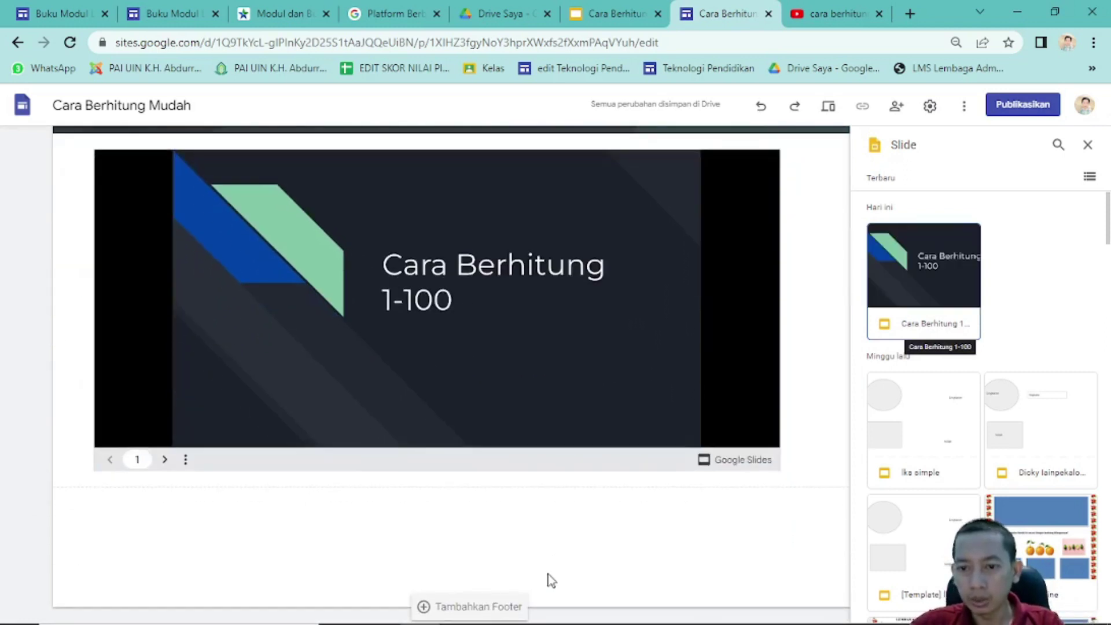
pyautogui.scroll(3, 547, 573)
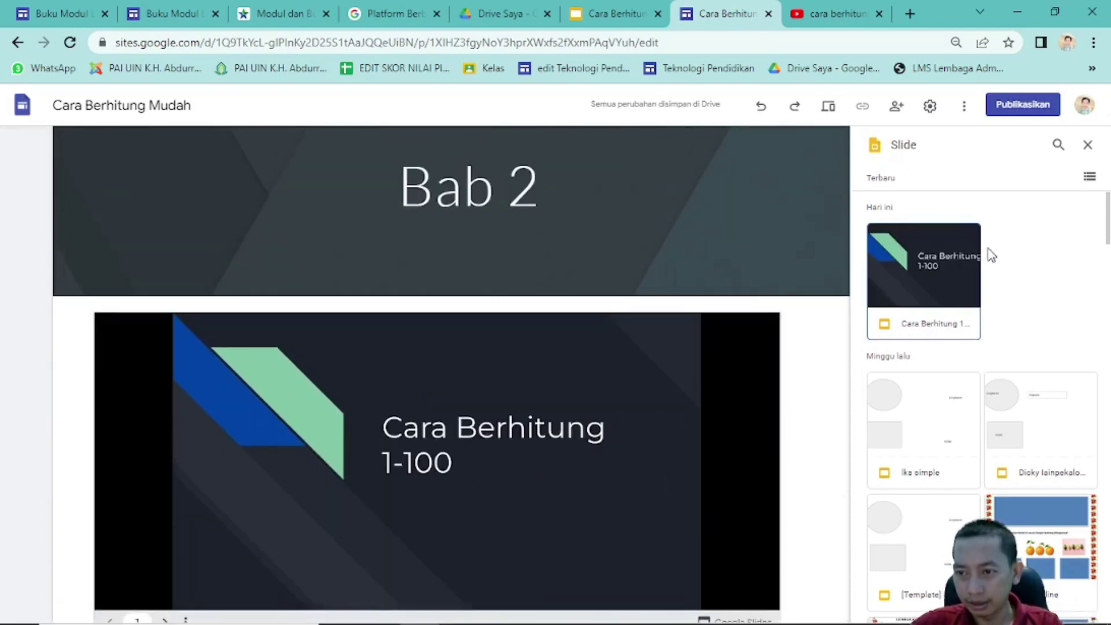
pyautogui.click(1088, 147)
pyautogui.scroll(-1, 864, 421)
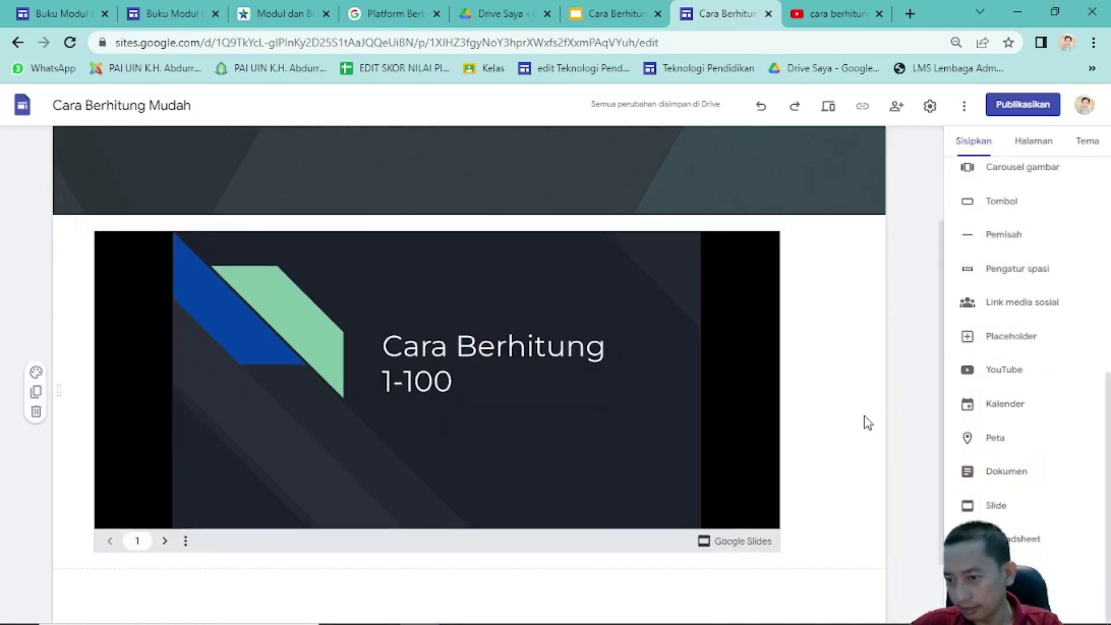
pyautogui.scroll(1, 868, 422)
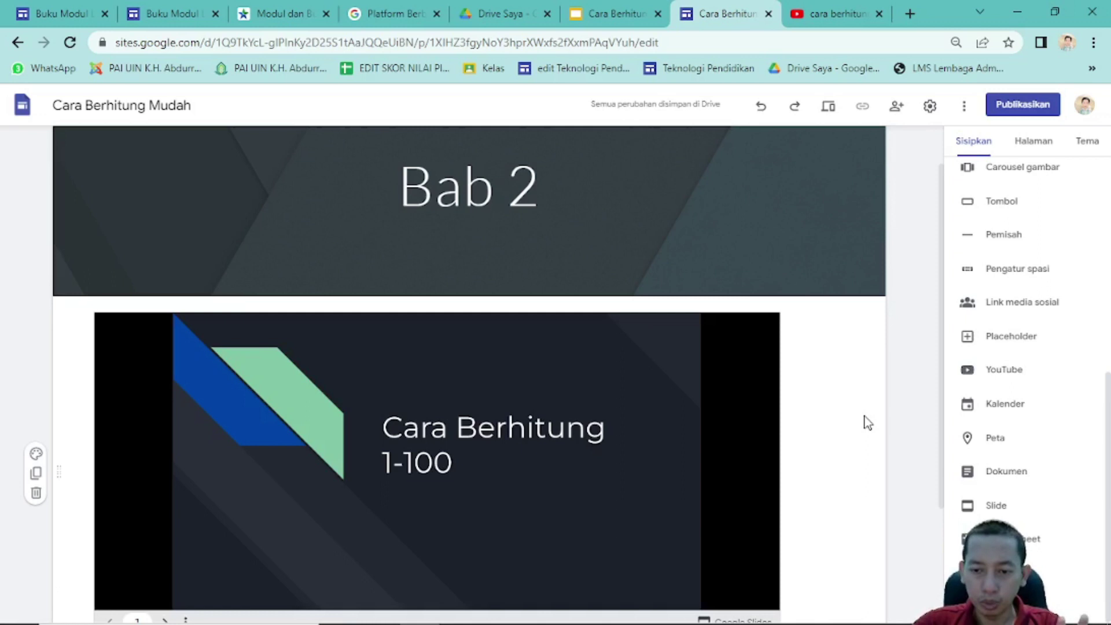
pyautogui.scroll(1, 867, 422)
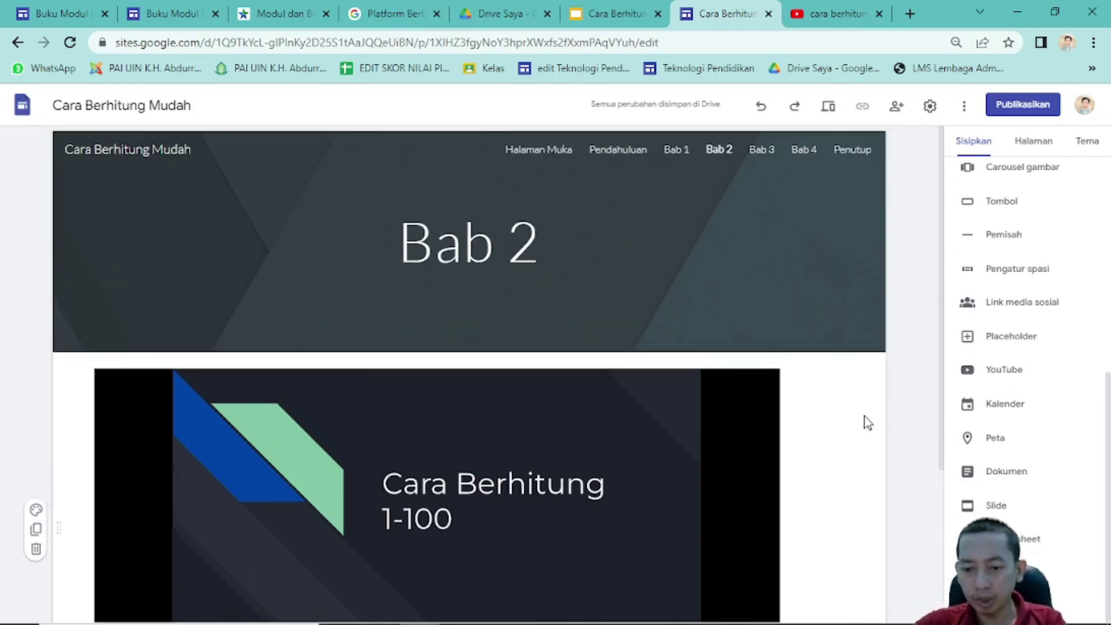
pyautogui.scroll(-3, 868, 423)
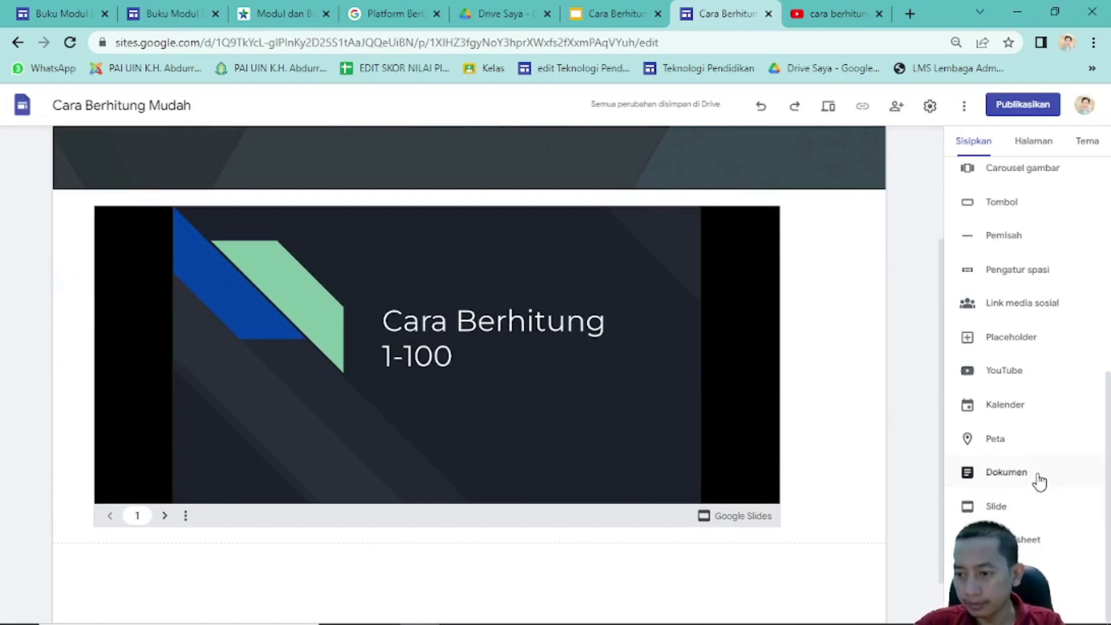
# - Open the Bab 3 page of the site for editing
pyautogui.scroll(6, 1040, 485)
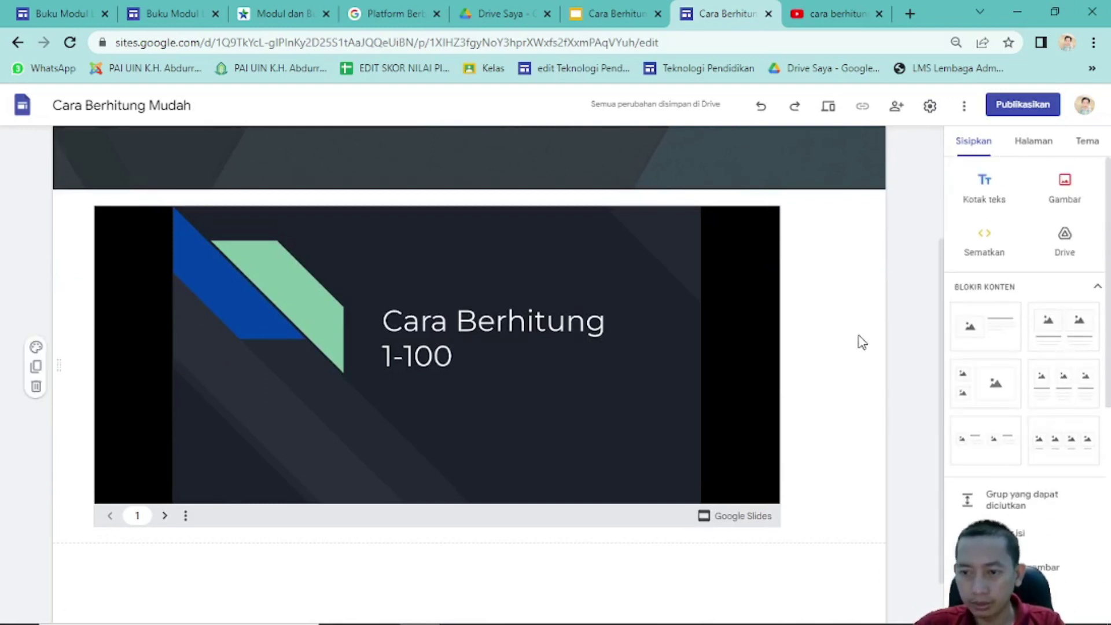
pyautogui.scroll(3, 858, 339)
pyautogui.click(1033, 141)
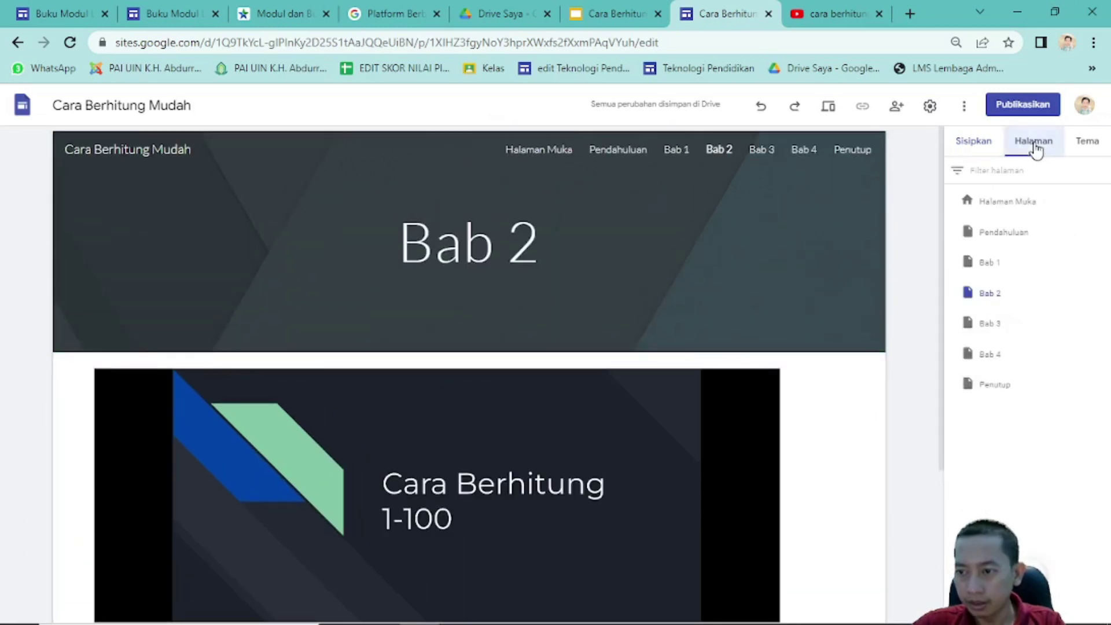
pyautogui.click(995, 321)
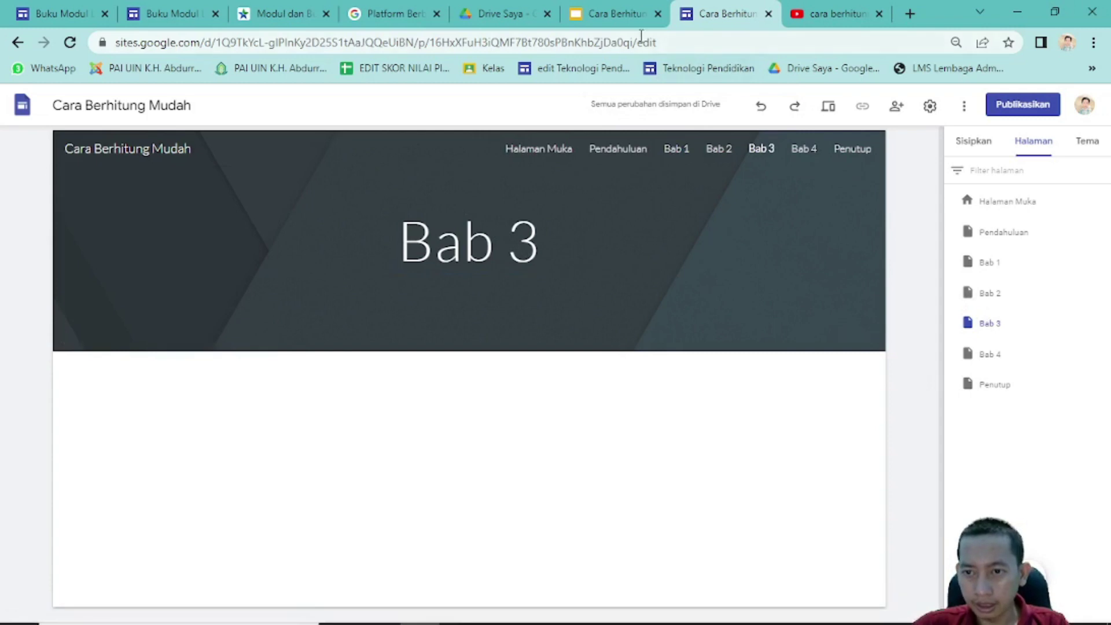
# - Switch to the Canva window, return to its home page and search the templates for "lembar kerja siswa"
pyautogui.click(461, 617)
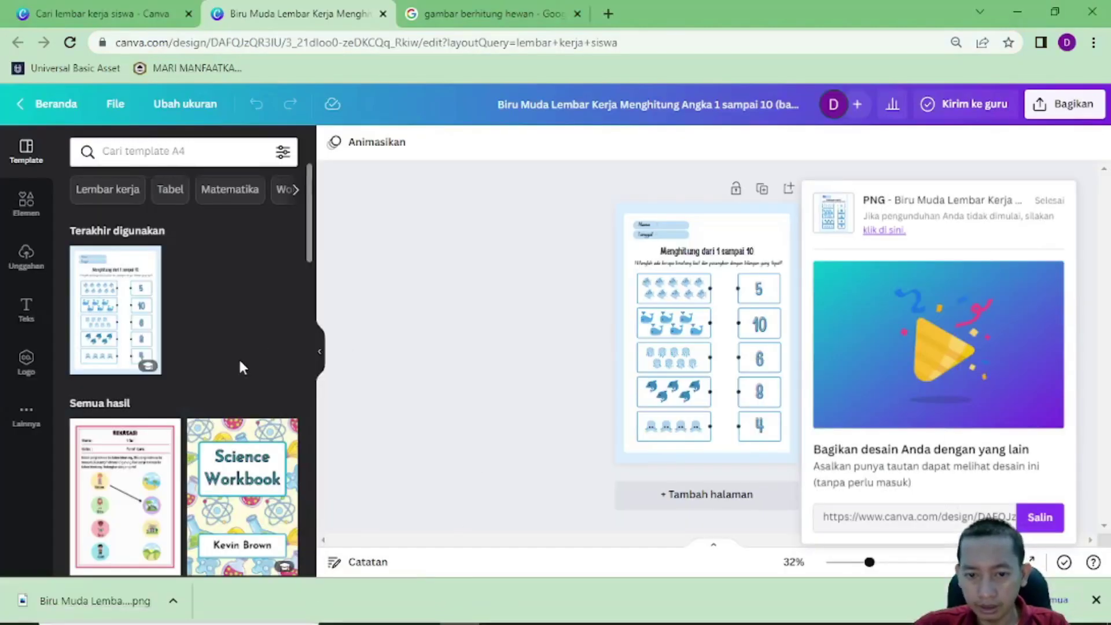
pyautogui.click(22, 109)
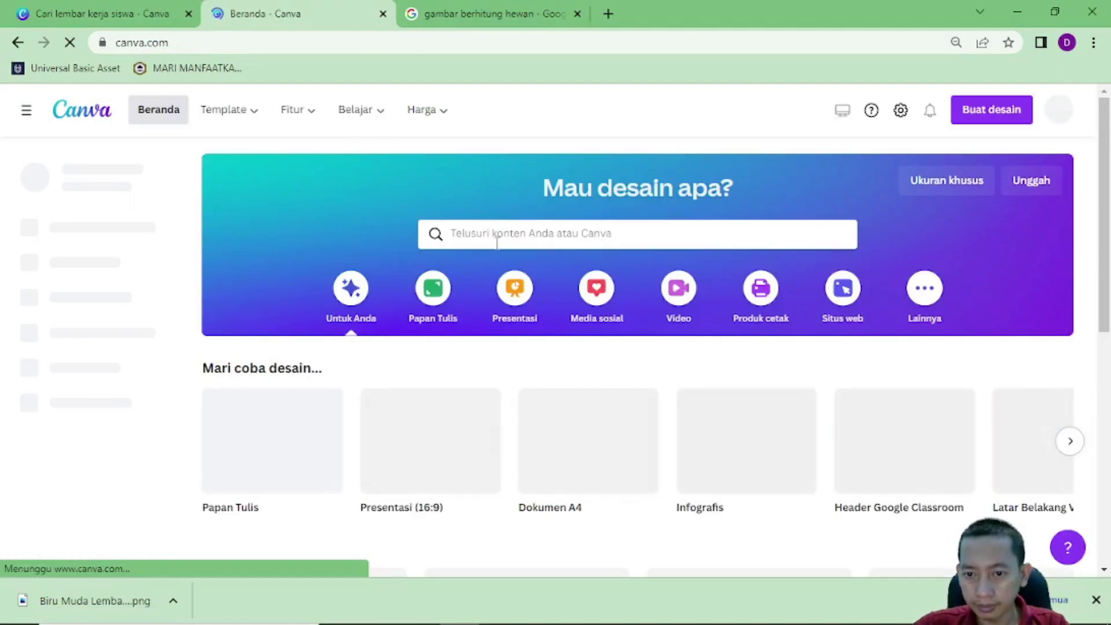
pyautogui.click(501, 231)
pyautogui.write('lemba')
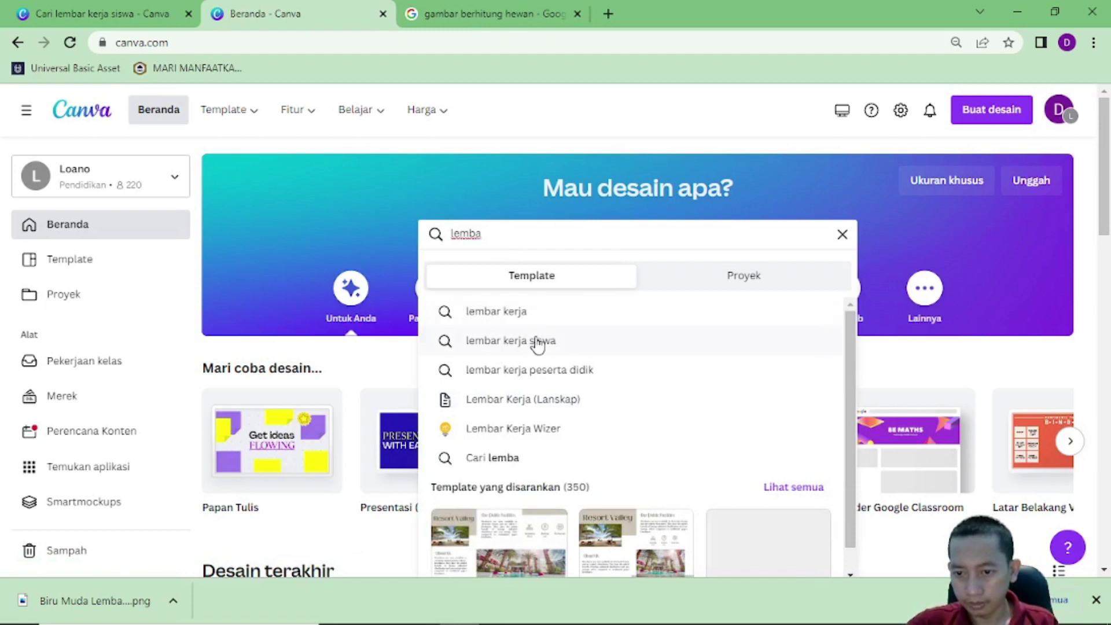
pyautogui.click(538, 343)
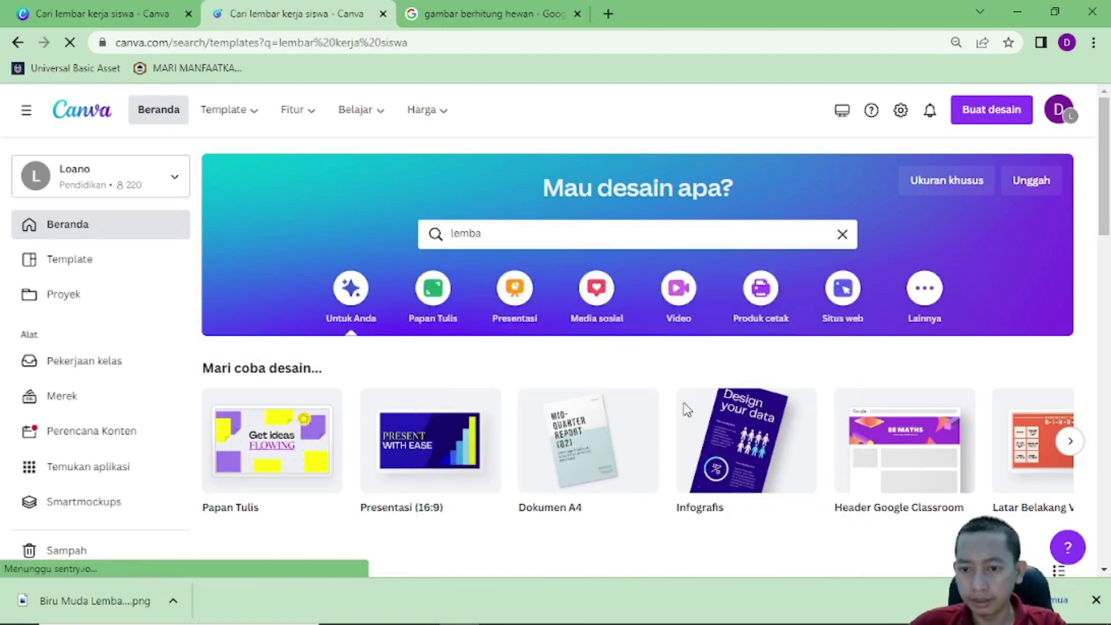
# - Open the green animal-counting worksheet template from the results in a new browser tab
pyautogui.scroll(-2, 702, 361)
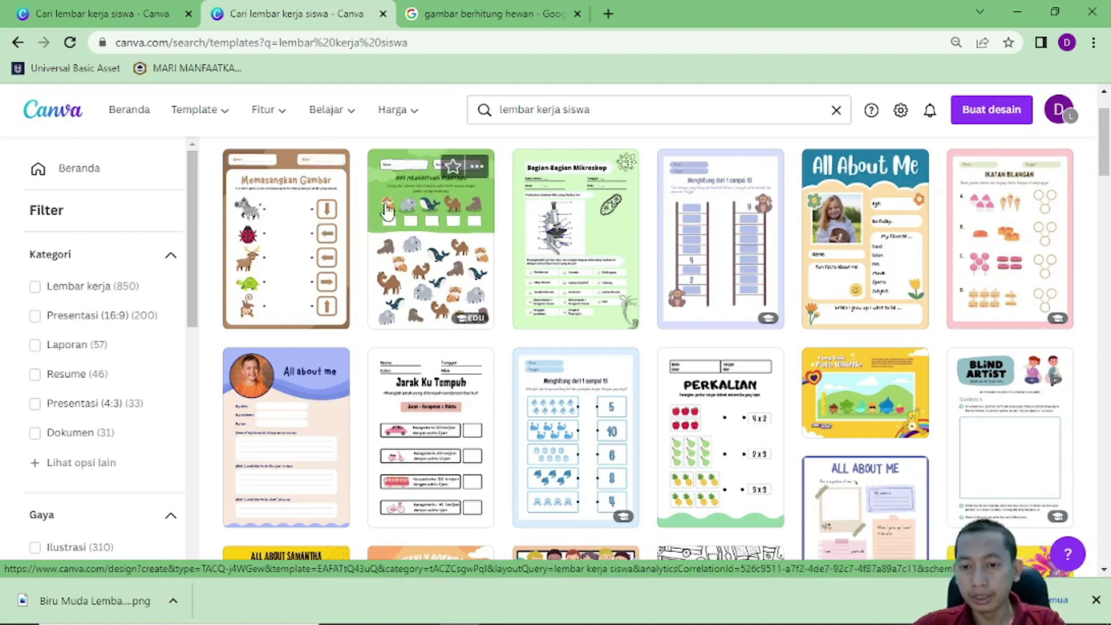
pyautogui.rightClick(427, 214)
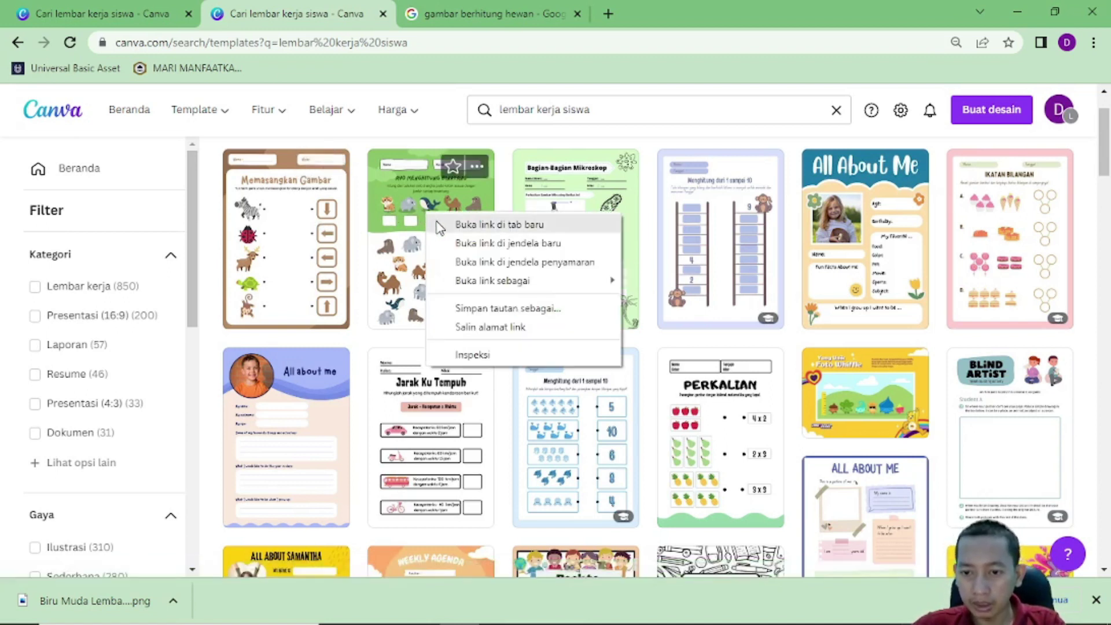
pyautogui.click(463, 225)
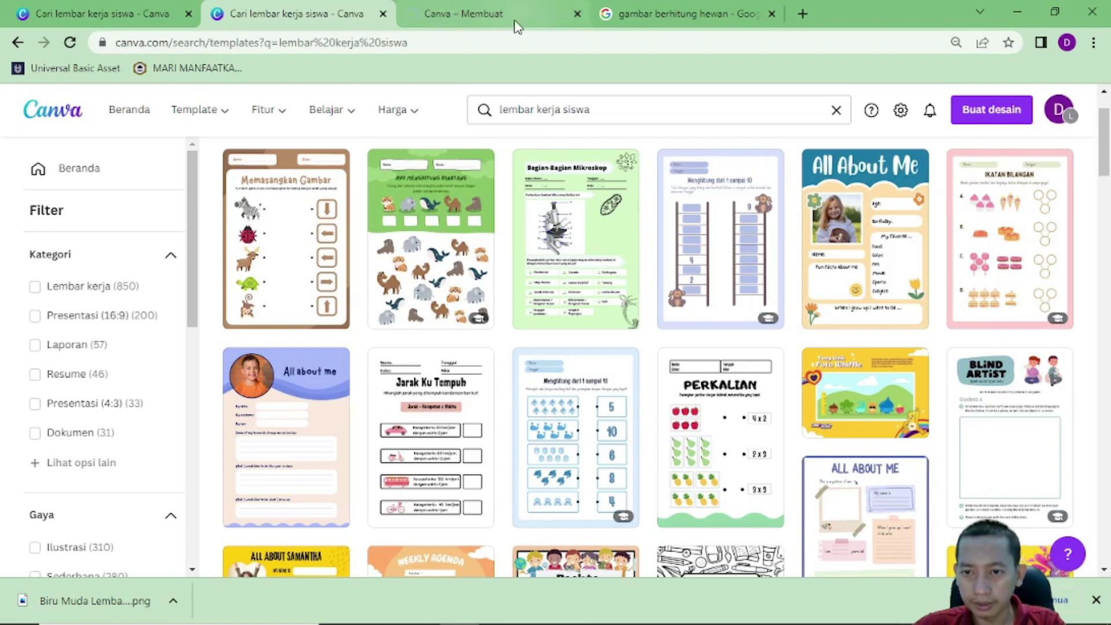
pyautogui.click(503, 13)
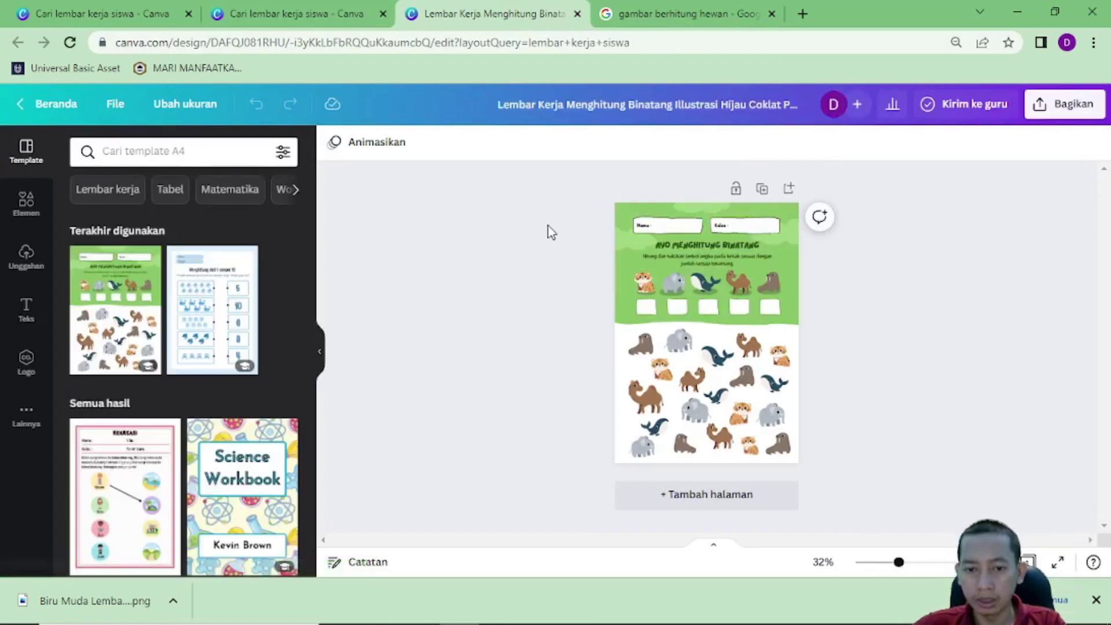
# - Download the green animal-counting worksheet as a PNG at size 1
pyautogui.click(107, 106)
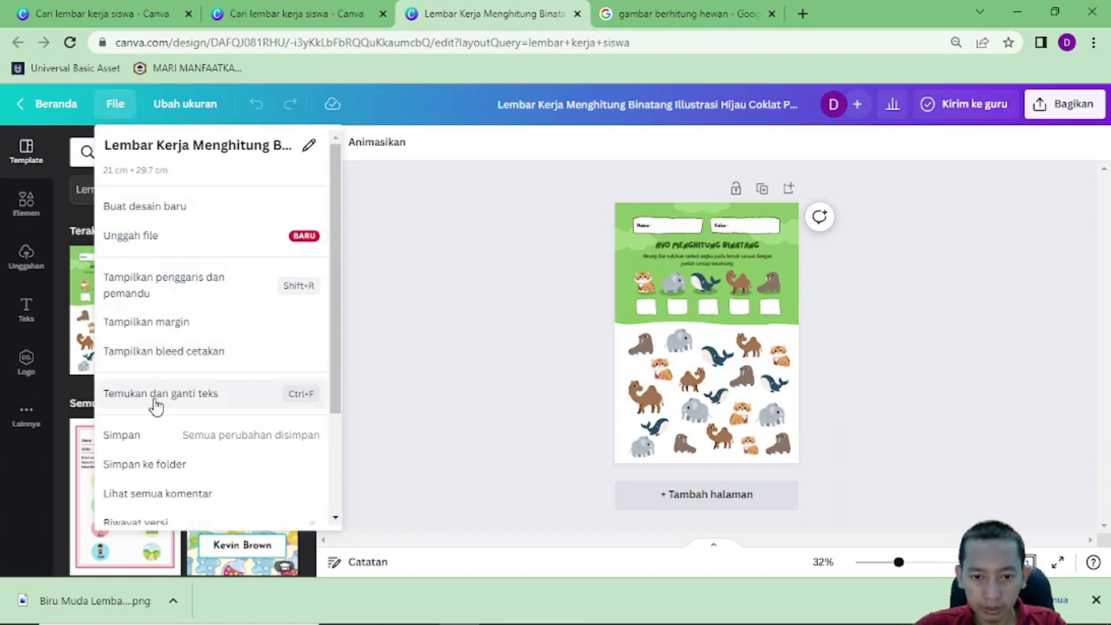
pyautogui.scroll(-3, 145, 440)
pyautogui.click(154, 451)
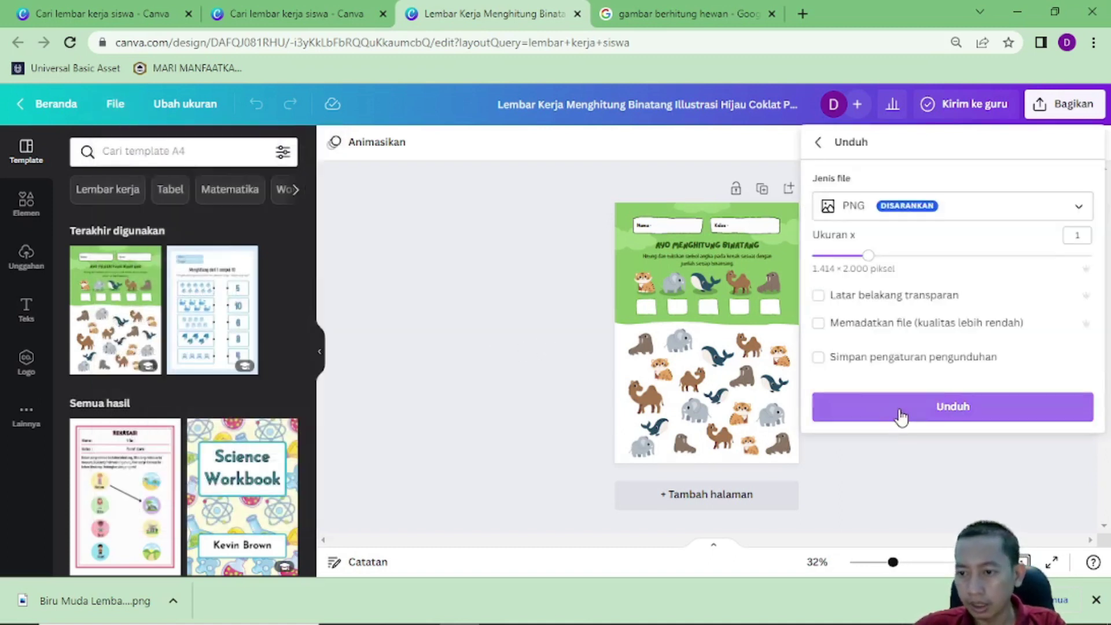
pyautogui.click(901, 414)
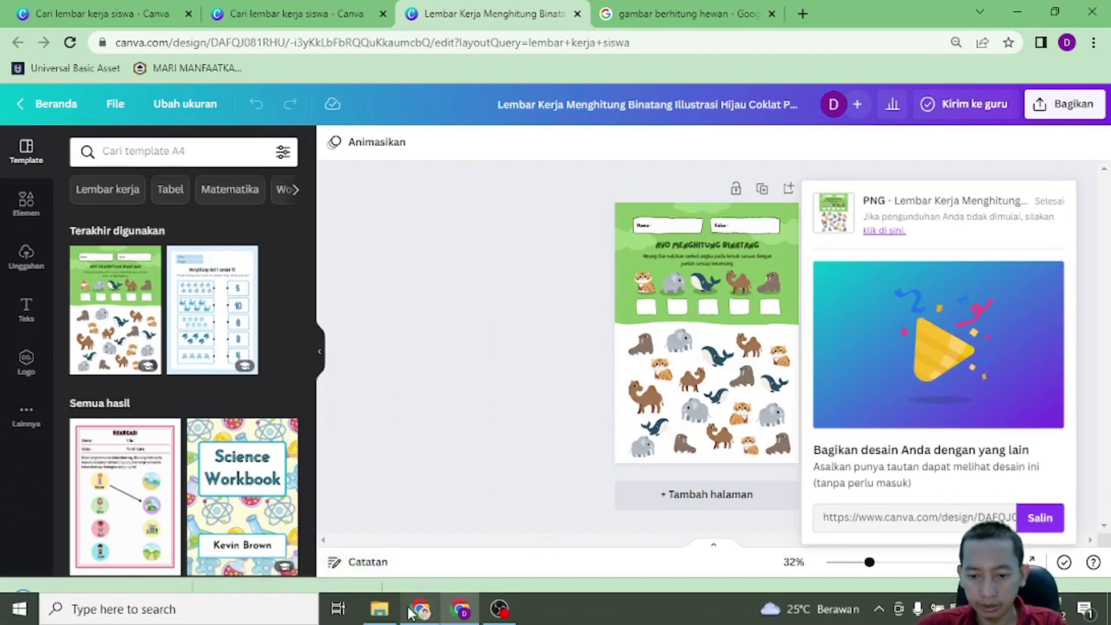
# - Switch to the Google Sites editor and upload "Lembar Kerja Menghitung Binatang Illustrasi Hijau Coklat Putih.png" from Downloads to the Bab 3 page
pyautogui.click(410, 611)
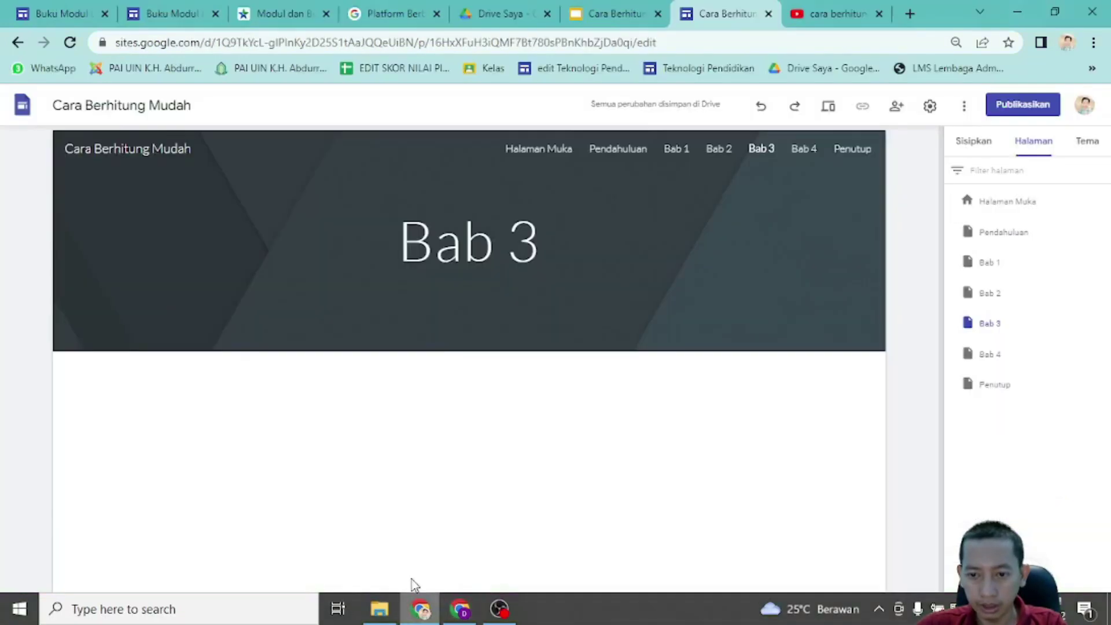
pyautogui.click(984, 144)
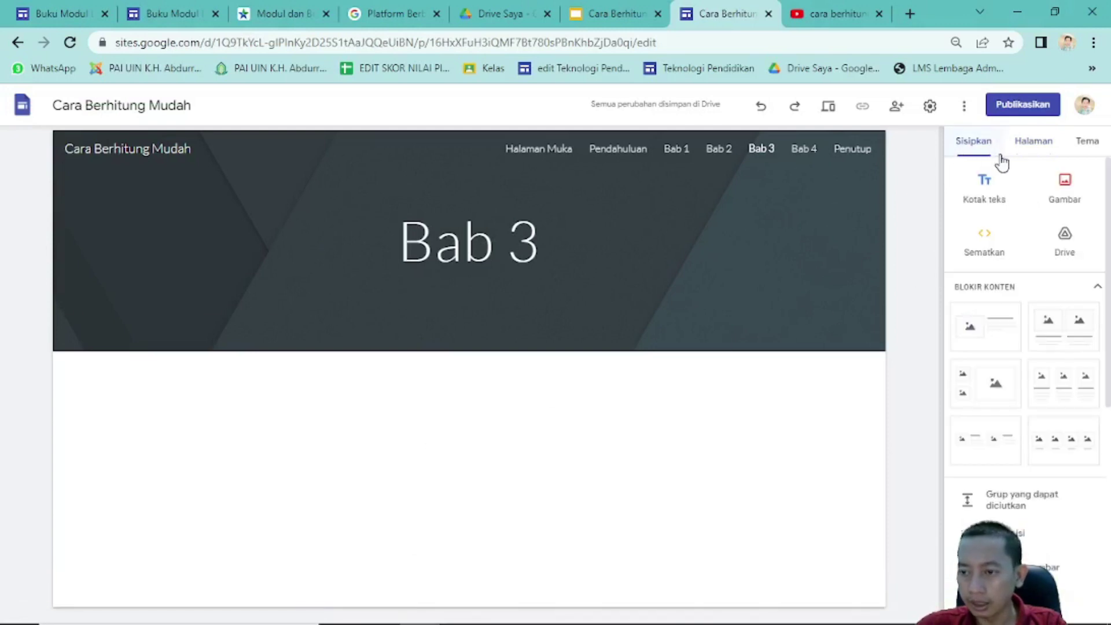
pyautogui.click(1062, 195)
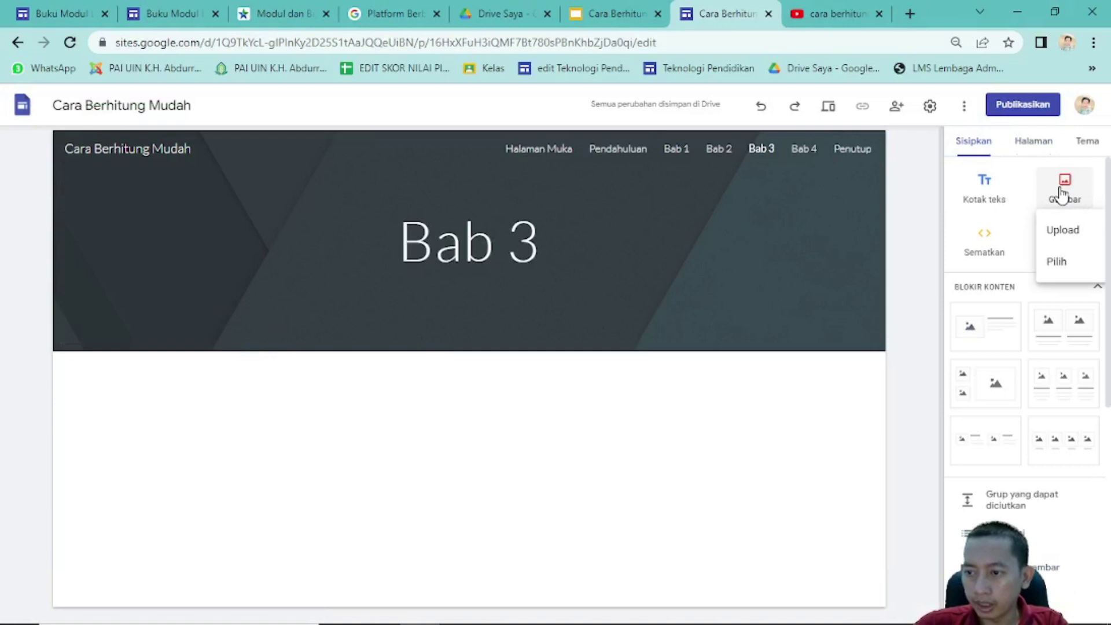
pyautogui.click(1061, 231)
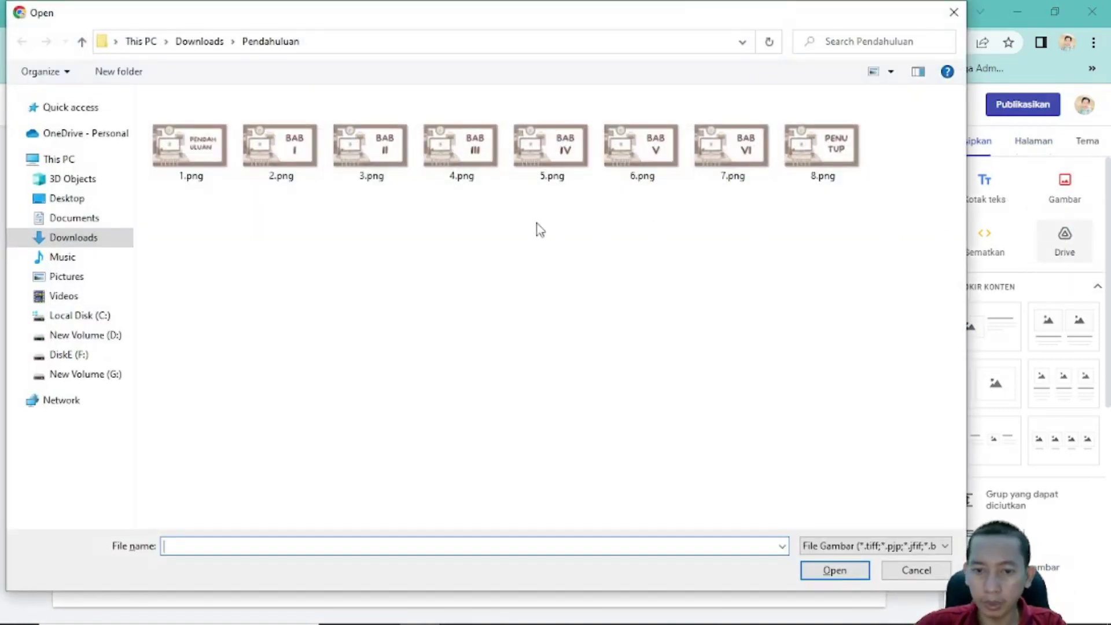
pyautogui.click(89, 237)
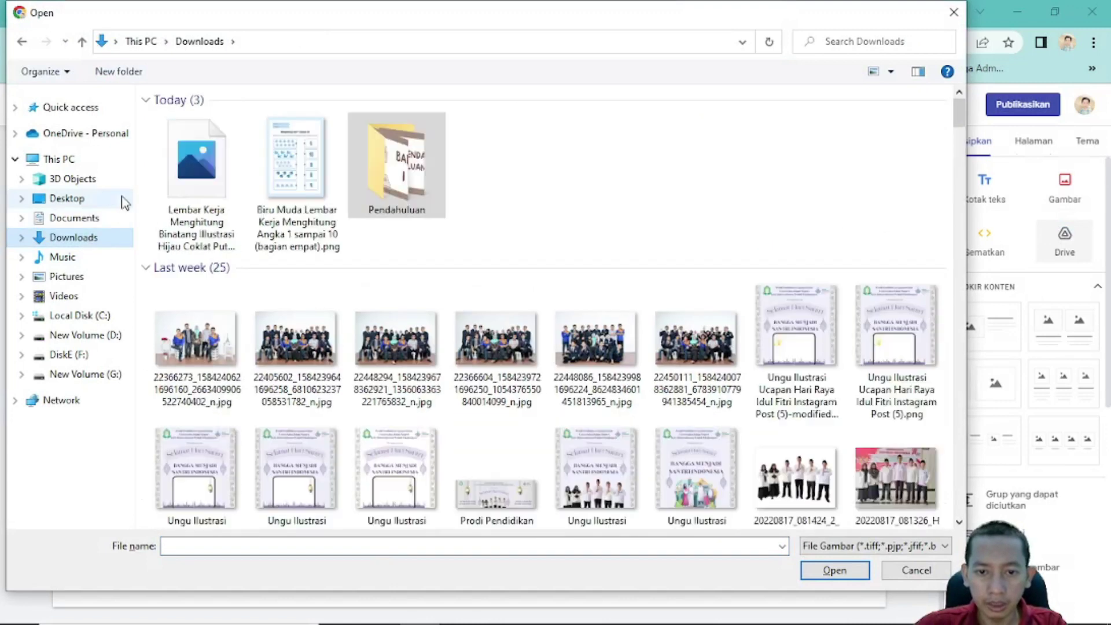
pyautogui.click(195, 162)
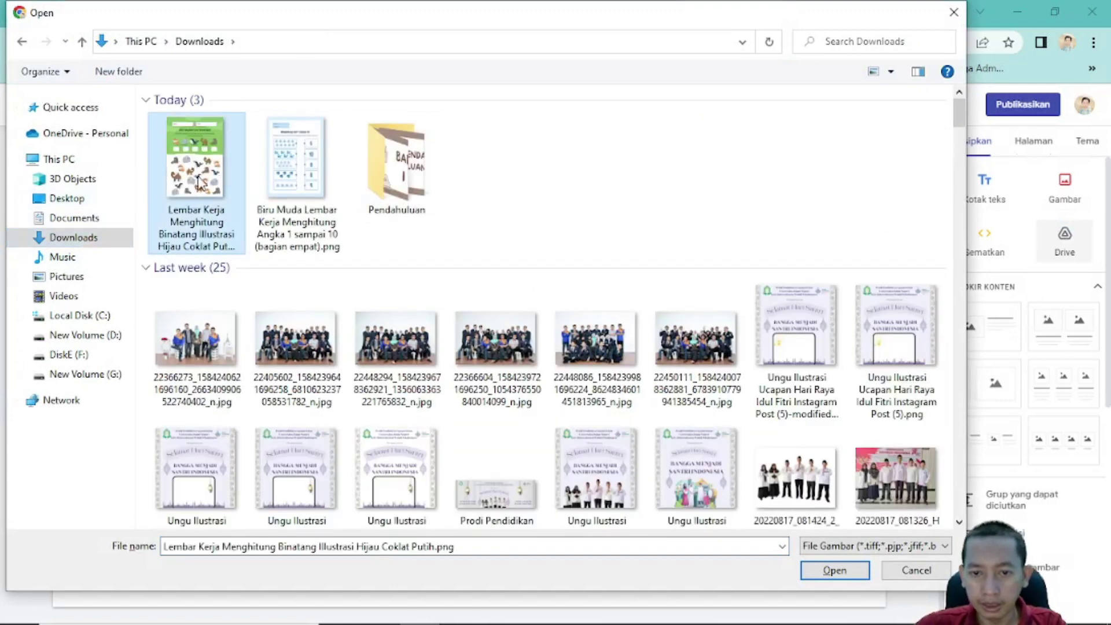
pyautogui.click(834, 569)
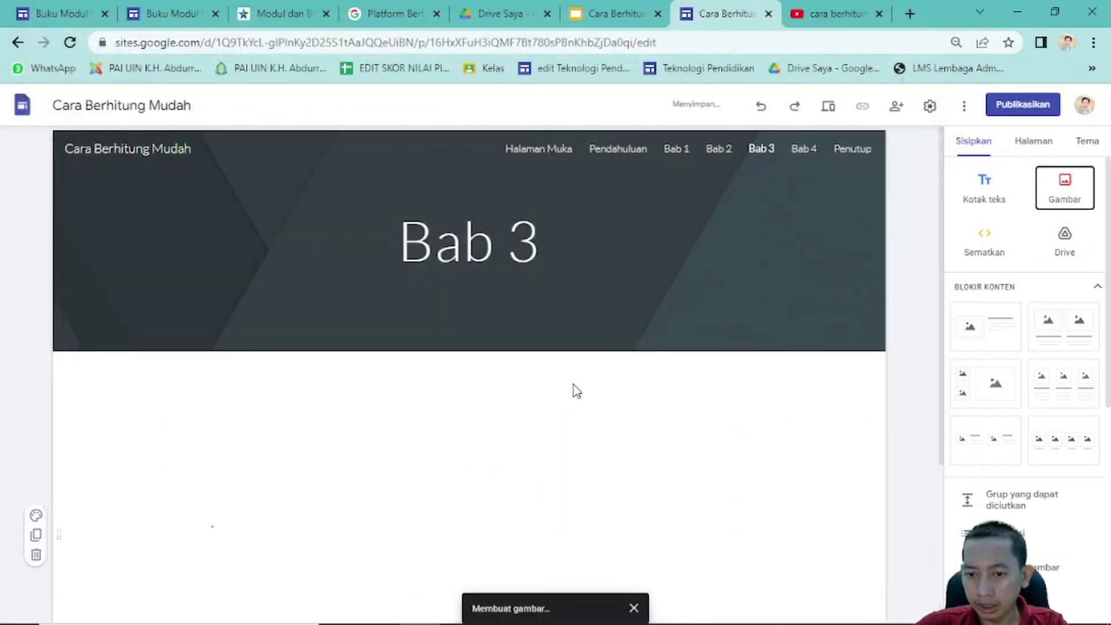
# - Enlarge the animal-counting worksheet image and centre it below the Bab 3 header
pyautogui.moveTo(252, 321); pyautogui.dragTo(516, 293)
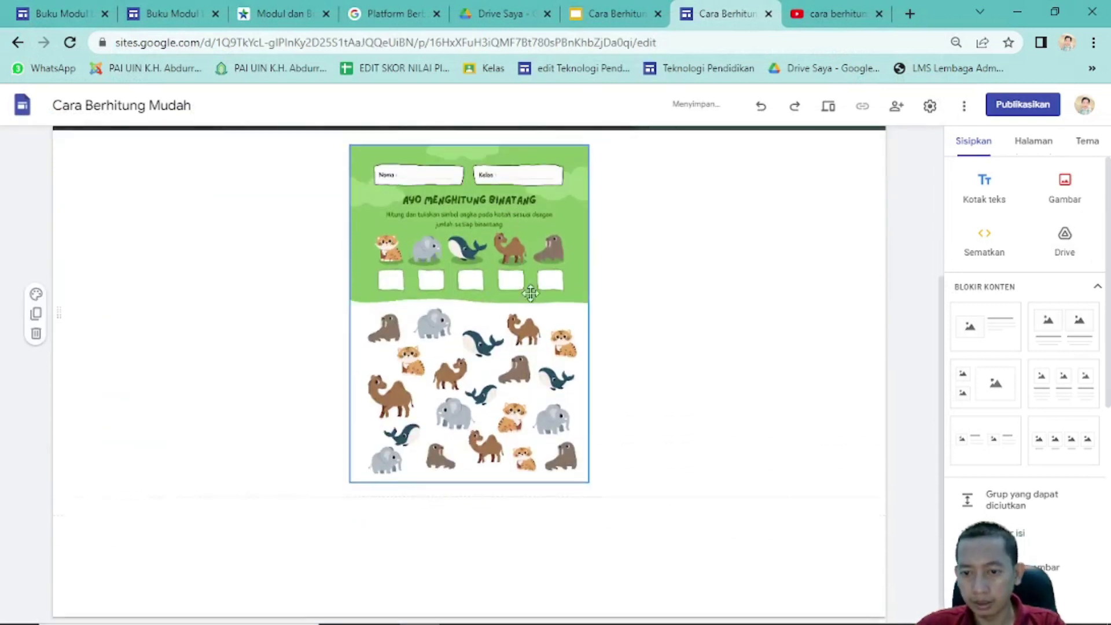
pyautogui.moveTo(590, 474); pyautogui.dragTo(722, 527)
pyautogui.moveTo(539, 336); pyautogui.dragTo(491, 319)
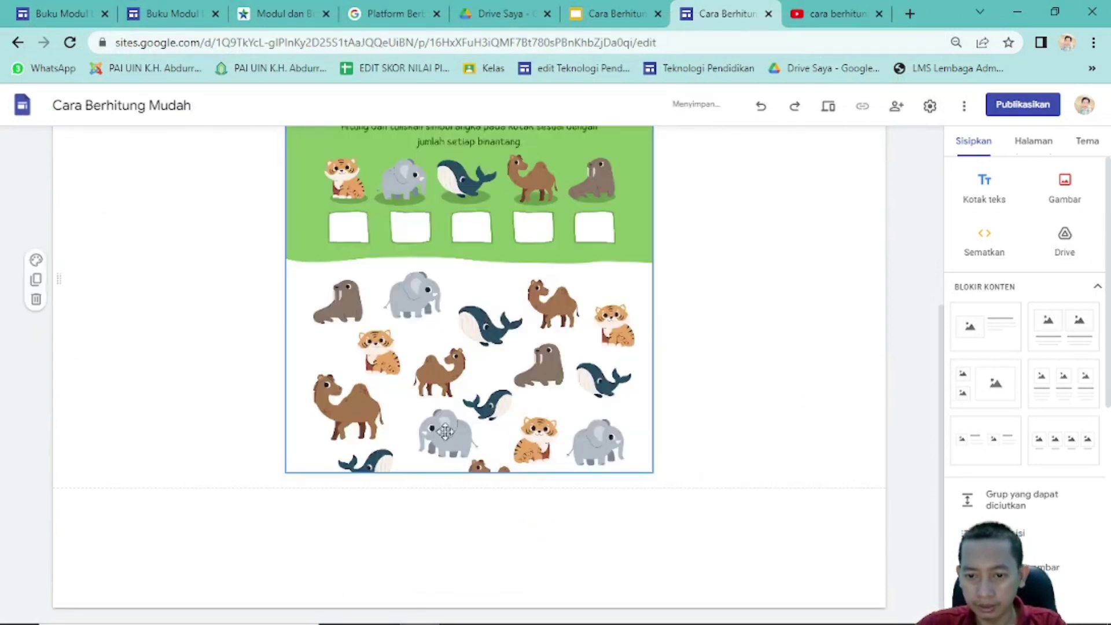
pyautogui.moveTo(286, 470); pyautogui.dragTo(224, 497)
pyautogui.moveTo(436, 471); pyautogui.dragTo(442, 561)
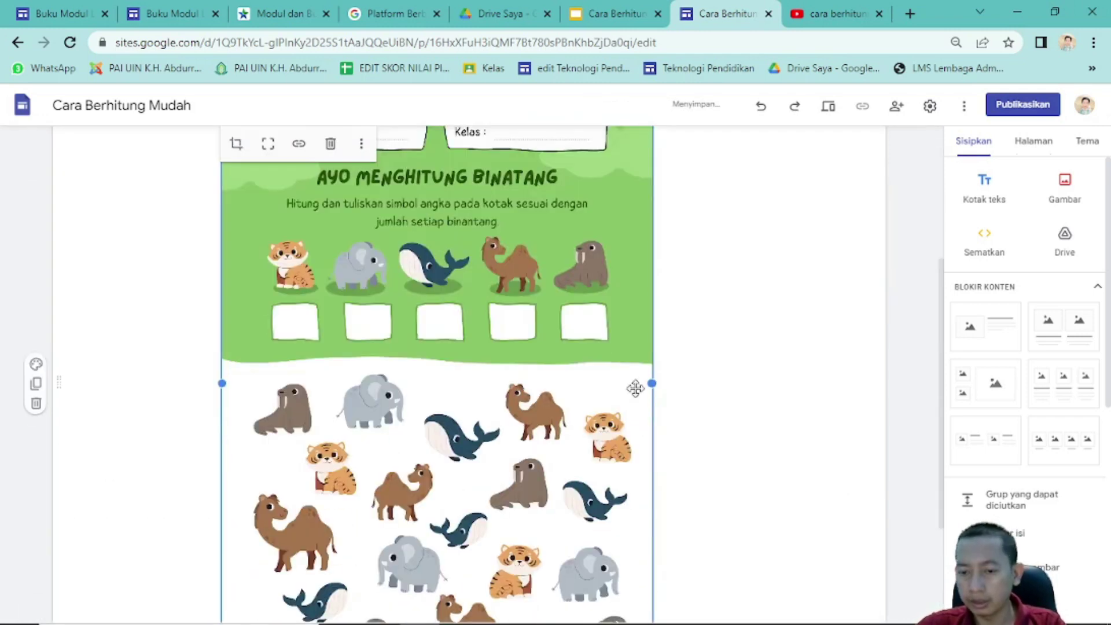
pyautogui.scroll(4, 535, 367)
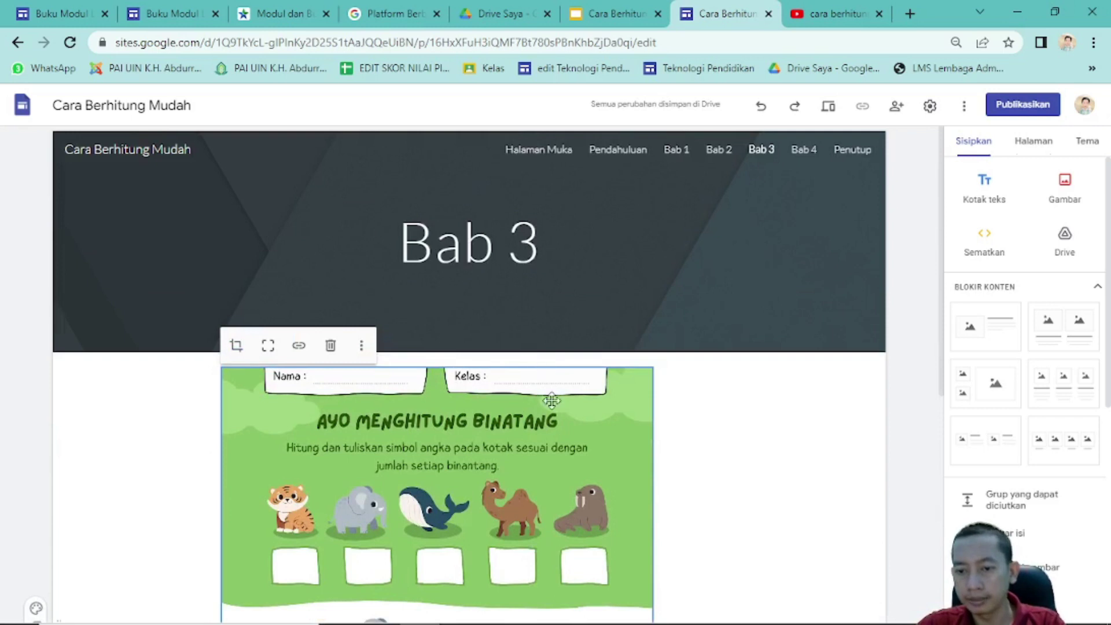
pyautogui.moveTo(543, 459); pyautogui.dragTo(478, 452)
pyautogui.click(823, 461)
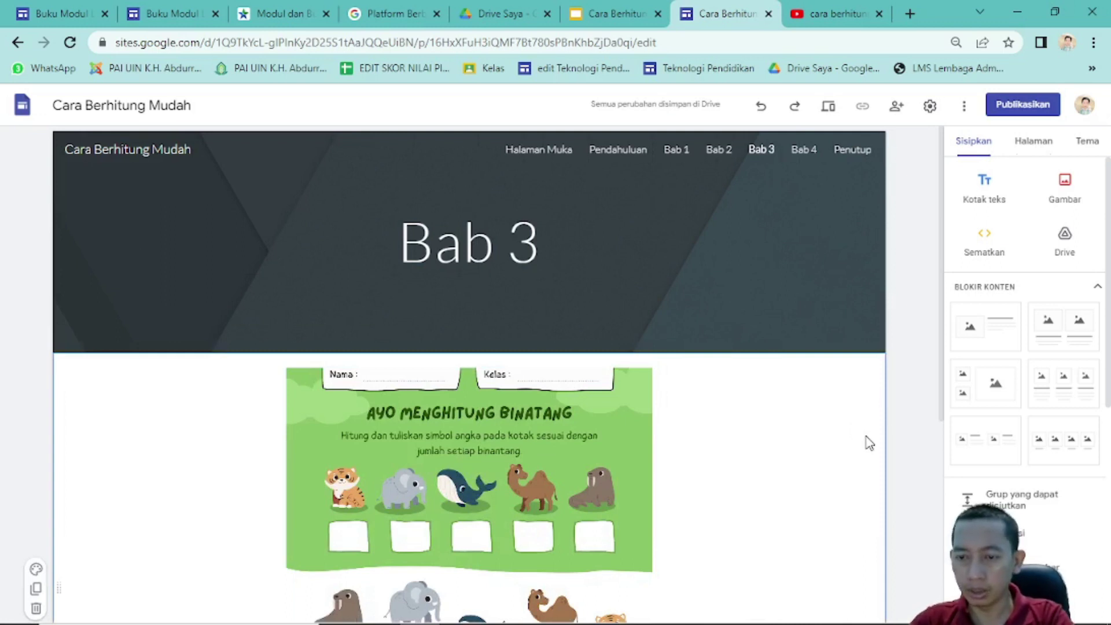
# - Look through the content elements that can be inserted on the page, from collapsible group to spreadsheet
pyautogui.scroll(-4, 1046, 471)
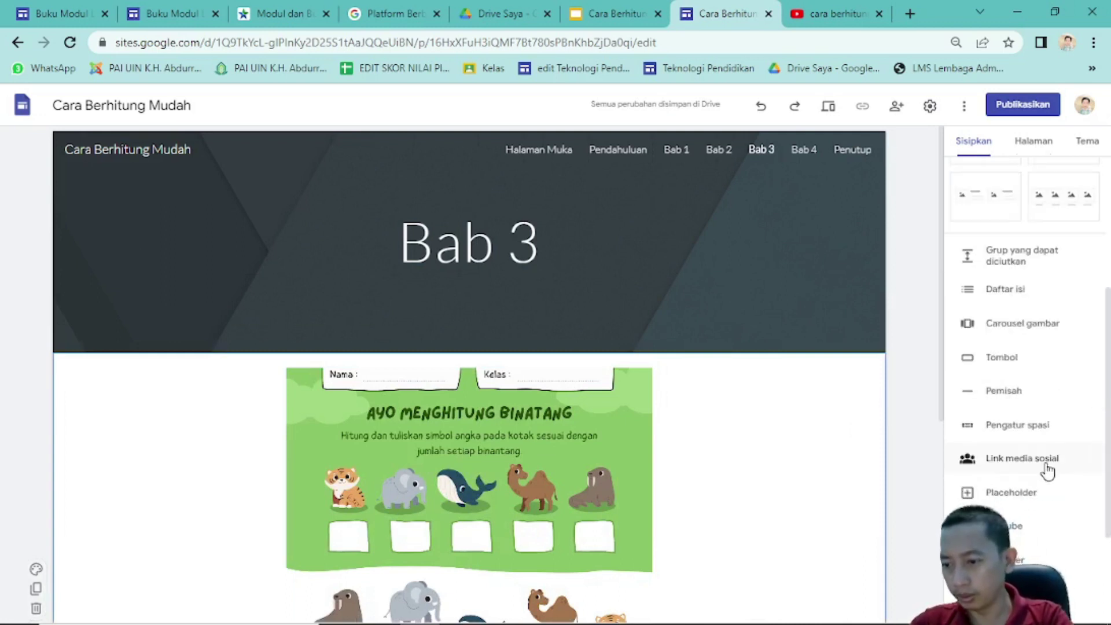
pyautogui.scroll(-3, 1047, 471)
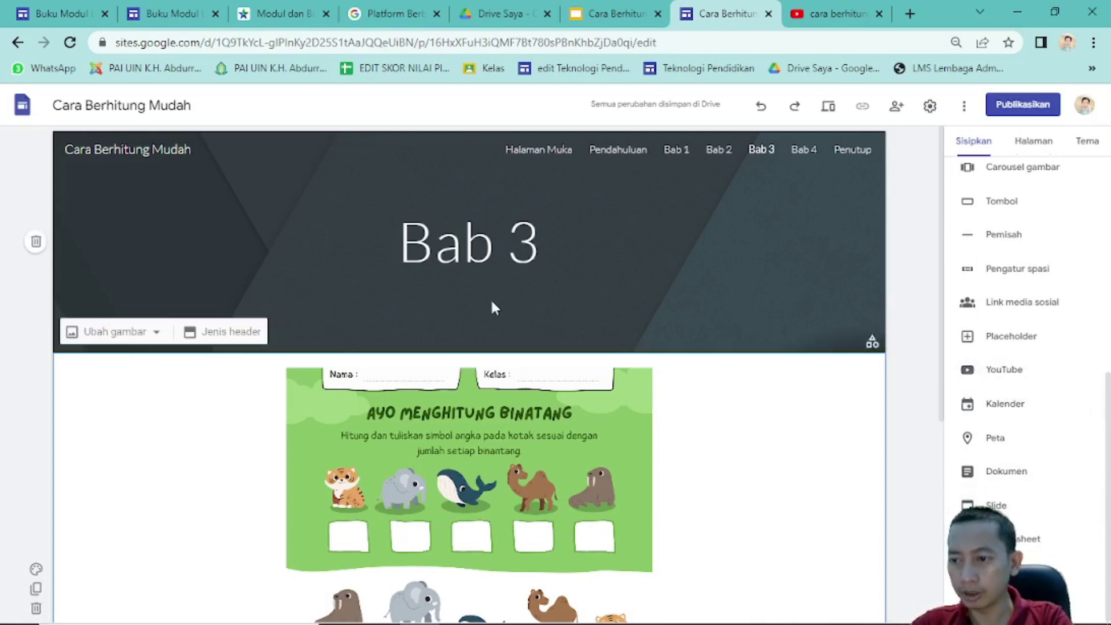
pyautogui.scroll(1, 1041, 367)
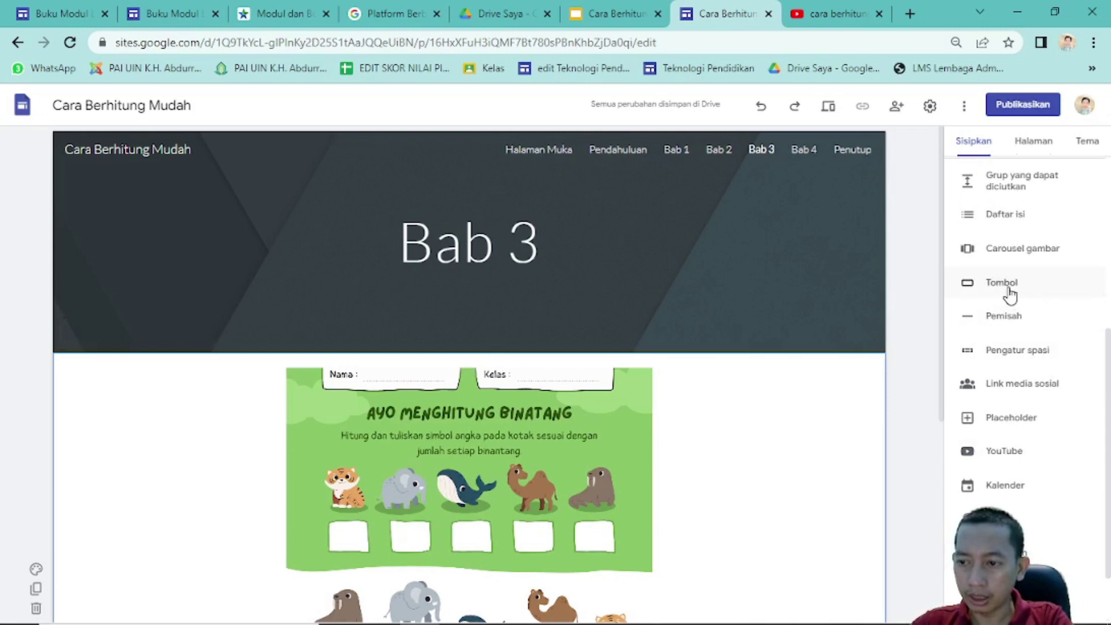
pyautogui.scroll(1, 1018, 301)
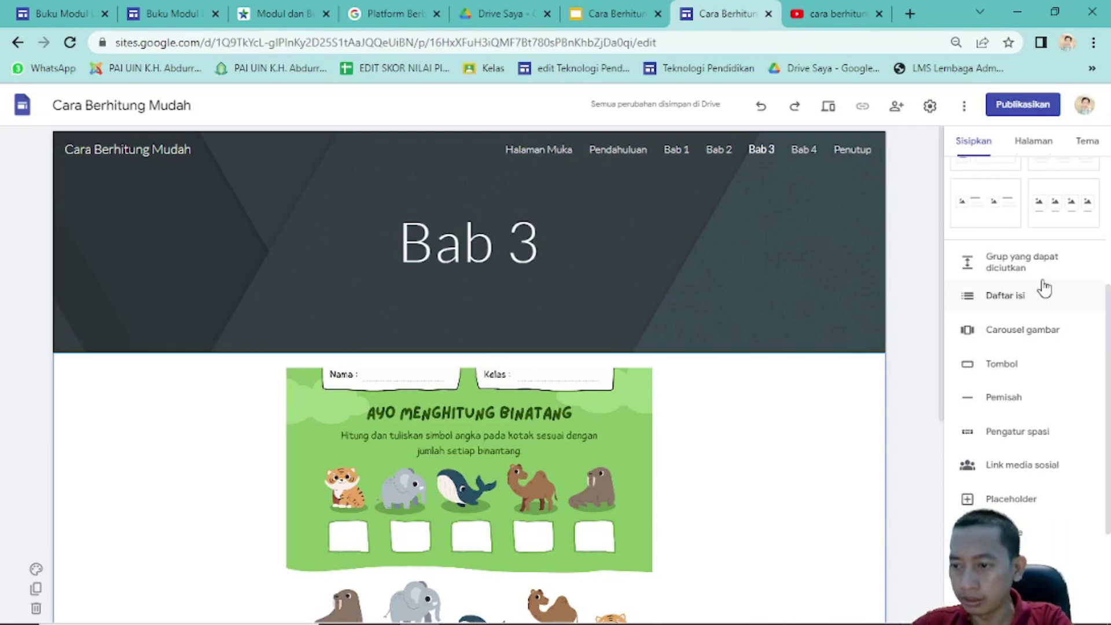
pyautogui.scroll(-2, 978, 431)
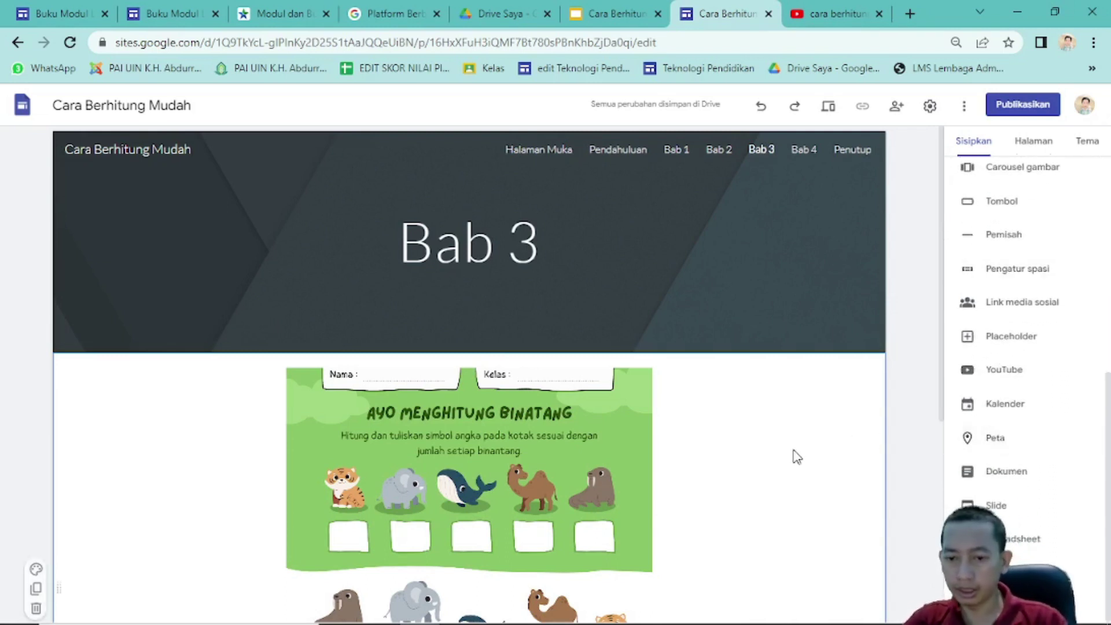
# - Open the Halaman Muka page and review its header and chapter images from Pendahuluan to Penutup
pyautogui.moveTo(869, 205)
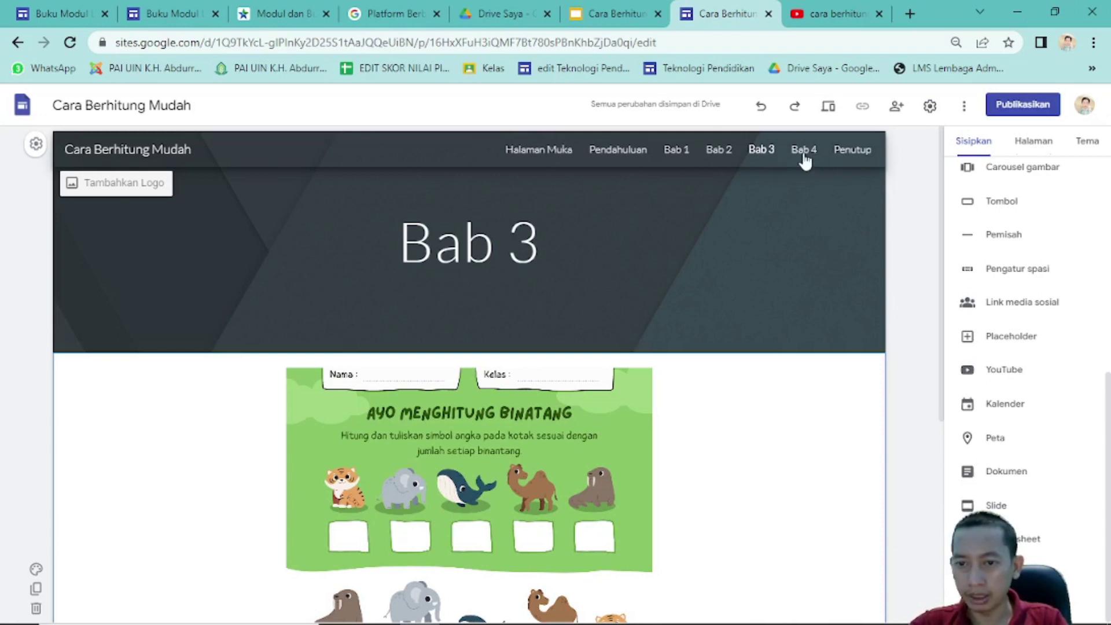
pyautogui.click(567, 155)
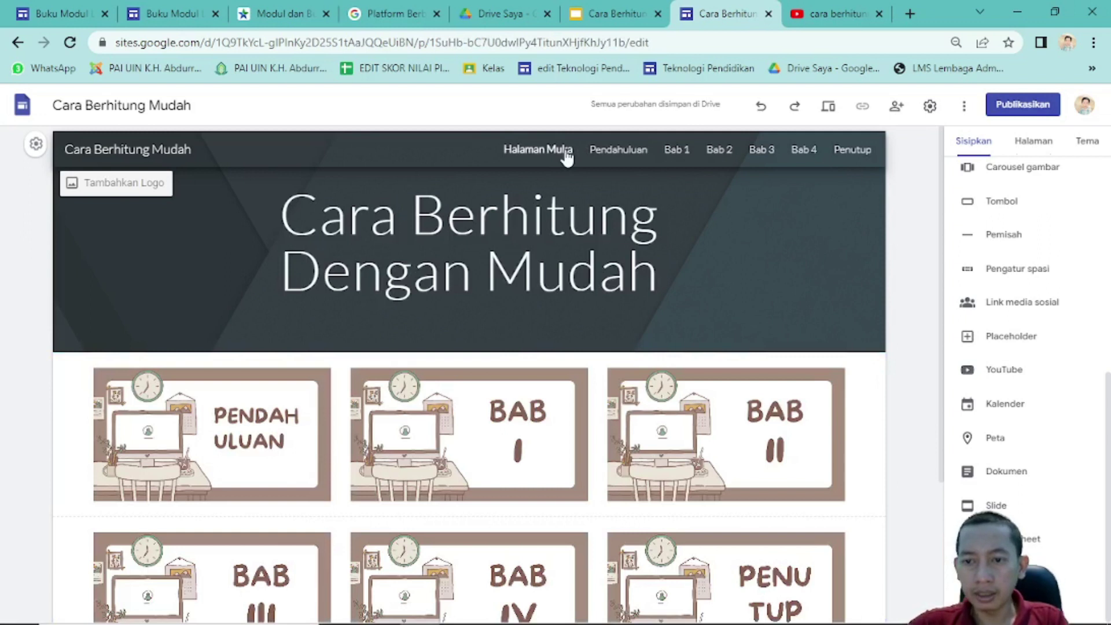
pyautogui.scroll(-3, 538, 354)
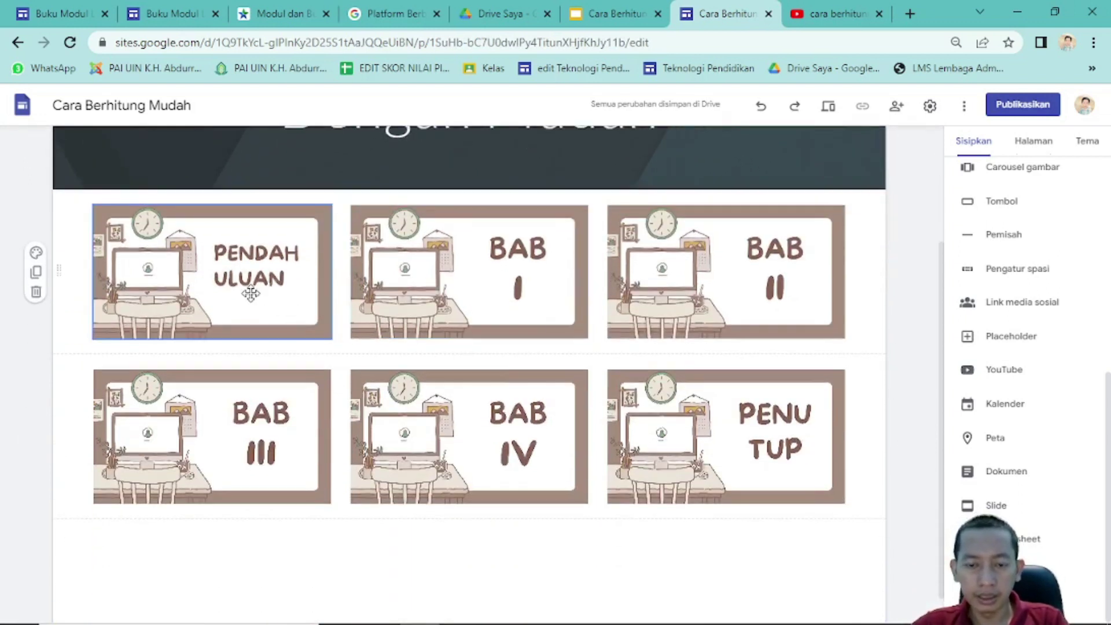
pyautogui.scroll(1, 254, 289)
pyautogui.scroll(3, 254, 290)
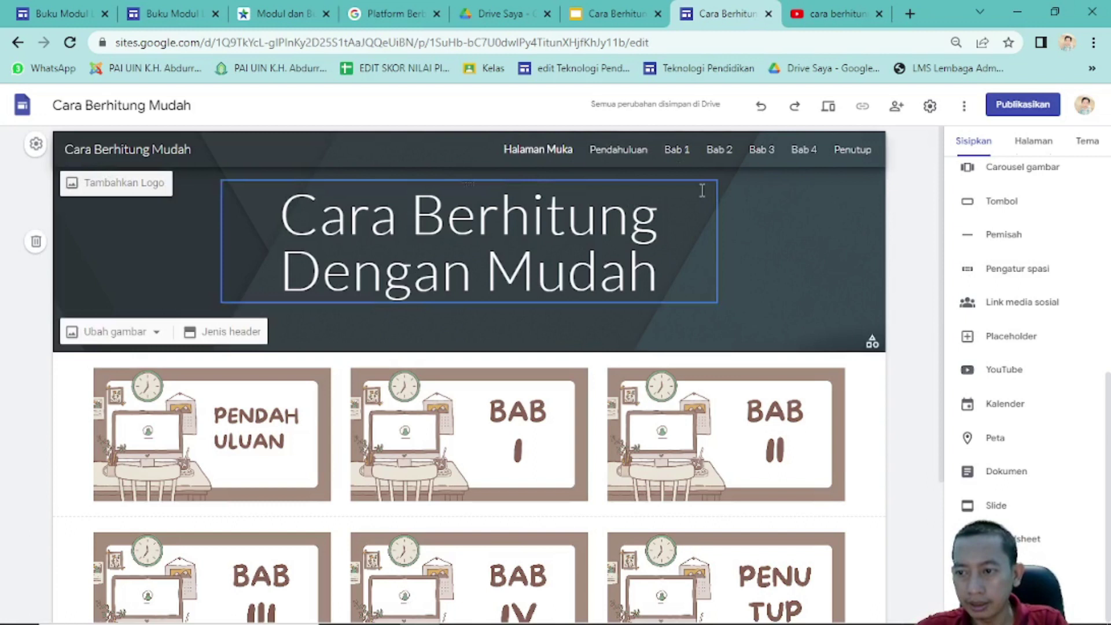
# - Link the PENDAHULUAN image on the Halaman Muka page to the Pendahuluan page
pyautogui.click(1033, 141)
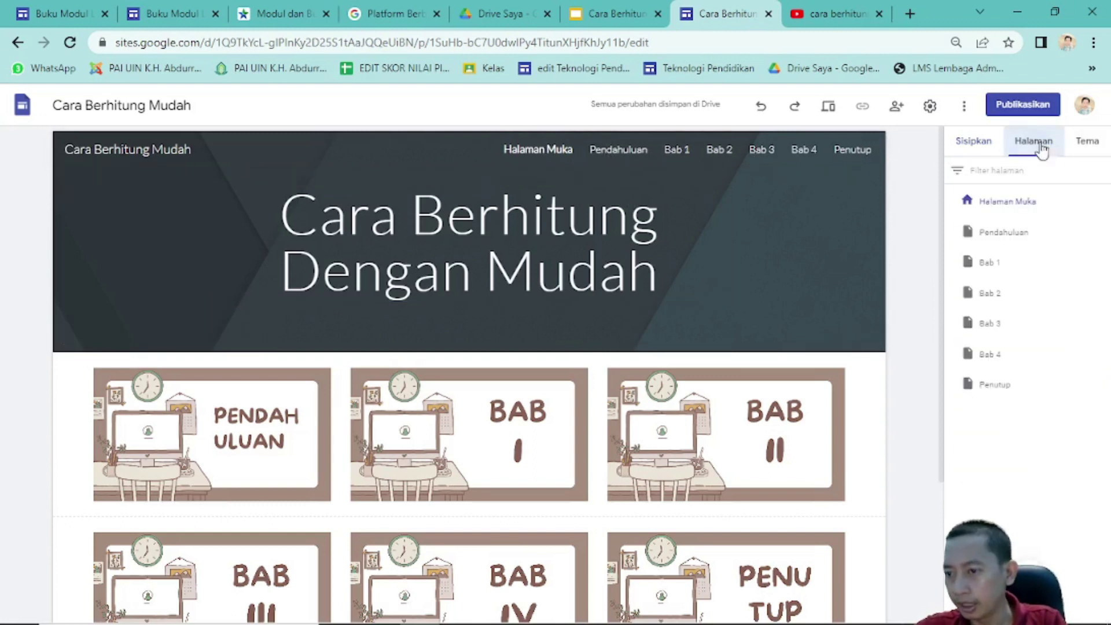
pyautogui.click(1016, 235)
pyautogui.click(1017, 209)
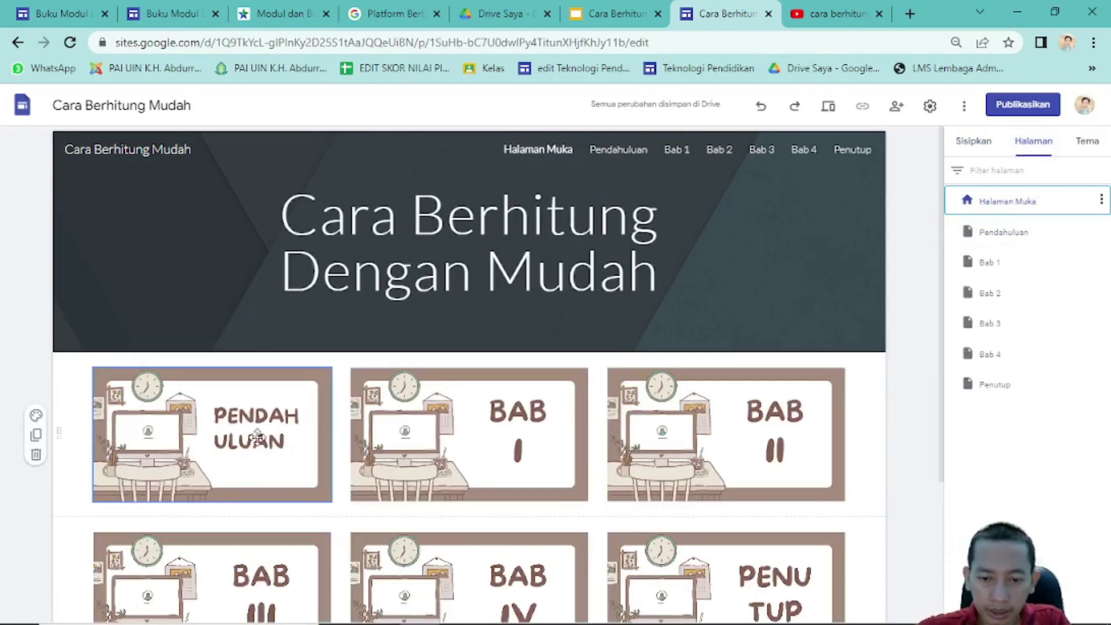
pyautogui.scroll(-3, 212, 310)
pyautogui.click(219, 284)
pyautogui.scroll(3, 222, 289)
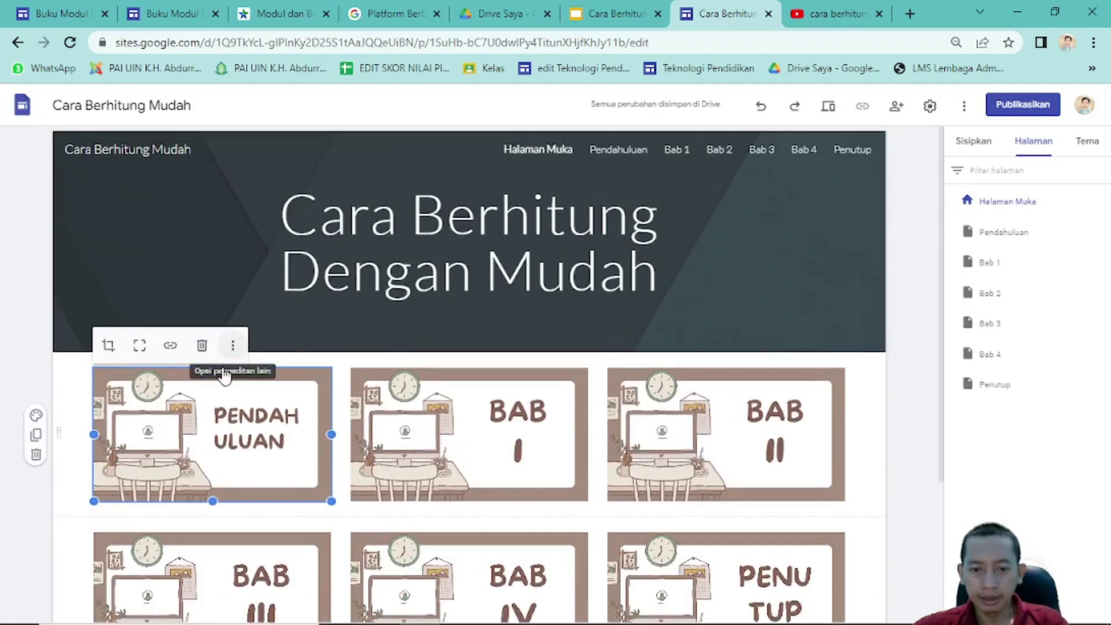
pyautogui.click(171, 349)
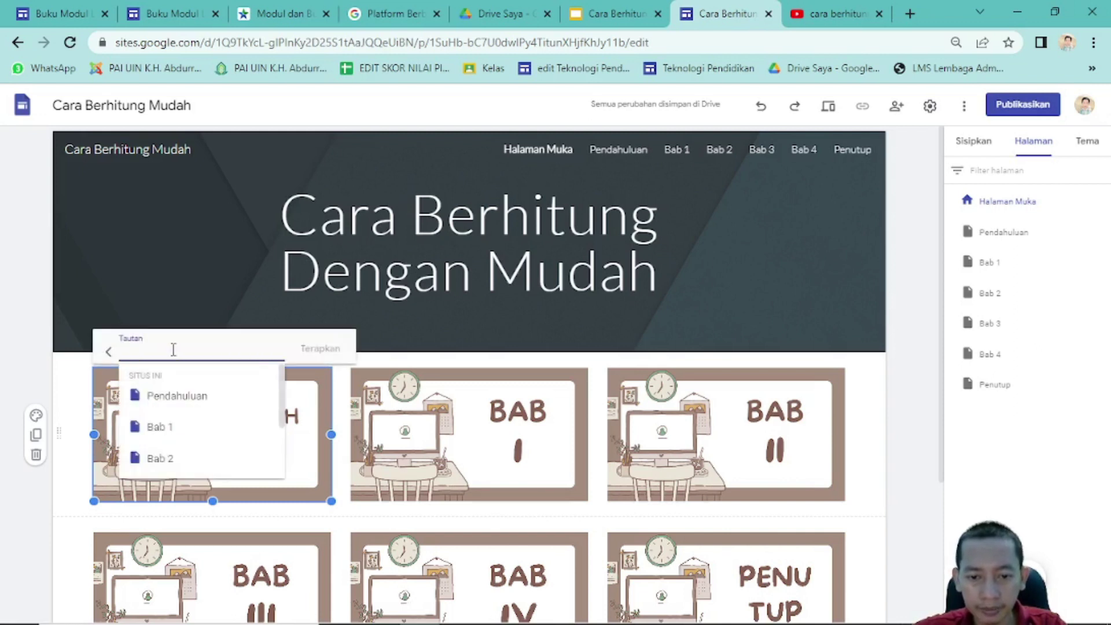
pyautogui.click(174, 395)
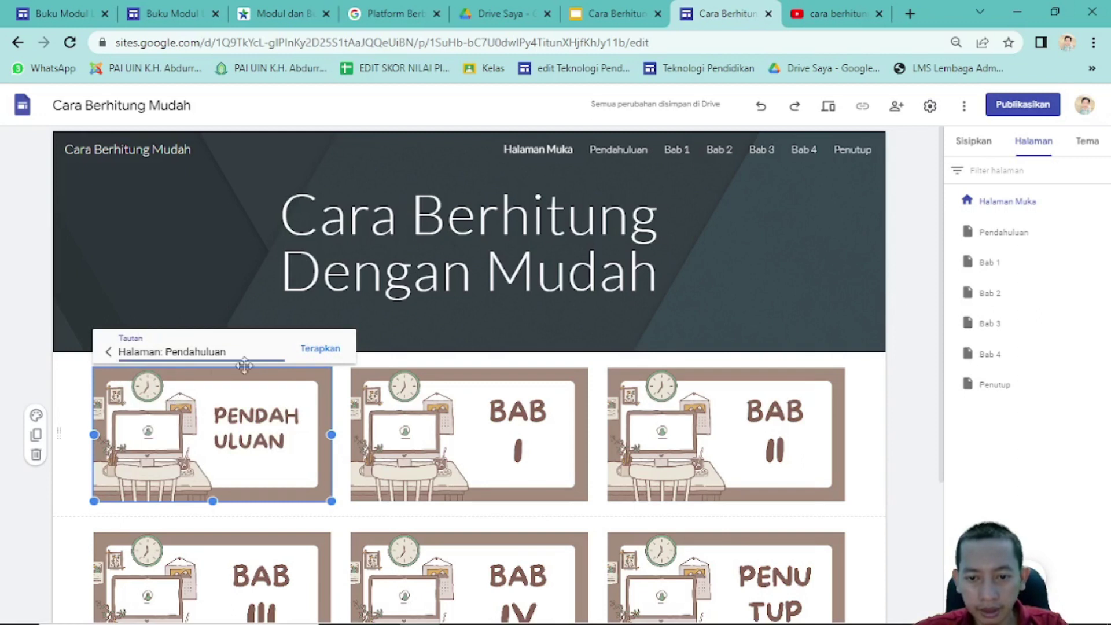
pyautogui.click(322, 348)
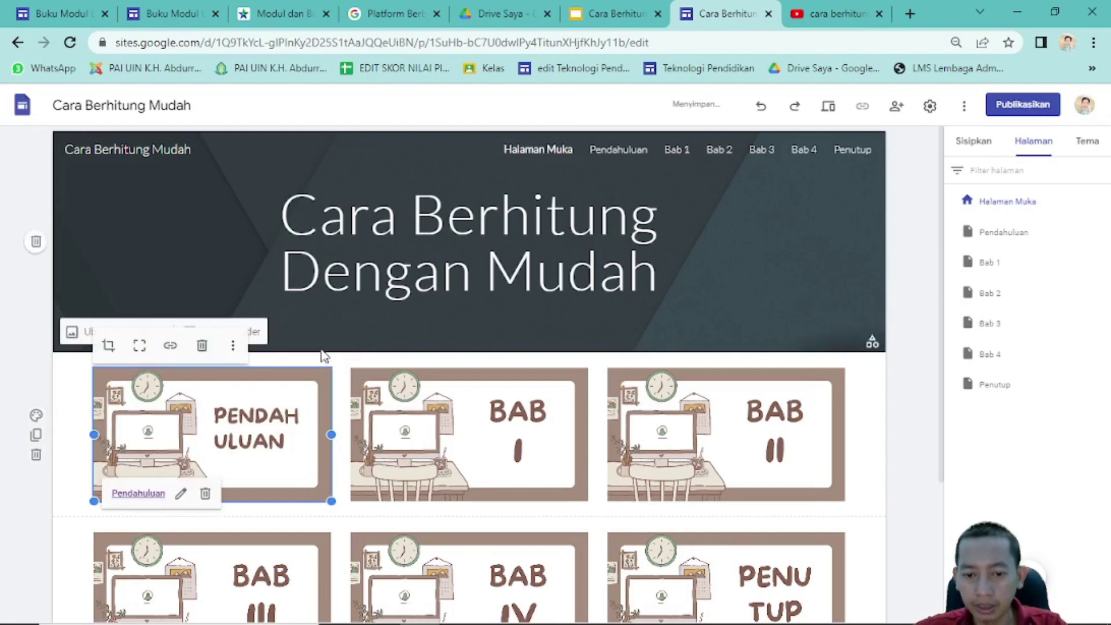
# - Link the BAB I image on the home page to the Bab 1 page
pyautogui.click(499, 421)
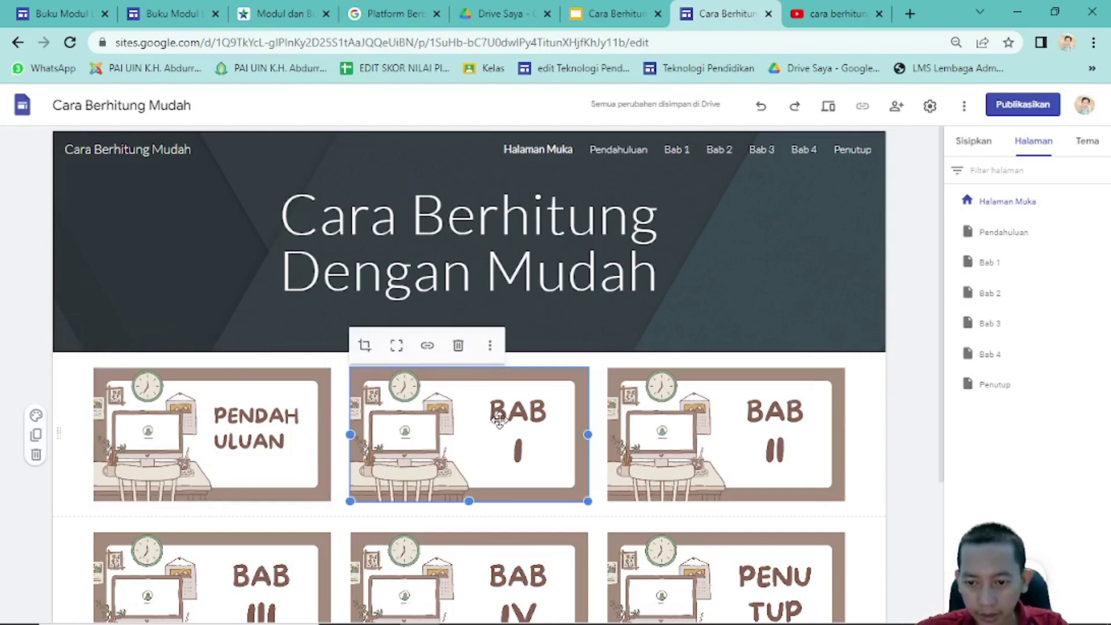
pyautogui.click(427, 347)
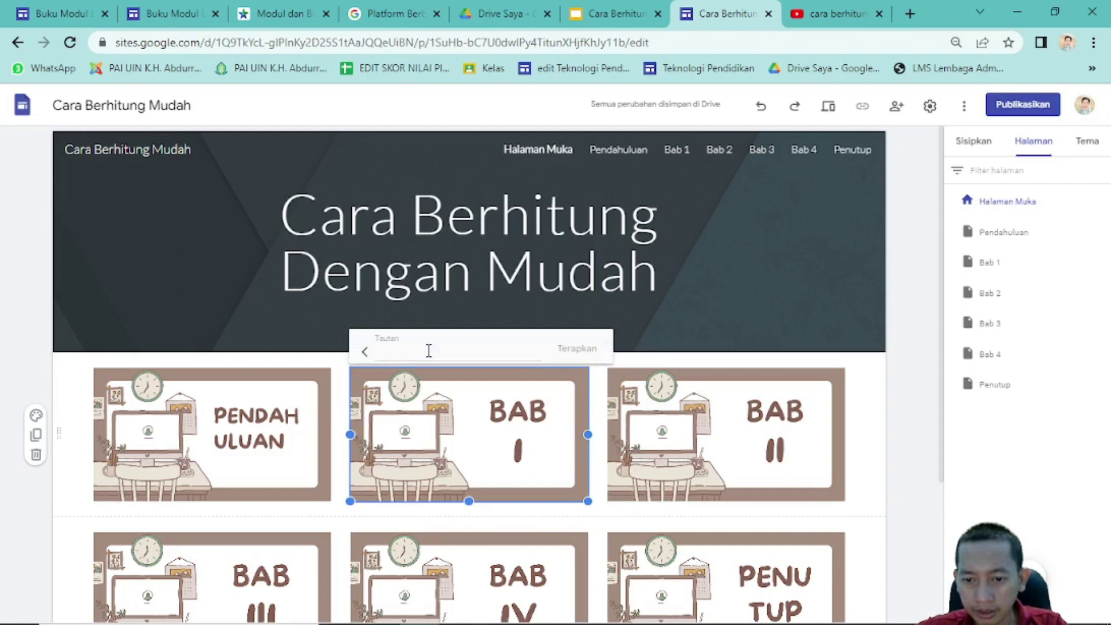
pyautogui.click(429, 351)
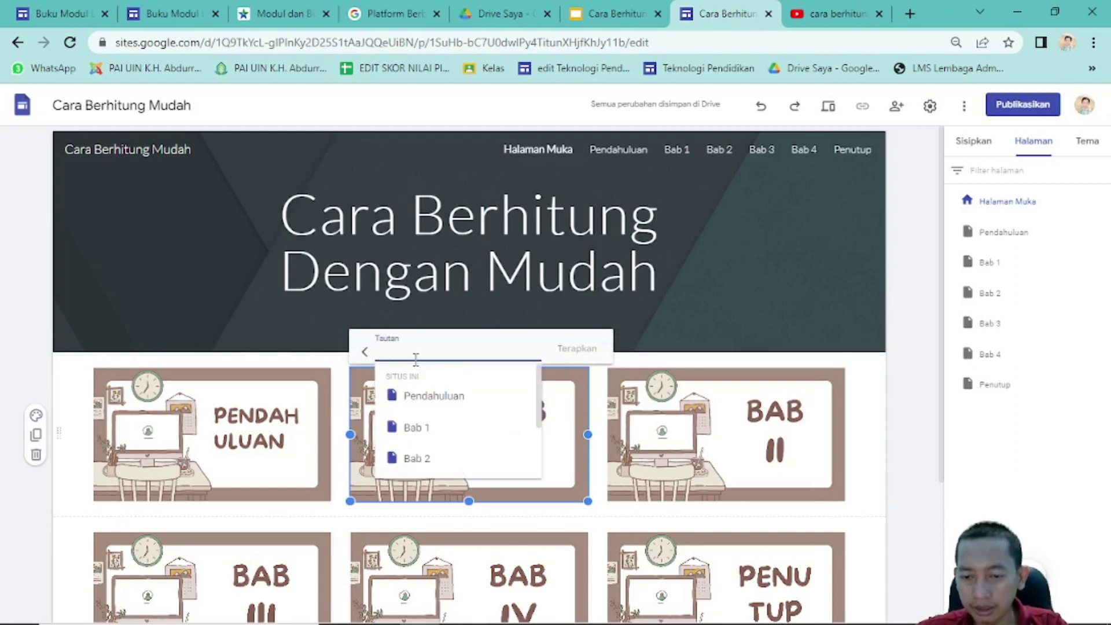
pyautogui.click(448, 432)
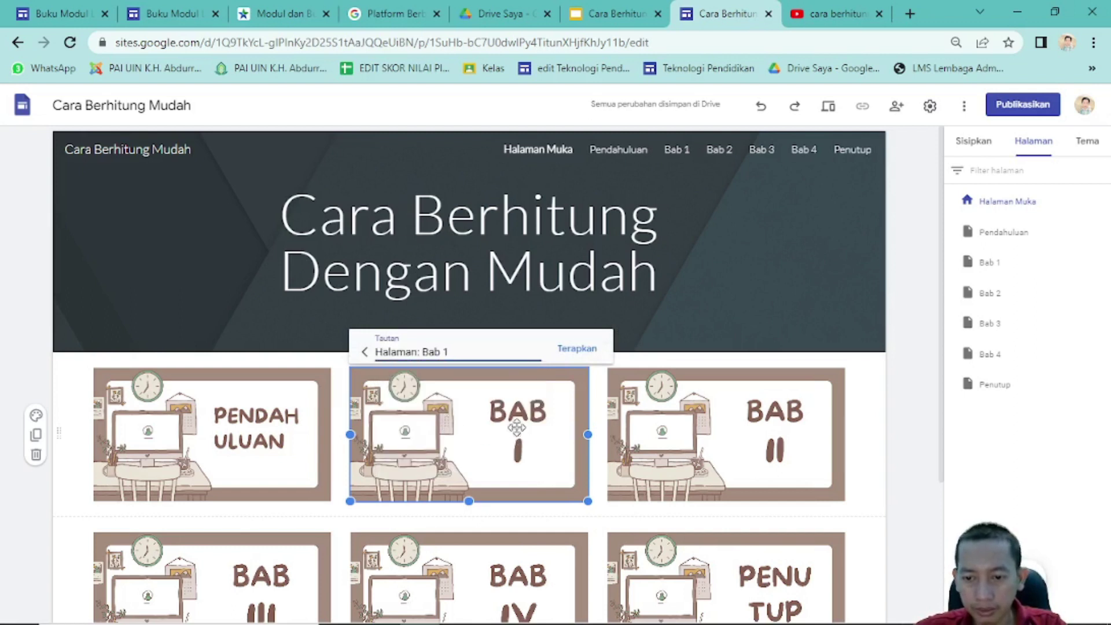
pyautogui.click(576, 348)
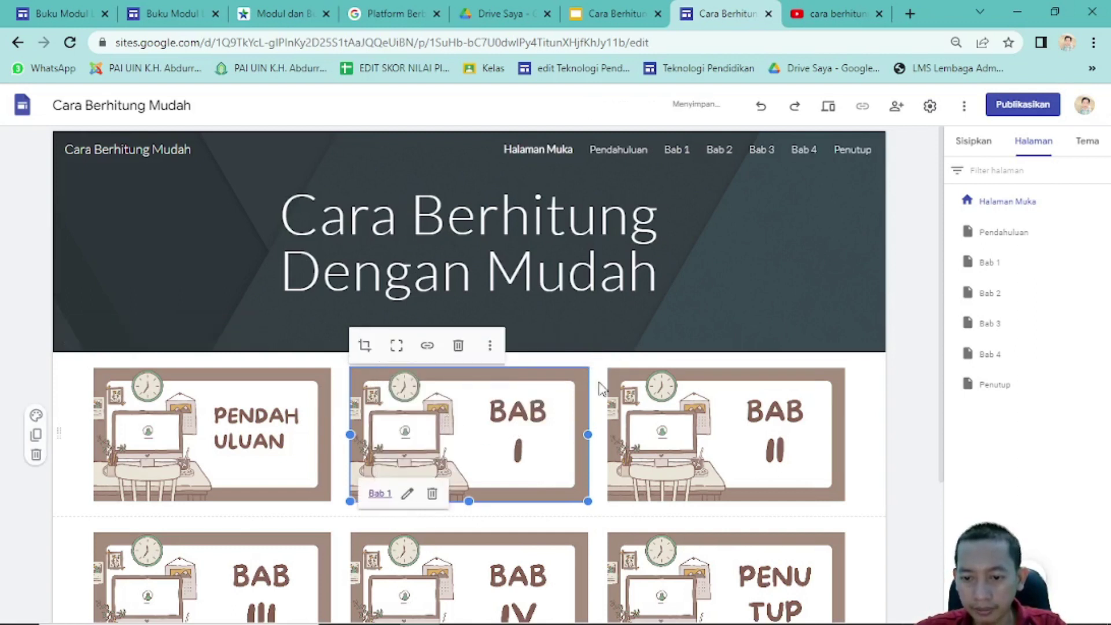
# - Link the BAB II image on the home page to the Bab 3 page
pyautogui.click(726, 431)
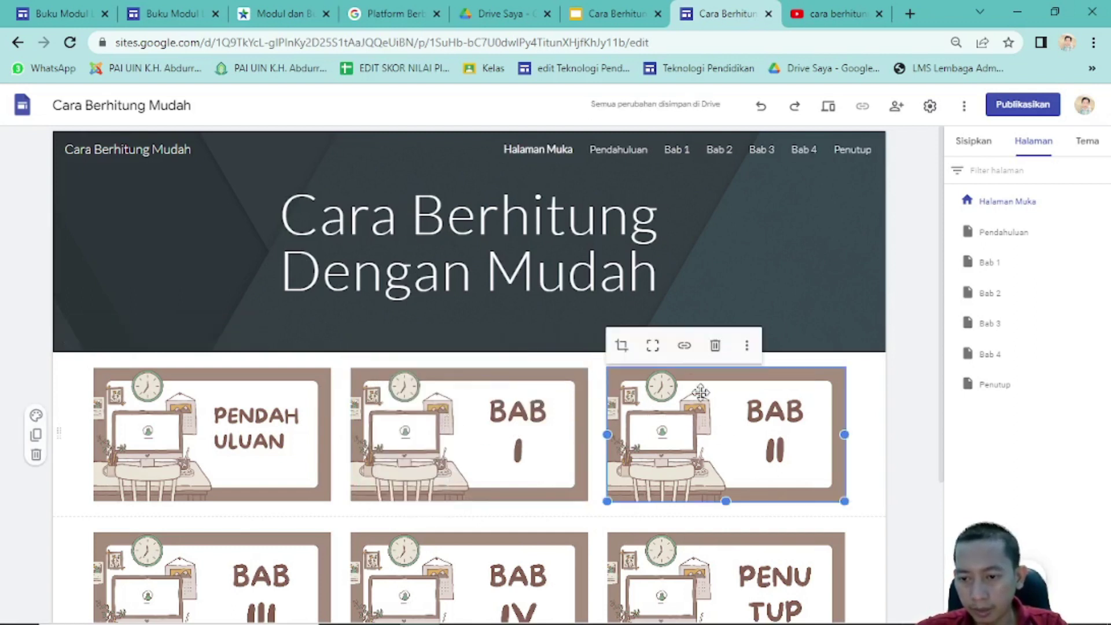
pyautogui.click(683, 347)
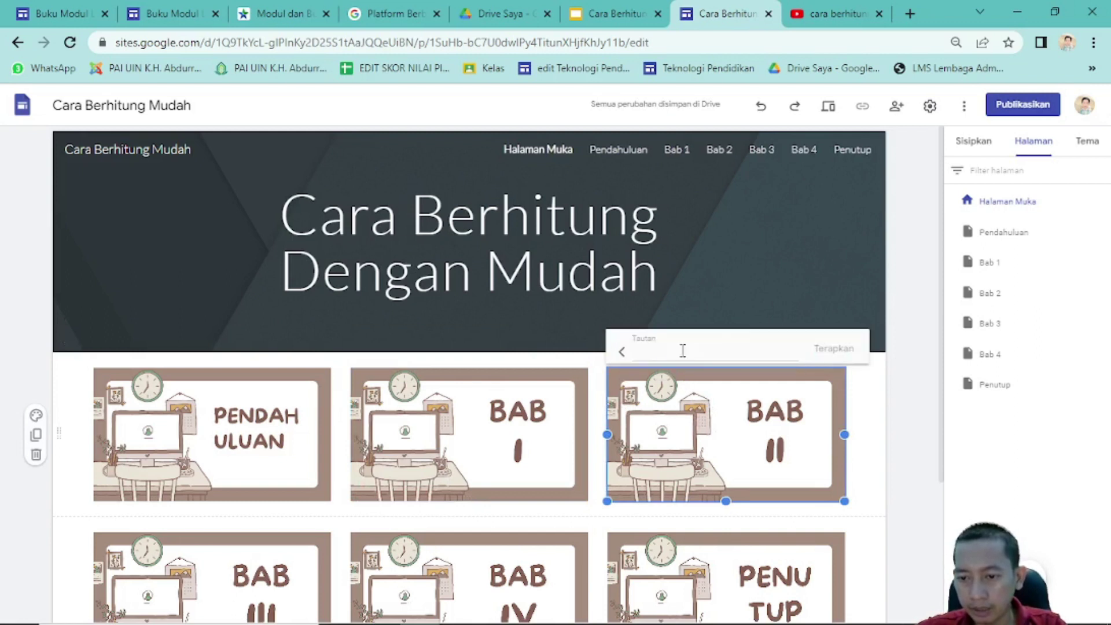
pyautogui.scroll(-2, 691, 422)
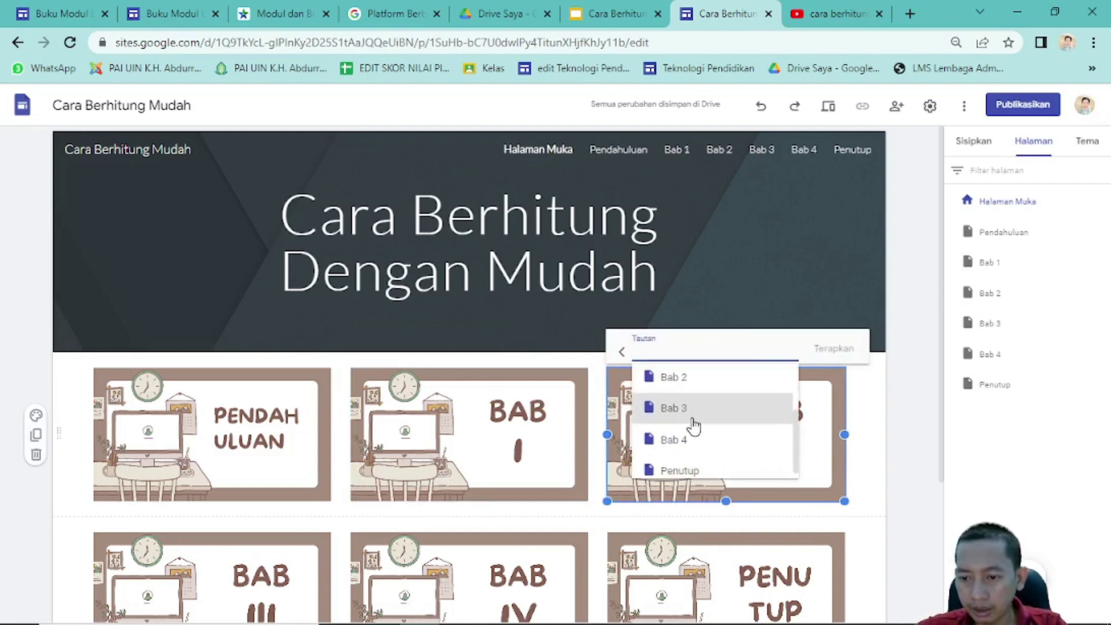
pyautogui.click(700, 416)
pyautogui.click(847, 355)
# - Correct the BAB II image's link so that it points to the Bab 2 page
pyautogui.scroll(-3, 865, 417)
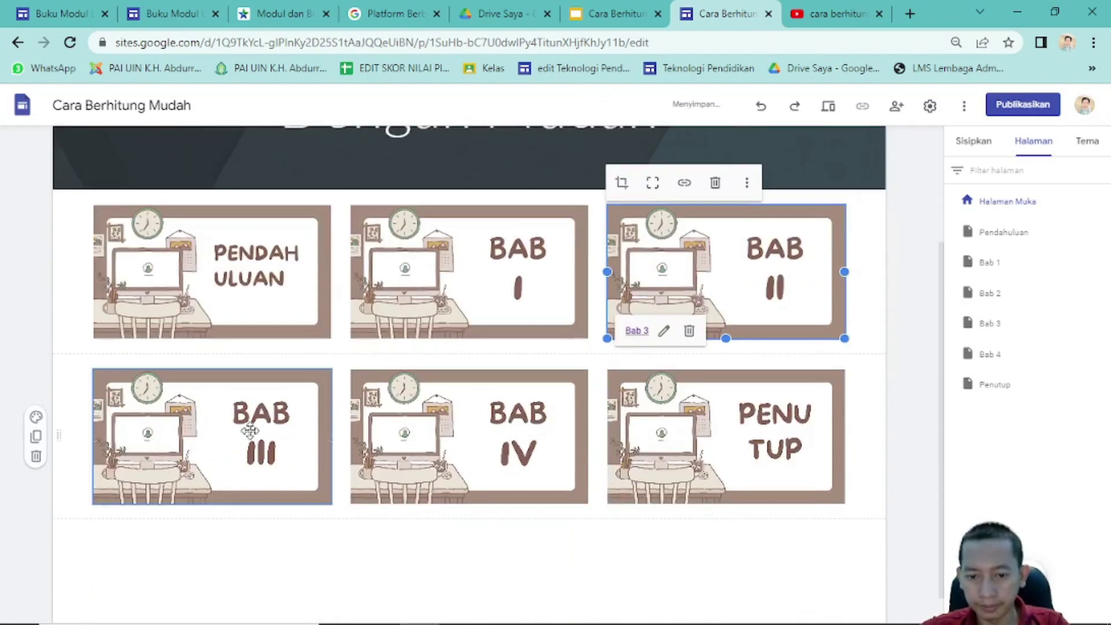
pyautogui.click(250, 430)
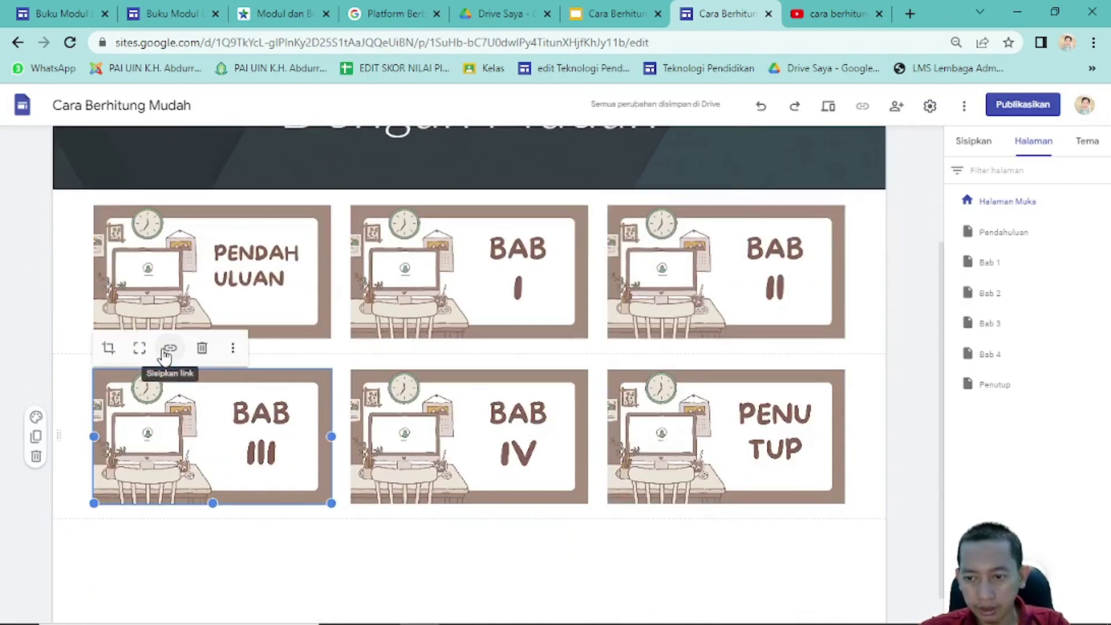
pyautogui.click(756, 291)
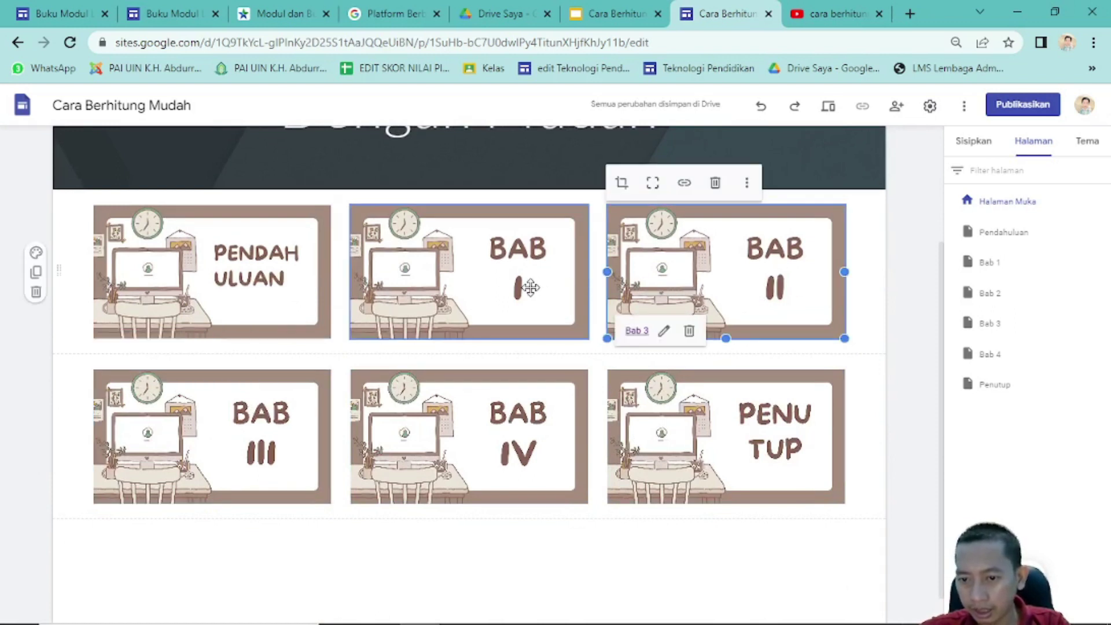
pyautogui.click(440, 289)
pyautogui.click(755, 295)
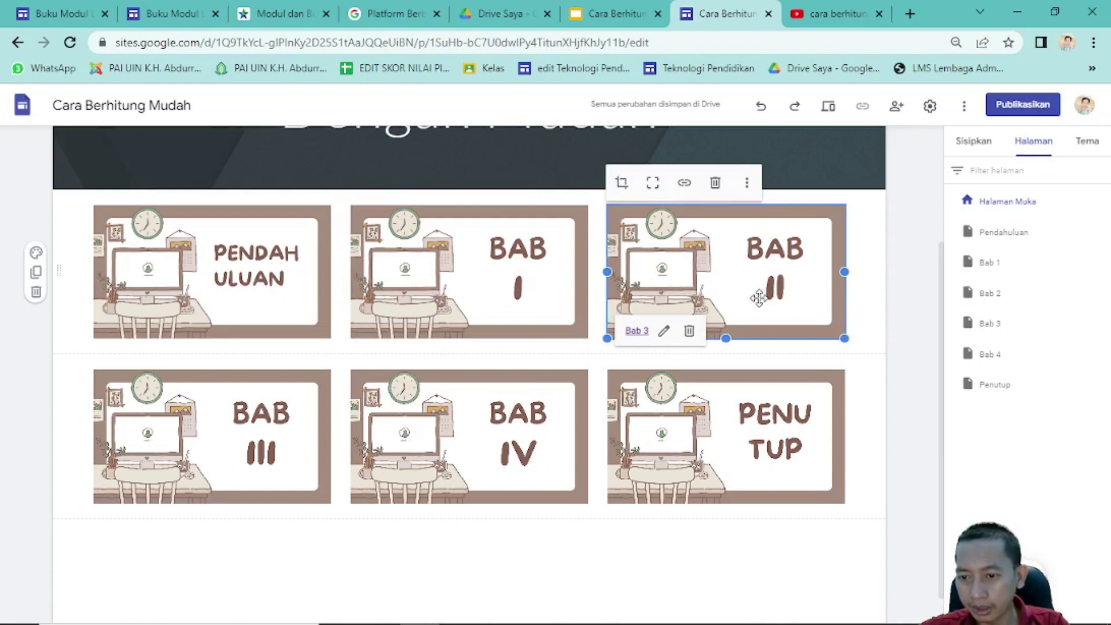
pyautogui.click(665, 333)
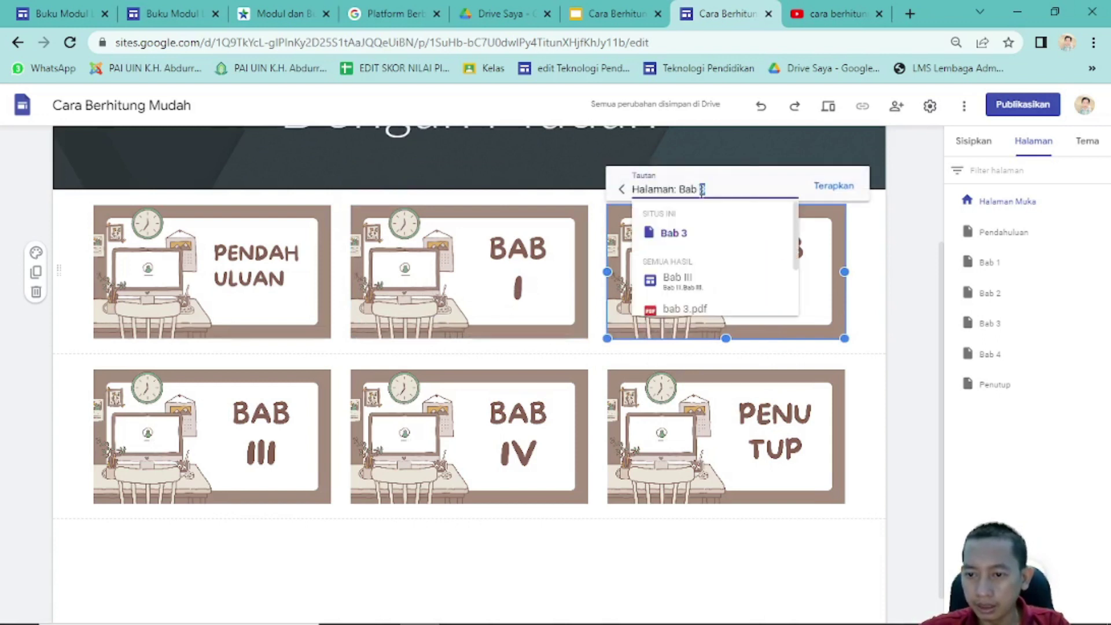
pyautogui.scroll(-2, 707, 255)
pyautogui.scroll(2, 707, 255)
pyautogui.press('BackSpace')
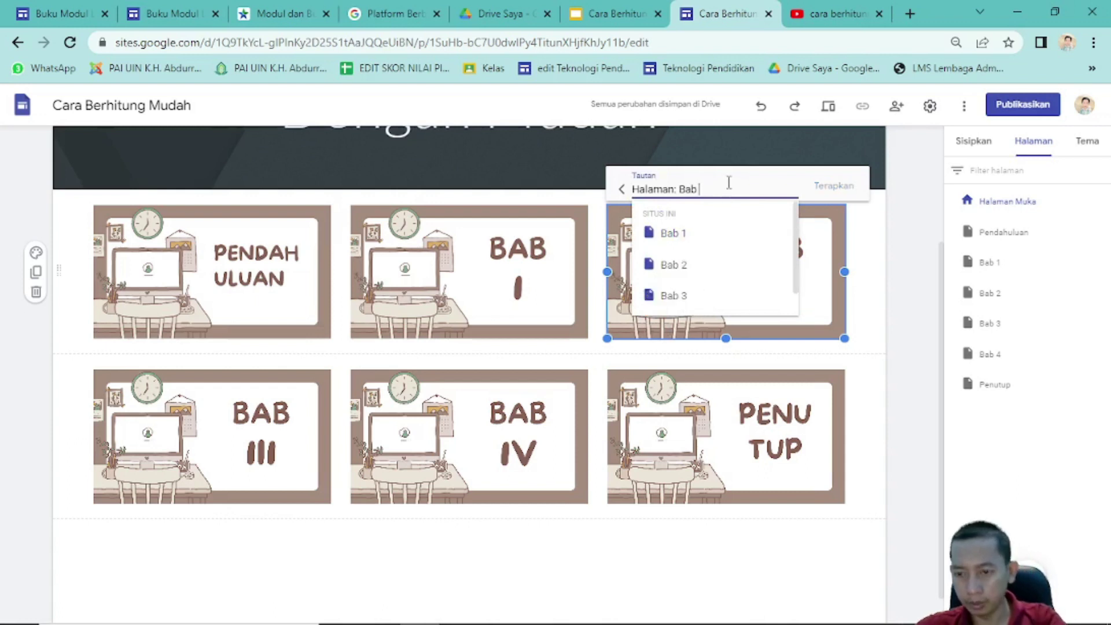
pyautogui.click(691, 258)
pyautogui.click(833, 186)
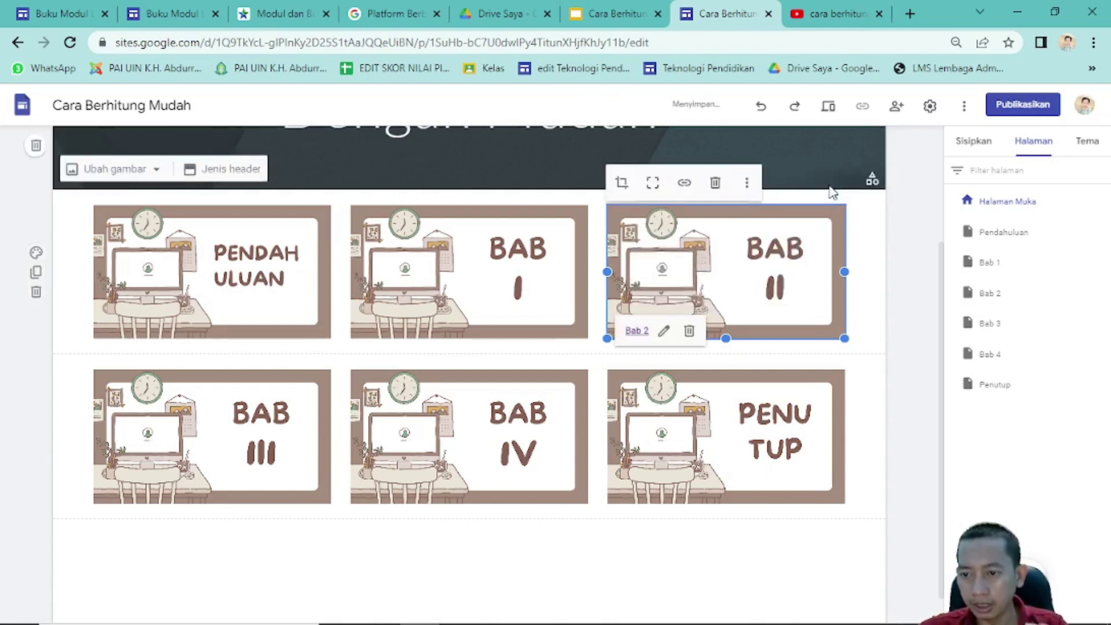
# - Link the BAB III image on the home page to the Bab 3 page
pyautogui.click(277, 405)
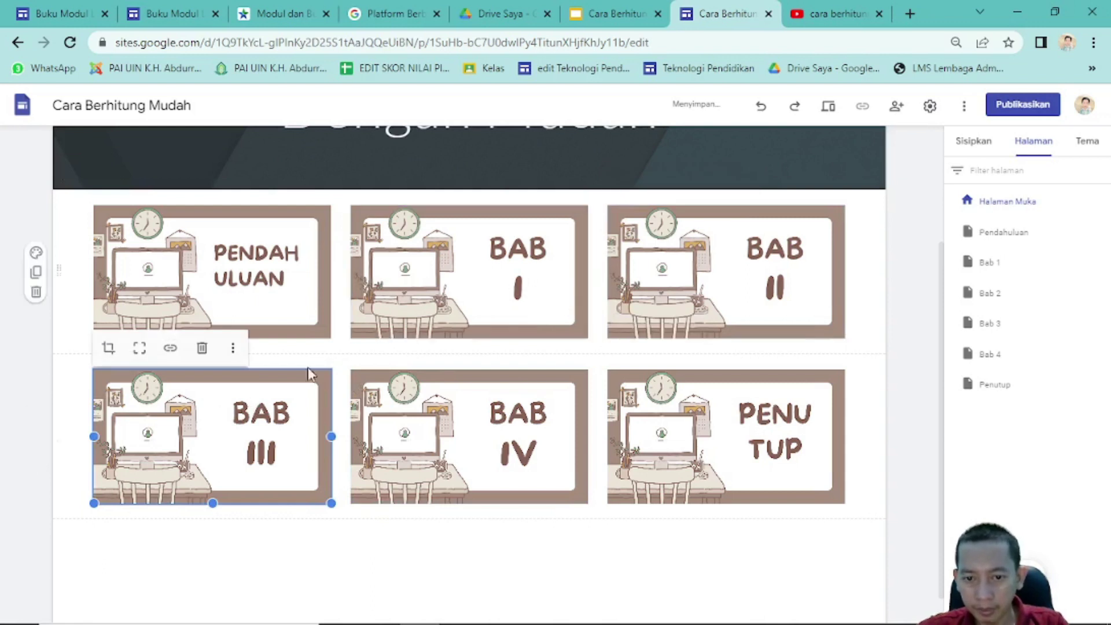
pyautogui.click(170, 347)
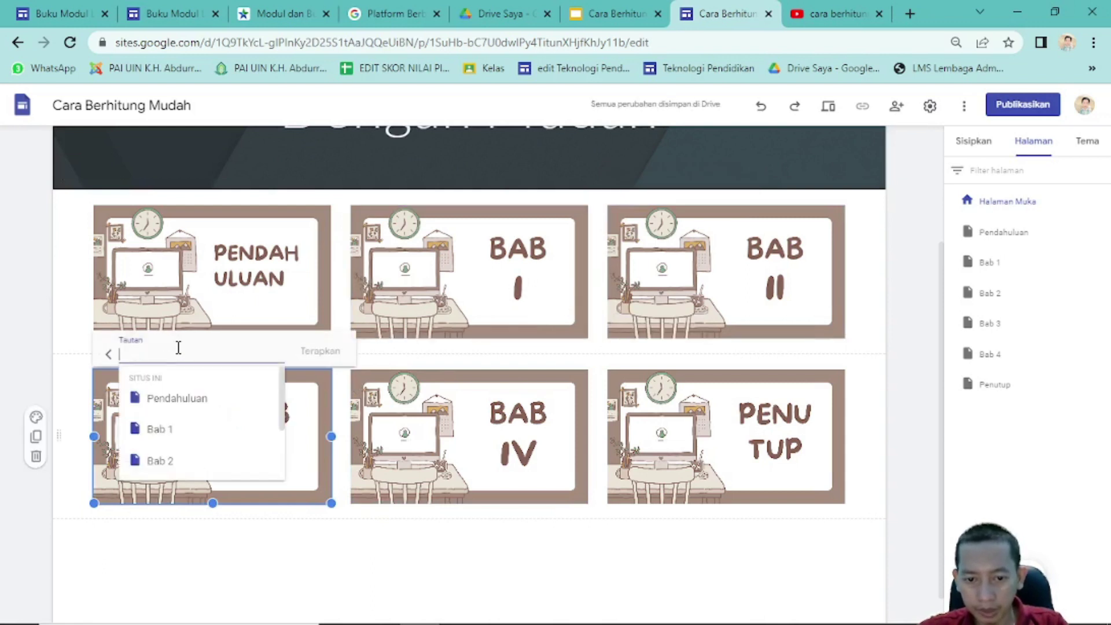
pyautogui.scroll(-2, 185, 445)
pyautogui.click(185, 426)
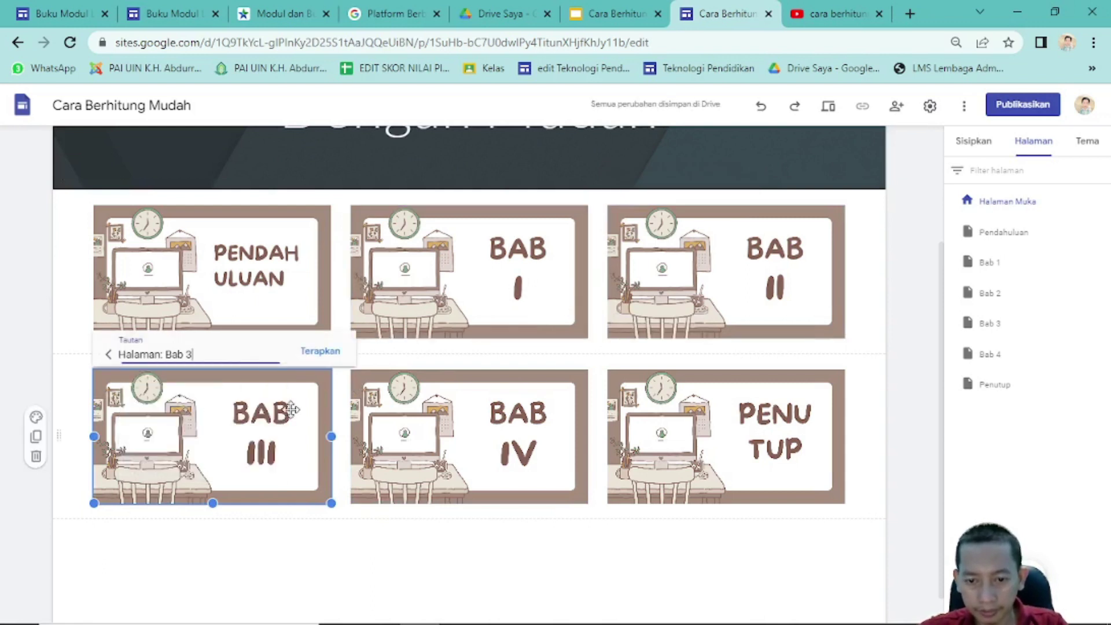
pyautogui.click(320, 352)
# - Link the BAB IV image on the home page to the Bab 4 page
pyautogui.click(457, 428)
pyautogui.click(688, 302)
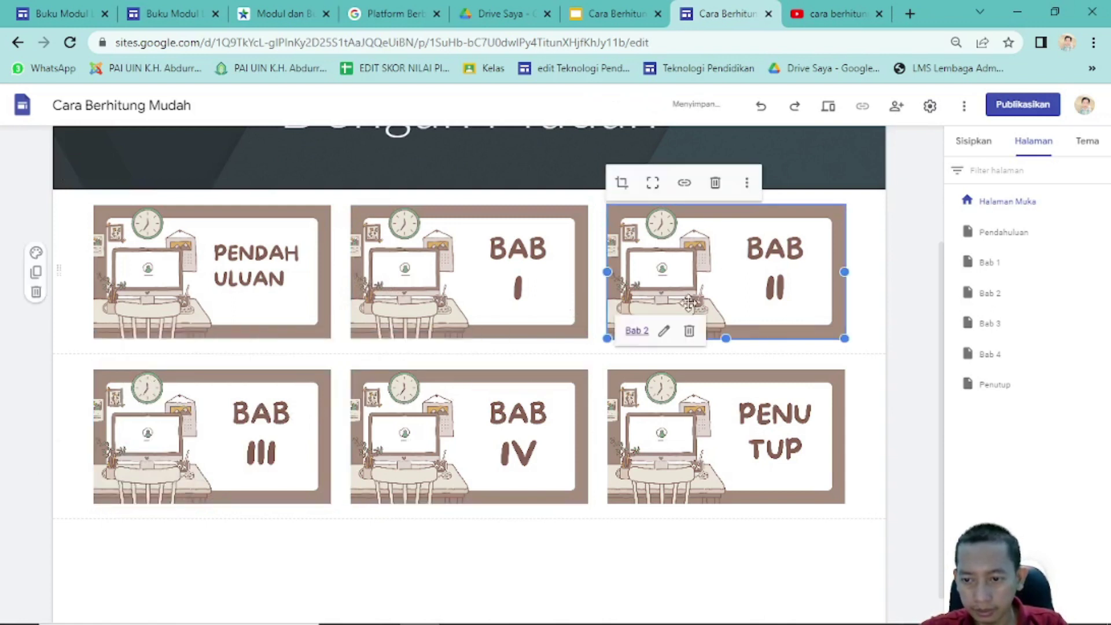
pyautogui.click(463, 459)
pyautogui.click(427, 347)
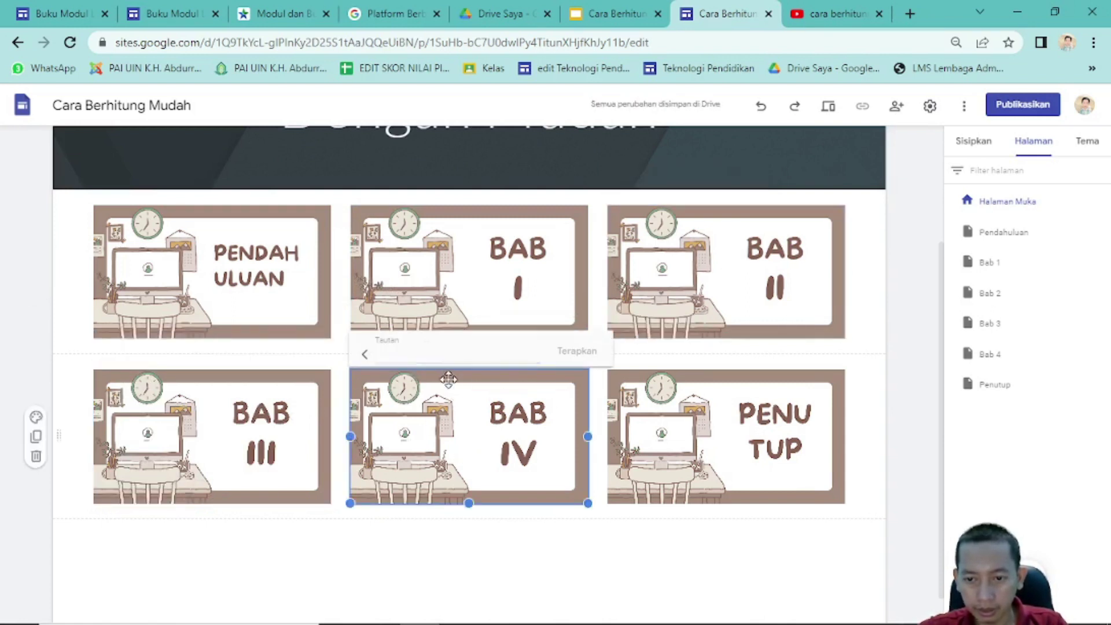
pyautogui.click(460, 361)
pyautogui.scroll(-3, 451, 417)
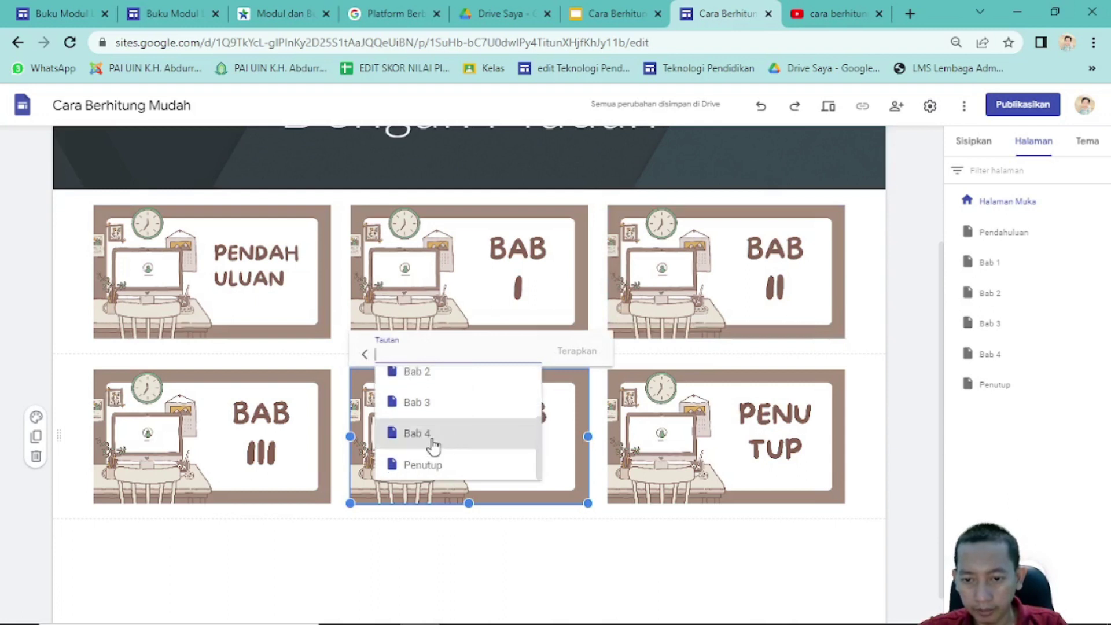
pyautogui.click(435, 434)
pyautogui.click(567, 353)
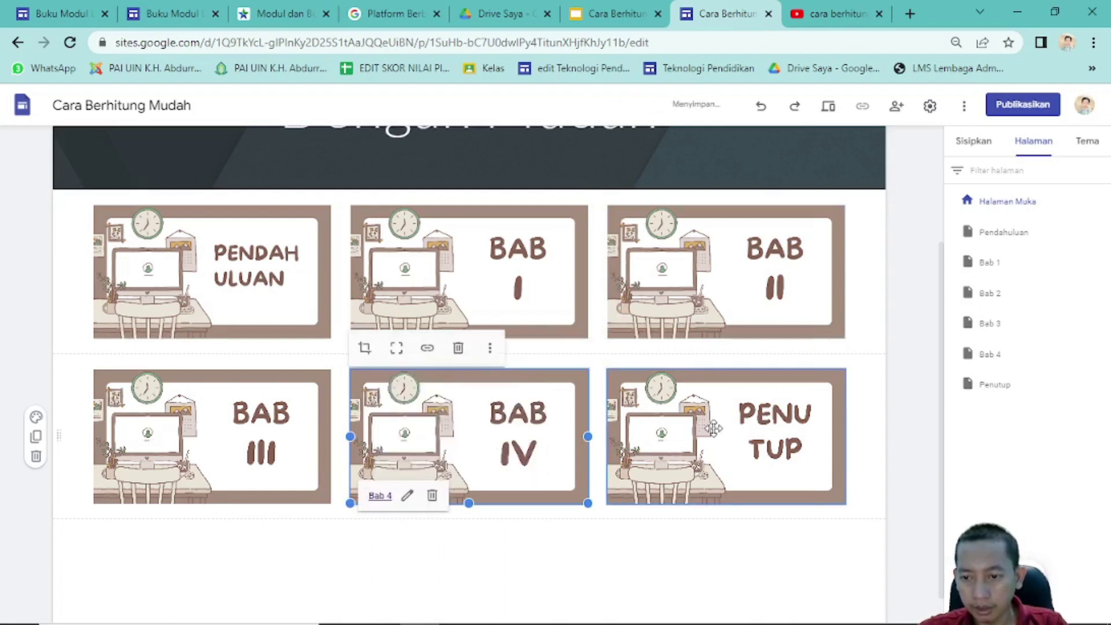
# - Link the PENUTUP image on the home page to the Penutup page
pyautogui.click(665, 382)
pyautogui.click(682, 347)
pyautogui.click(677, 350)
pyautogui.scroll(-3, 675, 412)
pyautogui.click(692, 462)
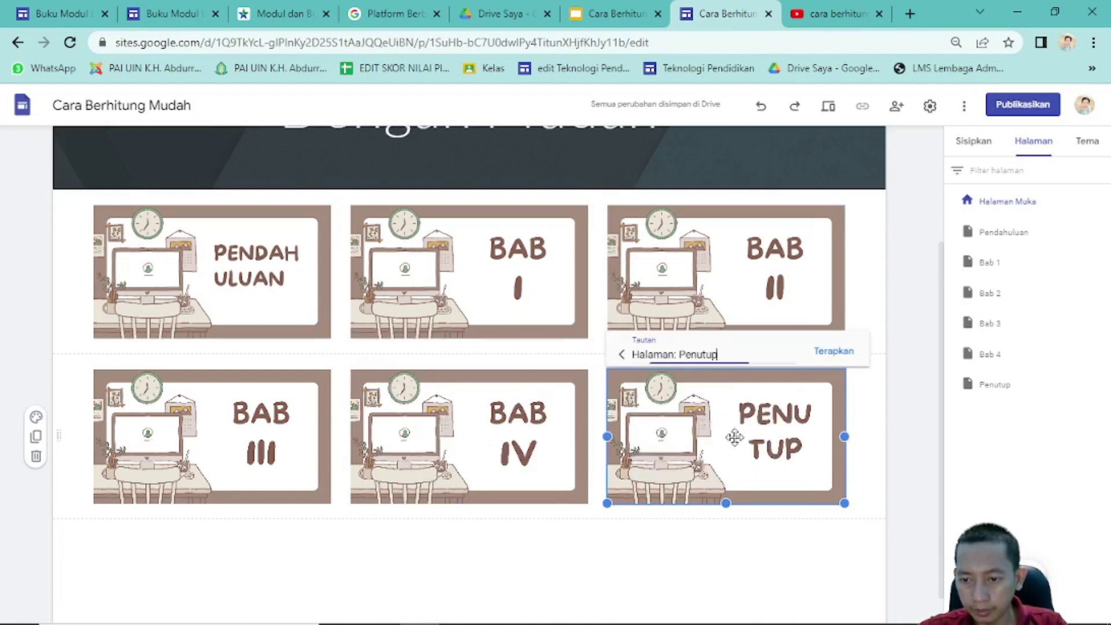
pyautogui.click(830, 352)
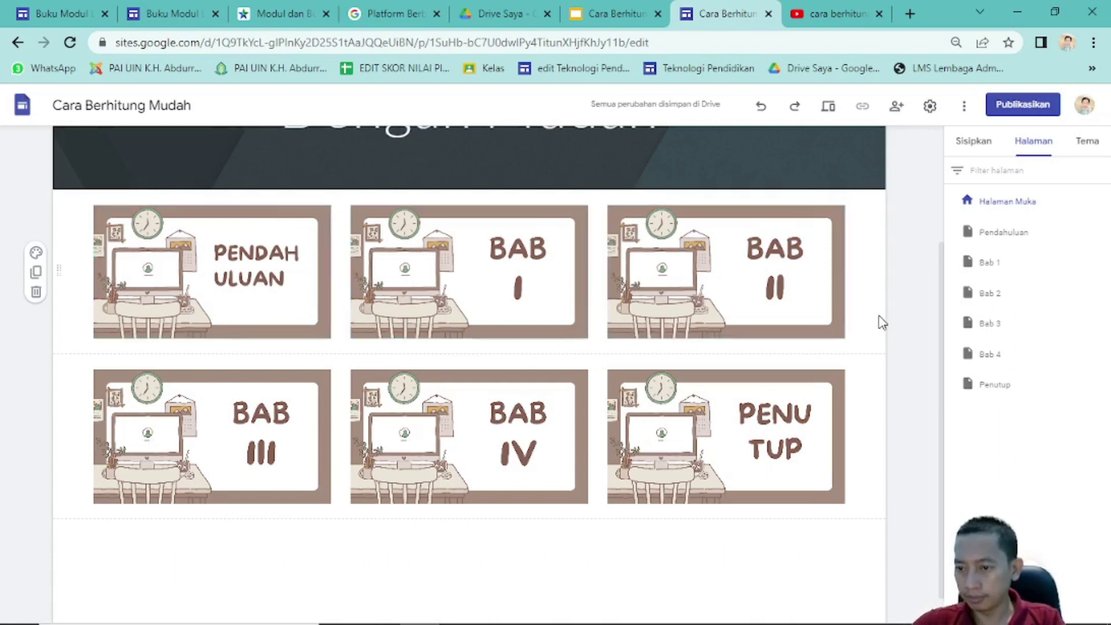
# - Start publishing the site and set its web address to "cara-berhitung-mudah1"
pyautogui.scroll(3, 879, 320)
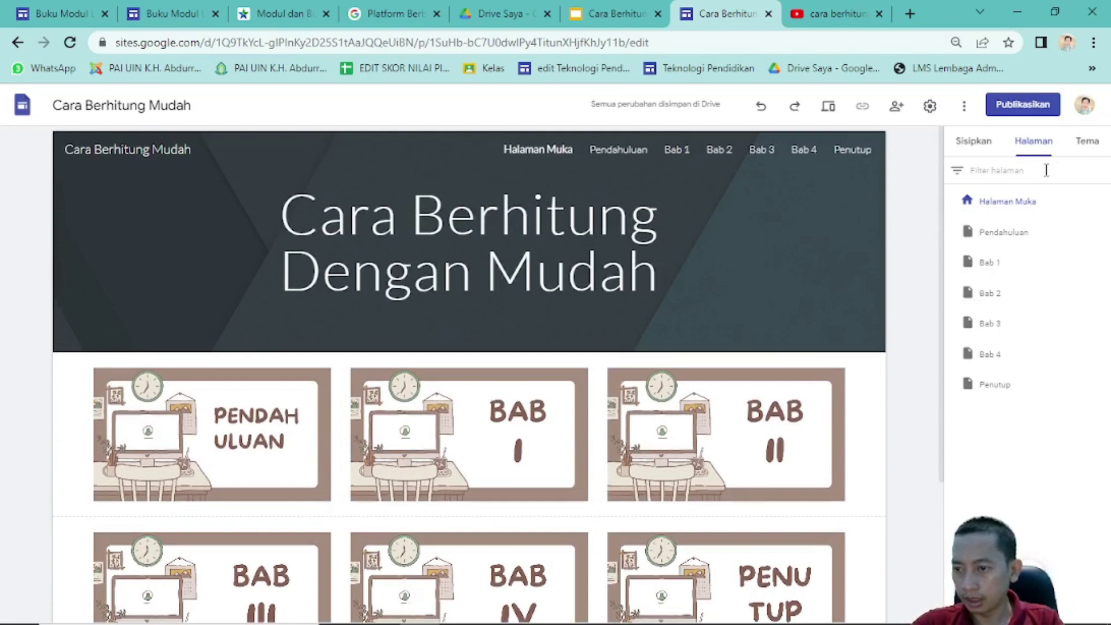
pyautogui.scroll(-2, 813, 263)
pyautogui.scroll(2, 812, 263)
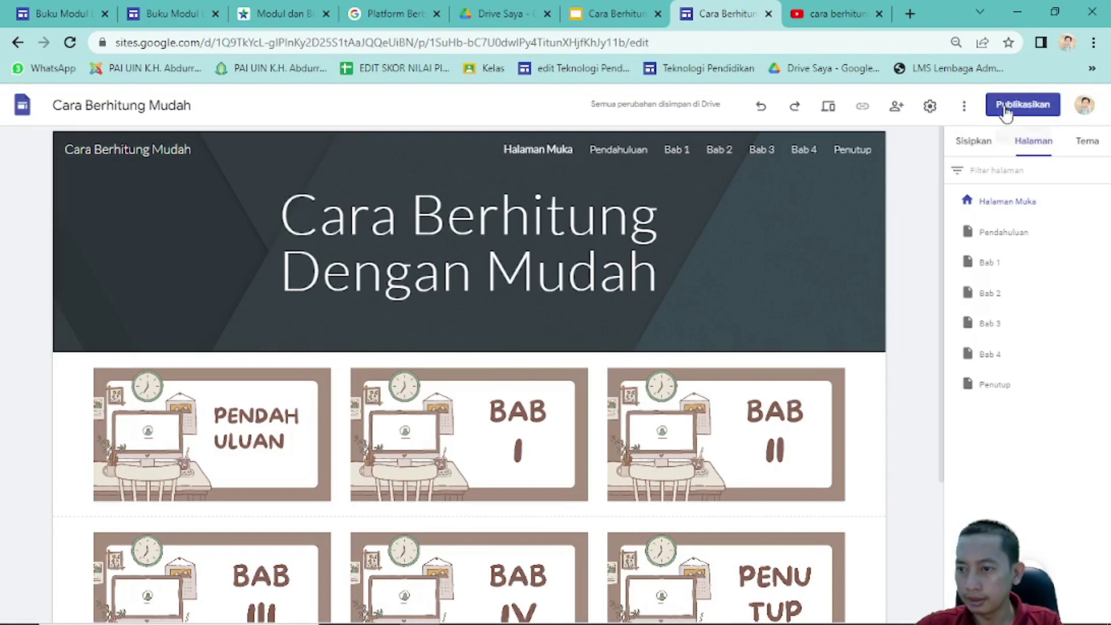
pyautogui.click(1005, 111)
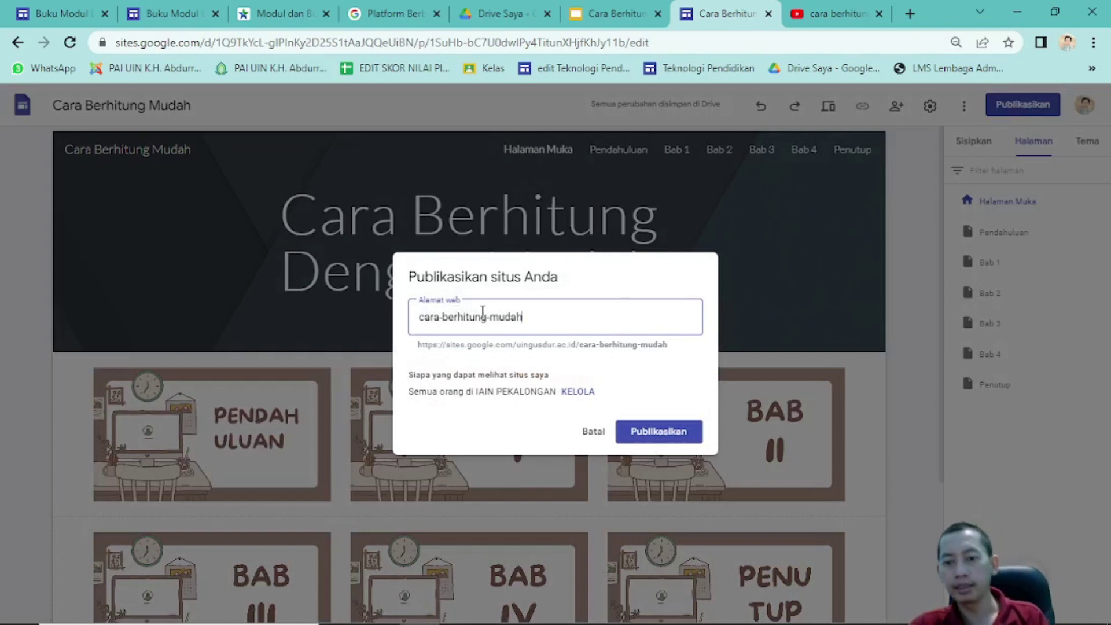
pyautogui.moveTo(545, 317)
pyautogui.mouseDown()
pyautogui.moveTo(366, 342)
pyautogui.moveTo(553, 325)
pyautogui.mouseUp()
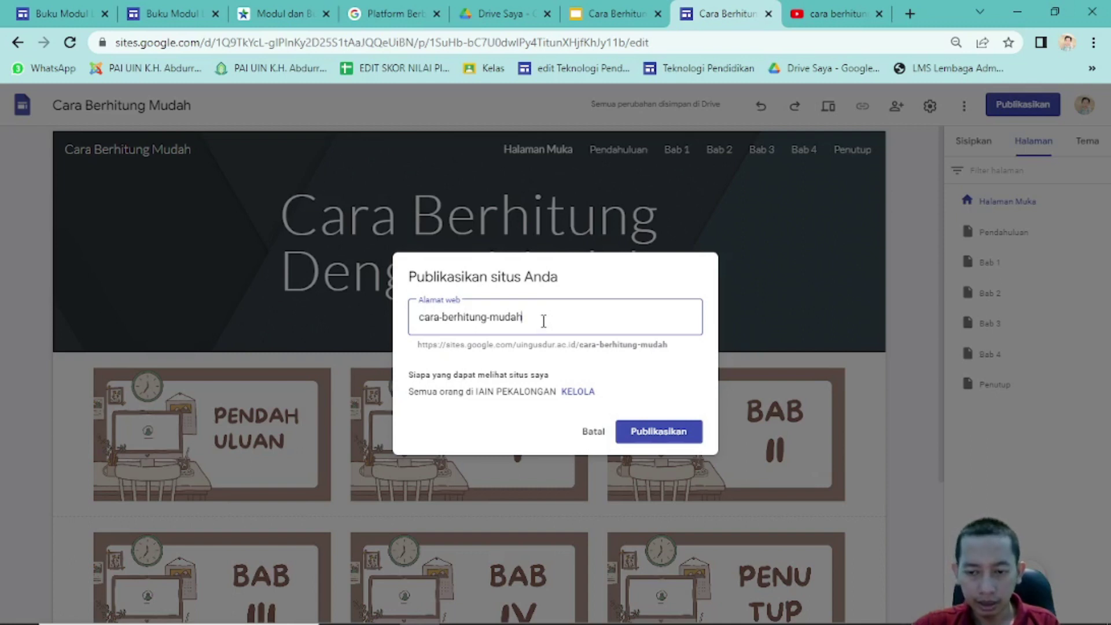
pyautogui.write('1')
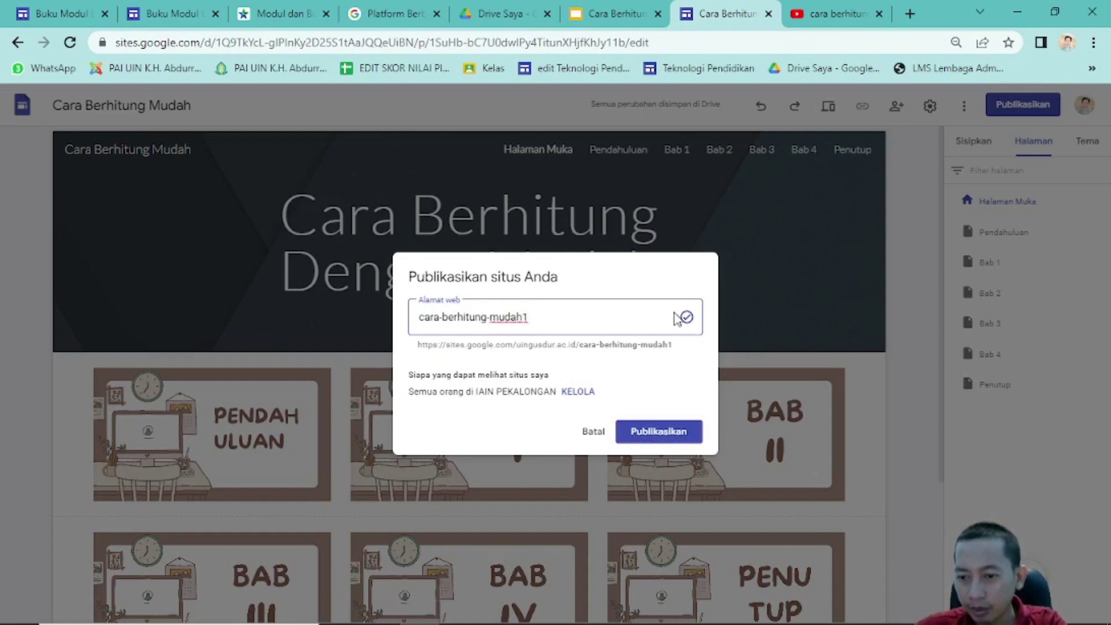
# - Change the site's web address to "cara-berhitung-mudah" and copy that address text
pyautogui.press('BackSpace')
pyautogui.moveTo(553, 320); pyautogui.dragTo(396, 324)
pyautogui.hotkey('ctrl', 'c')
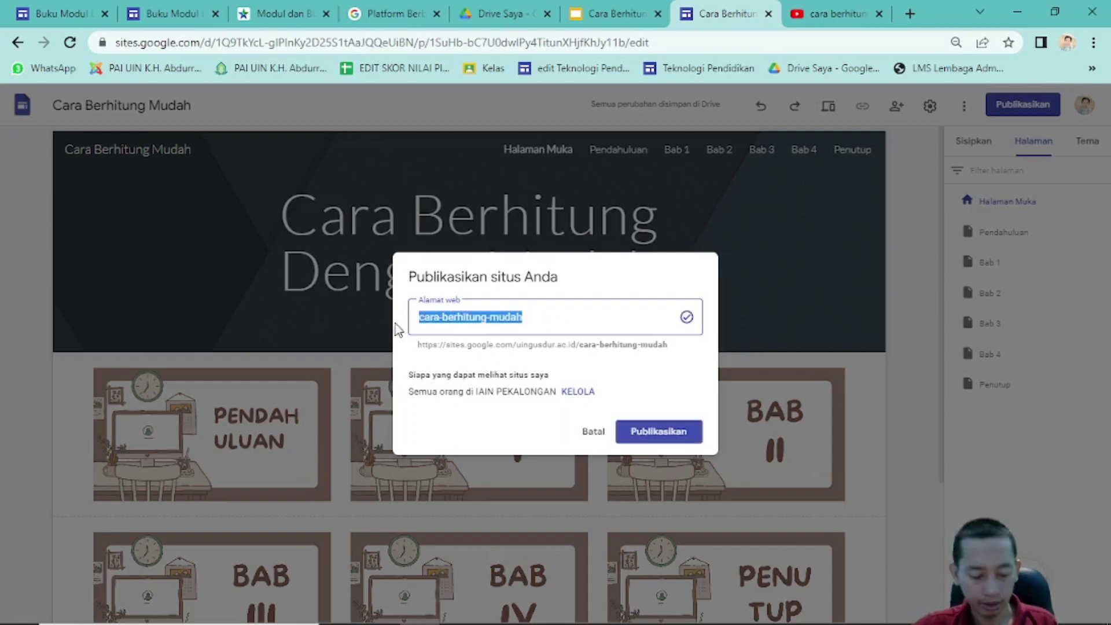
# - Try a person's first name and "pai" as alternative web addresses, clearing each attempt
pyautogui.press('BackSpace')
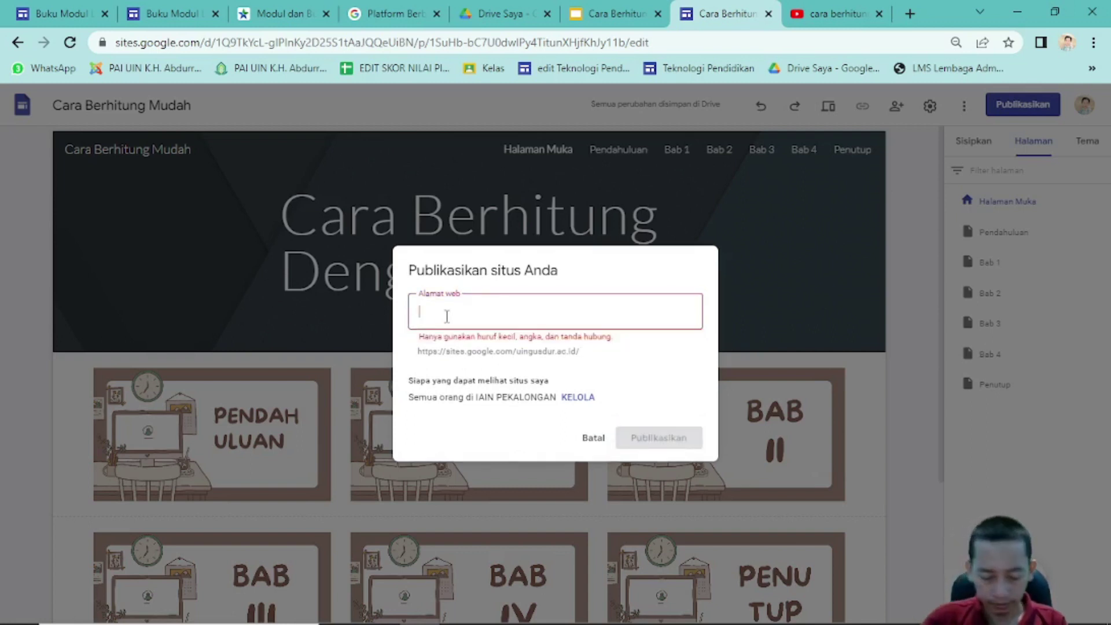
pyautogui.write('dicky')
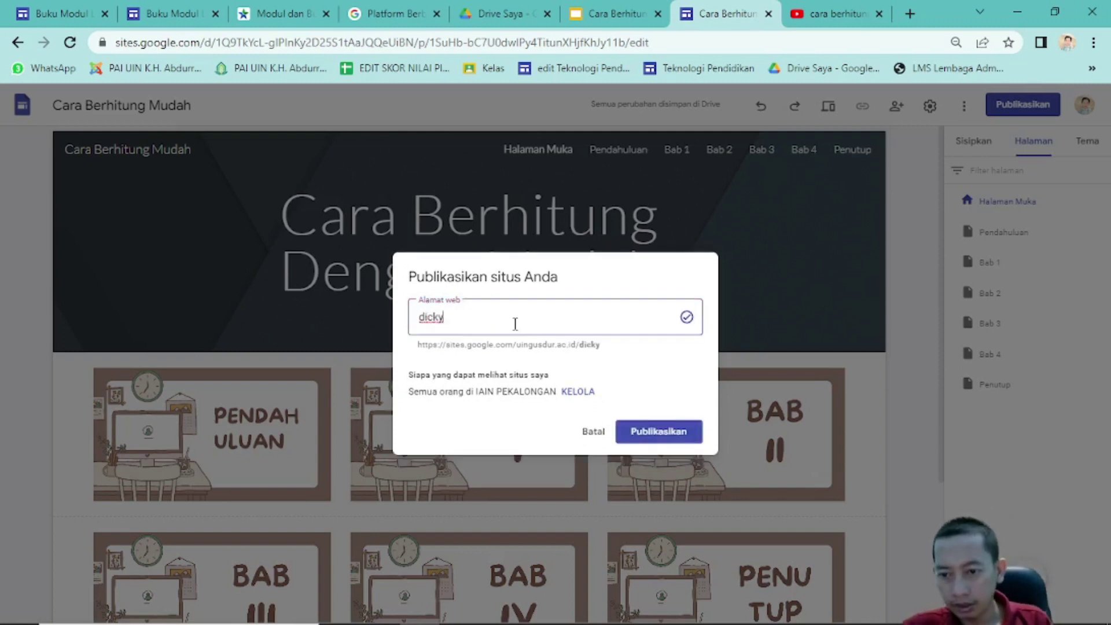
pyautogui.press('BackSpace')
pyautogui.press('BackSpace')
pyautogui.press('BackSpace')
pyautogui.press('BackSpace')
pyautogui.press('BackSpace')
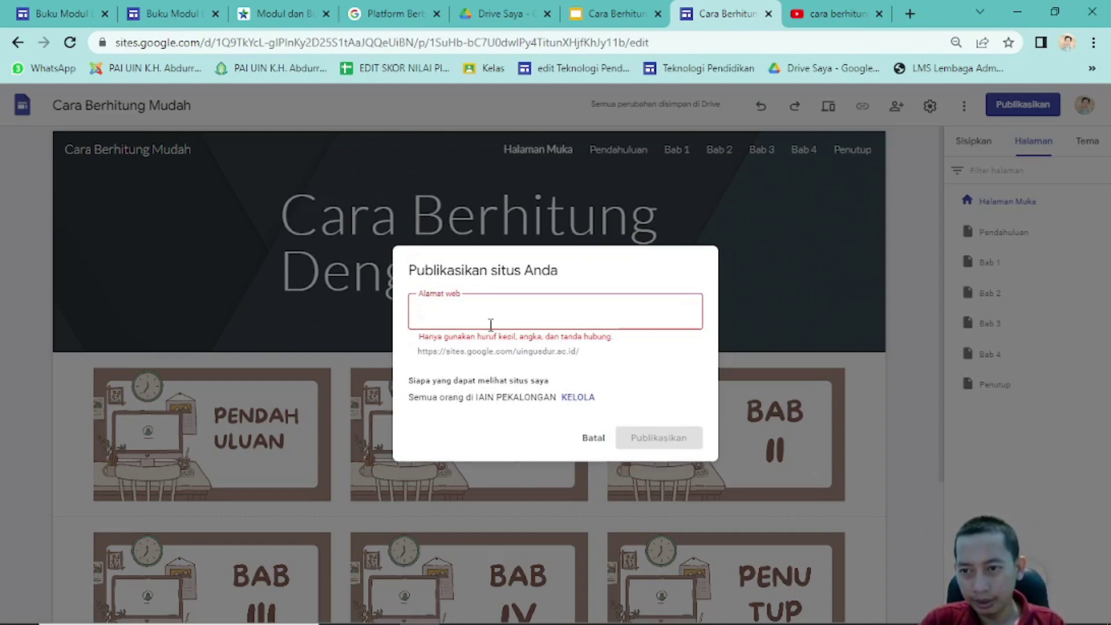
pyautogui.write('pai')
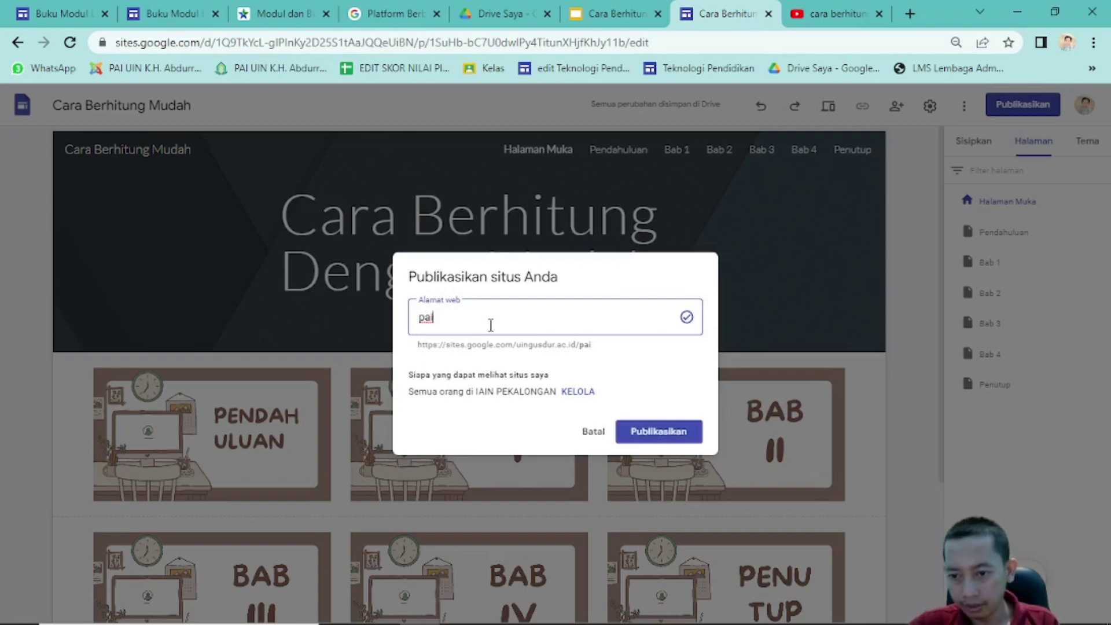
pyautogui.press('BackSpace')
pyautogui.press('BackSpace')
pyautogui.press('BackSpace')
pyautogui.write('we')
pyautogui.press('BackSpace')
pyautogui.press('BackSpace')
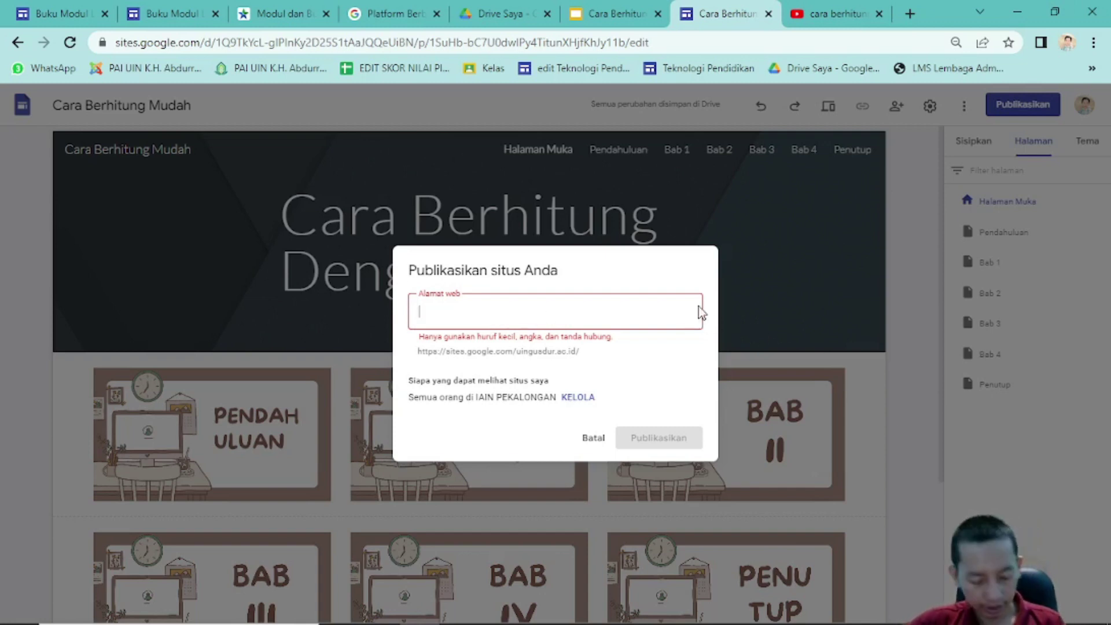
# - Paste "cara-berhitung-mudah" back as the web address and publish the site
pyautogui.hotkey('ctrl', 'v')
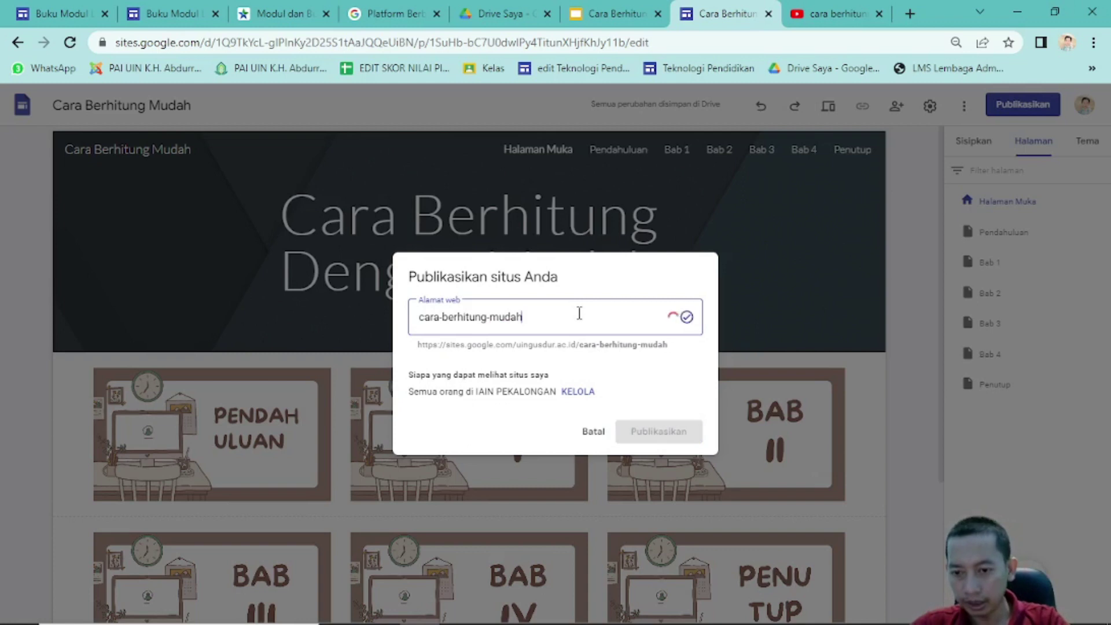
pyautogui.write('8')
pyautogui.press('BackSpace')
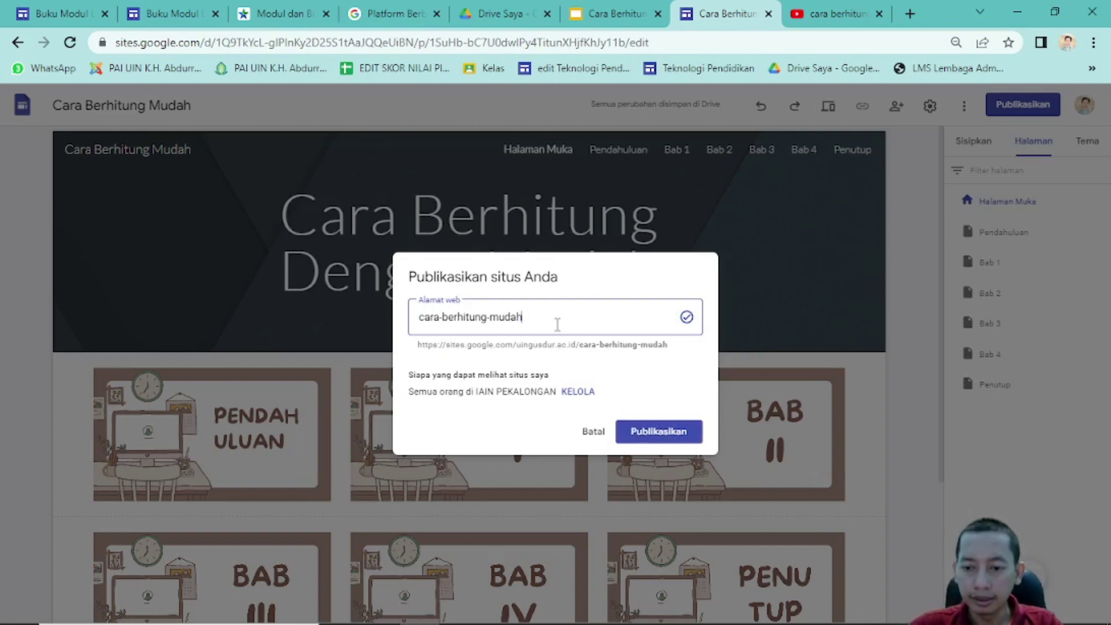
pyautogui.moveTo(568, 324); pyautogui.dragTo(377, 344)
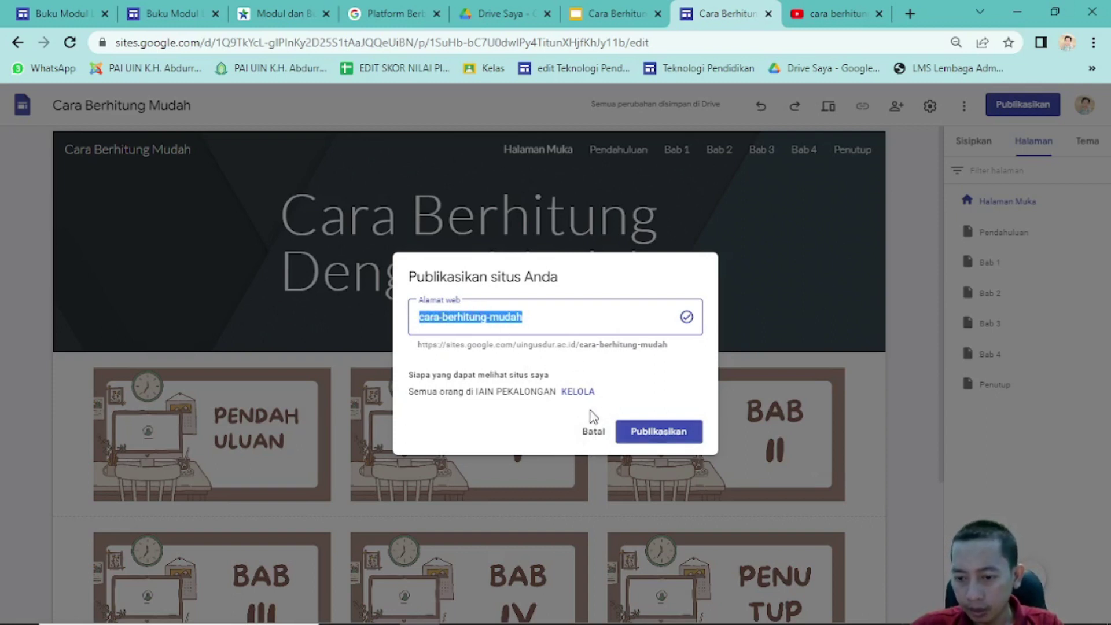
pyautogui.click(649, 434)
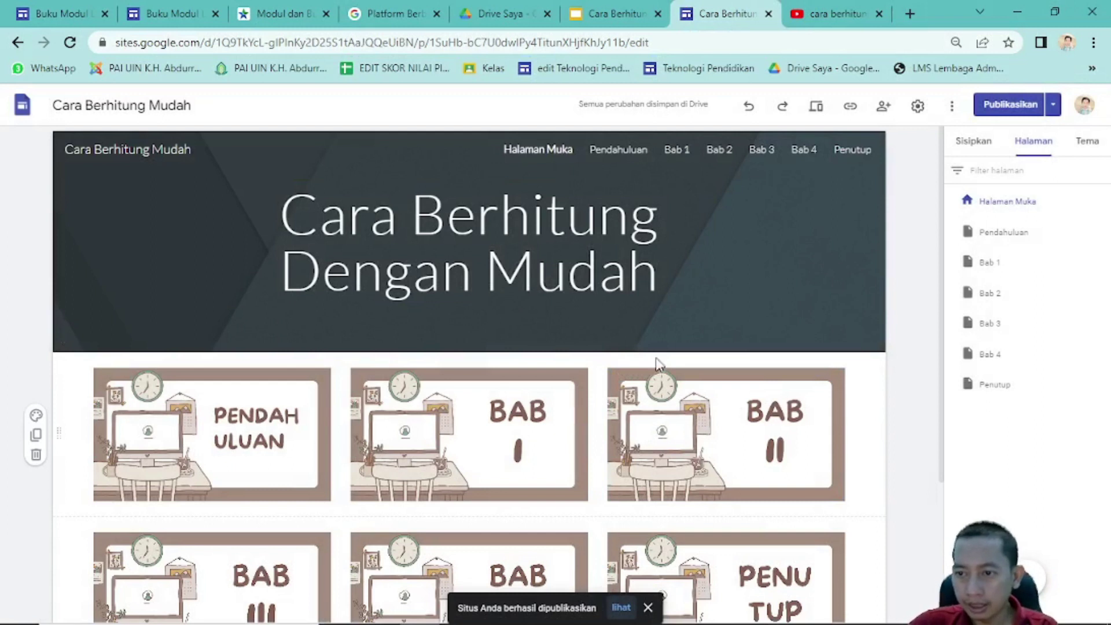
# - Copy the published site's link and open it in a new browser tab
pyautogui.click(851, 110)
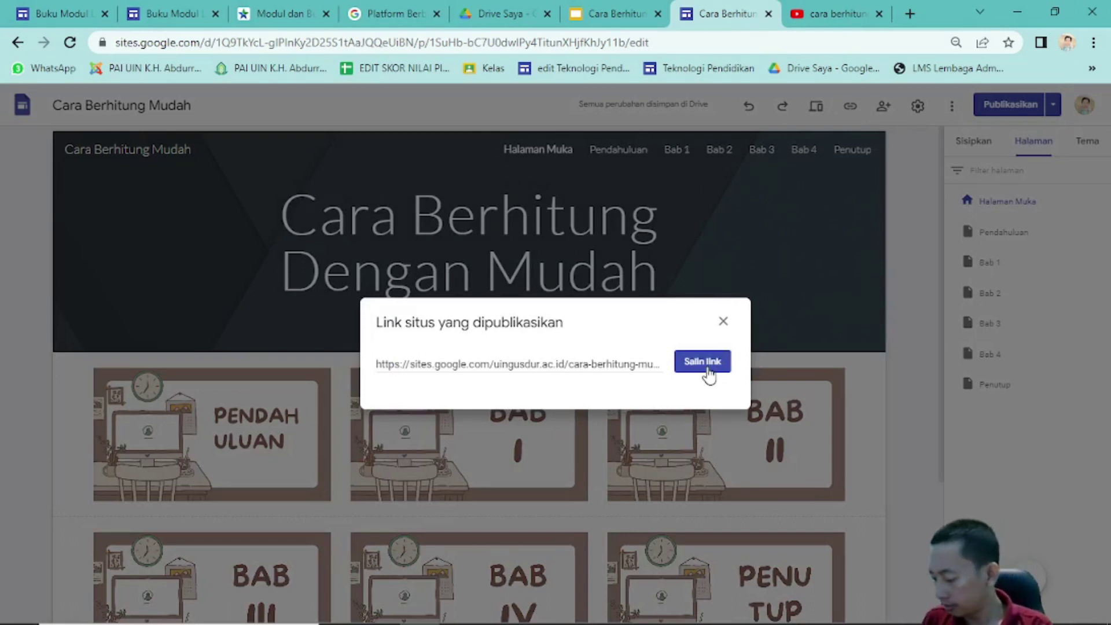
pyautogui.click(706, 371)
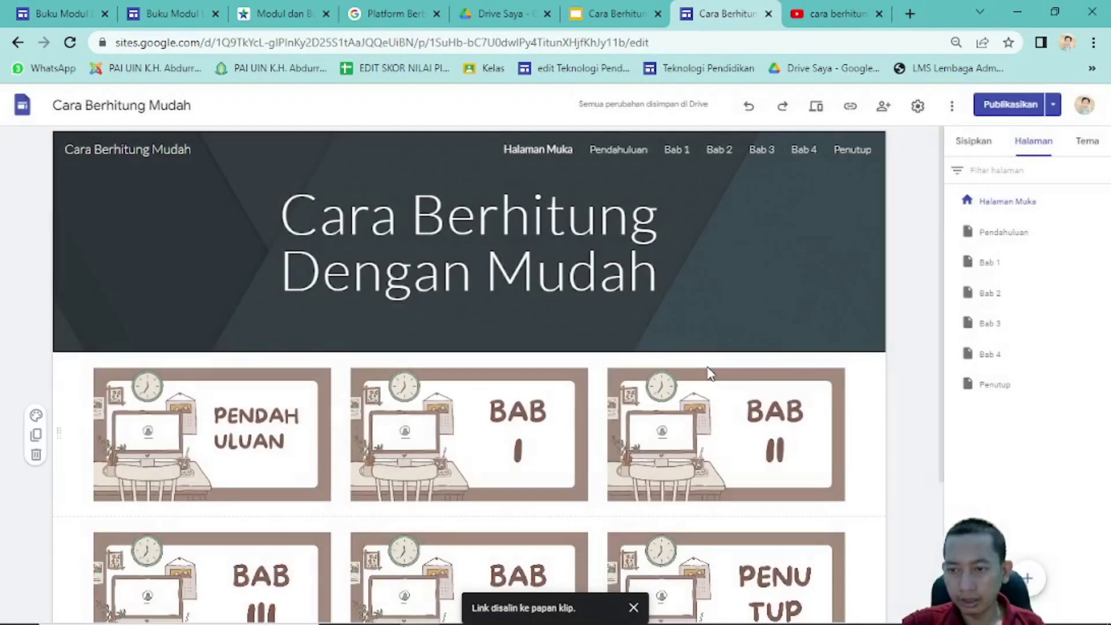
pyautogui.click(909, 13)
pyautogui.write('https://sites.google.com/uingusdur.ac.id/cara-berhitung-mudah/halaman-muka')
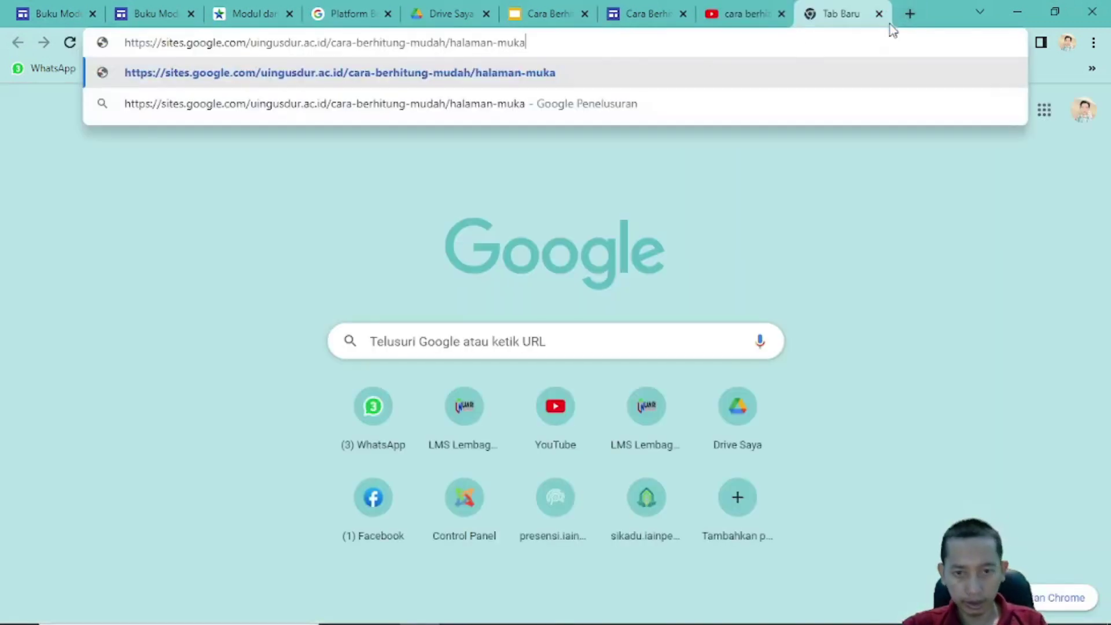
pyautogui.press('Return')
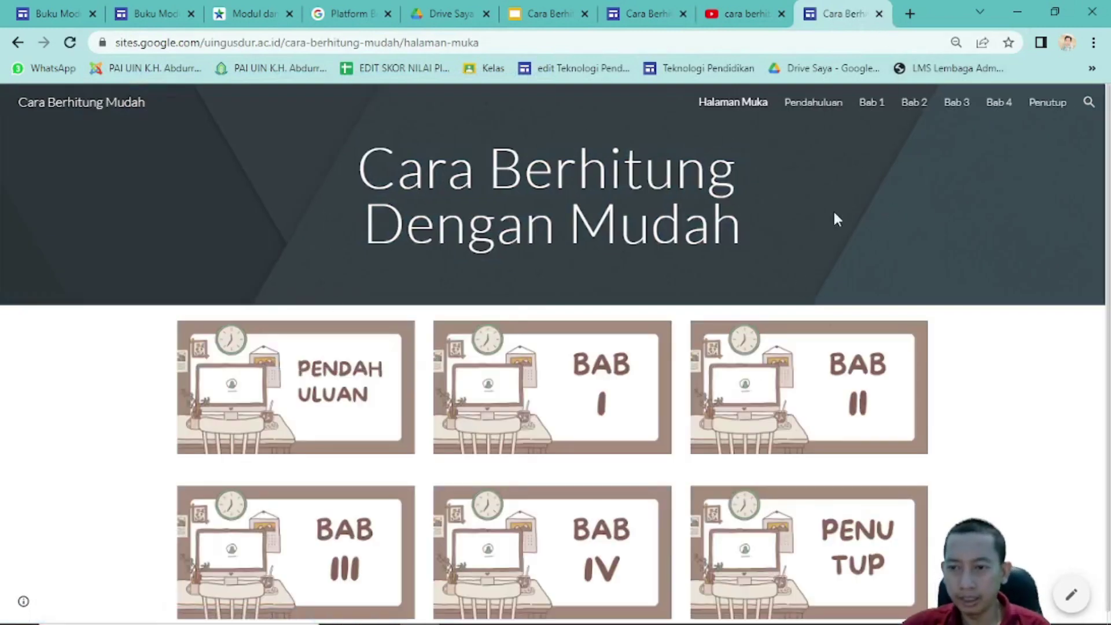
# - Test the PENDAHULUAN and BAB I image links on the published home page, returning to Halaman Muka after each
pyautogui.click(374, 398)
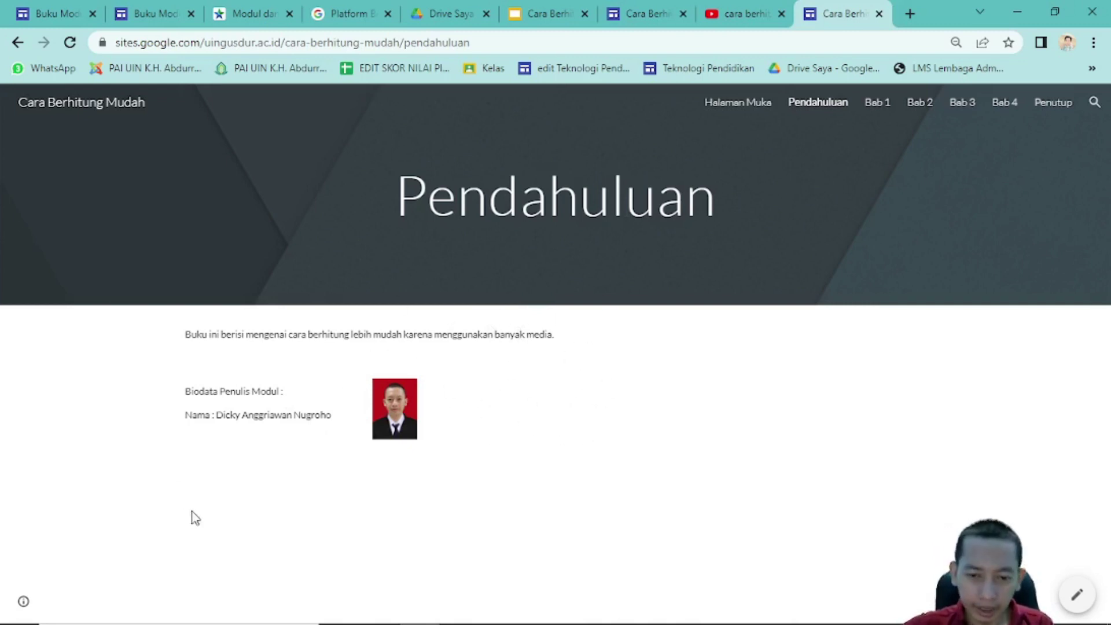
pyautogui.click(749, 109)
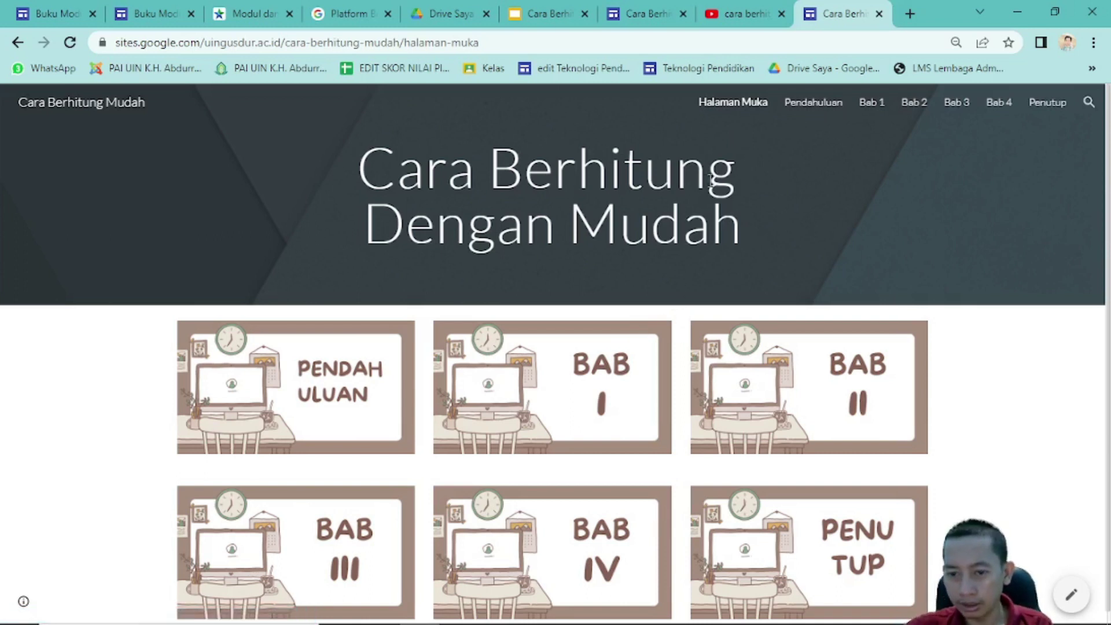
pyautogui.click(598, 347)
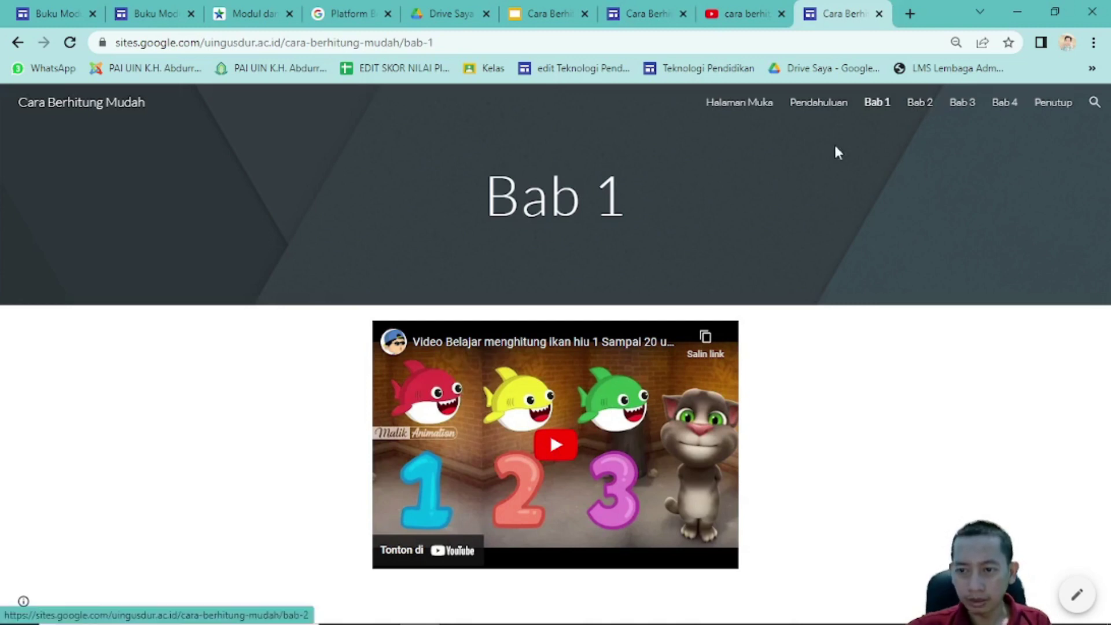
pyautogui.click(756, 110)
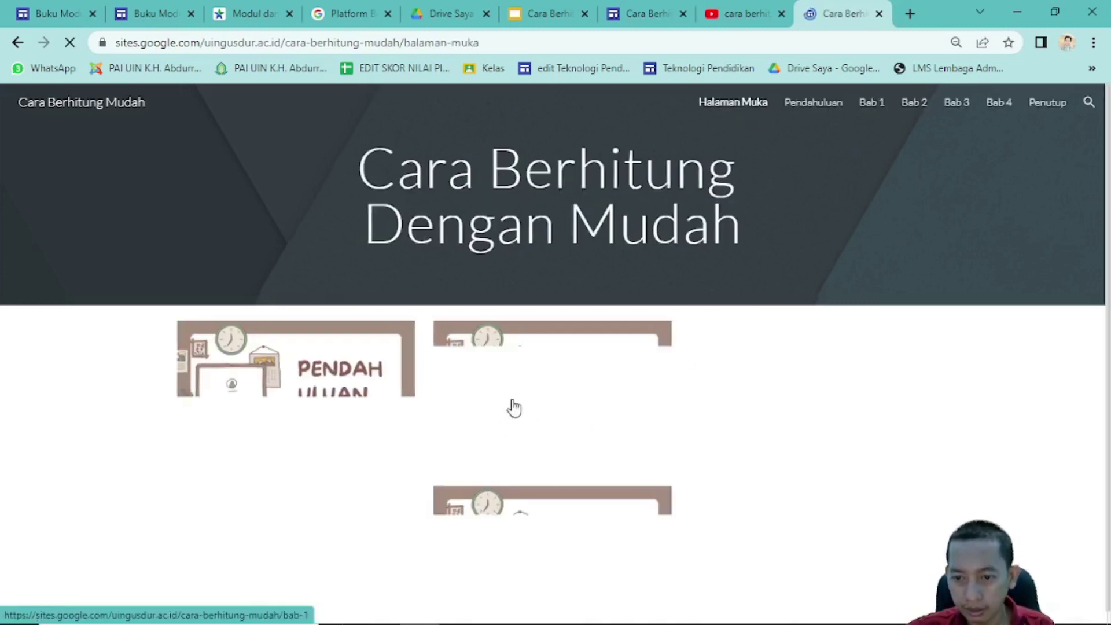
# - Check the published Bab 2 page through its home page image, view Bab 3, and return to Halaman Muka
pyautogui.click(745, 357)
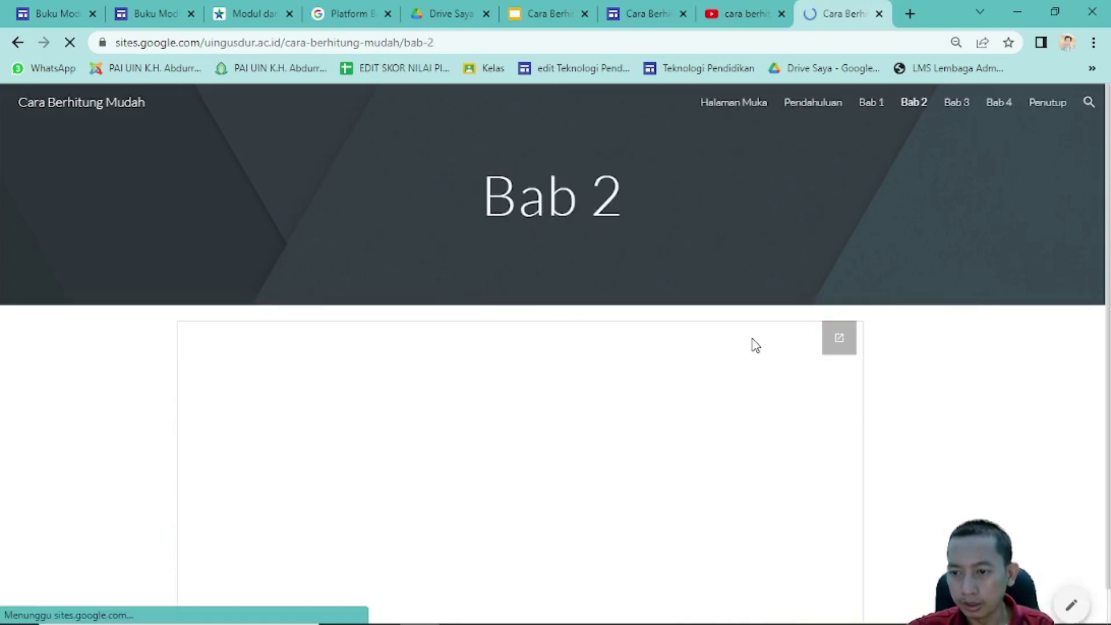
pyautogui.scroll(-1, 710, 393)
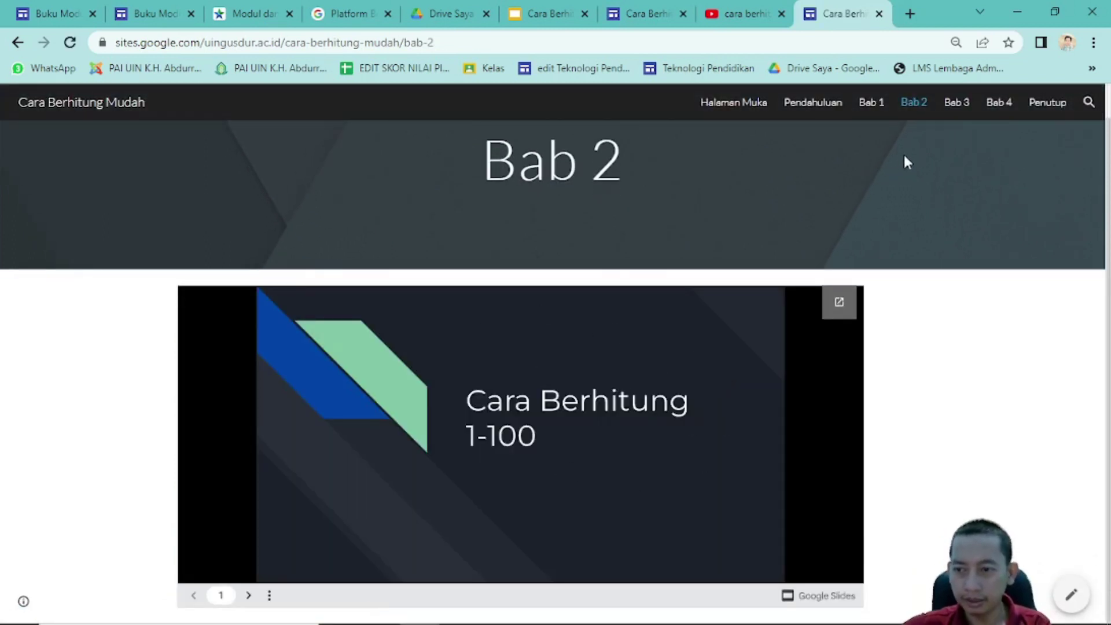
pyautogui.click(958, 109)
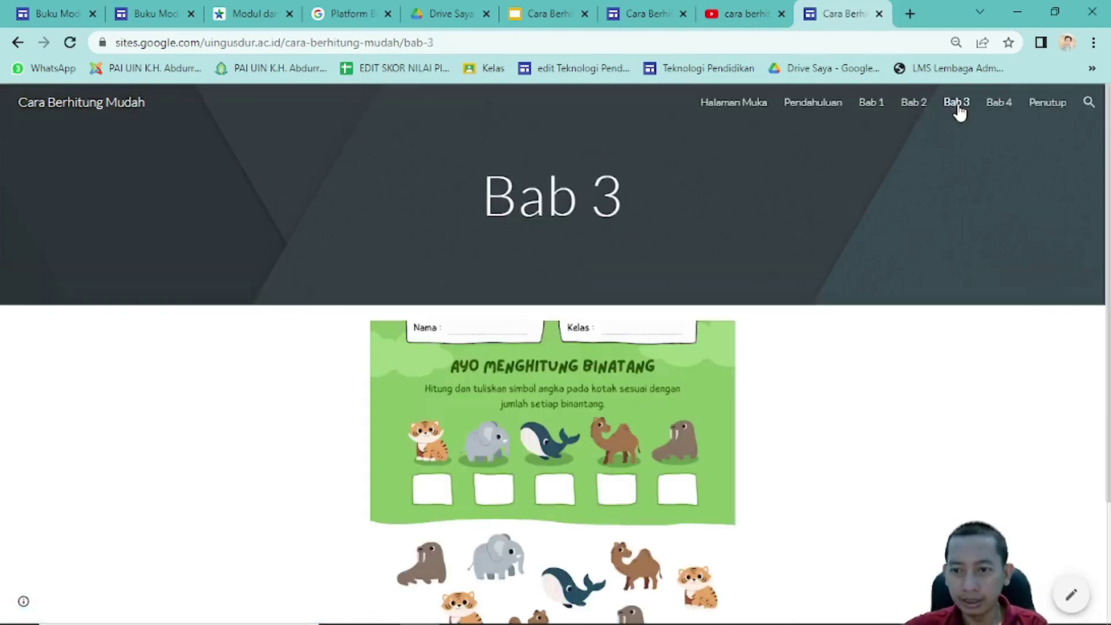
pyautogui.click(737, 105)
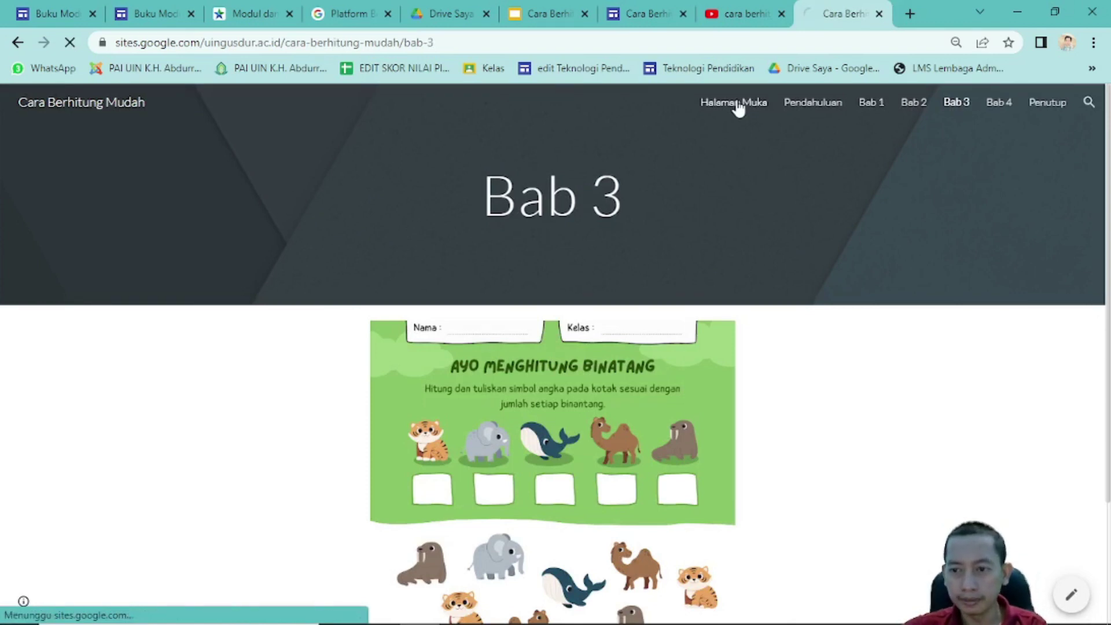
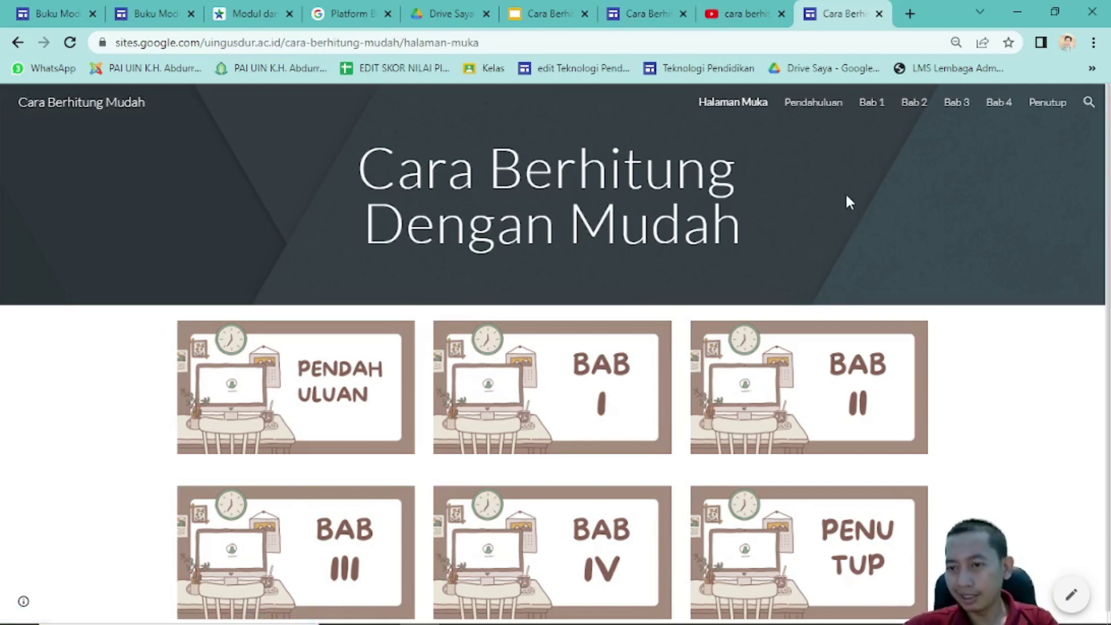
pyautogui.scroll(-1, 845, 194)
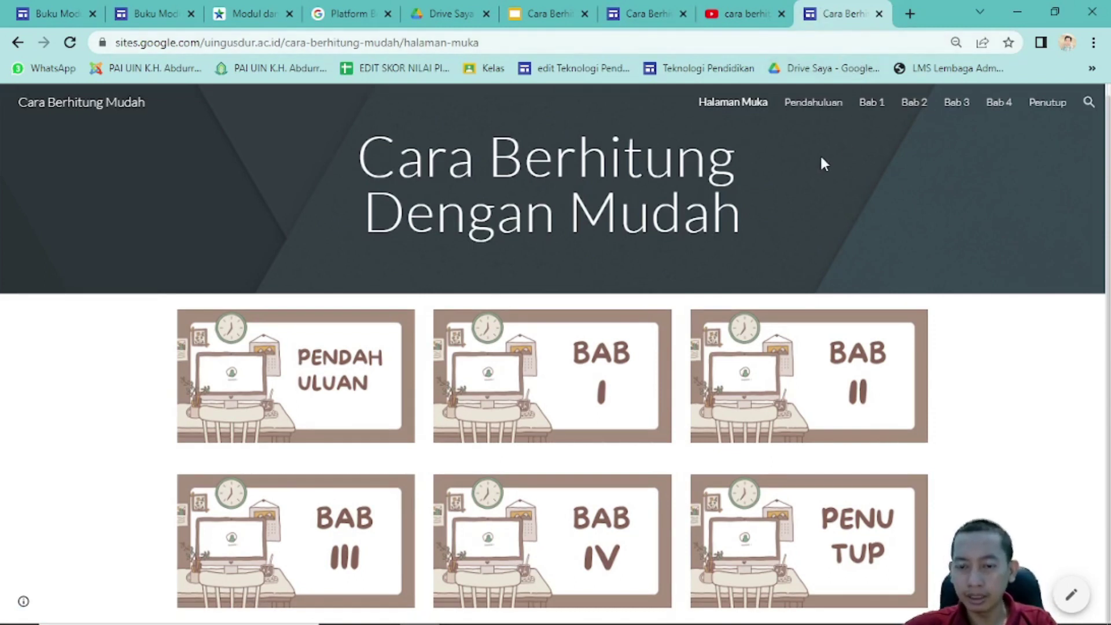
# - Look over the home page in the site editor, view the Drive files, and return to the editor
pyautogui.click(644, 8)
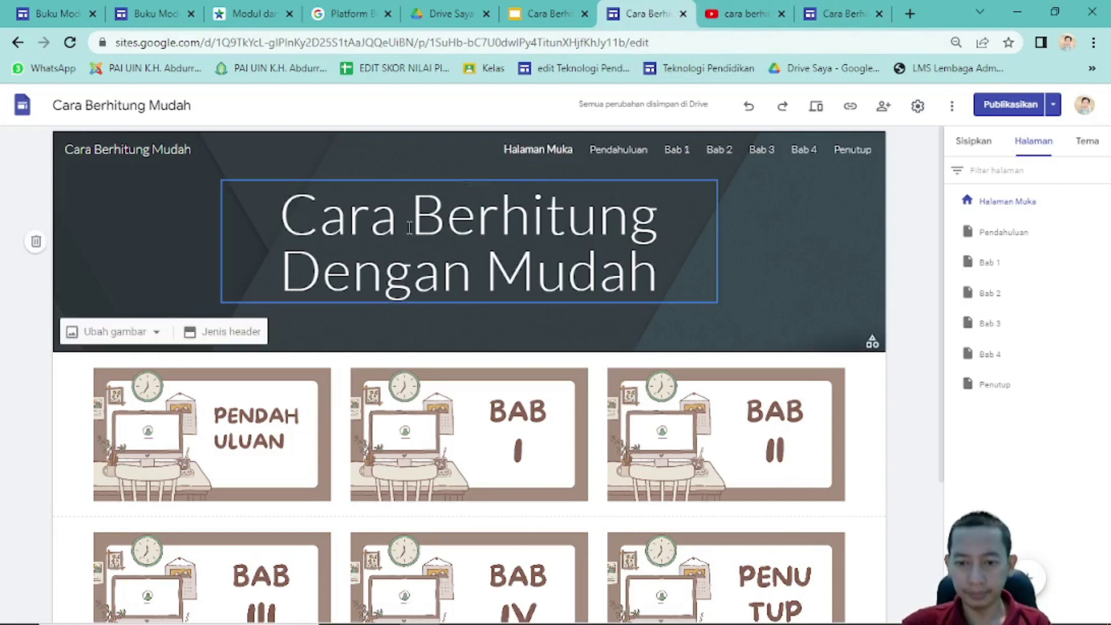
pyautogui.scroll(-1, 740, 218)
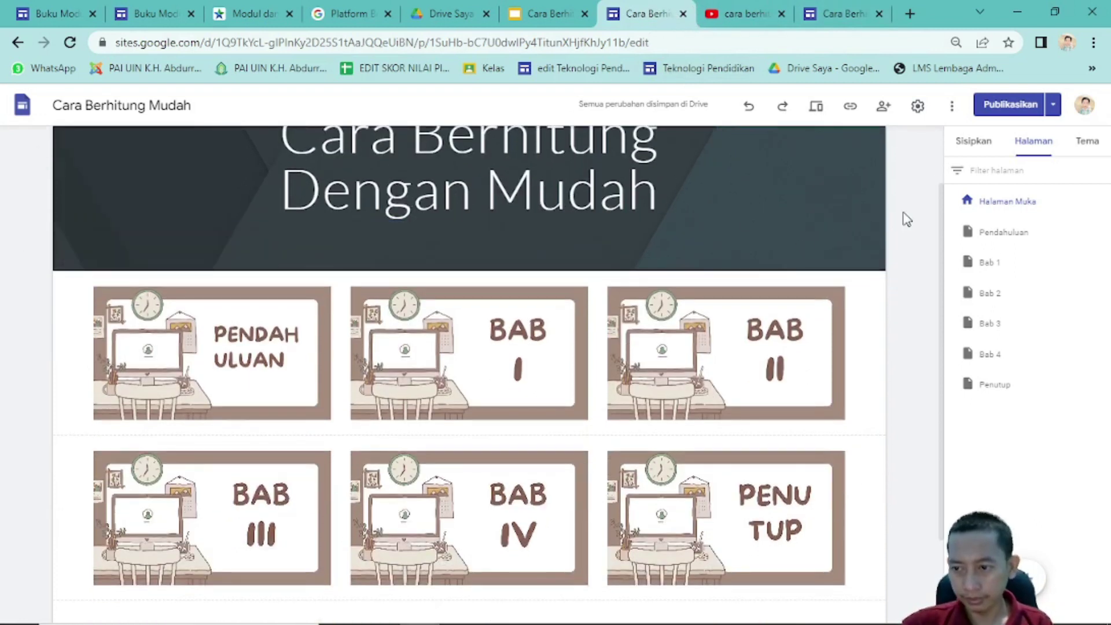
pyautogui.scroll(1, 859, 185)
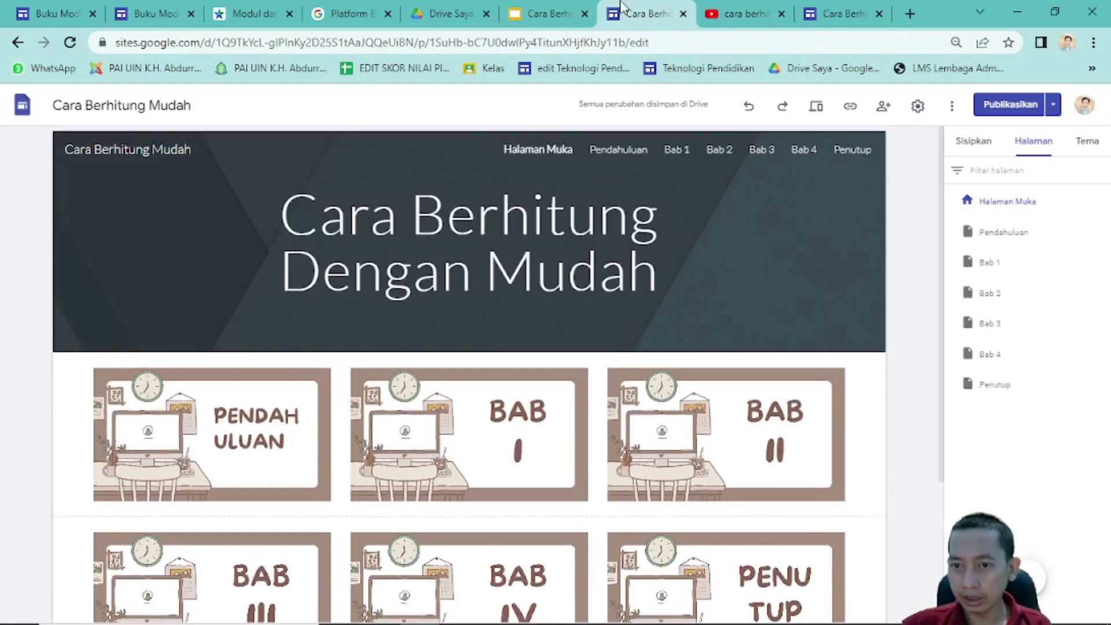
pyautogui.click(453, 4)
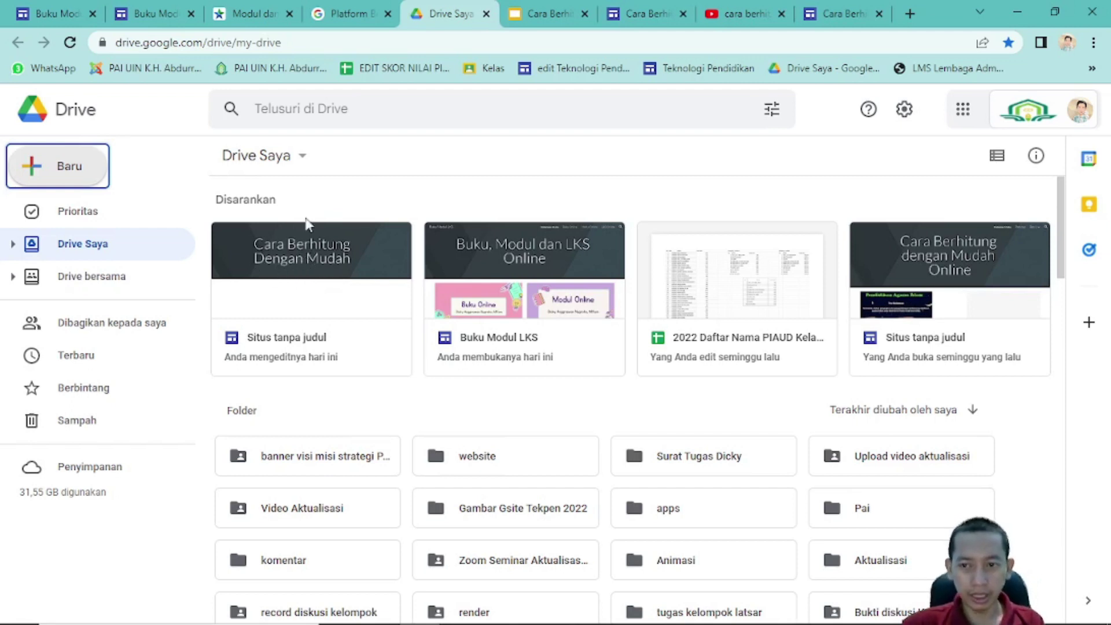
pyautogui.click(618, 8)
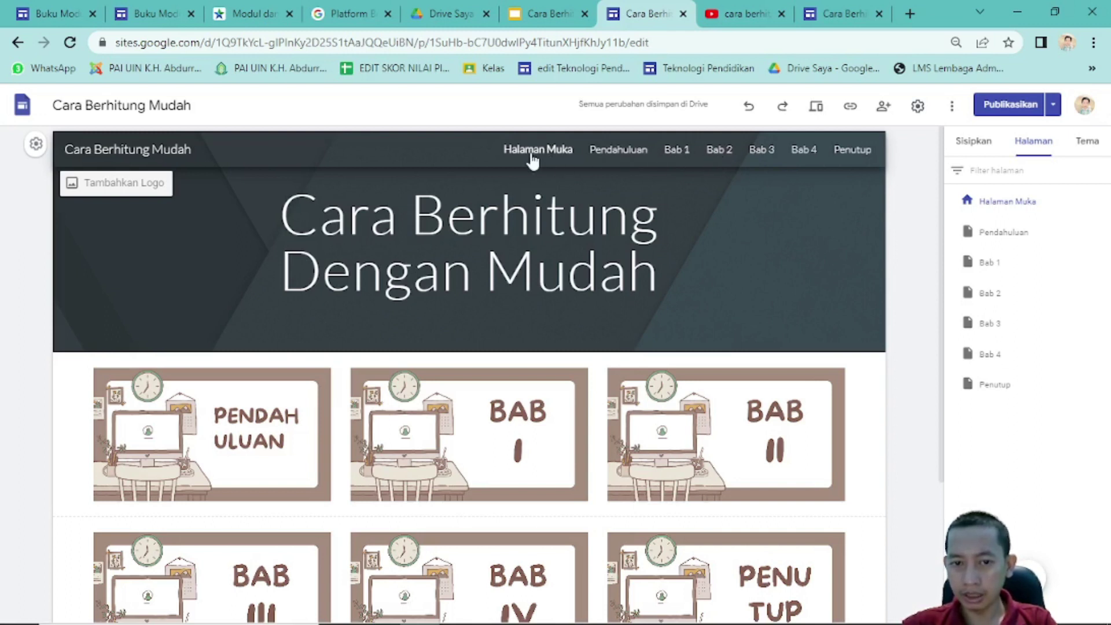
# - Hide the Pendahuluan and Bab 1 pages from the site navigation
pyautogui.moveTo(1056, 211)
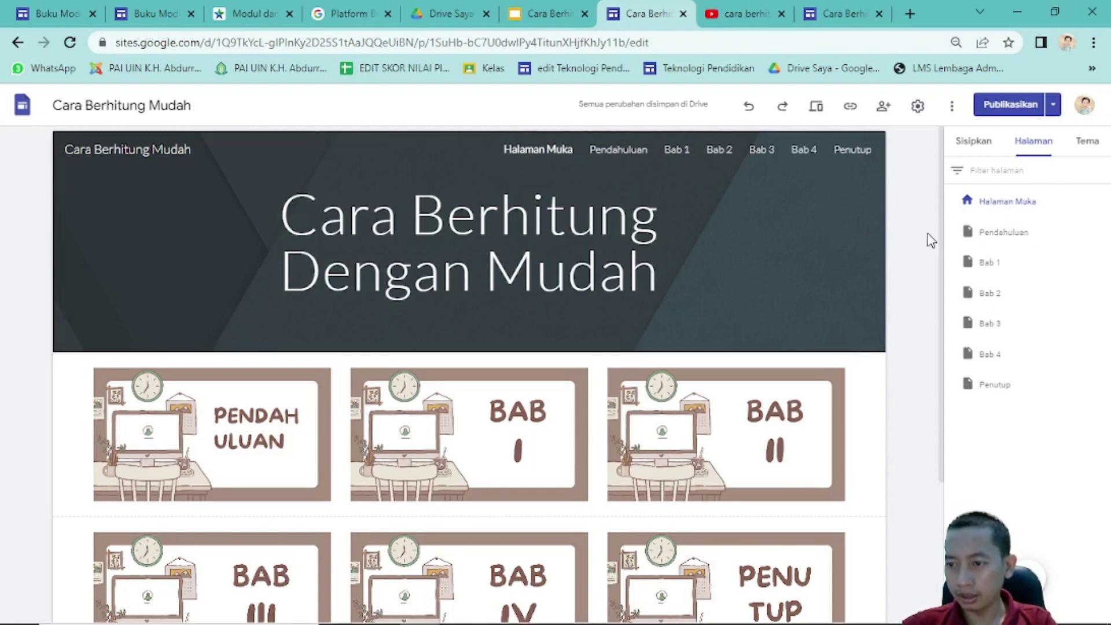
pyautogui.click(1101, 232)
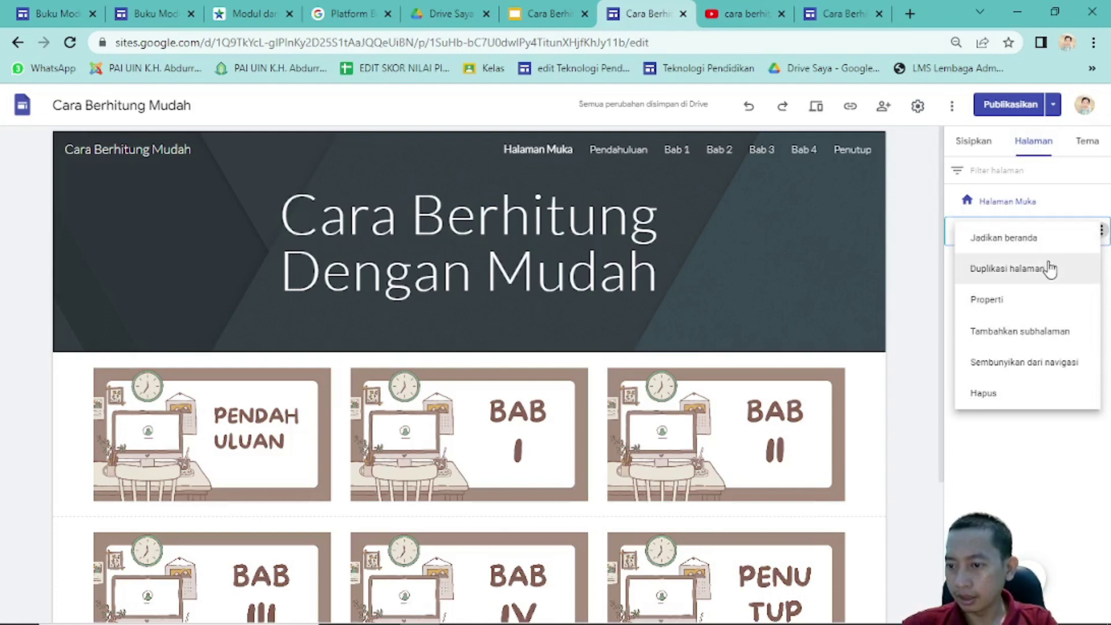
pyautogui.click(1039, 365)
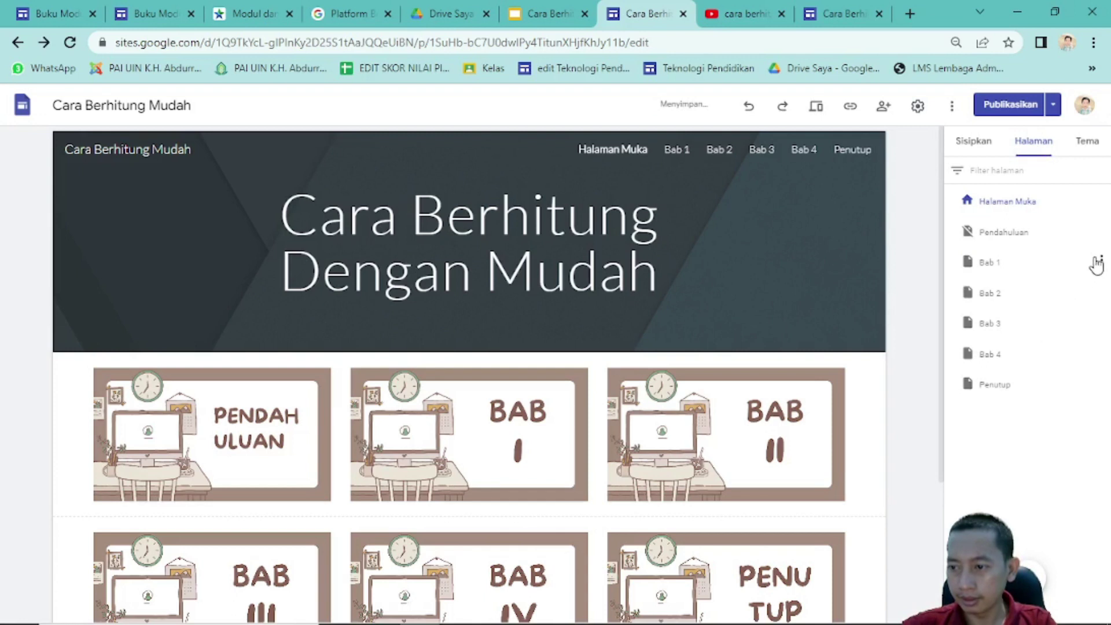
pyautogui.click(1102, 261)
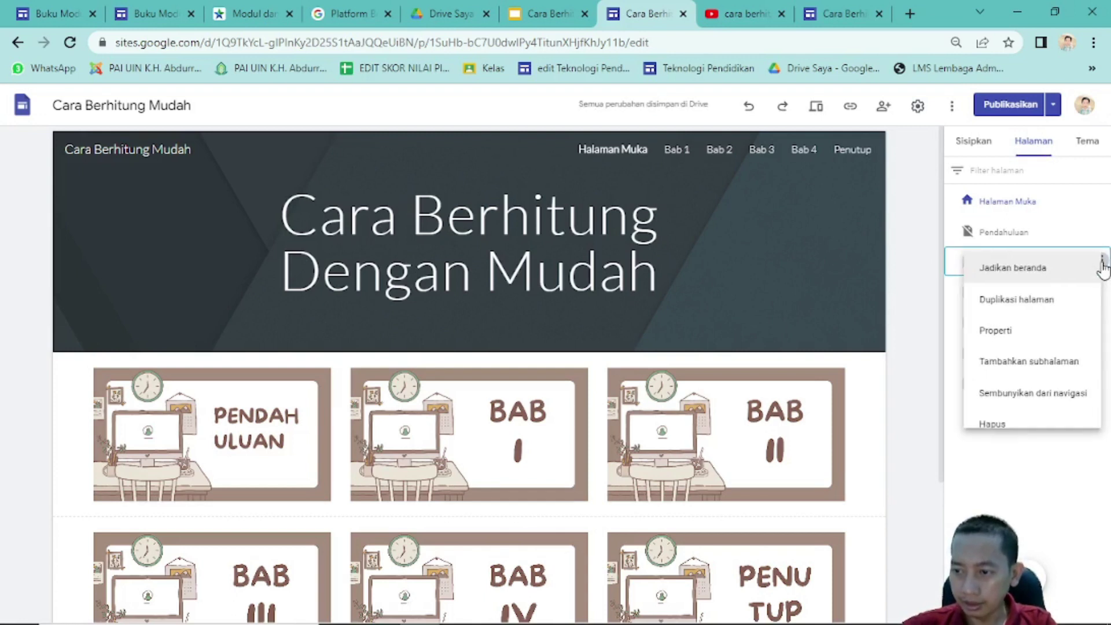
pyautogui.click(1030, 397)
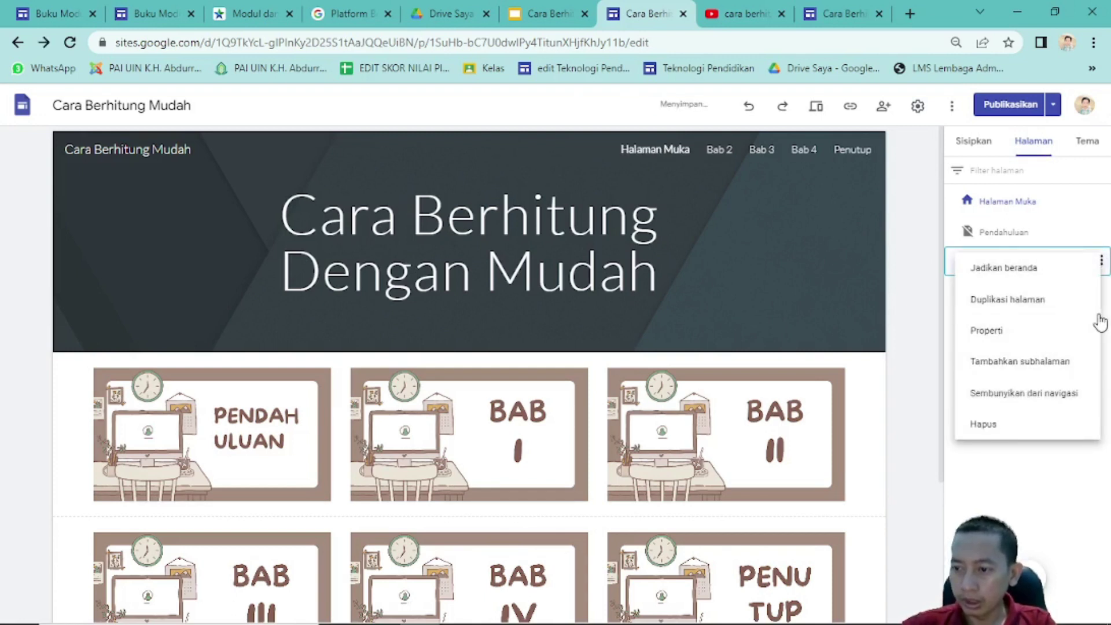
# - Hide the Bab 2, Bab 3, Bab 4 and Penutup pages from the site navigation
pyautogui.click(1102, 294)
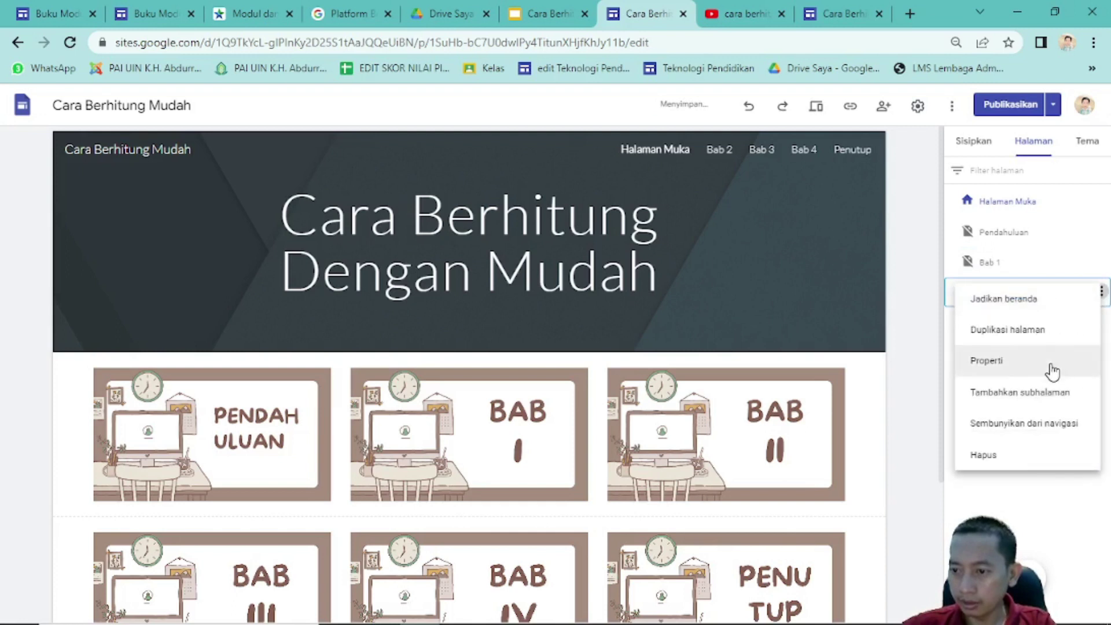
pyautogui.click(1032, 424)
pyautogui.click(1102, 324)
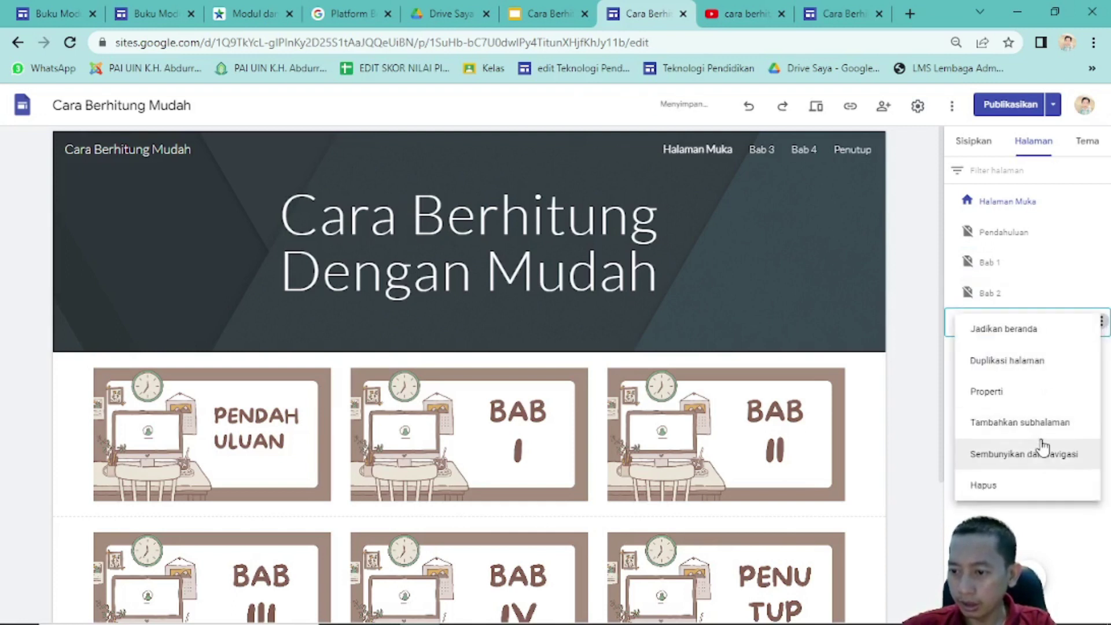
pyautogui.click(1059, 454)
pyautogui.click(1102, 354)
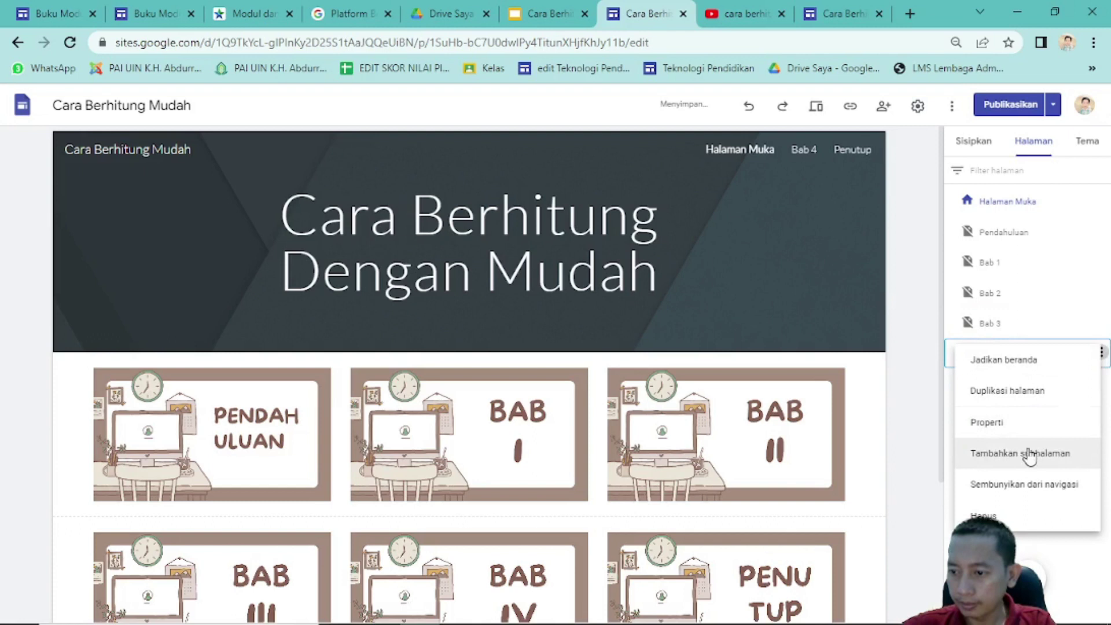
pyautogui.click(1018, 484)
pyautogui.click(1101, 383)
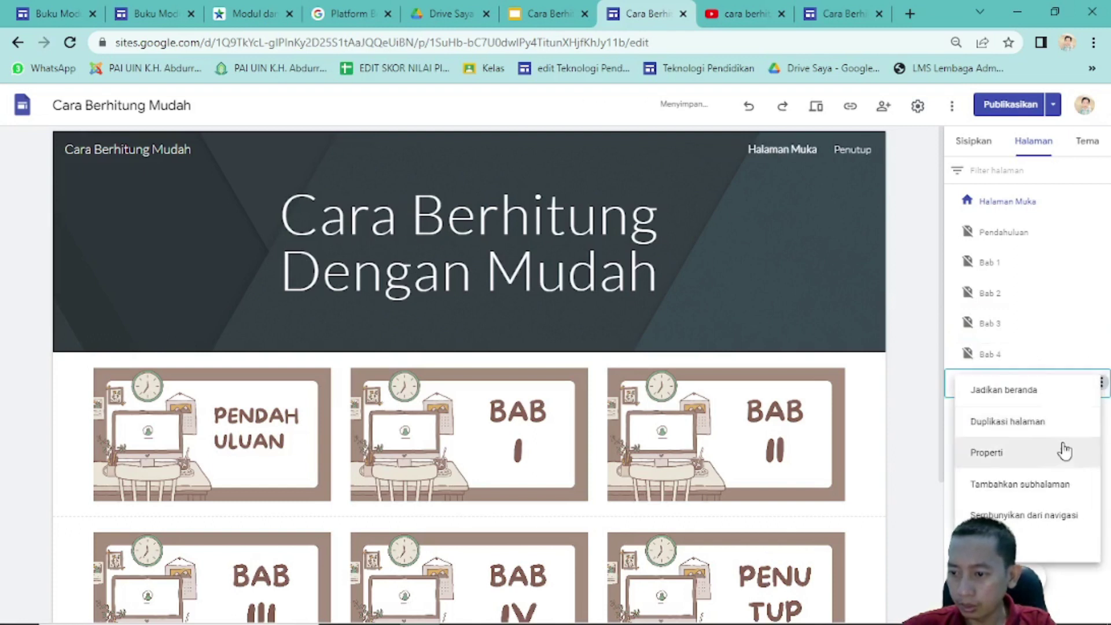
pyautogui.click(1021, 514)
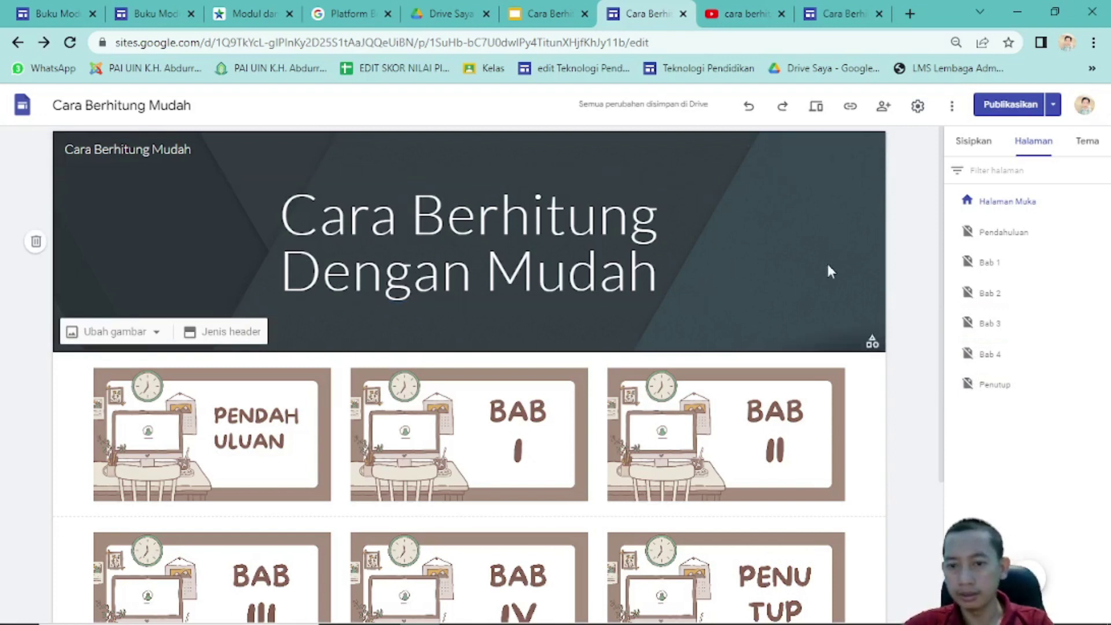
pyautogui.scroll(-3, 910, 250)
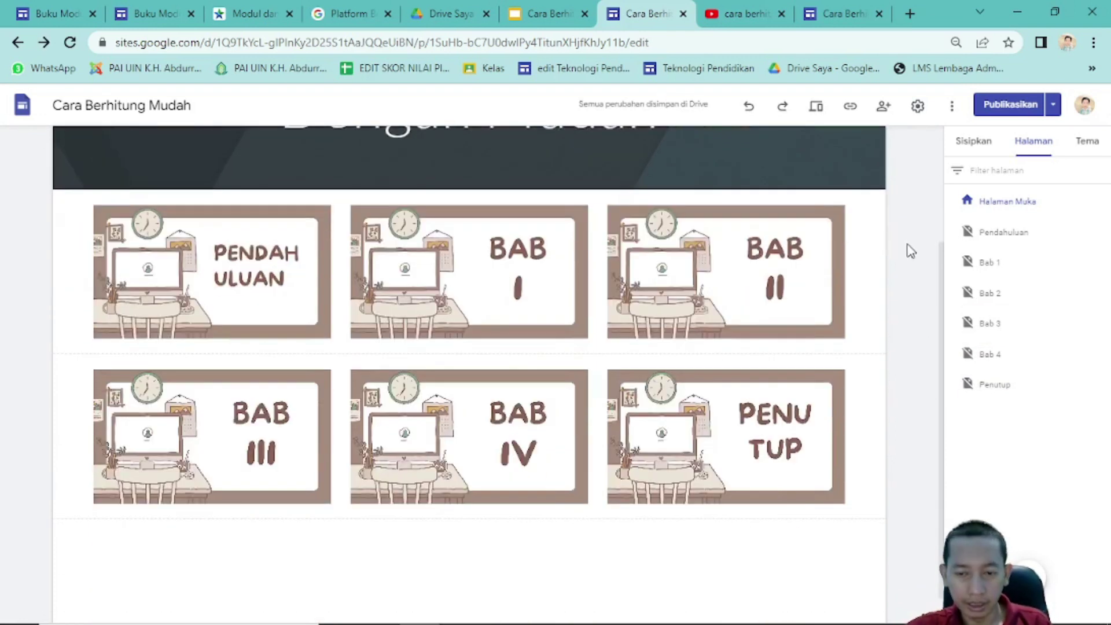
pyautogui.scroll(3, 910, 251)
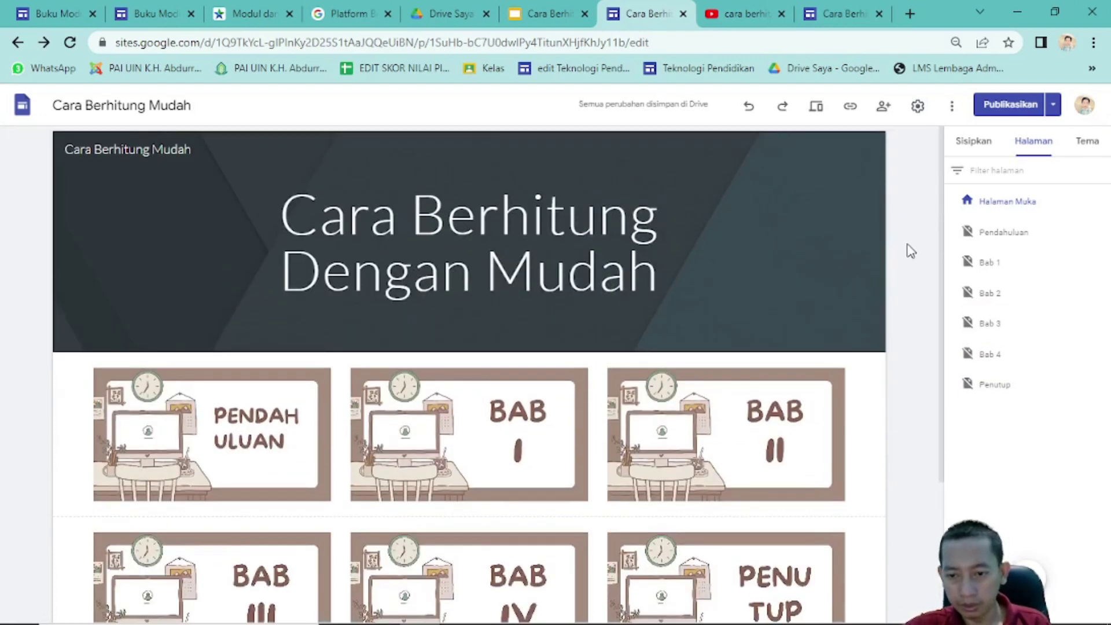
pyautogui.scroll(-2, 910, 251)
pyautogui.scroll(2, 905, 246)
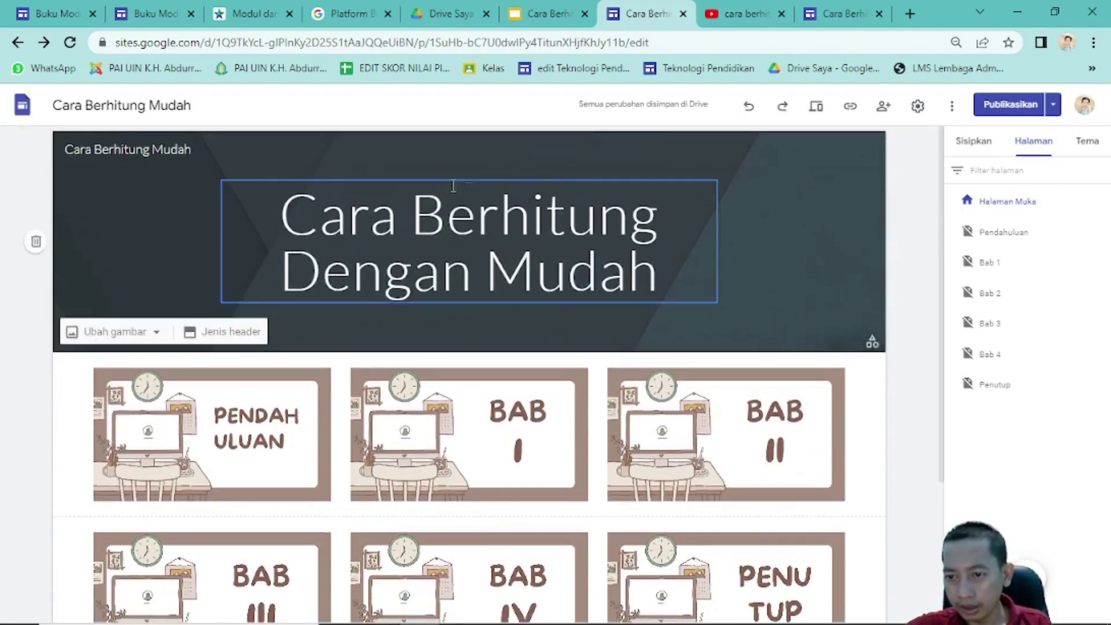
pyautogui.scroll(-2, 382, 405)
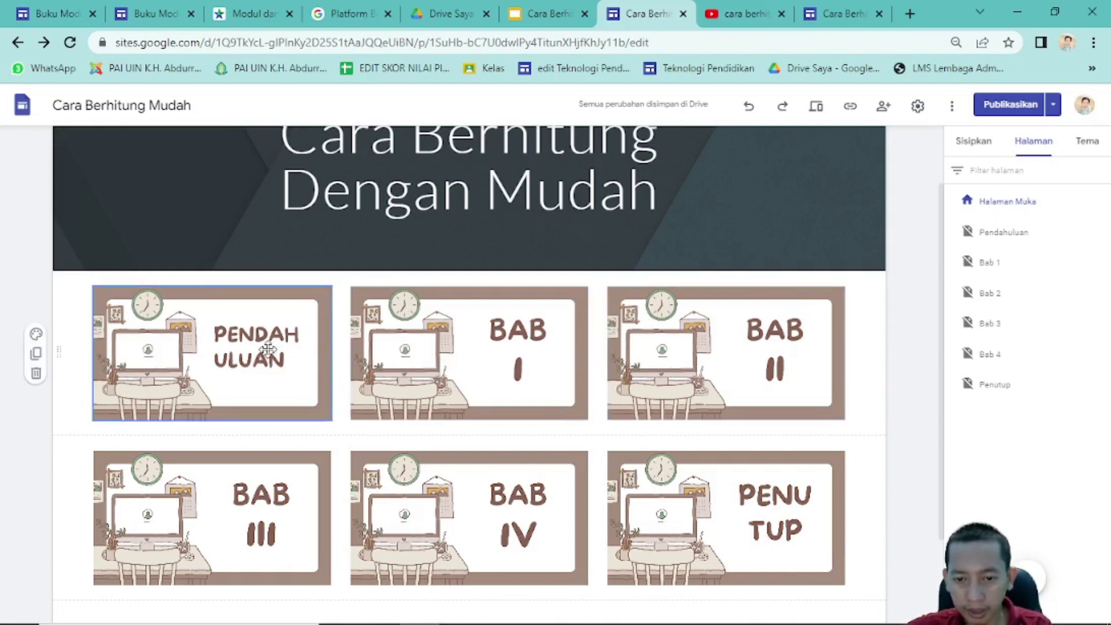
# - Insert a button named "Kembali Ke Beranda" on the Bab 1 page, linked to the Halaman Muka page
pyautogui.click(981, 268)
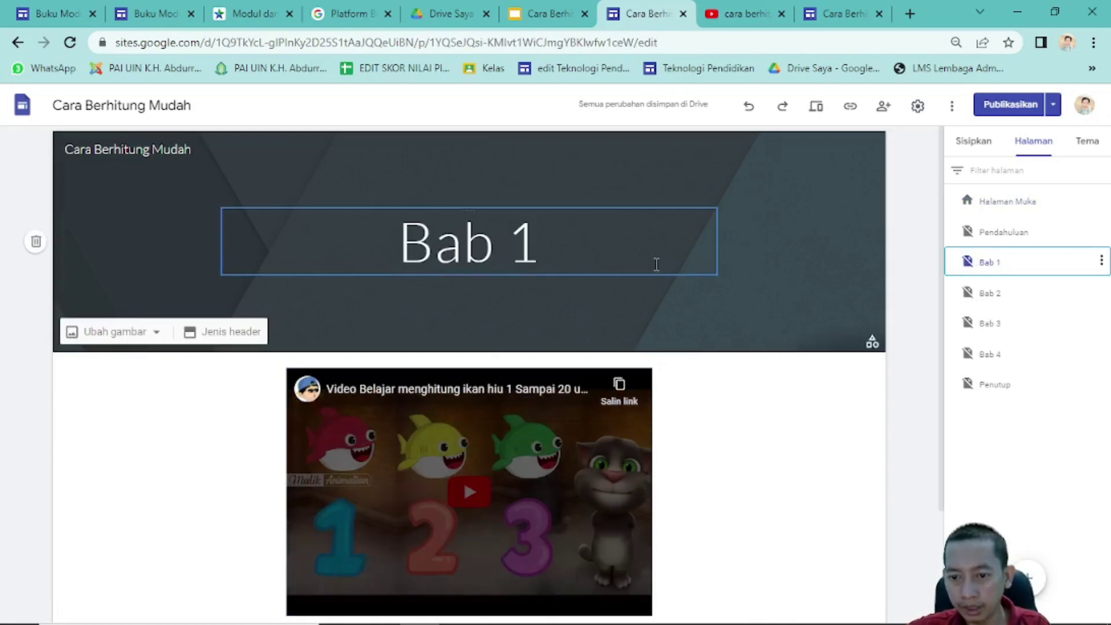
pyautogui.scroll(-2, 501, 272)
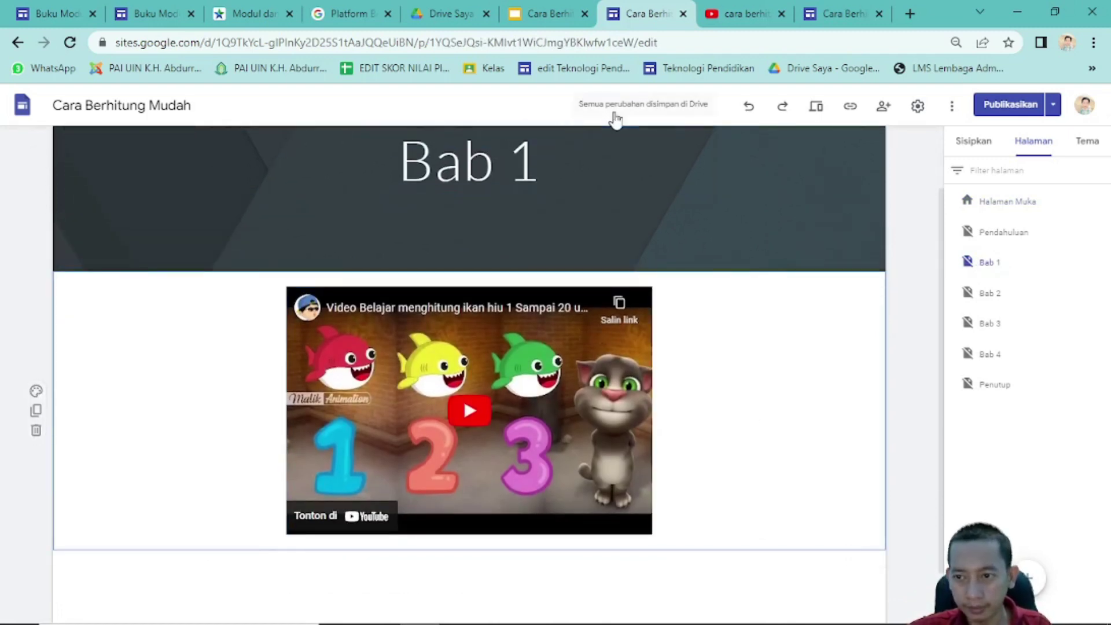
pyautogui.click(987, 142)
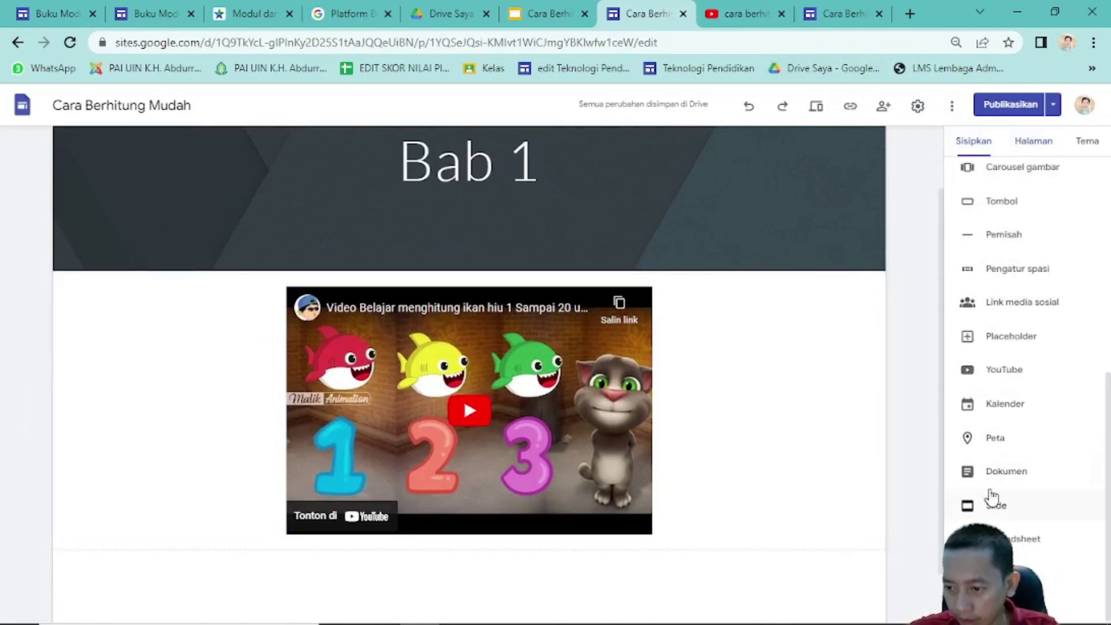
pyautogui.scroll(2, 1053, 525)
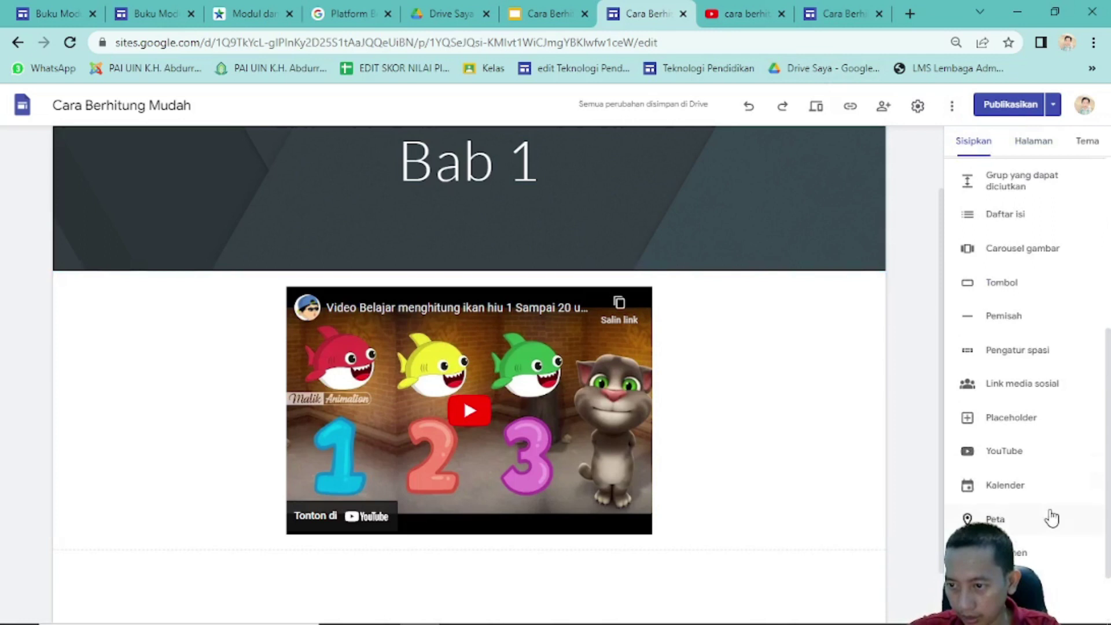
pyautogui.click(990, 289)
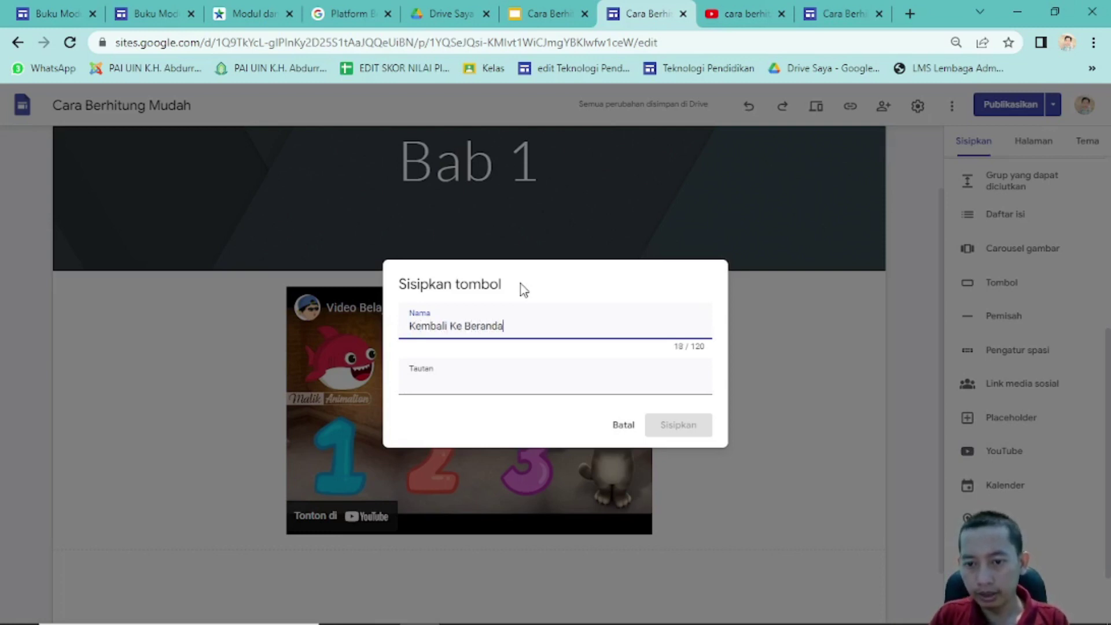
pyautogui.click(482, 377)
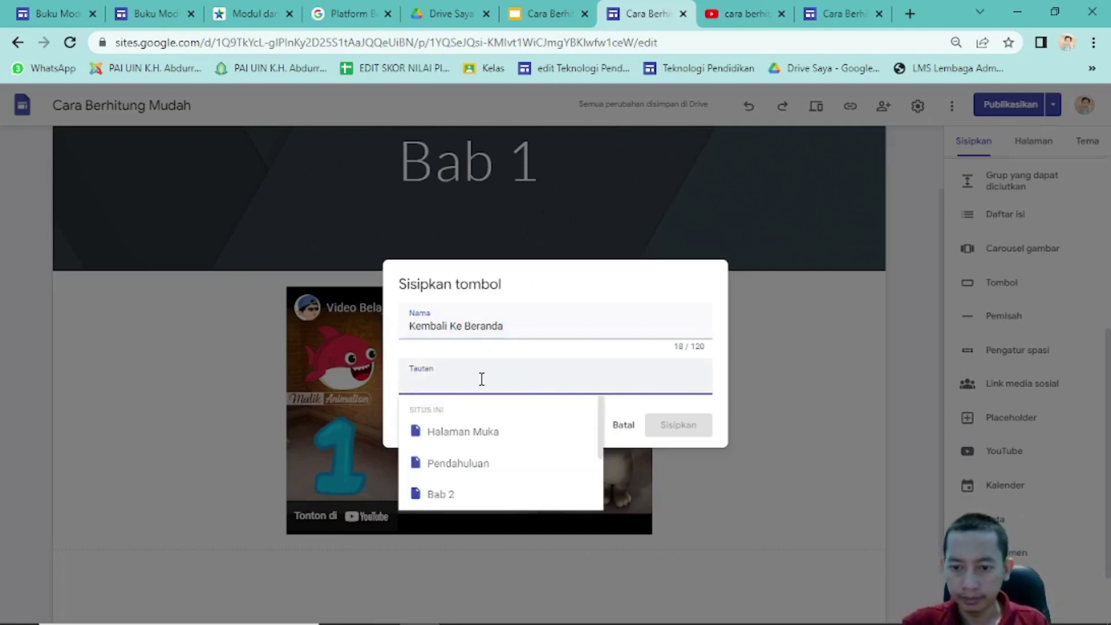
pyautogui.click(483, 432)
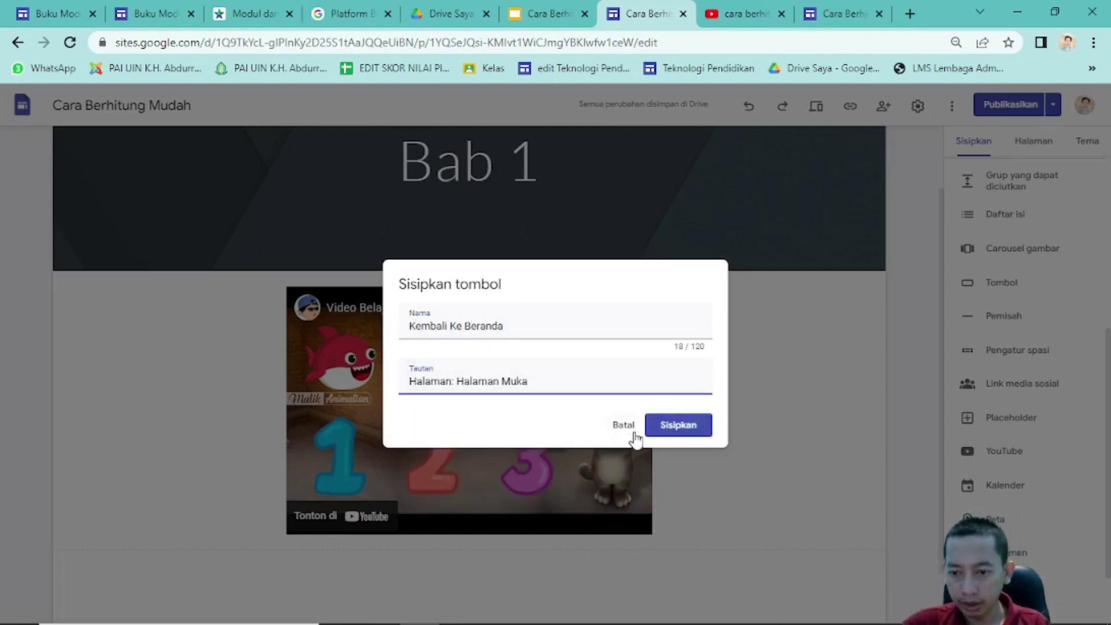
pyautogui.click(666, 426)
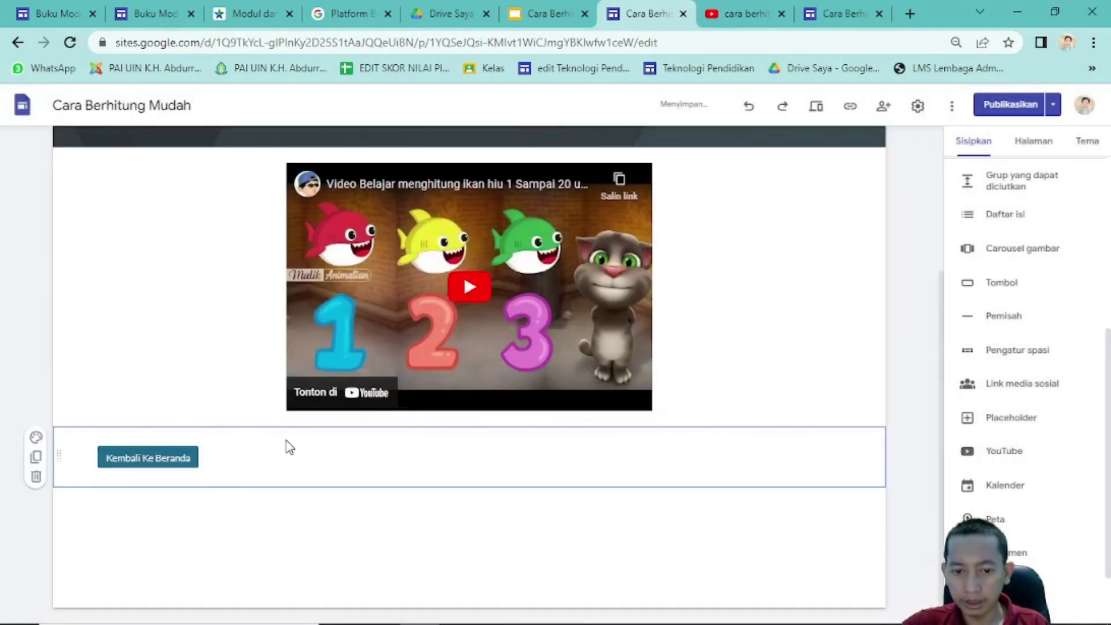
# - Move the "Kembali Ke Beranda" button into the video's section, to the right of the video
pyautogui.click(161, 461)
pyautogui.moveTo(161, 459); pyautogui.dragTo(782, 181)
pyautogui.moveTo(735, 239); pyautogui.dragTo(816, 232)
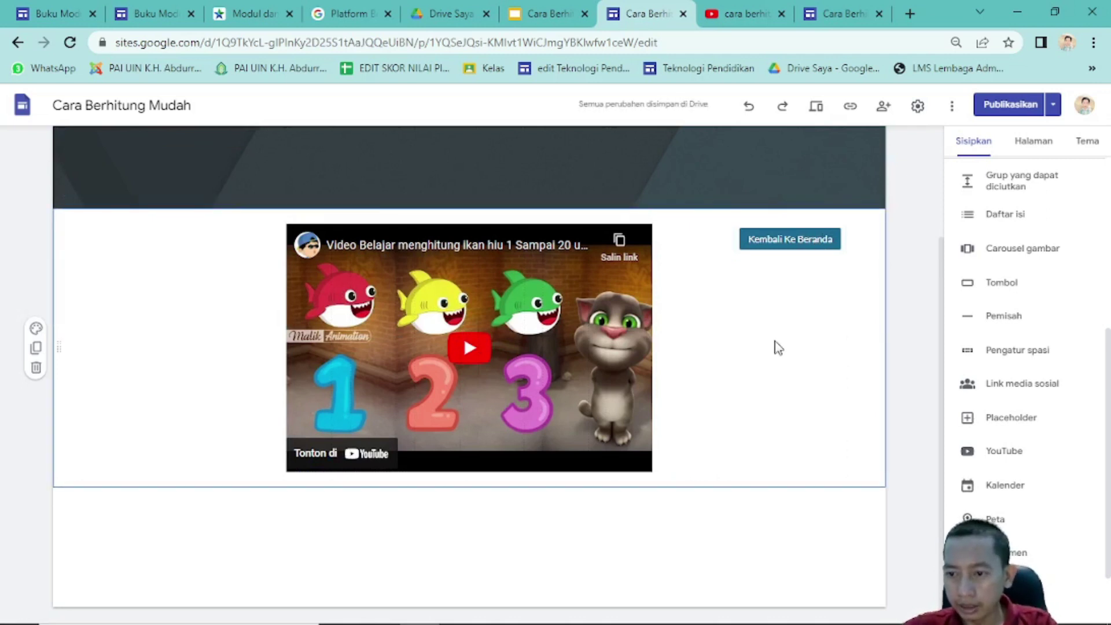
pyautogui.scroll(3, 775, 345)
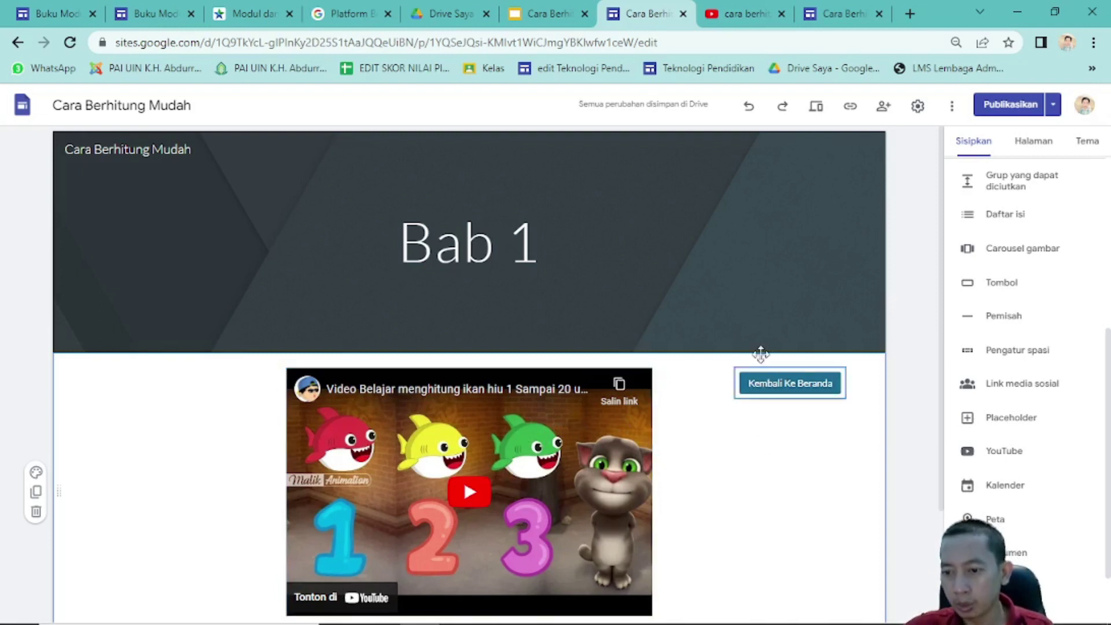
pyautogui.click(782, 387)
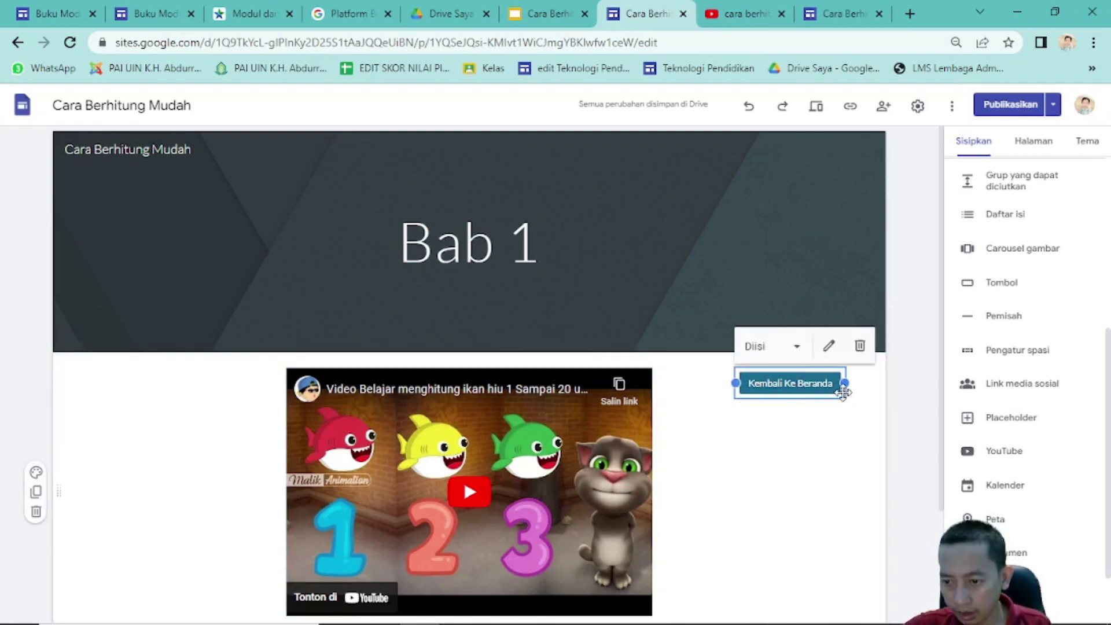
pyautogui.moveTo(793, 403)
pyautogui.mouseDown()
pyautogui.moveTo(755, 384)
pyautogui.moveTo(783, 387)
pyautogui.moveTo(752, 383)
pyautogui.moveTo(799, 382)
pyautogui.moveTo(789, 390)
pyautogui.mouseUp()
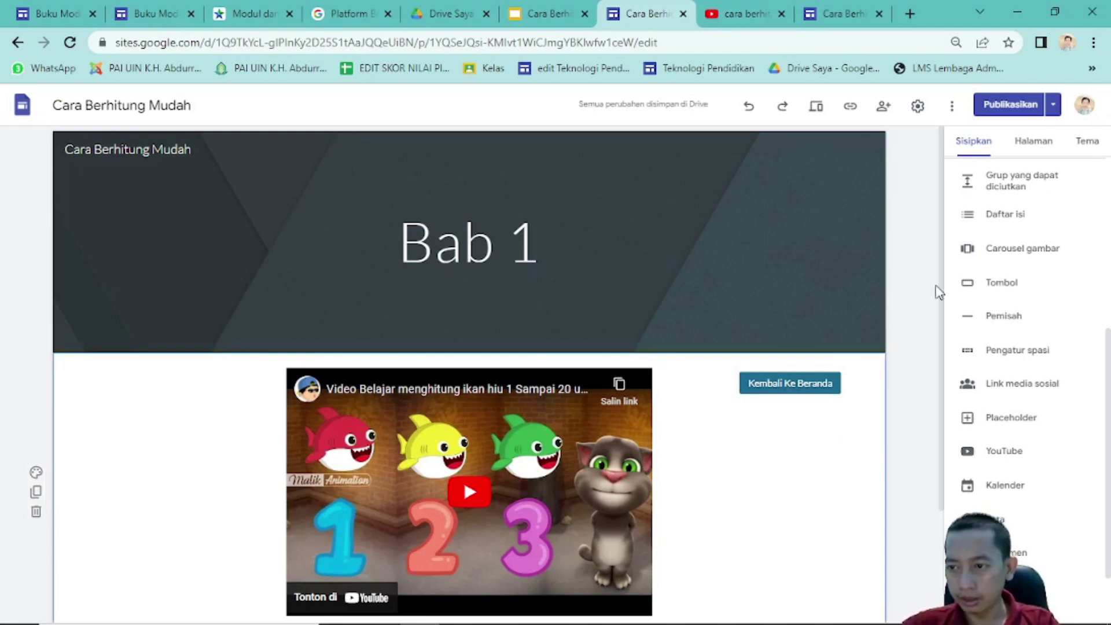
pyautogui.click(817, 383)
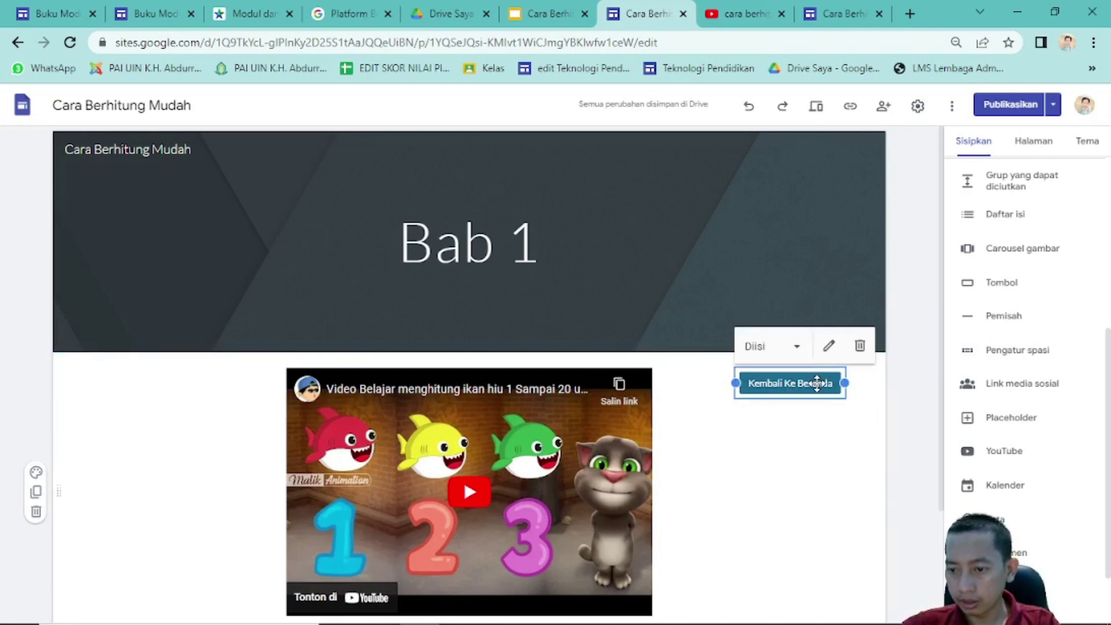
pyautogui.rightClick(817, 383)
pyautogui.click(798, 451)
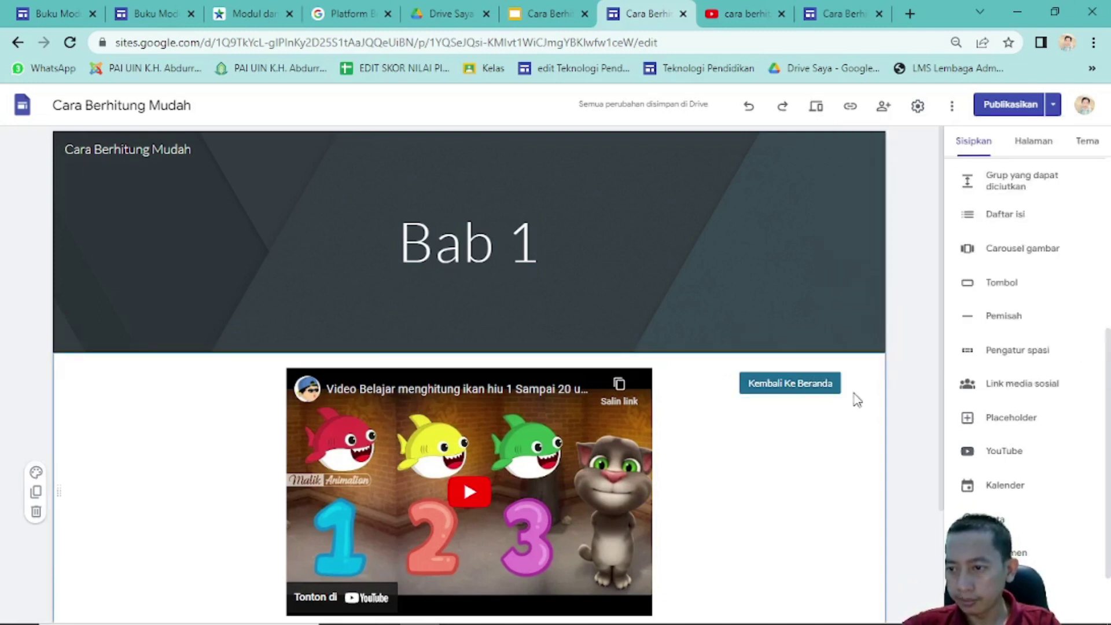
# - Insert a "Kembali Ke Beranda" button on the Pendahuluan page, linked to the Halaman Muka page
pyautogui.click(1028, 147)
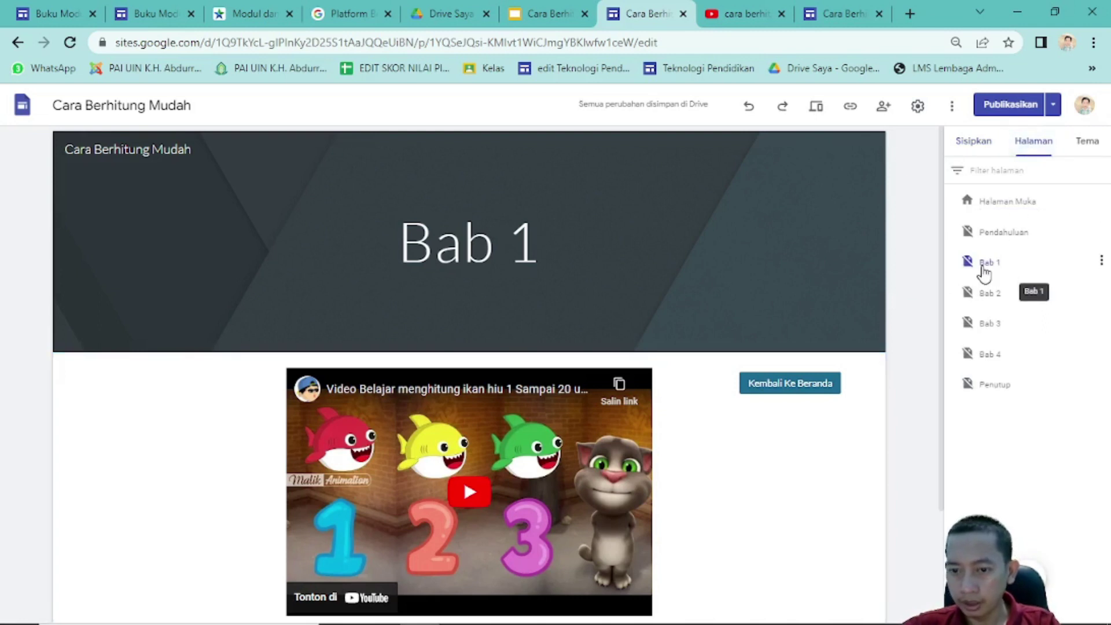
pyautogui.click(1000, 237)
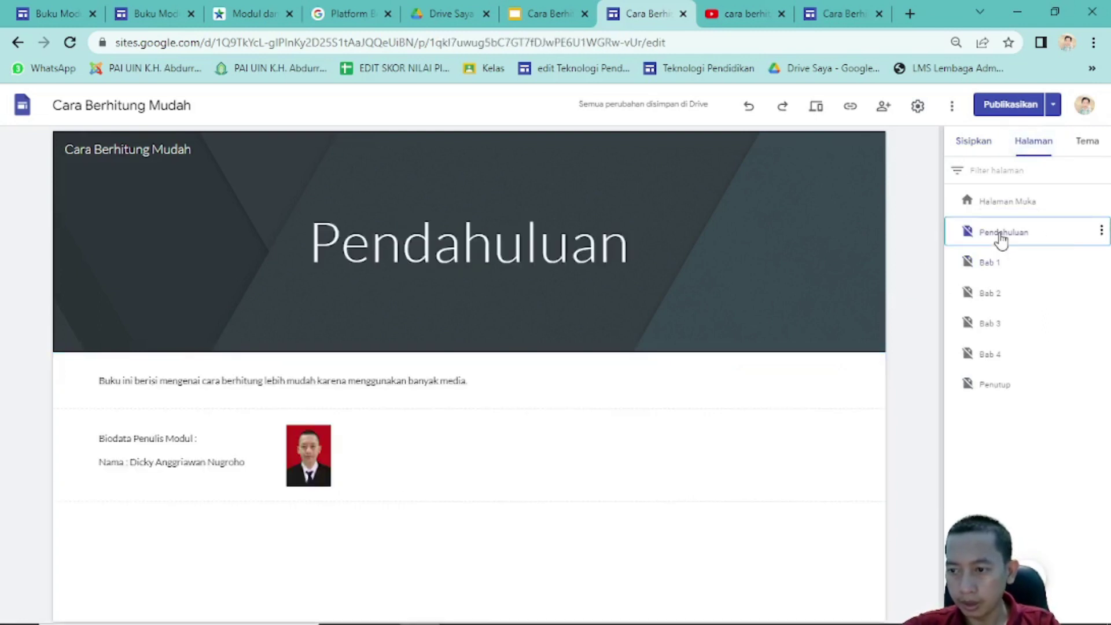
pyautogui.click(722, 446)
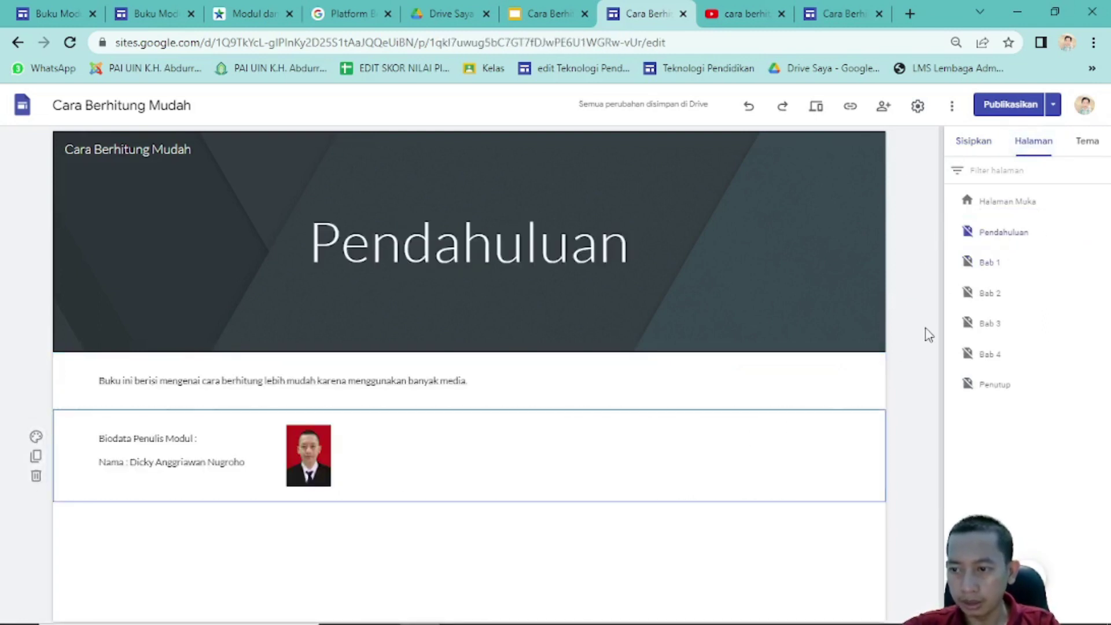
pyautogui.click(976, 150)
pyautogui.scroll(-2, 1001, 313)
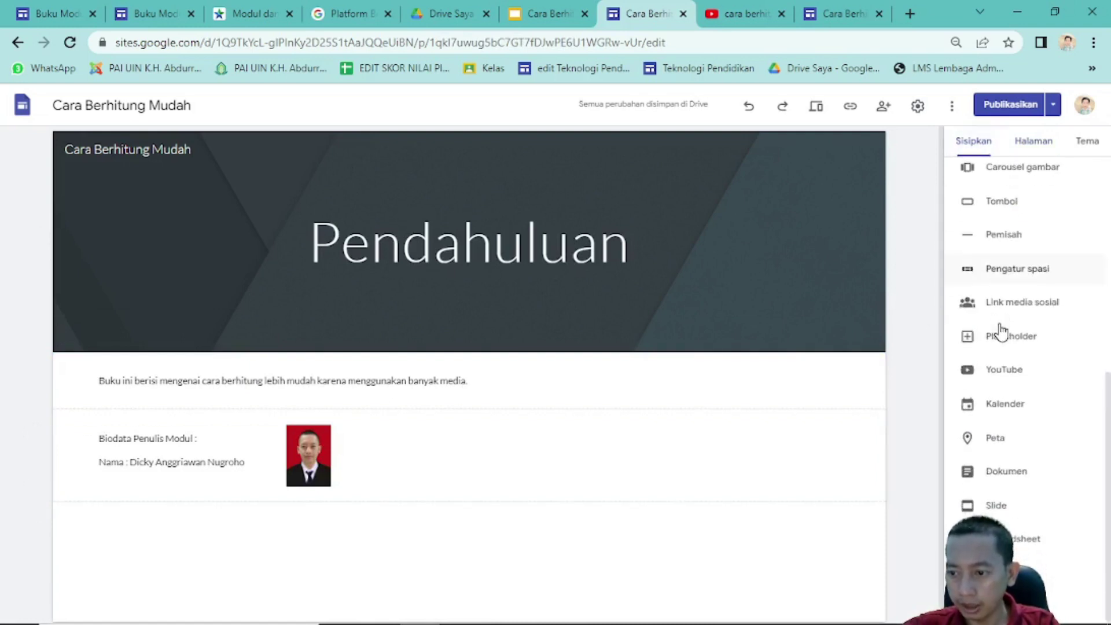
pyautogui.click(1002, 203)
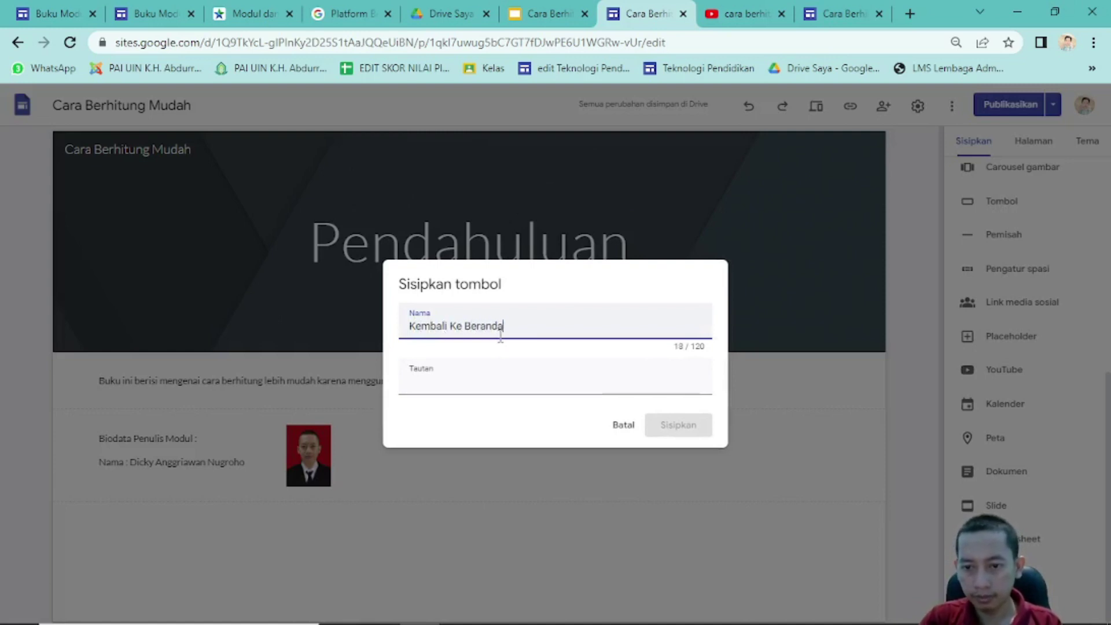
pyautogui.click(496, 375)
pyautogui.click(474, 459)
pyautogui.moveTo(486, 382); pyautogui.dragTo(388, 380)
pyautogui.press('BackSpace')
pyautogui.press('BackSpace')
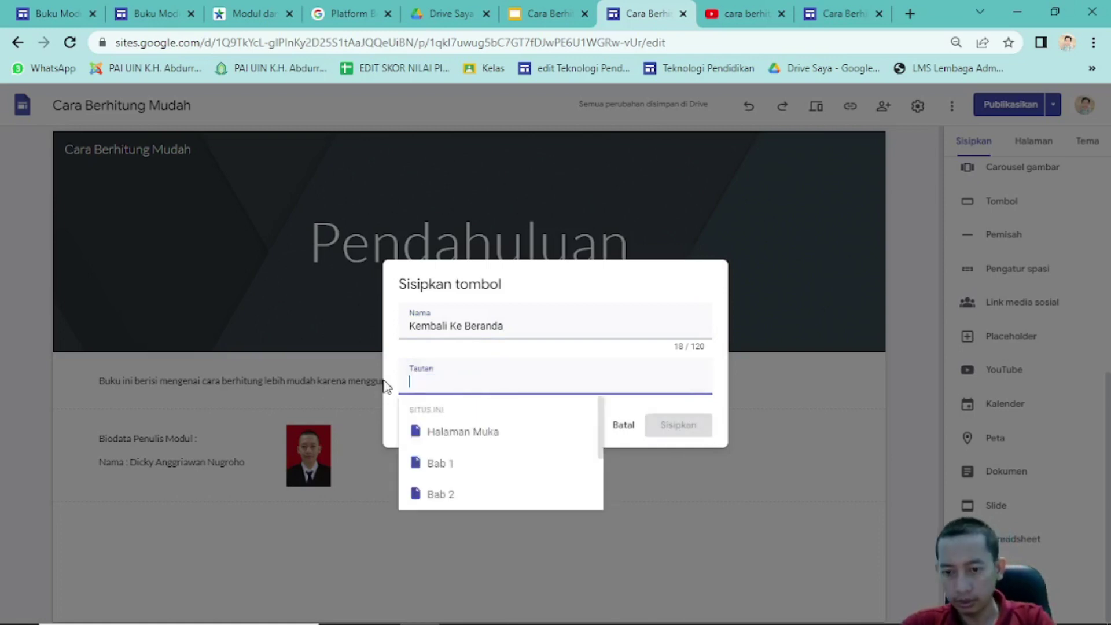
pyautogui.click(445, 429)
pyautogui.click(669, 428)
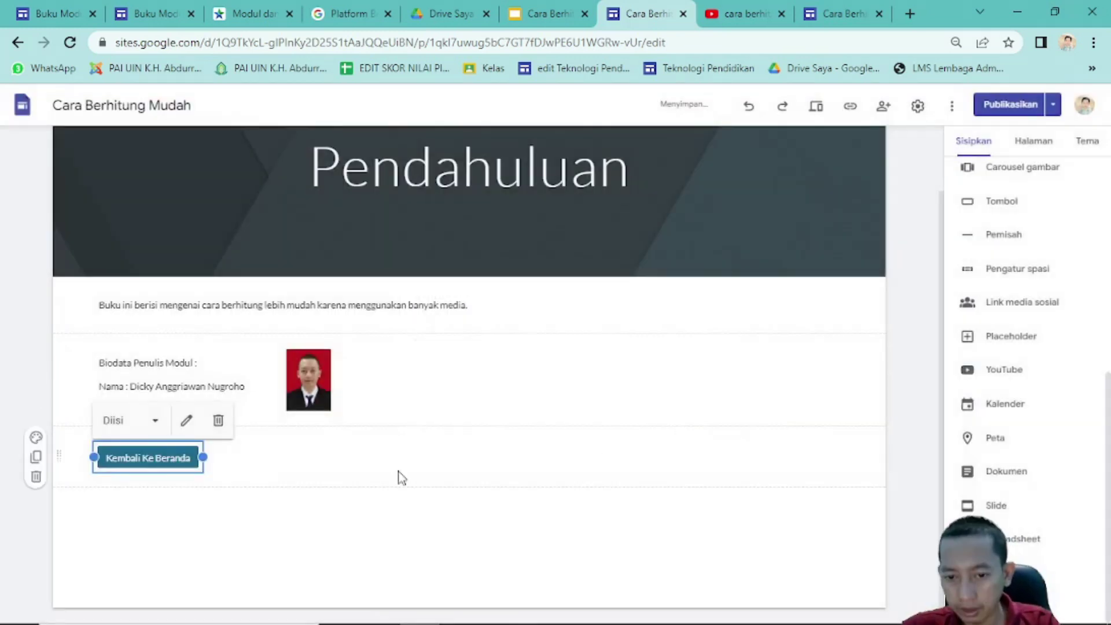
# - Move the new button on the Pendahuluan page to the right of the introductory sentence
pyautogui.moveTo(151, 453); pyautogui.dragTo(777, 304)
pyautogui.click(802, 370)
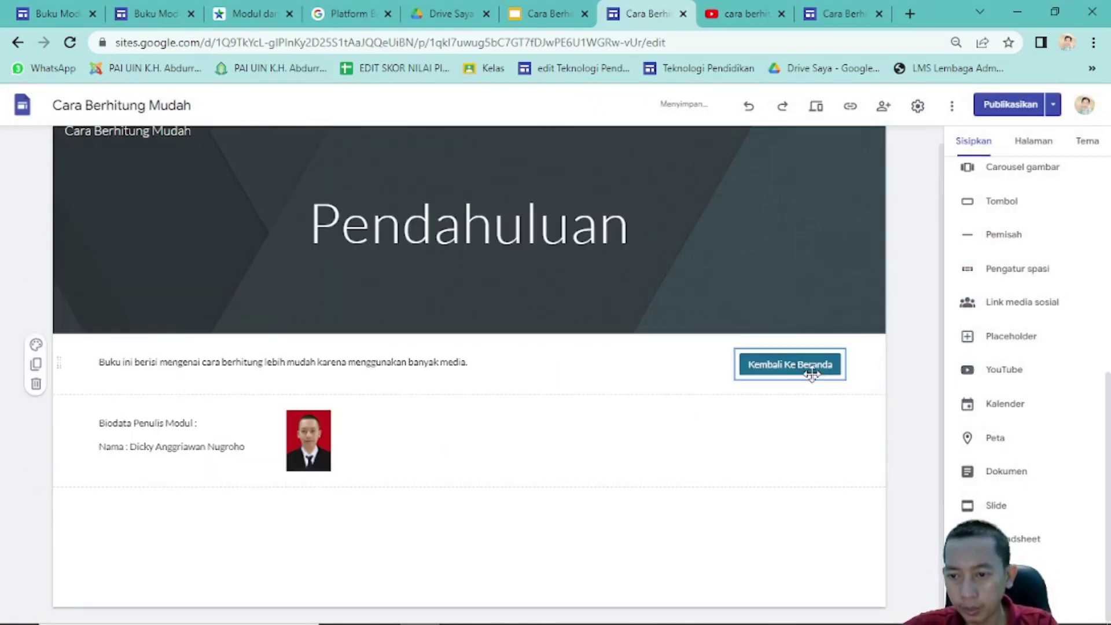
# - Check the style options and the name and link settings of the "Kembali Ke Beranda" button on the Pendahuluan page
pyautogui.click(802, 368)
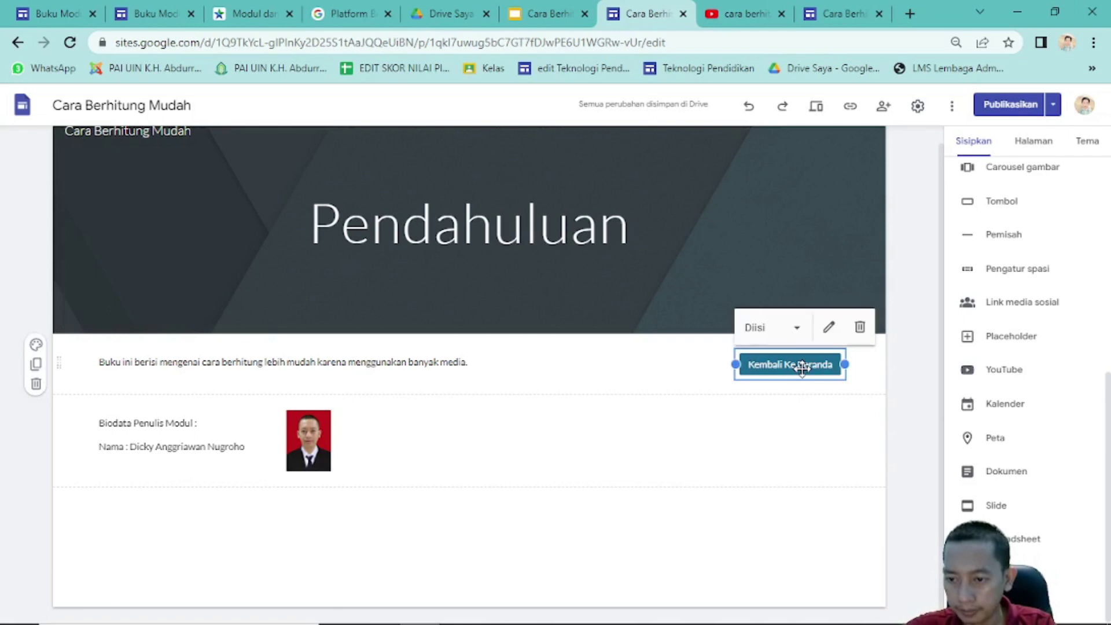
pyautogui.click(797, 330)
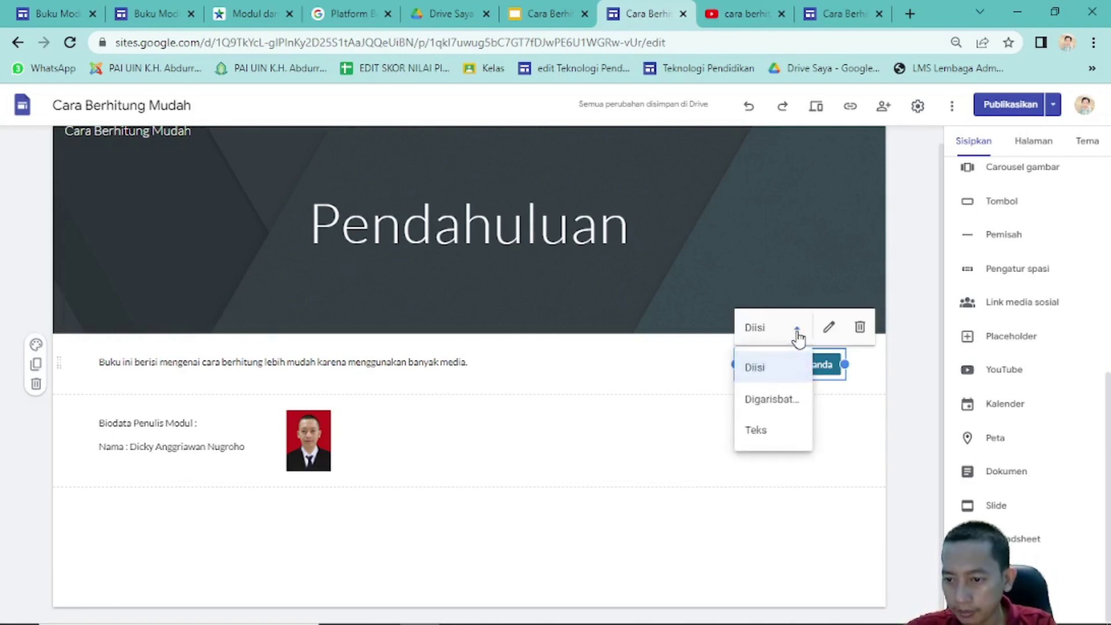
pyautogui.click(797, 330)
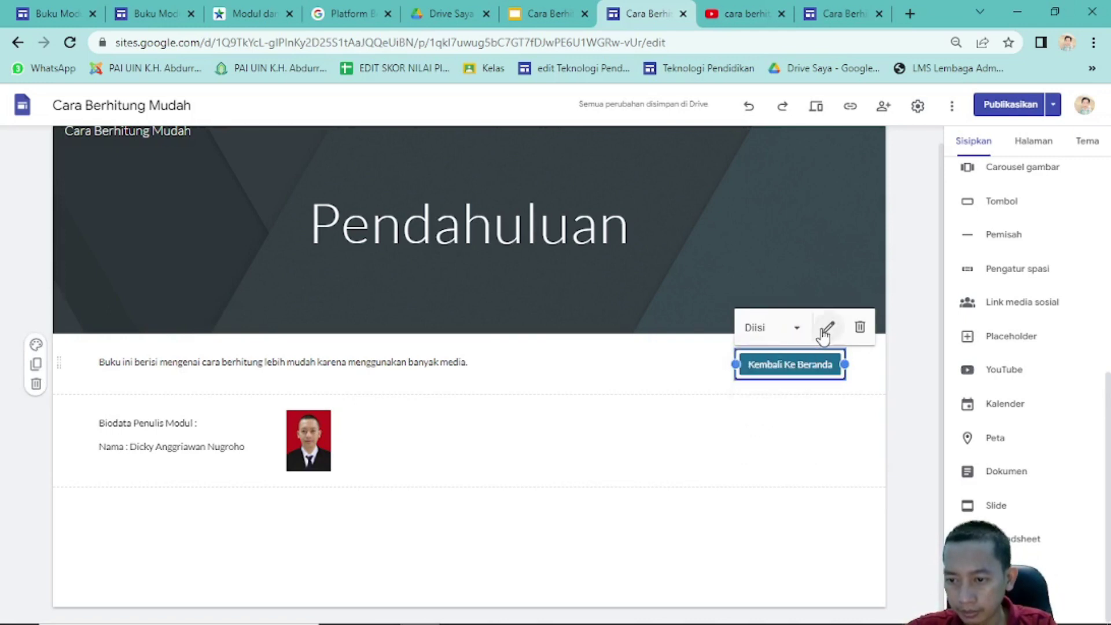
pyautogui.click(825, 329)
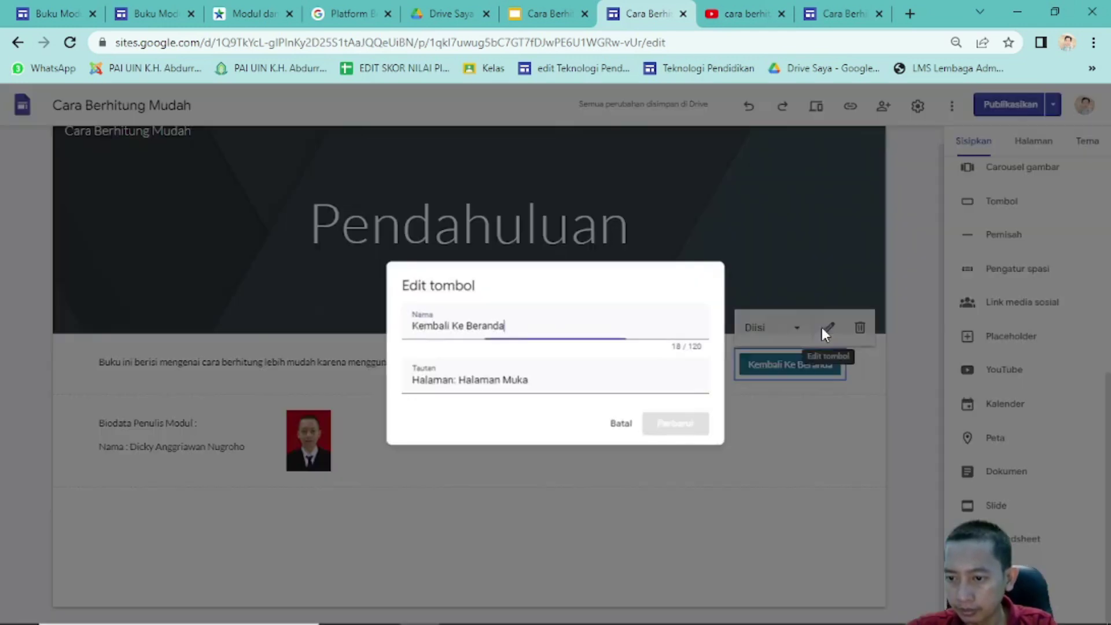
pyautogui.click(623, 428)
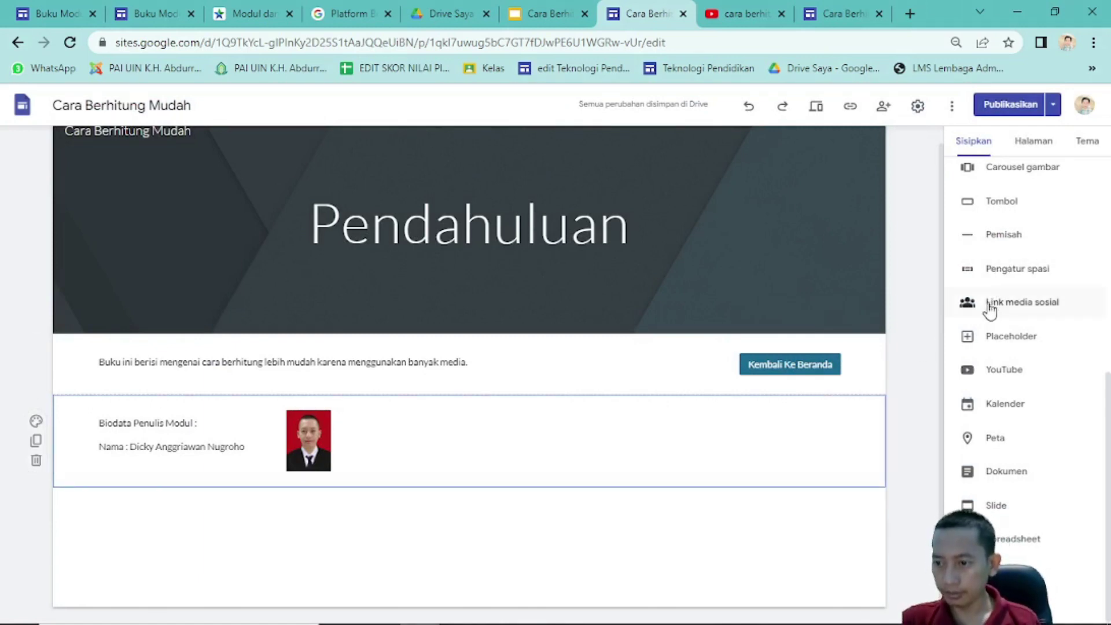
# - Review the pending site changes against the published version and publish them
pyautogui.click(1032, 141)
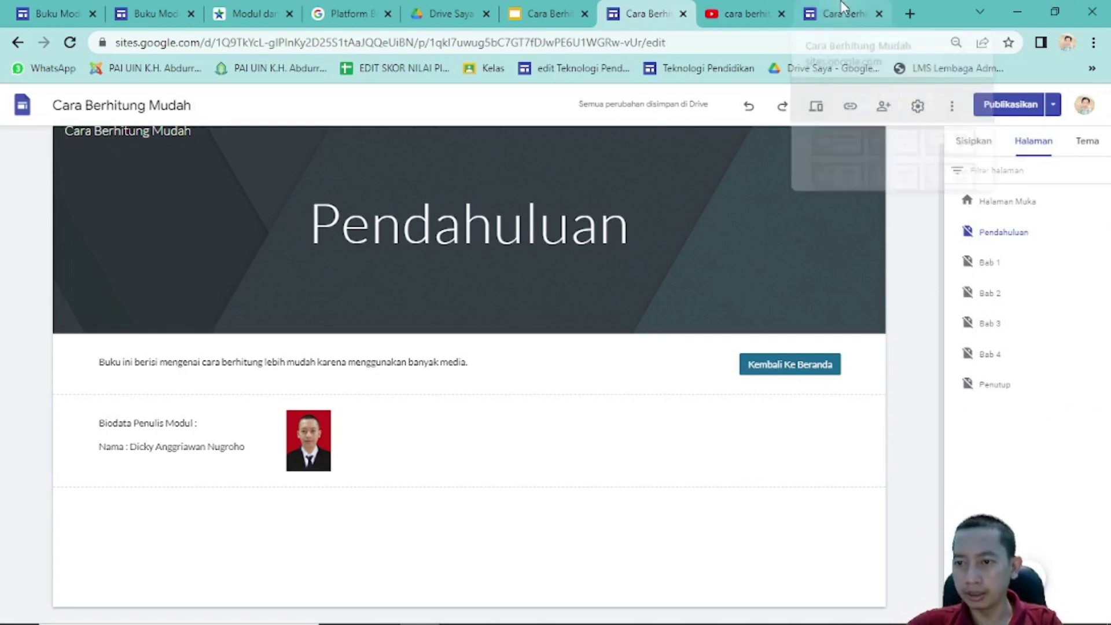
pyautogui.click(997, 109)
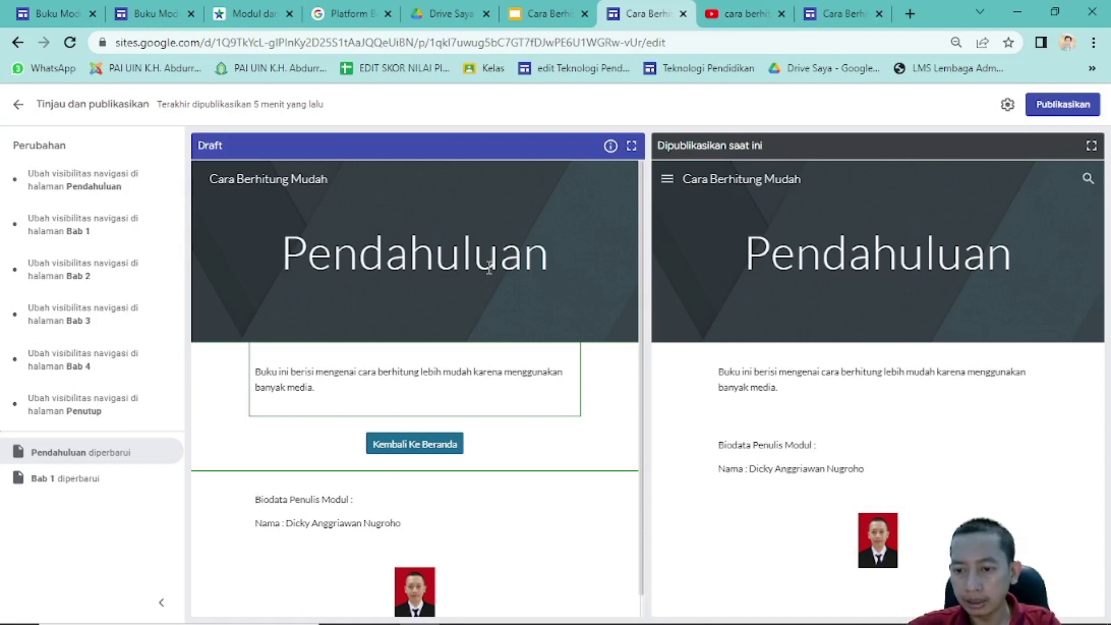
pyautogui.click(1078, 106)
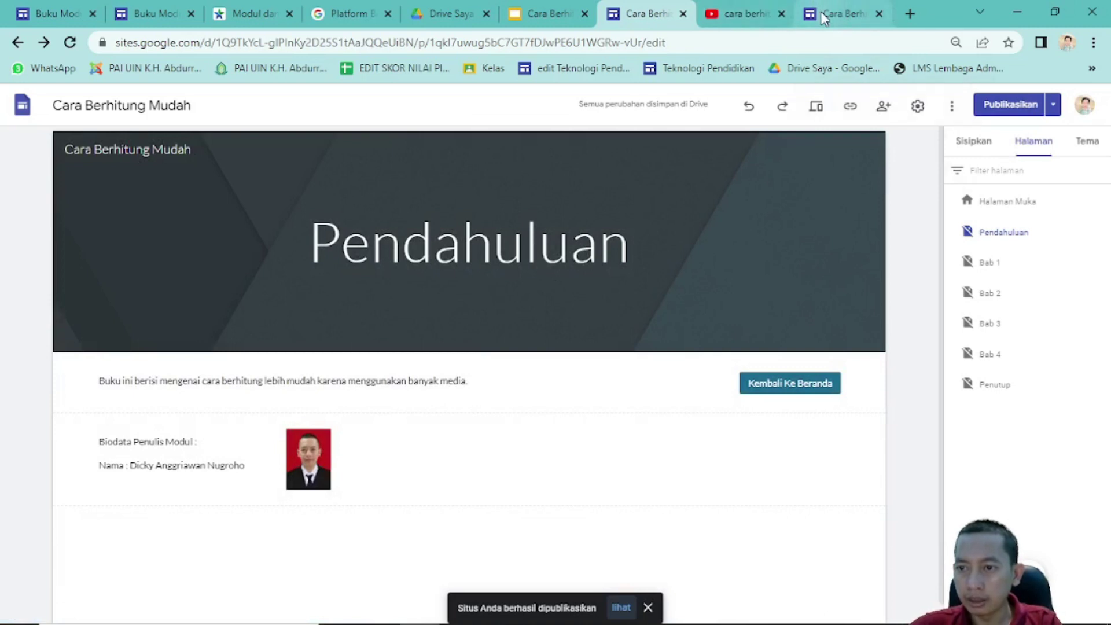
# - Copy the published link of the Pendahuluan page and open it in a new browser tab
pyautogui.click(850, 110)
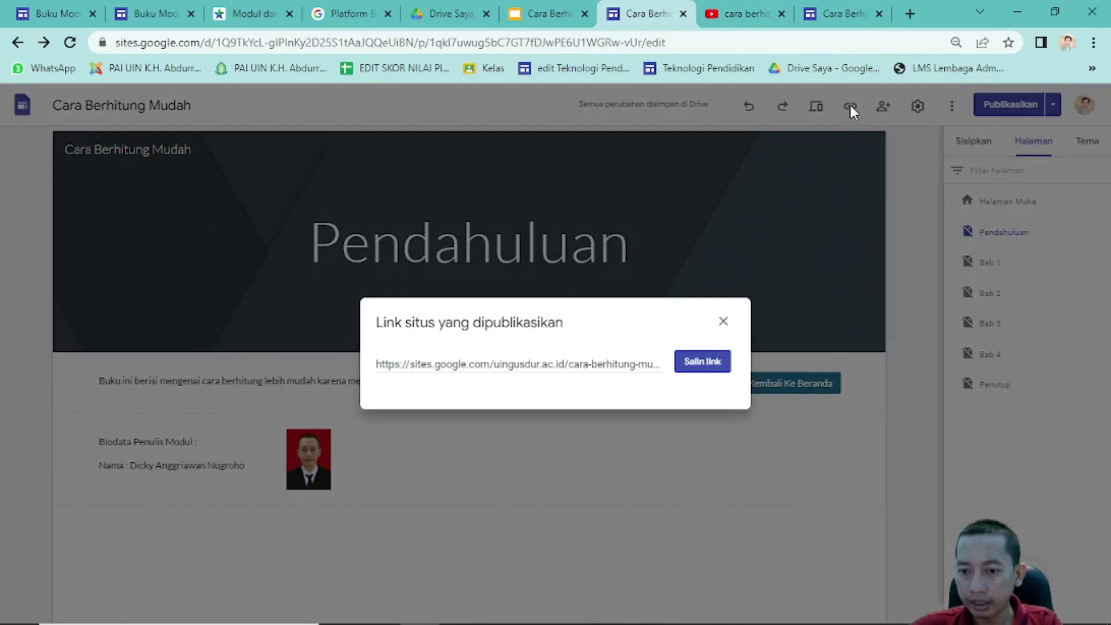
pyautogui.click(682, 367)
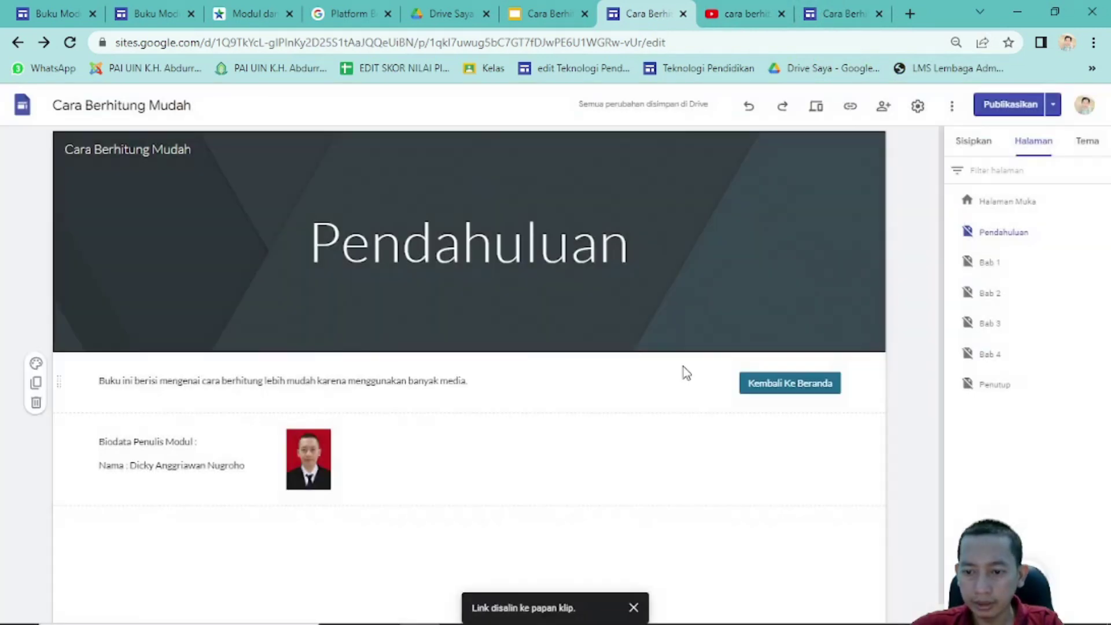
pyautogui.click(840, 14)
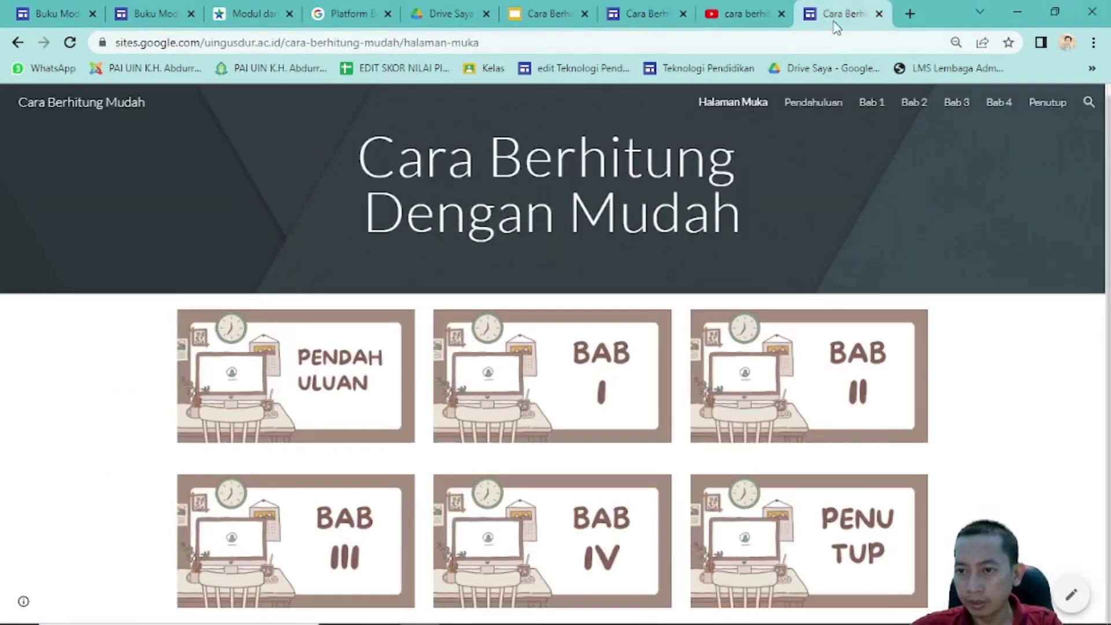
pyautogui.click(826, 39)
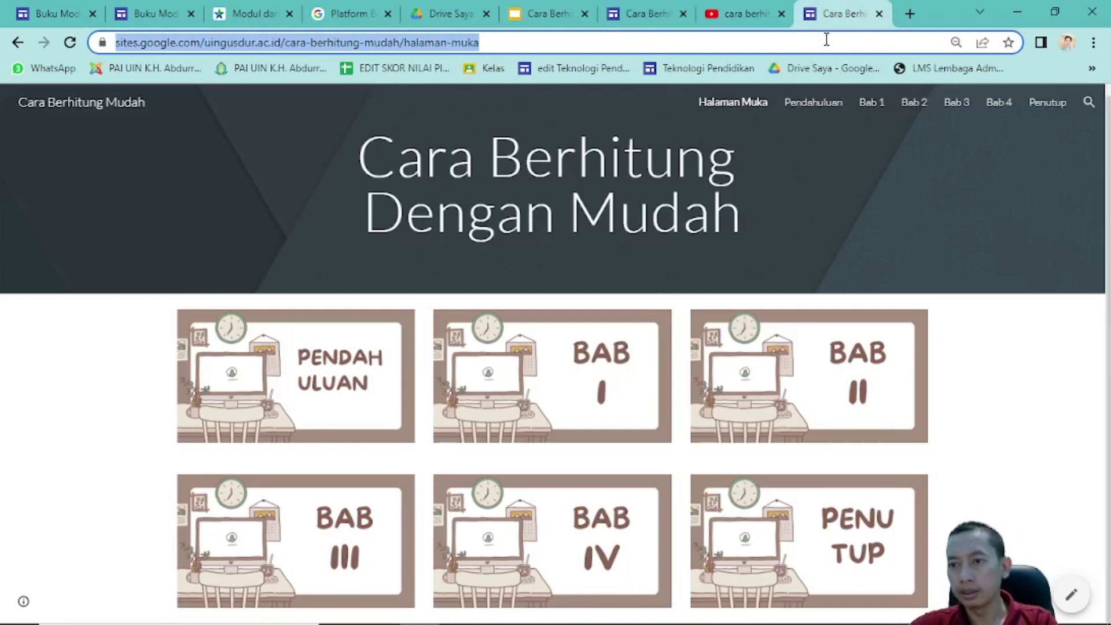
pyautogui.click(909, 13)
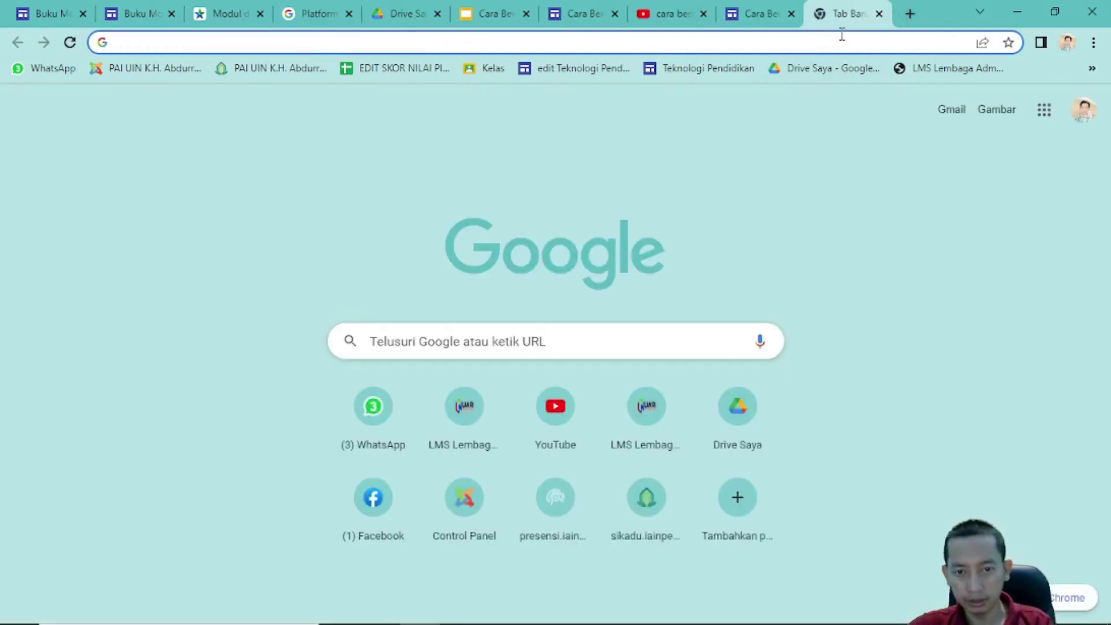
pyautogui.write('https://sites.google.com/uingusdur.ac.id/cara-berhitung-mudah/pendahuluan')
pyautogui.press('Return')
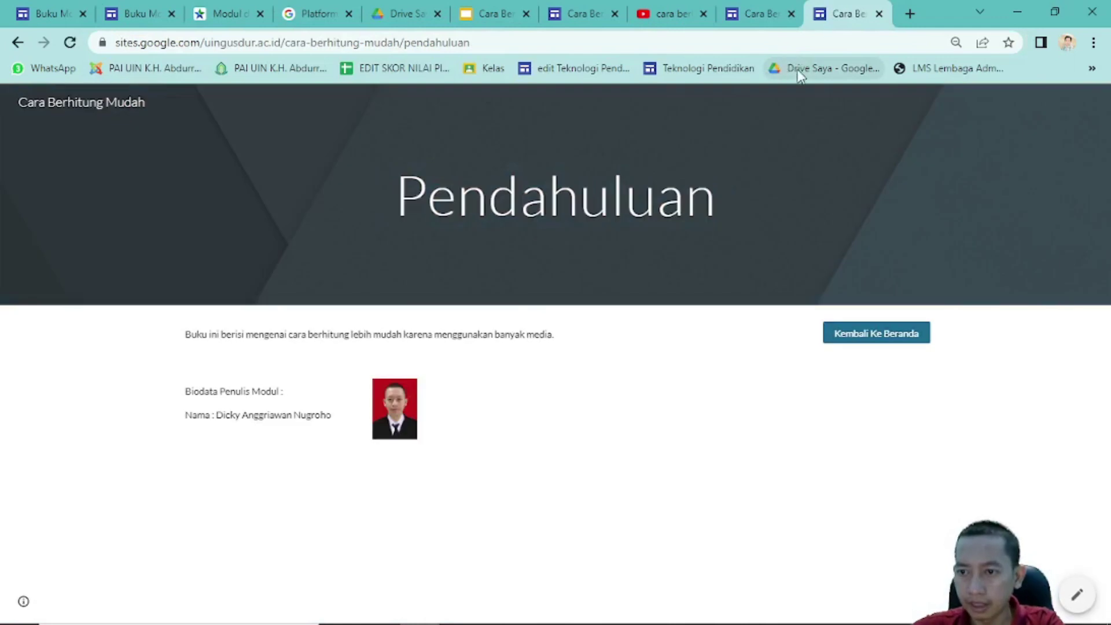
# - Test the "Kembali Ke Beranda" buttons on the published Pendahuluan and Bab 1 pages
pyautogui.click(874, 335)
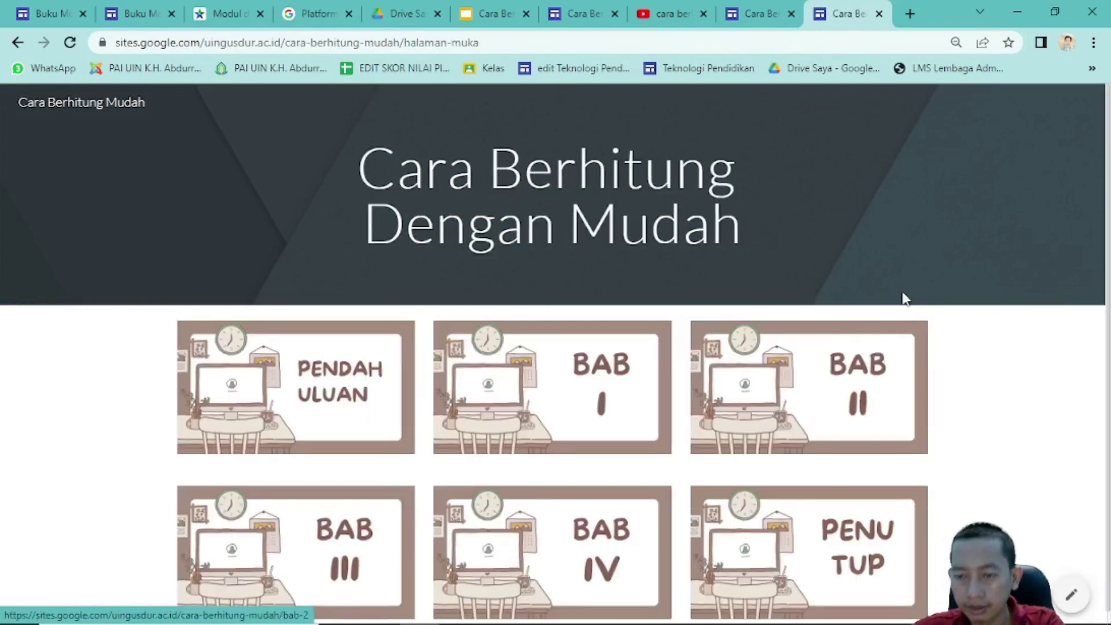
pyautogui.click(555, 366)
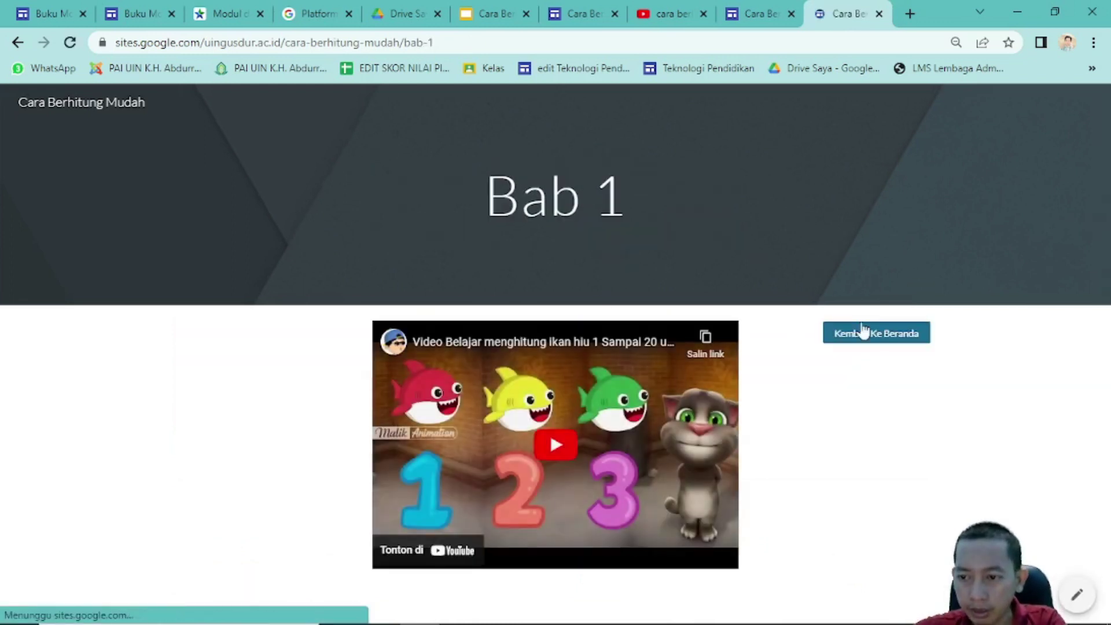
pyautogui.click(876, 341)
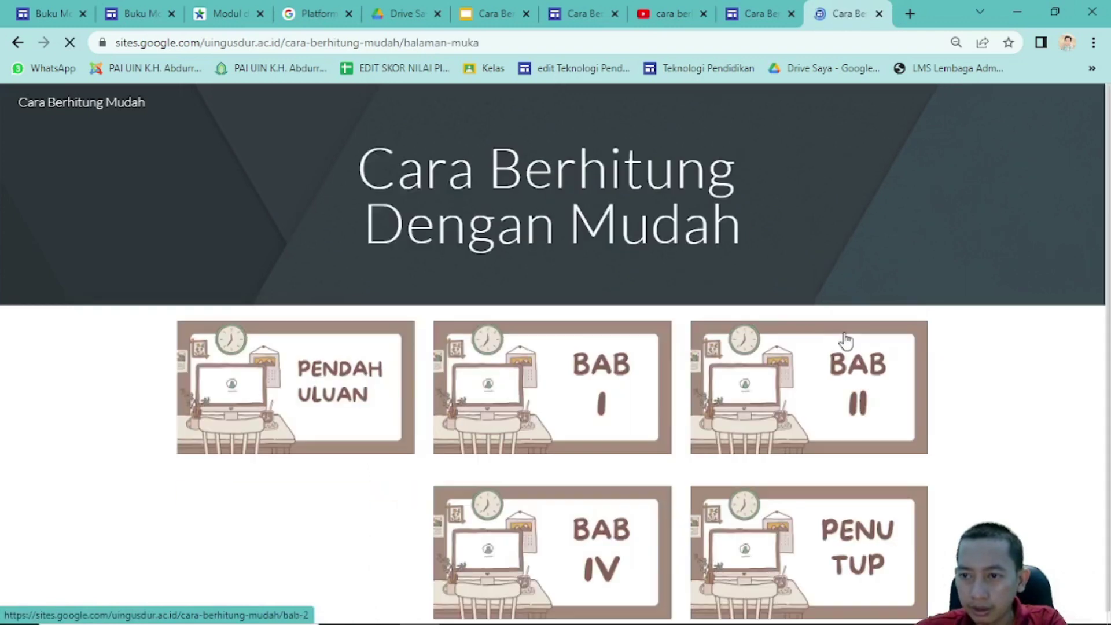
# - View the published Bab 2 page with its embedded slides, and return to the published home page
pyautogui.click(781, 373)
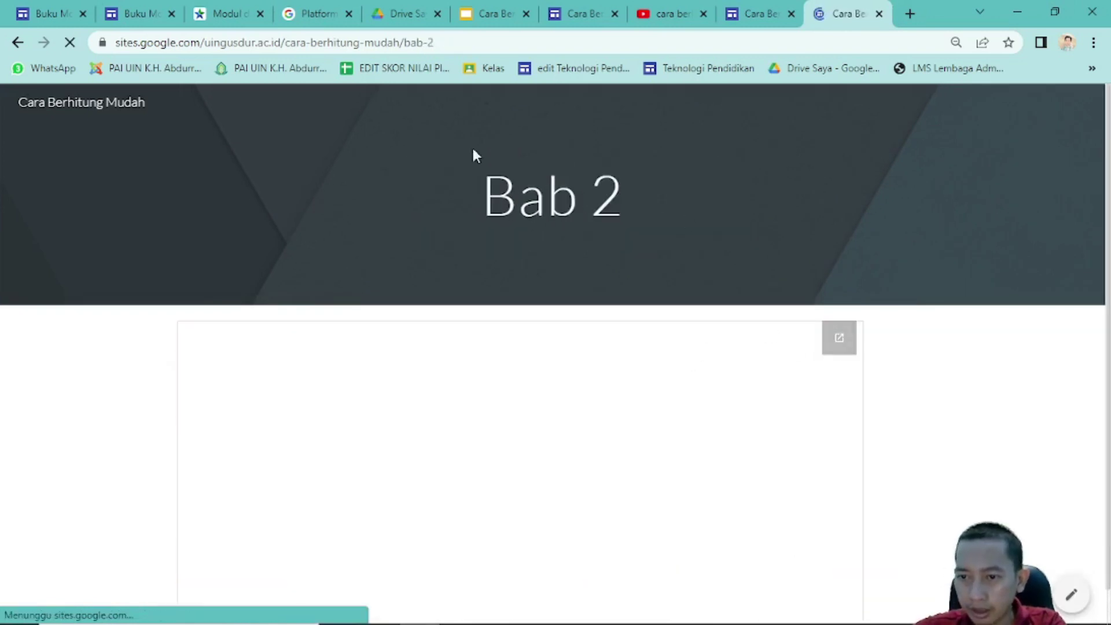
pyautogui.scroll(-1, 781, 324)
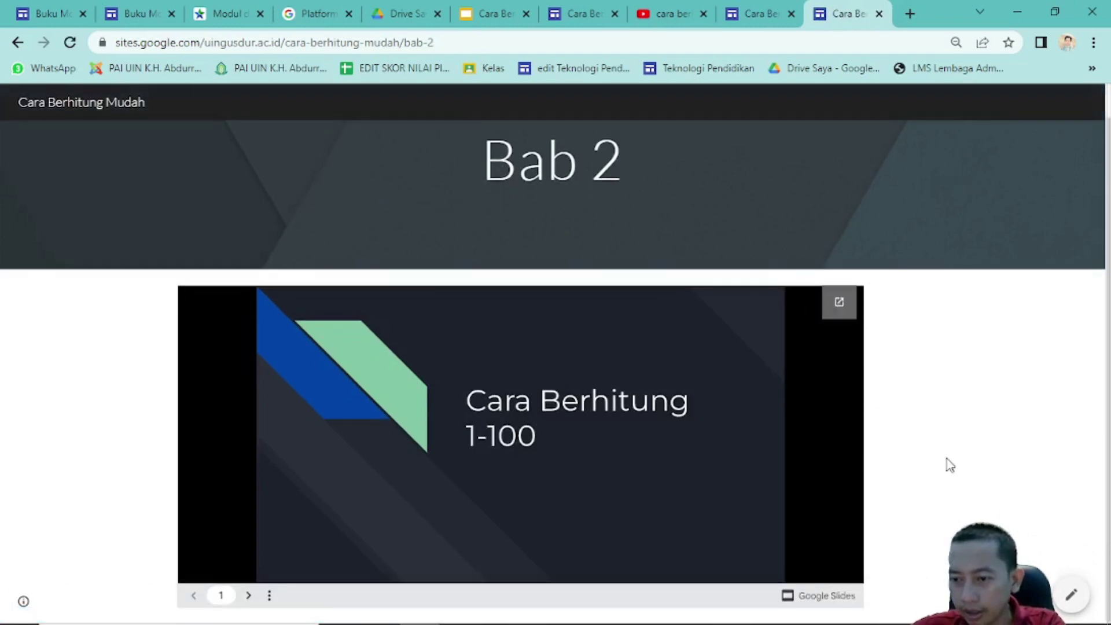
pyautogui.scroll(1, 972, 401)
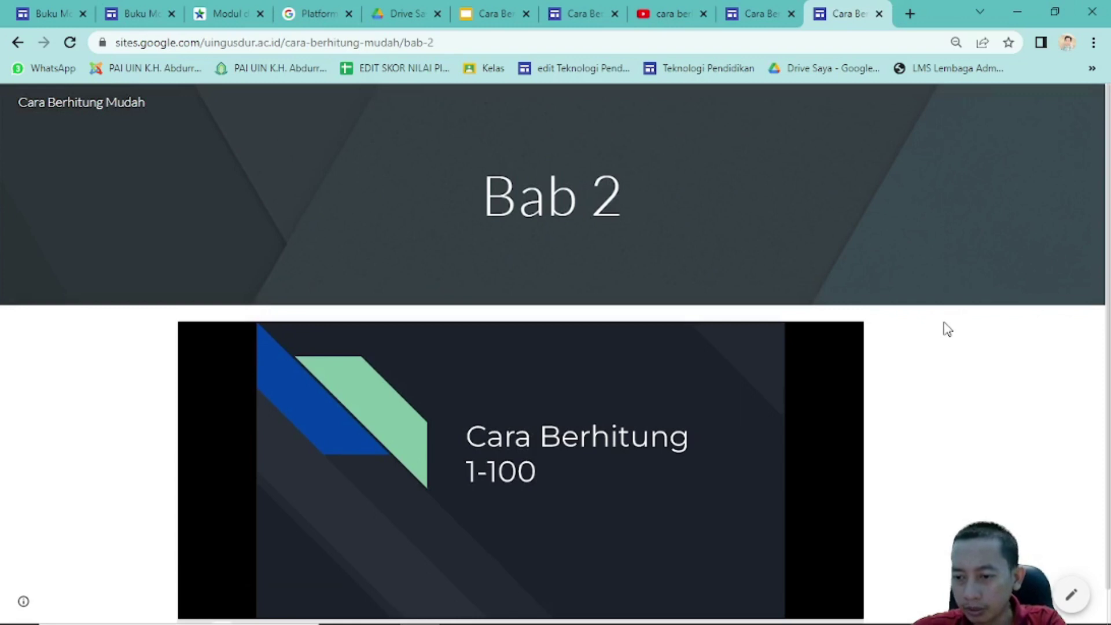
pyautogui.scroll(-1, 932, 377)
pyautogui.scroll(1, 983, 377)
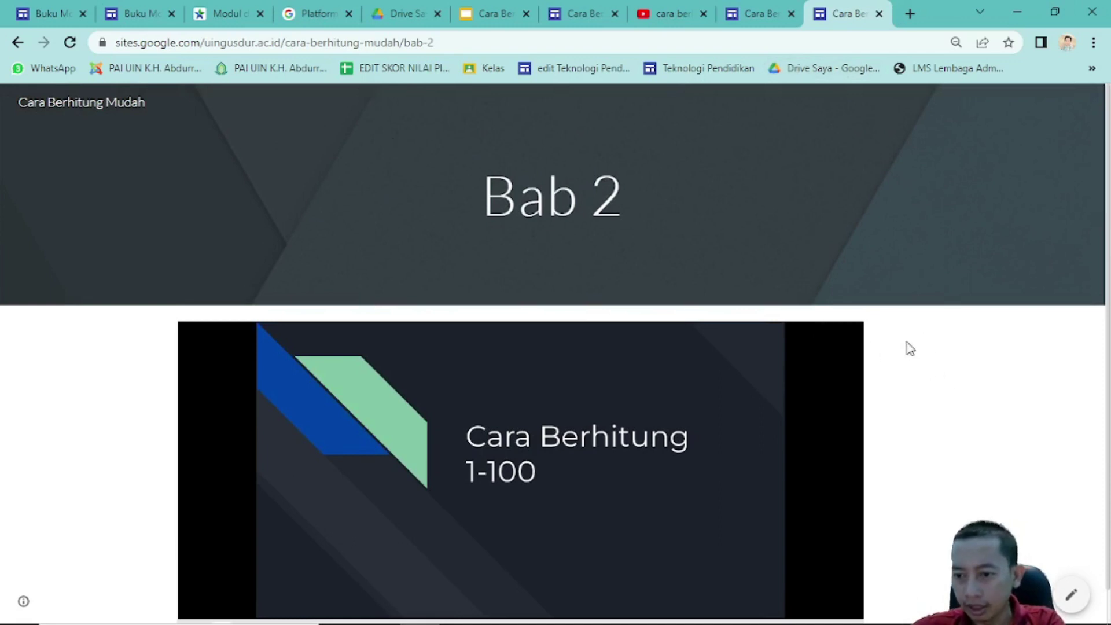
pyautogui.click(16, 44)
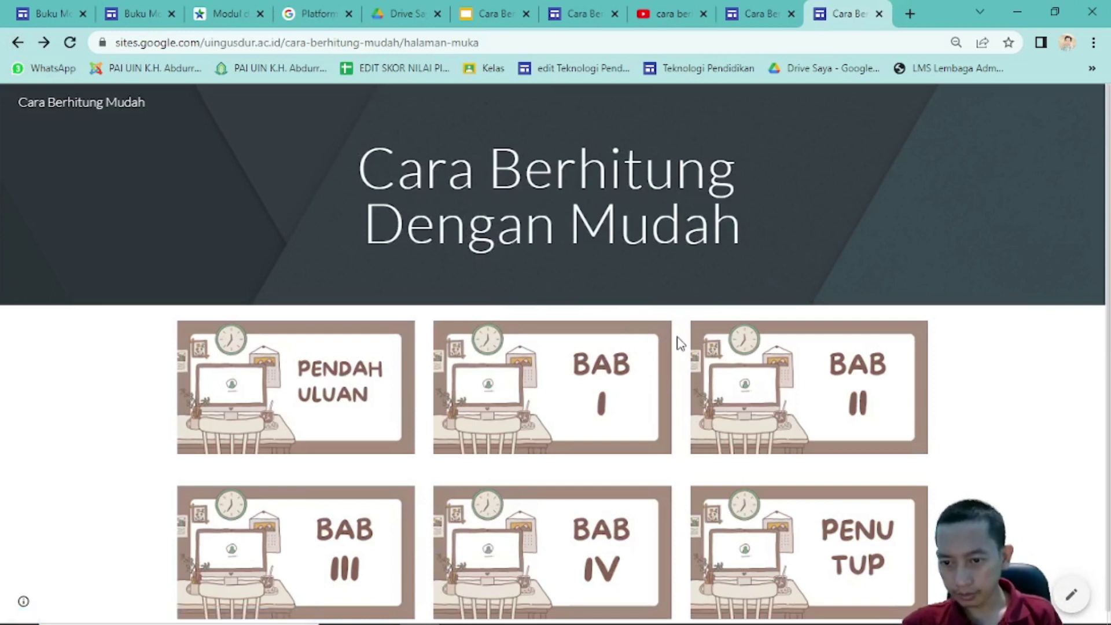
# - Compare the navigation of the earlier and the newly published home page in the two open browser tabs
pyautogui.click(769, 11)
pyautogui.click(837, 12)
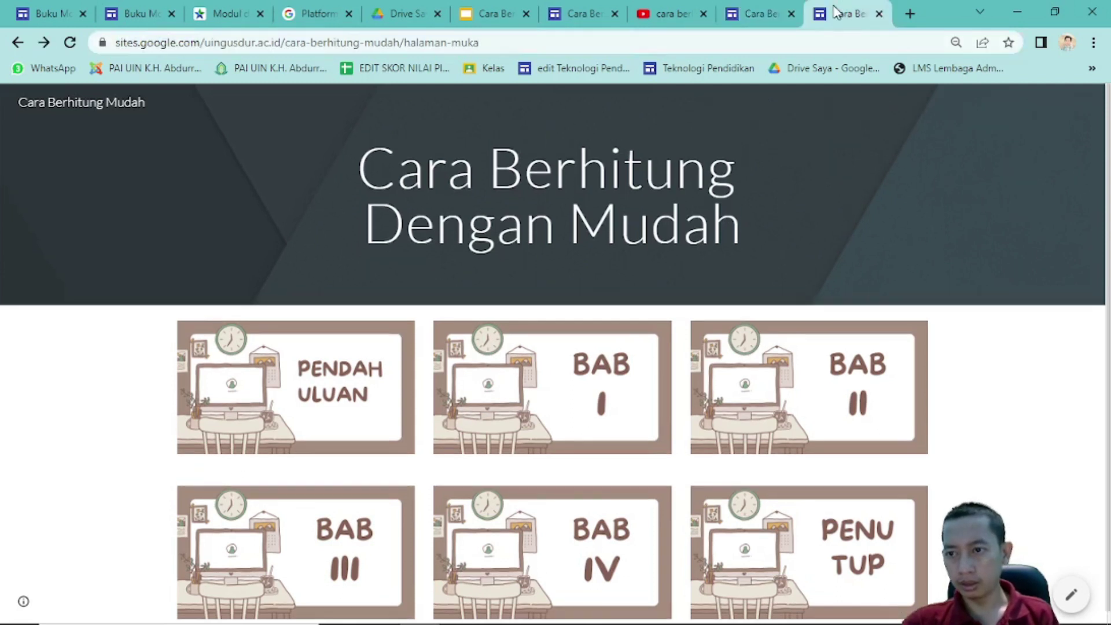
pyautogui.click(771, 10)
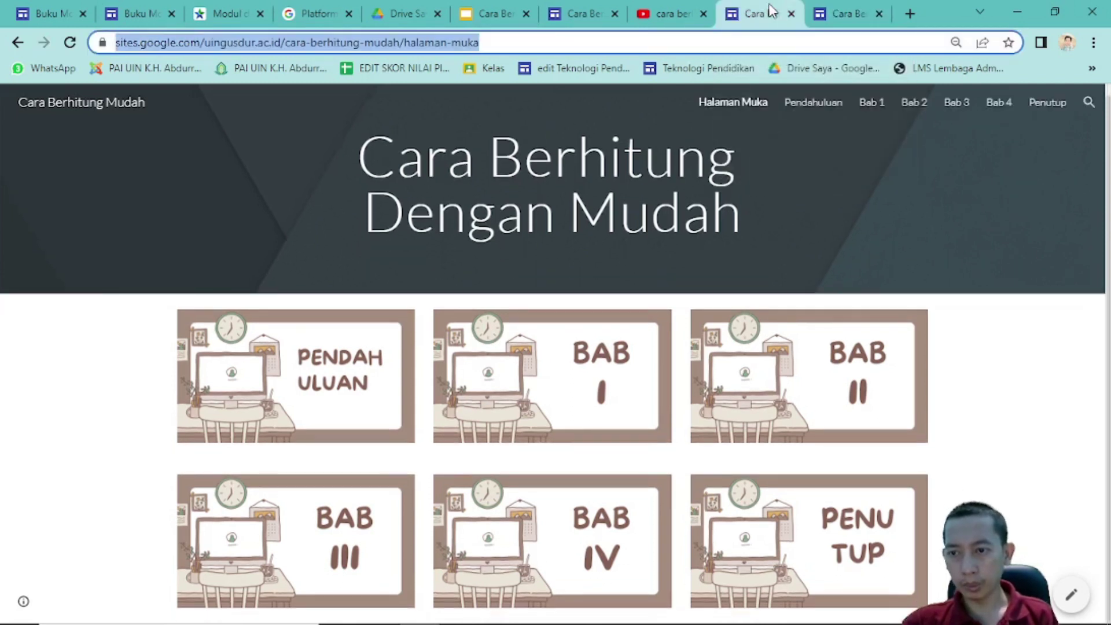
pyautogui.click(832, 11)
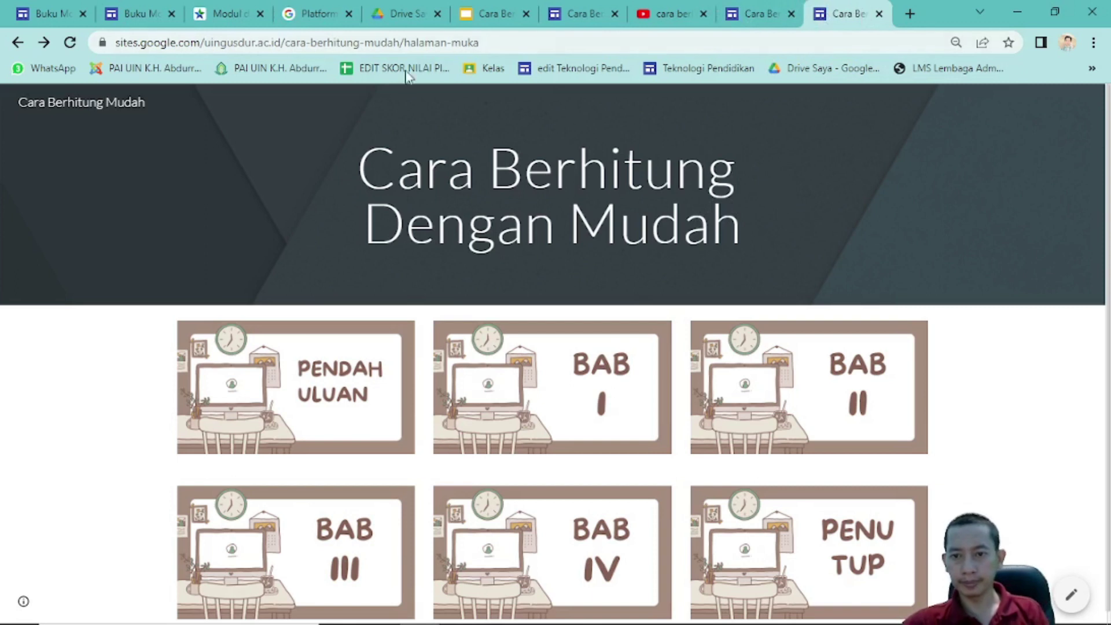
# - Return to the site editor and review the chapter image grid on the Halaman Muka page
pyautogui.click(586, 18)
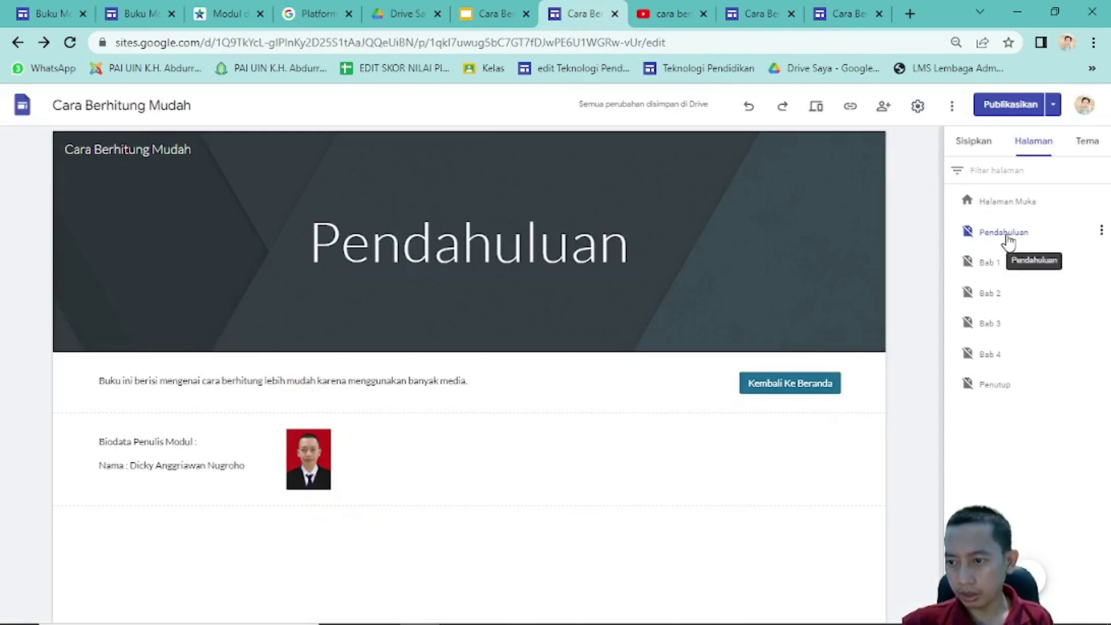
pyautogui.click(992, 207)
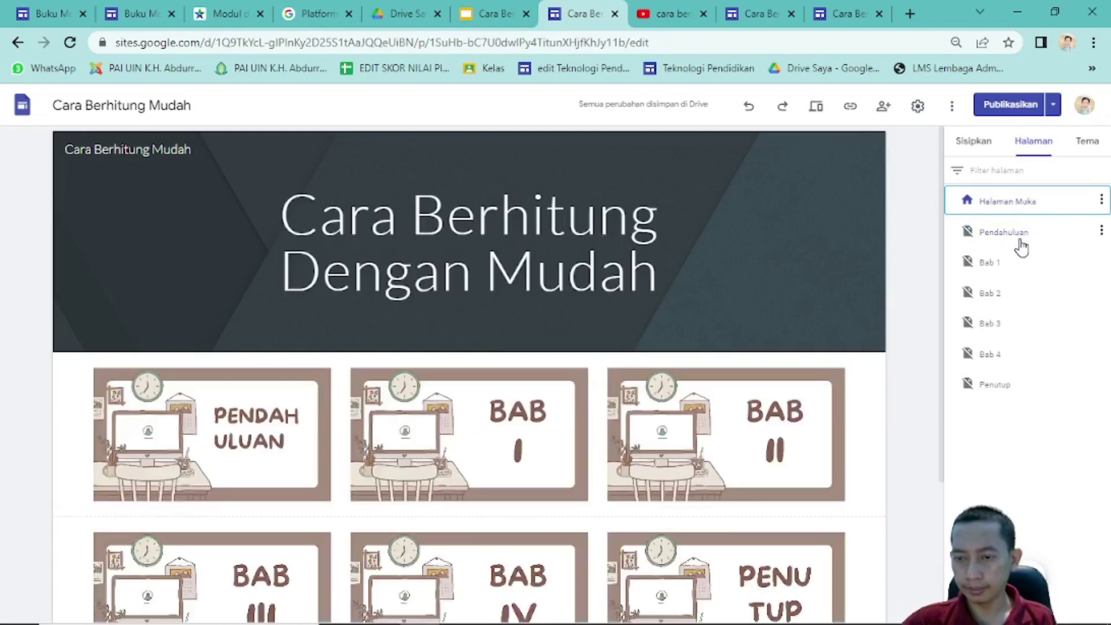
pyautogui.scroll(-3, 783, 359)
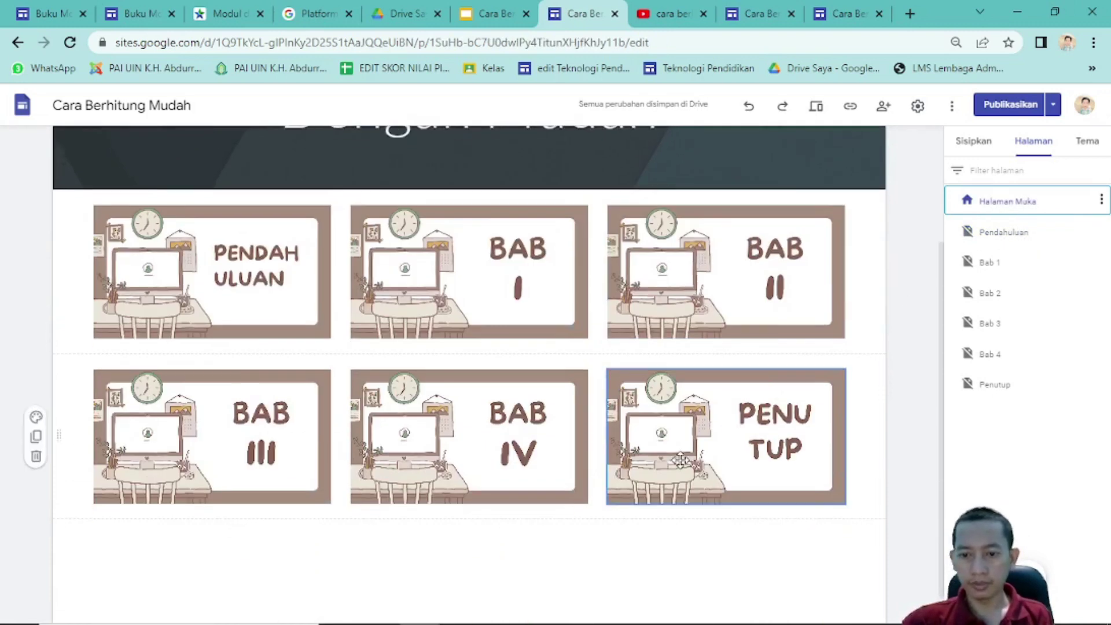
pyautogui.scroll(3, 848, 365)
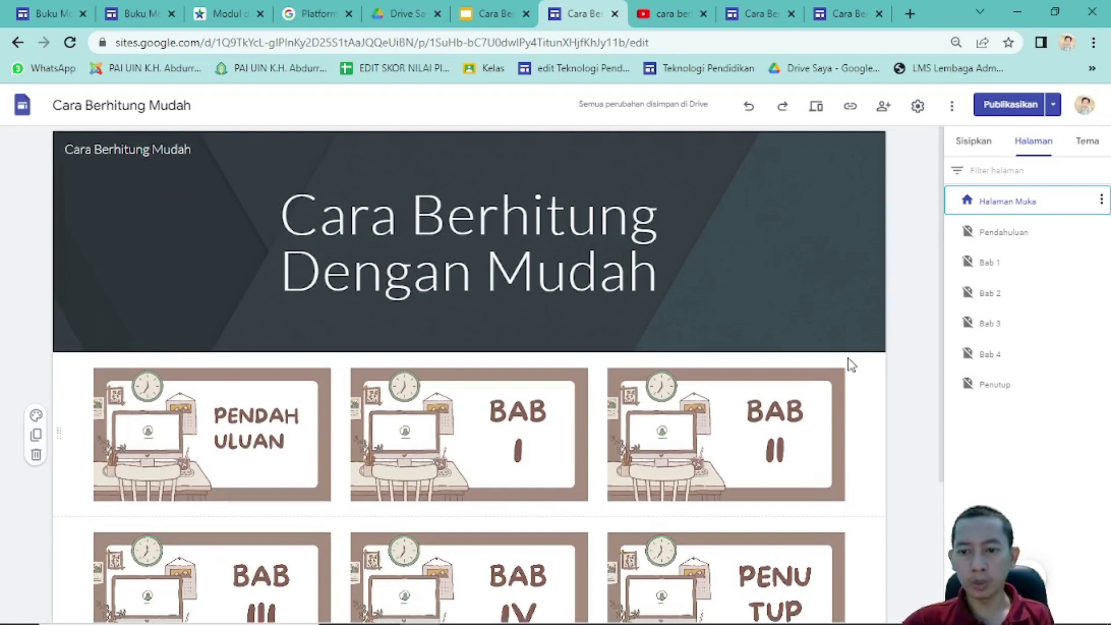
pyautogui.scroll(-3, 848, 365)
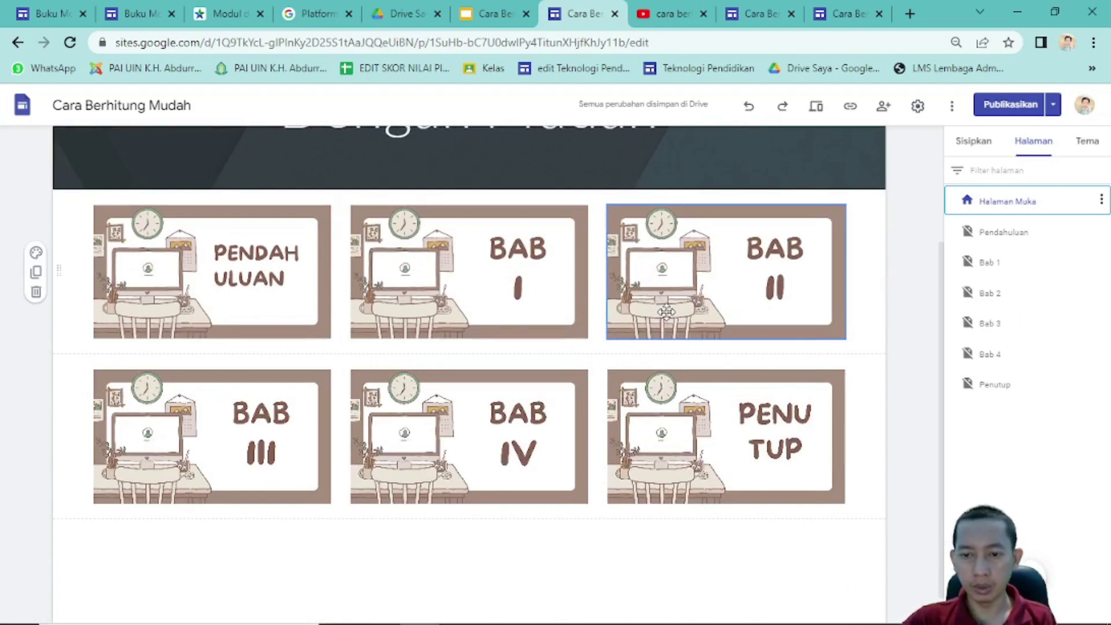
pyautogui.scroll(3, 667, 312)
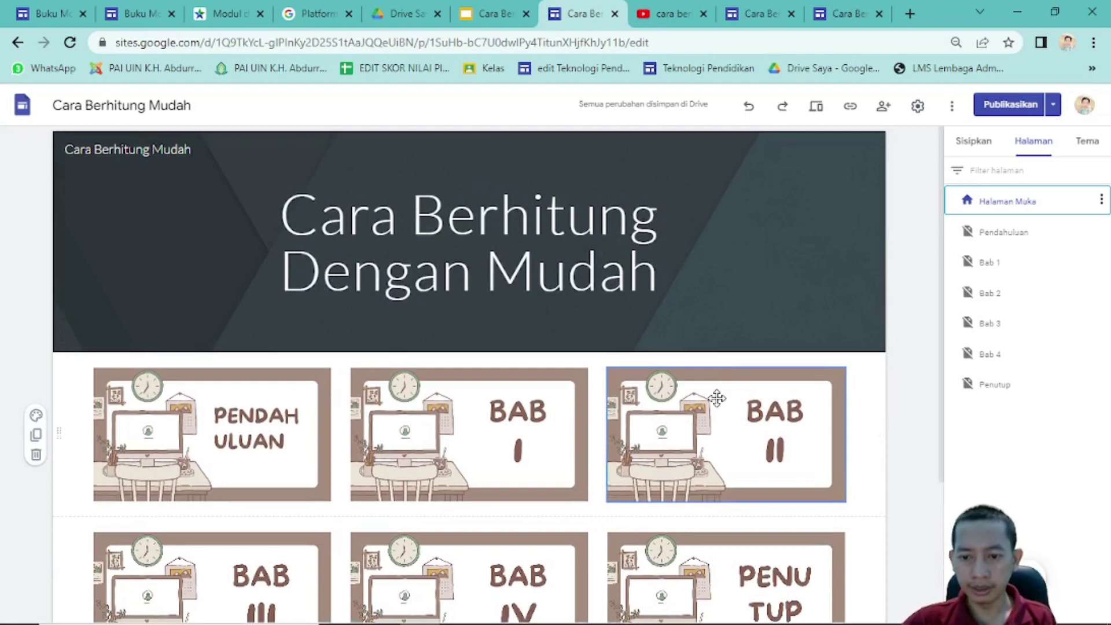
pyautogui.scroll(-2, 716, 398)
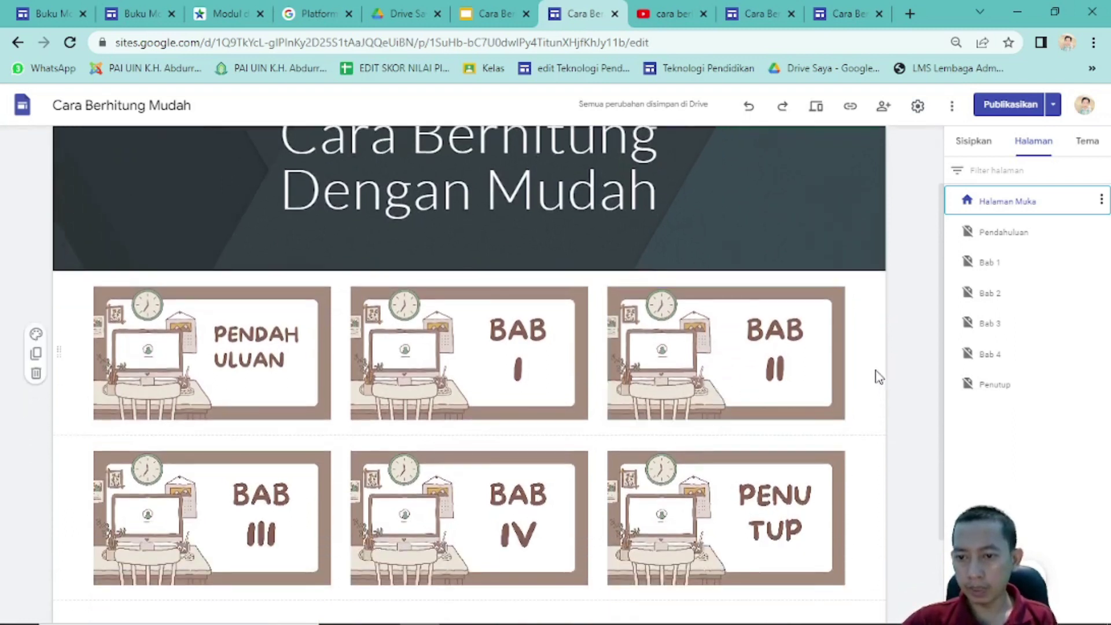
pyautogui.scroll(2, 852, 374)
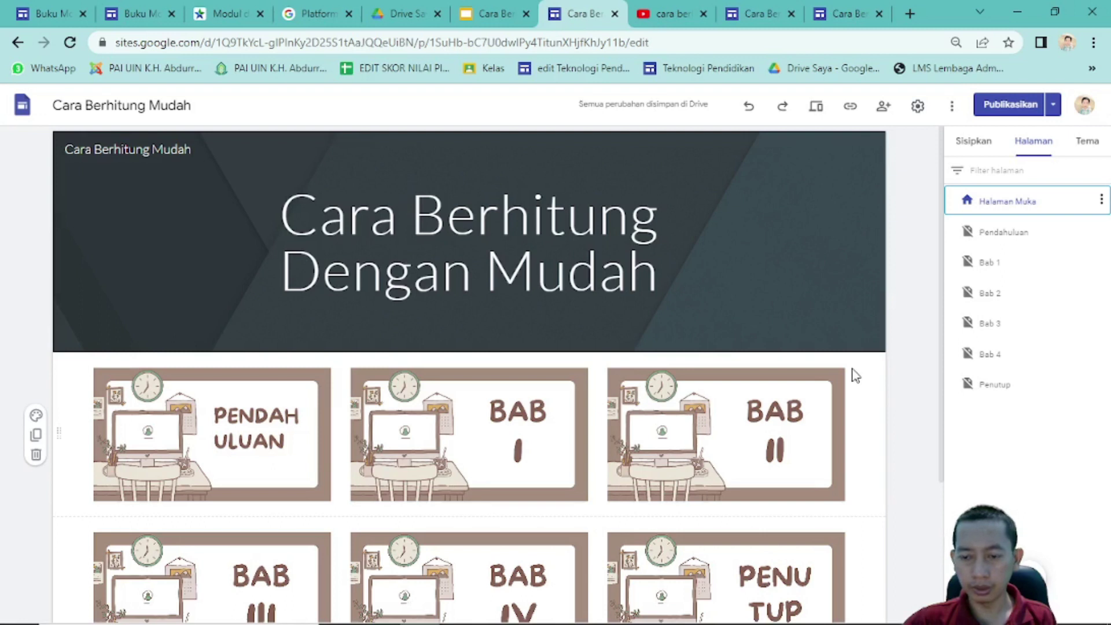